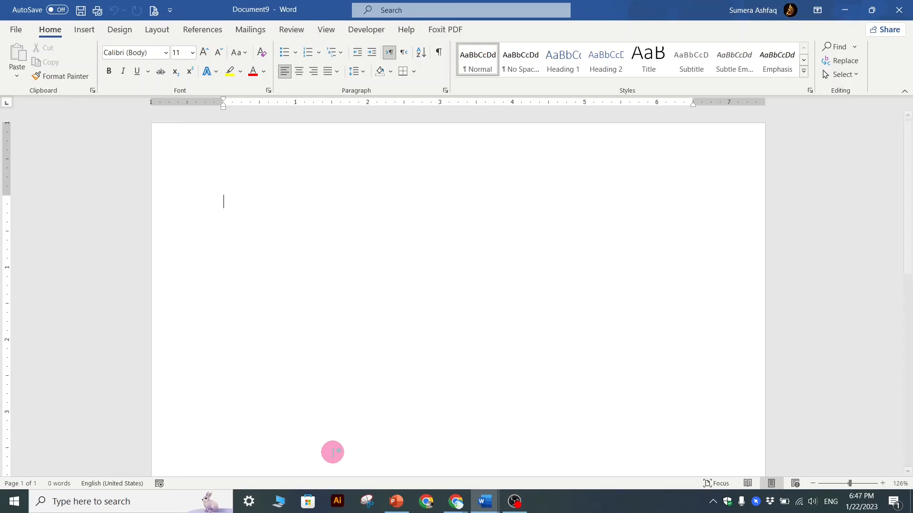
left_click(397, 502)
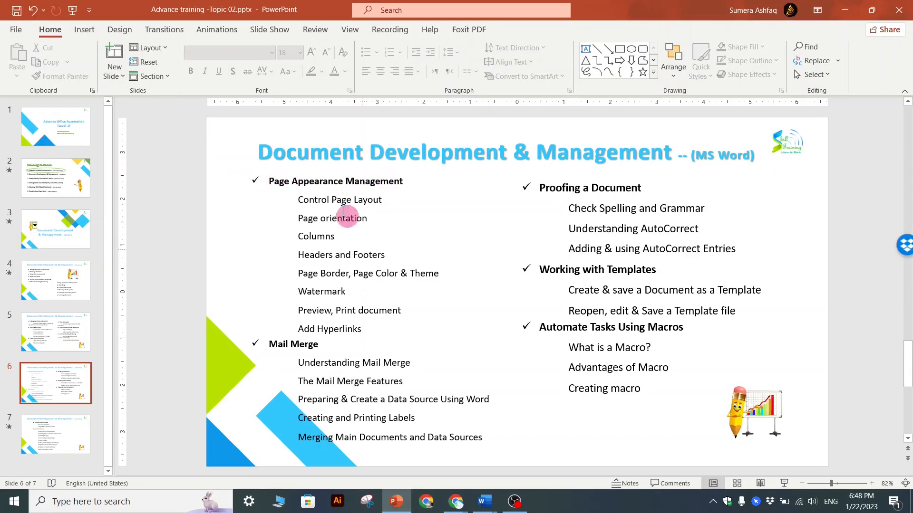
left_click(846, 11)
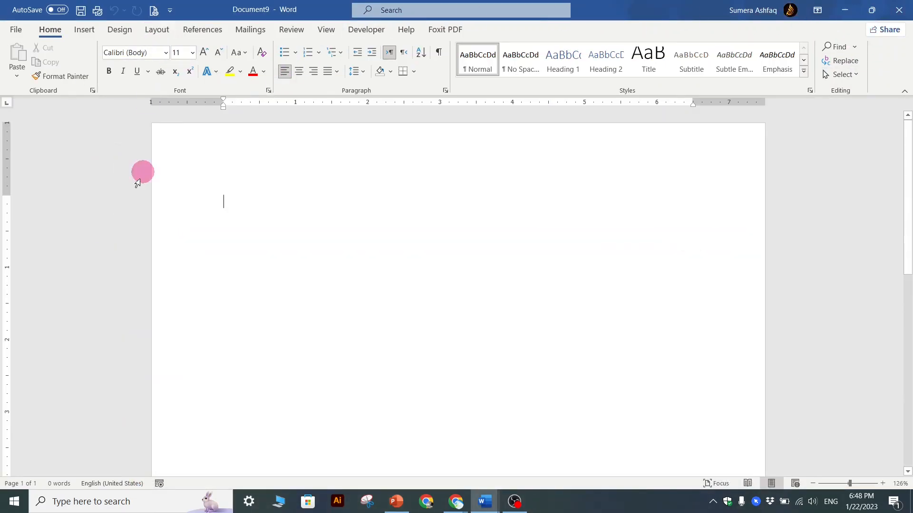
left_click(157, 34)
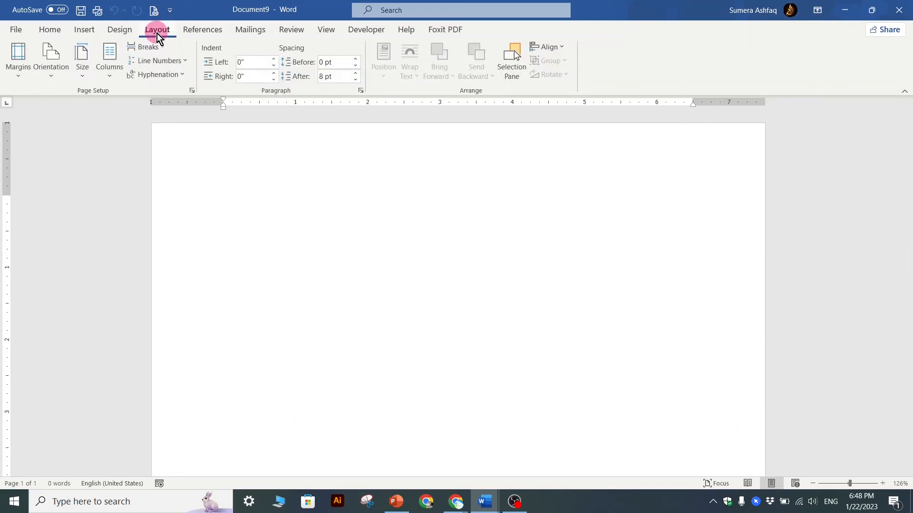
left_click(164, 48)
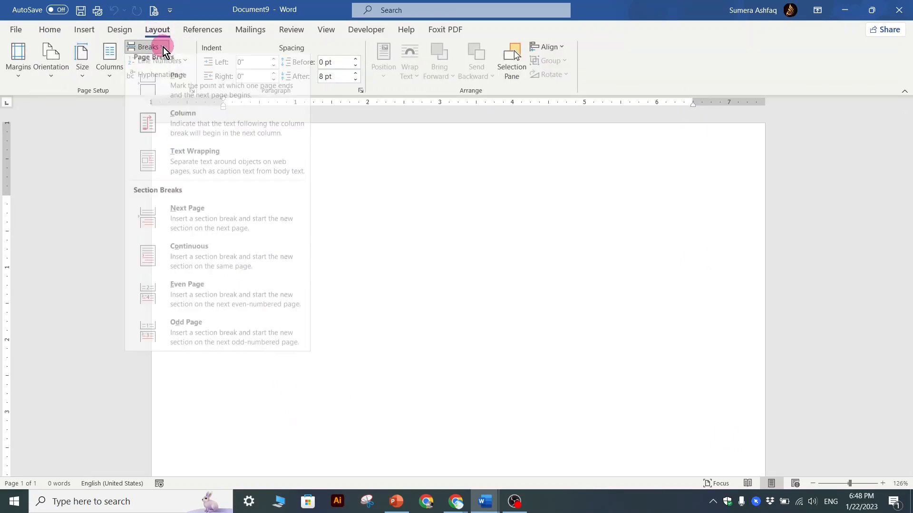
left_click(472, 204)
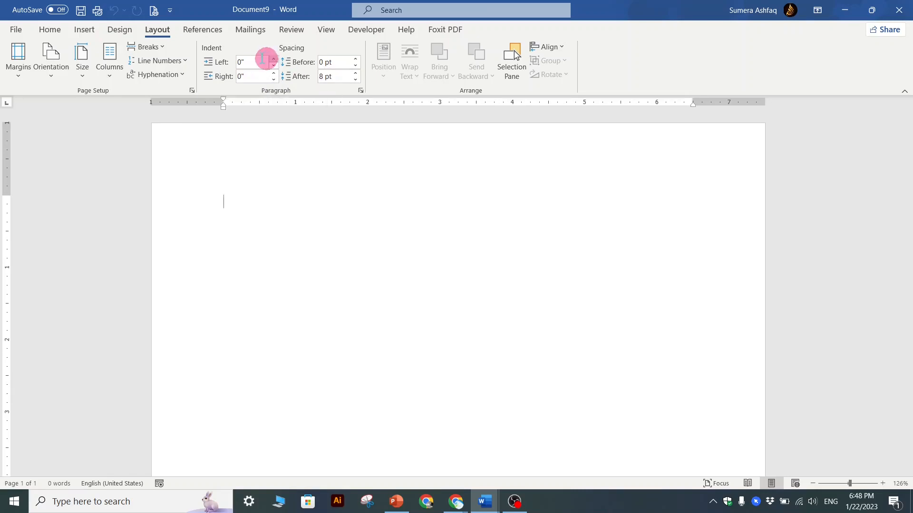
left_click(50, 31)
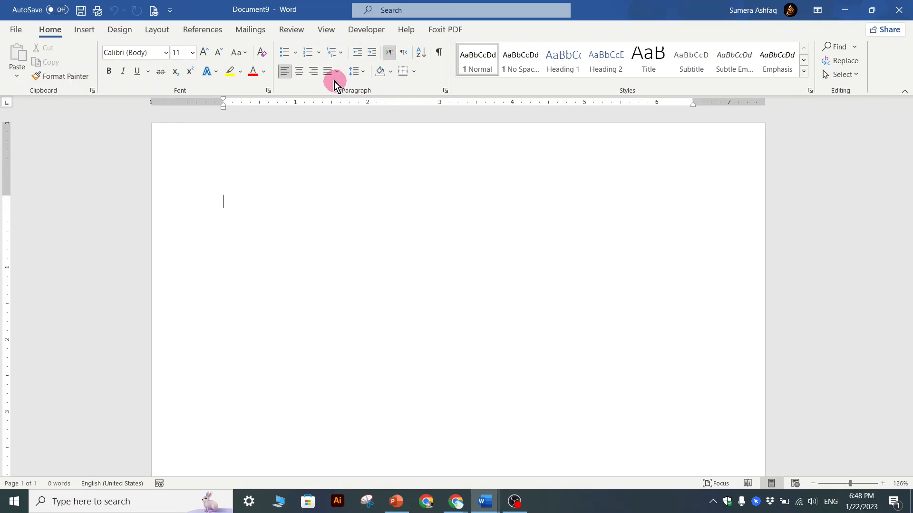
left_click(154, 31)
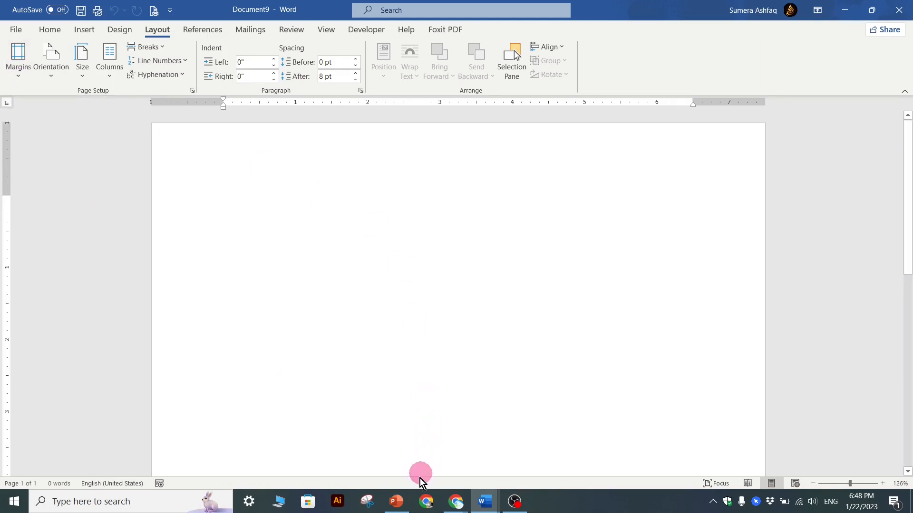
Step: Copy the Page Appearance Management heading and its items through Add Hyperlinks from the PowerPoint slide into the blank Word document
left_click(394, 512)
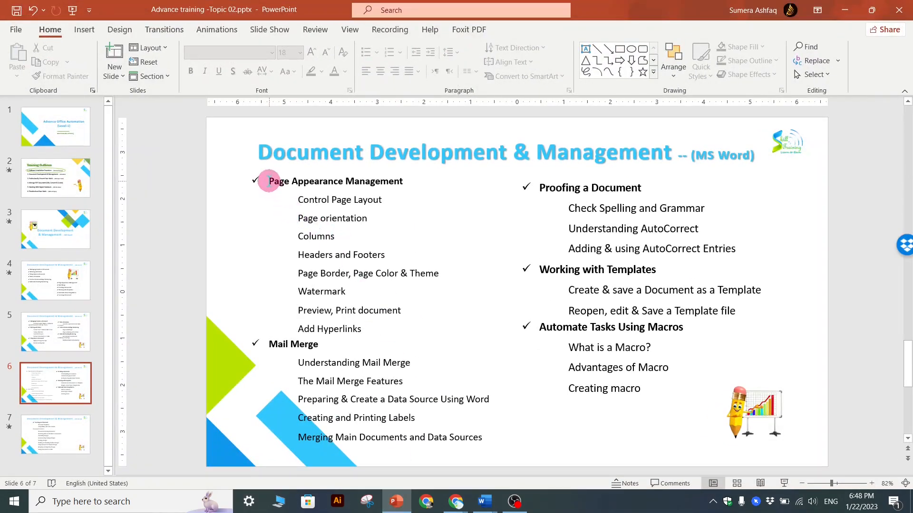
left_click_drag(264, 181, 364, 329)
key("ctrl+c")
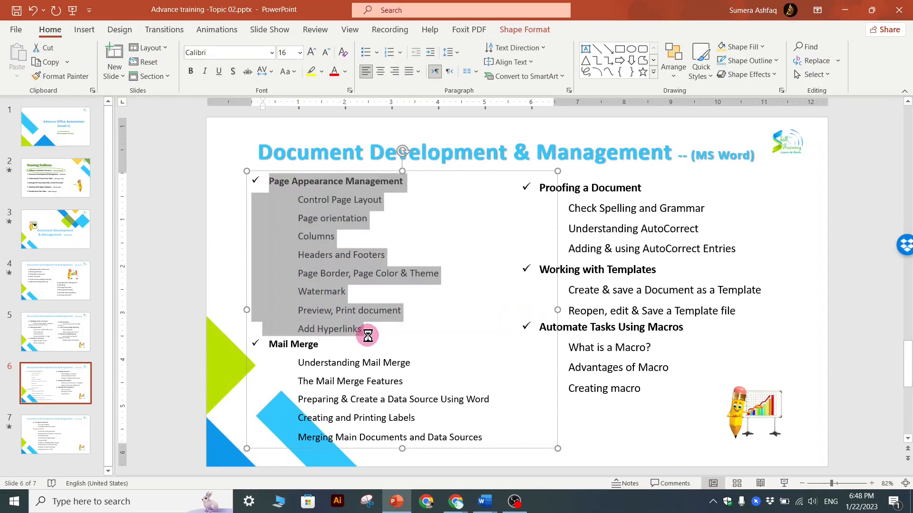
left_click(485, 502)
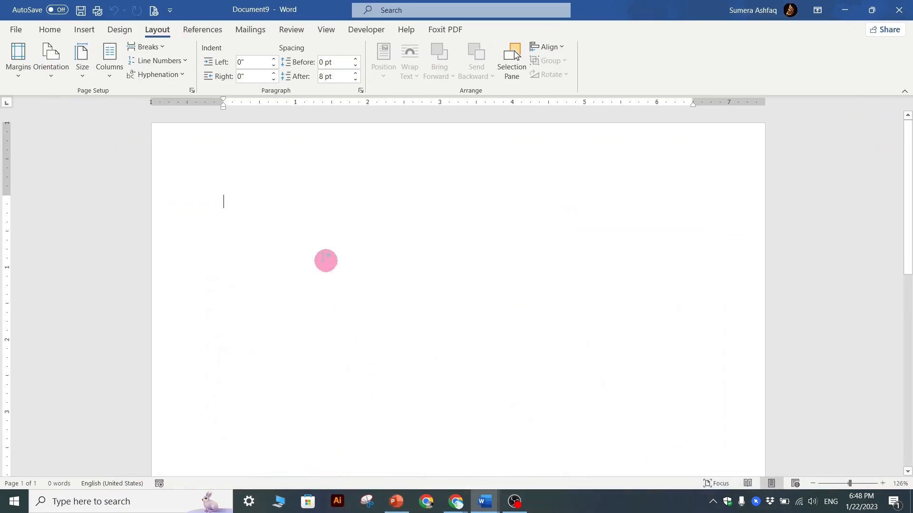
key("ctrl+v")
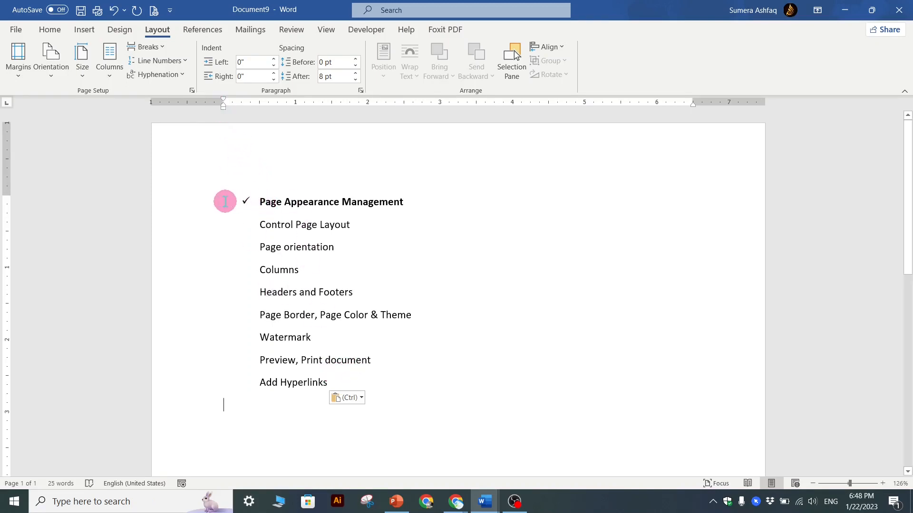
Step: Clear all formatting from the pasted list, from Page Appearance Management through Add Hyperlinks
left_click(200, 240)
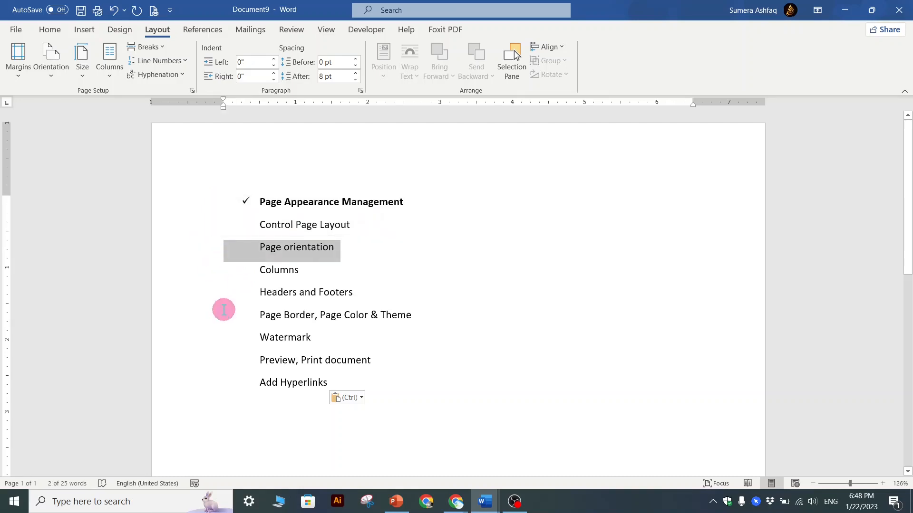
left_click(233, 255)
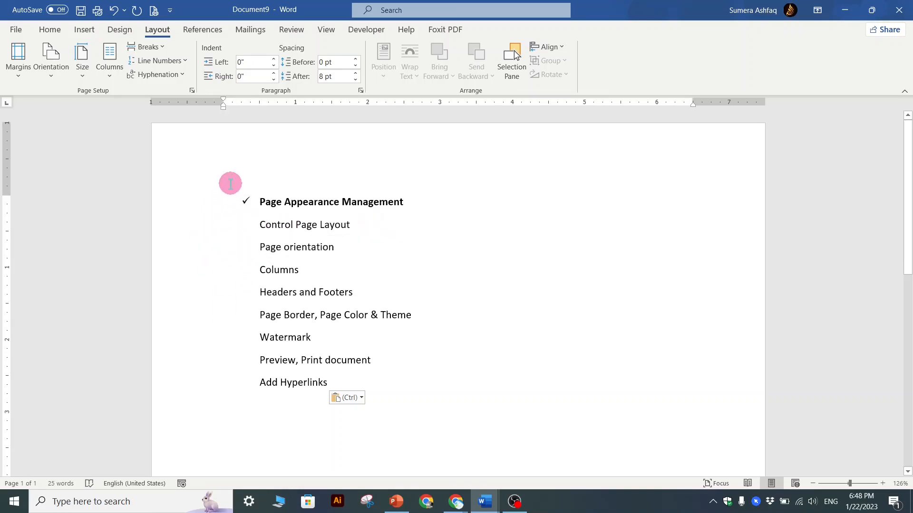
left_click_drag(230, 196, 350, 381)
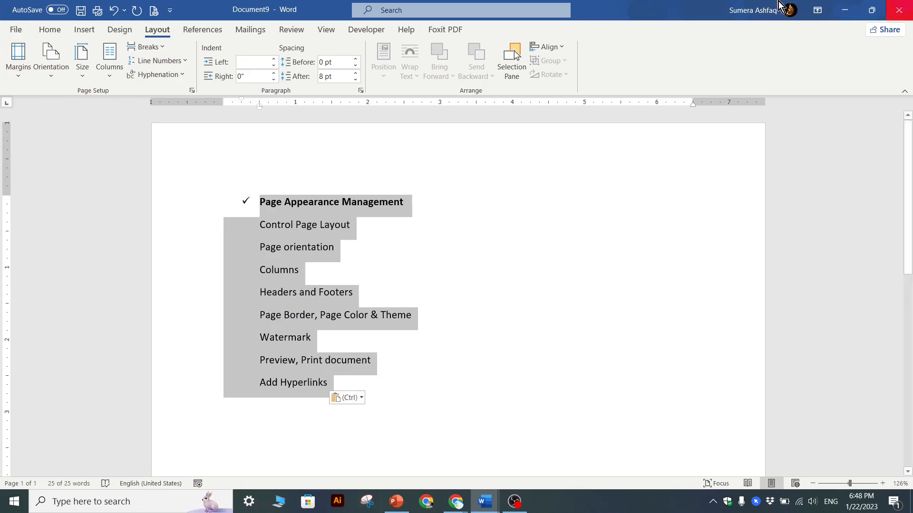
left_click(40, 31)
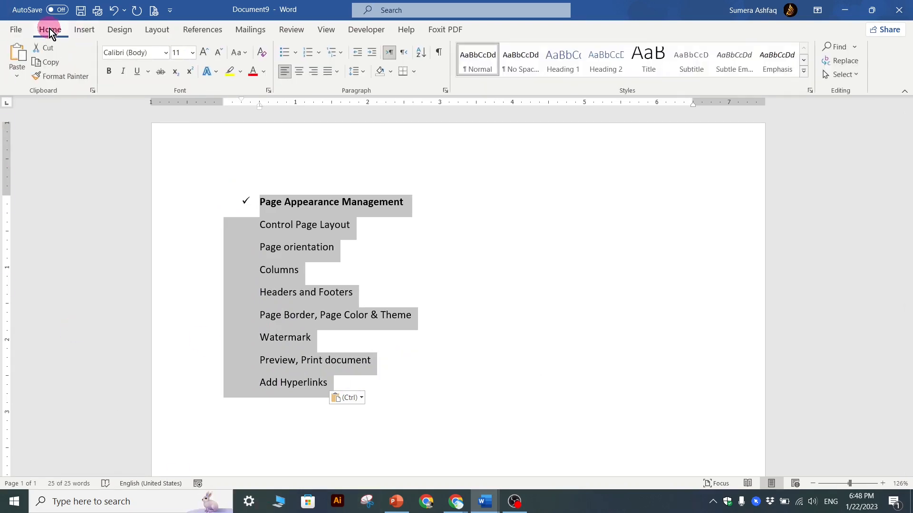
left_click(261, 56)
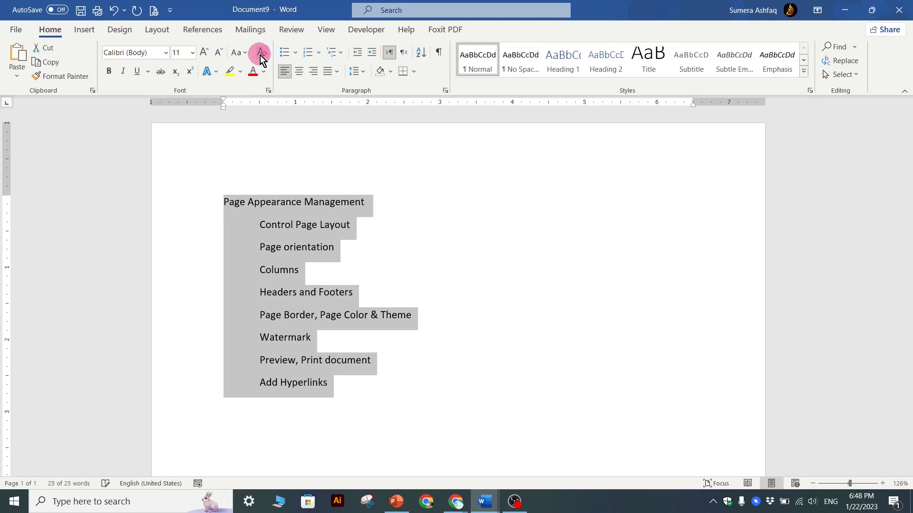
left_click(250, 228)
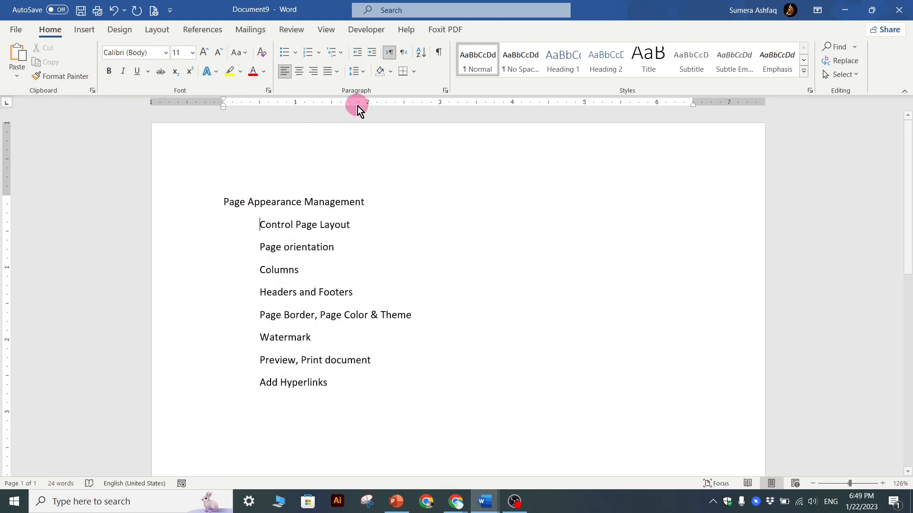
Step: Show the paragraph marks and hidden formatting symbols, and hide them again
left_click(437, 53)
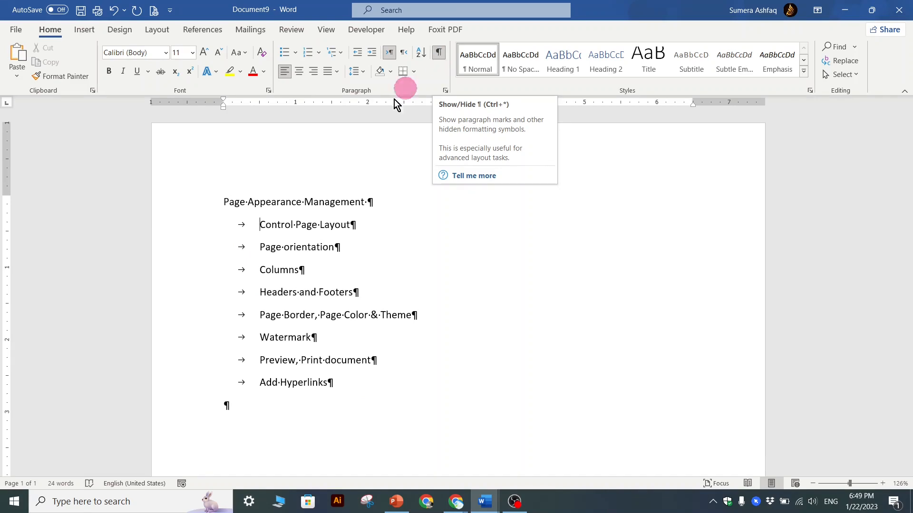
left_click(438, 53)
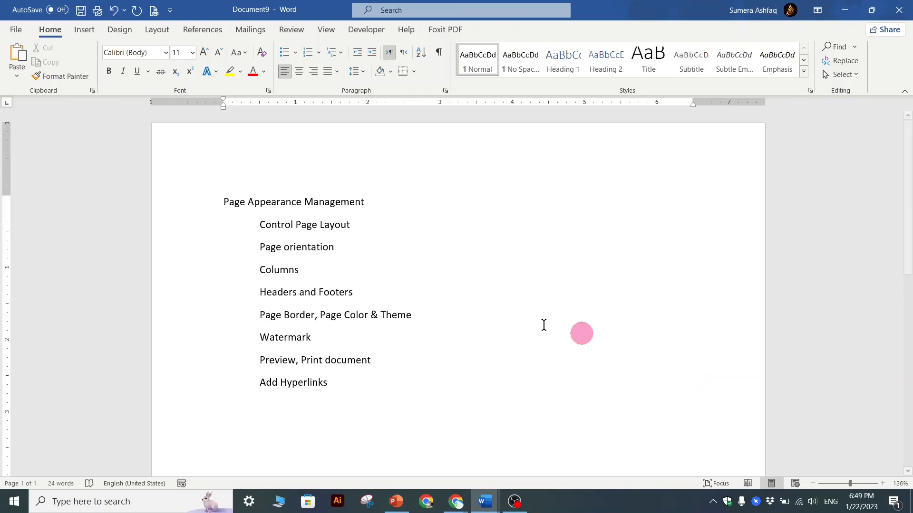
Step: Examine the page's top, left, right and bottom margin boundaries on the rulers
left_click_drag(8, 191, 8, 194)
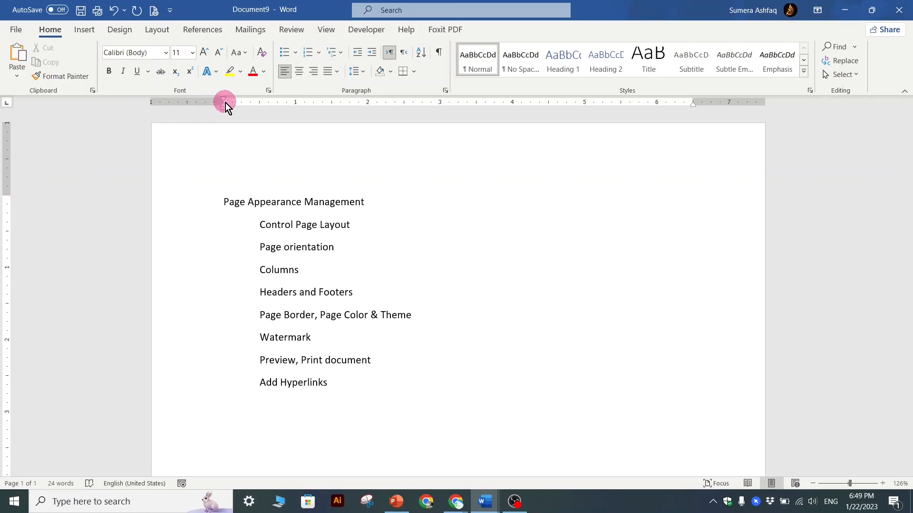
left_click_drag(224, 104, 222, 104)
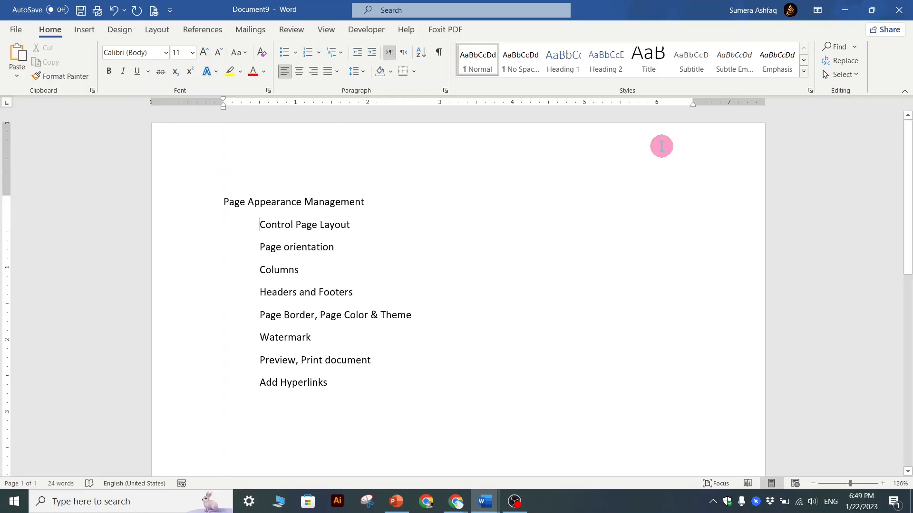
left_click_drag(690, 102, 692, 101)
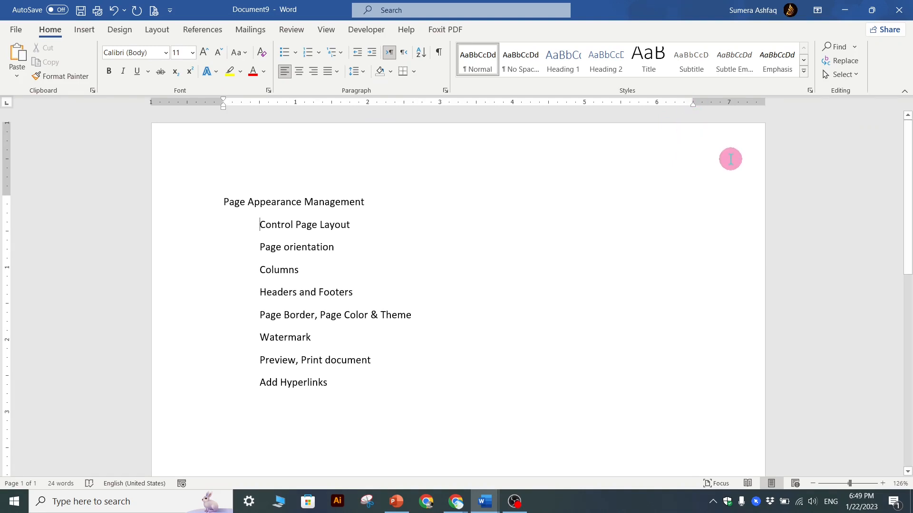
scroll(256, 241, "down", 1)
scroll(149, 250, "down", 10)
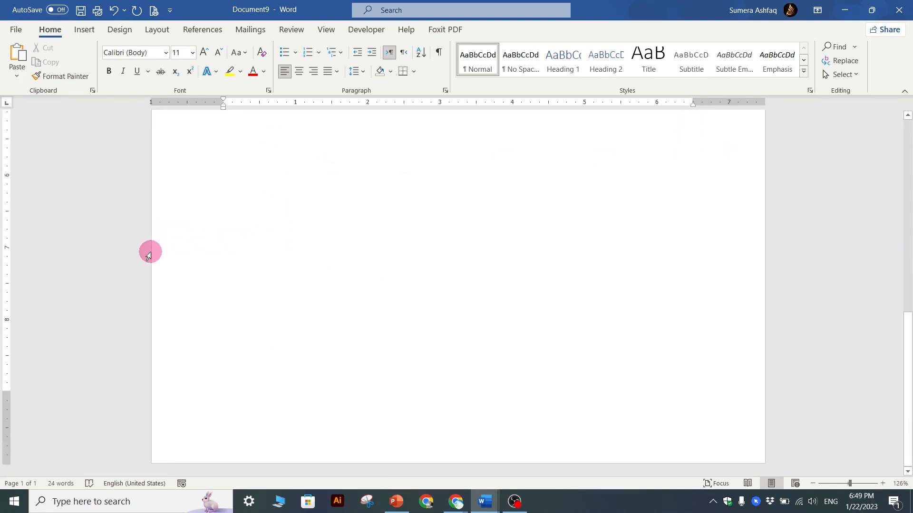
left_click_drag(4, 391, 5, 391)
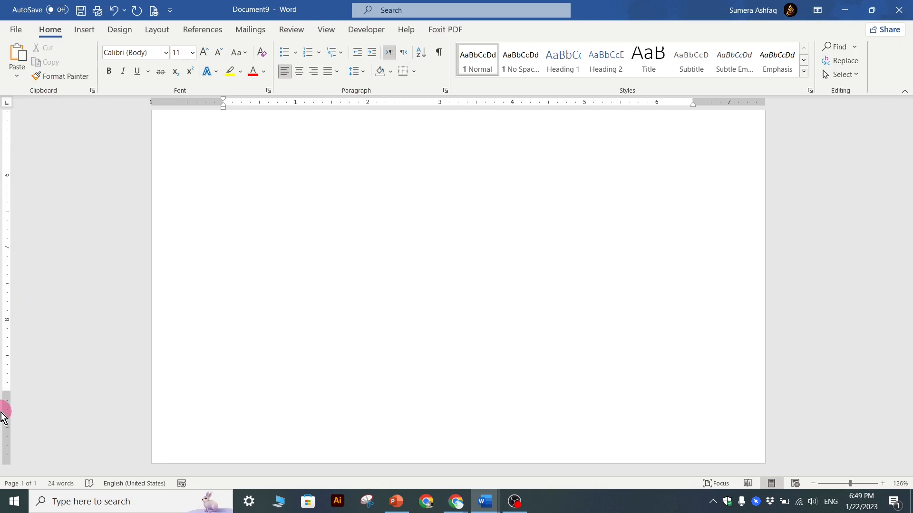
left_click(203, 430)
scroll(205, 430, "up", 6)
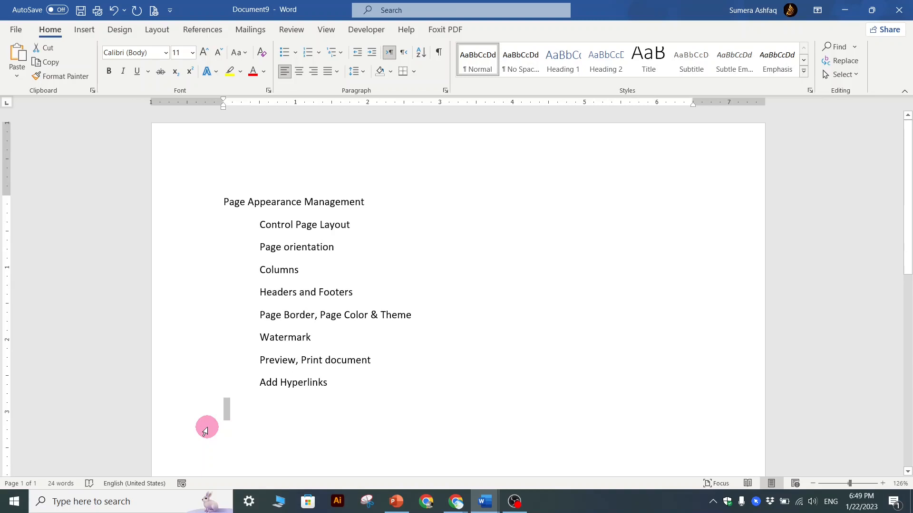
Step: Try the Narrow margin preset on the document and return to the Normal preset
left_click(157, 29)
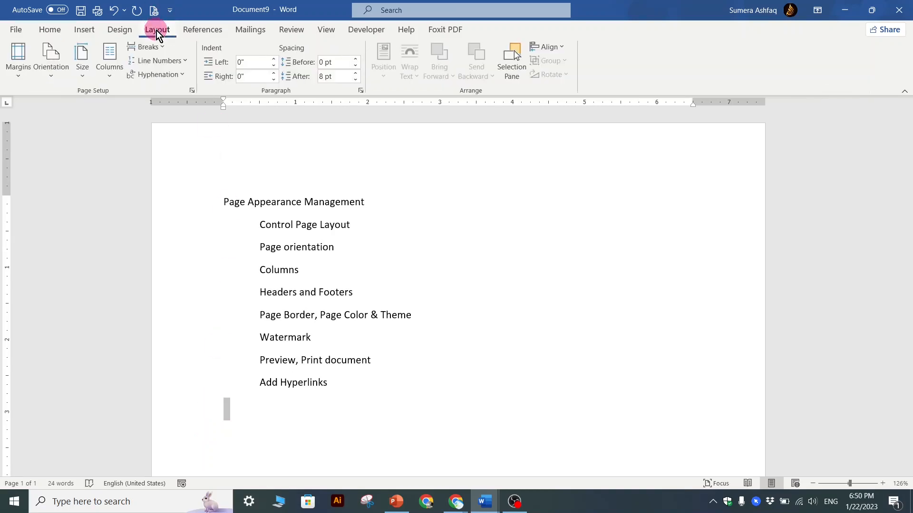
left_click(18, 71)
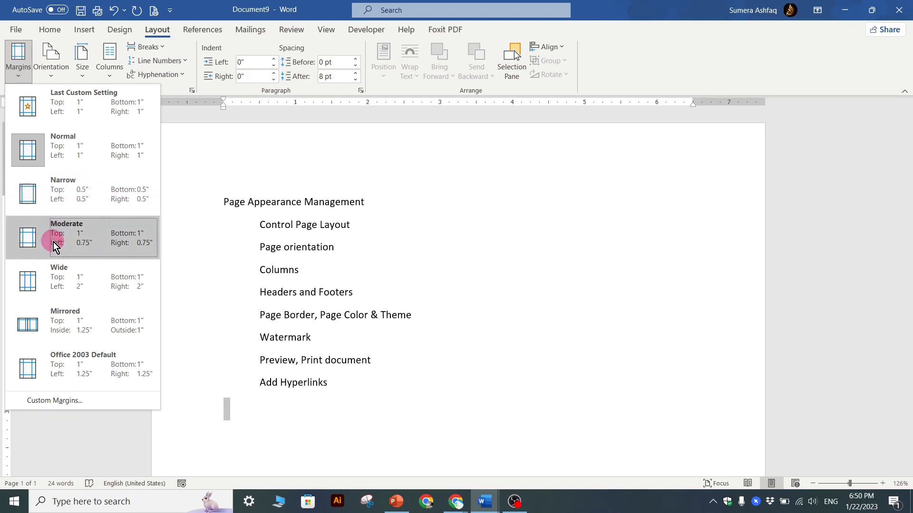
left_click(81, 187)
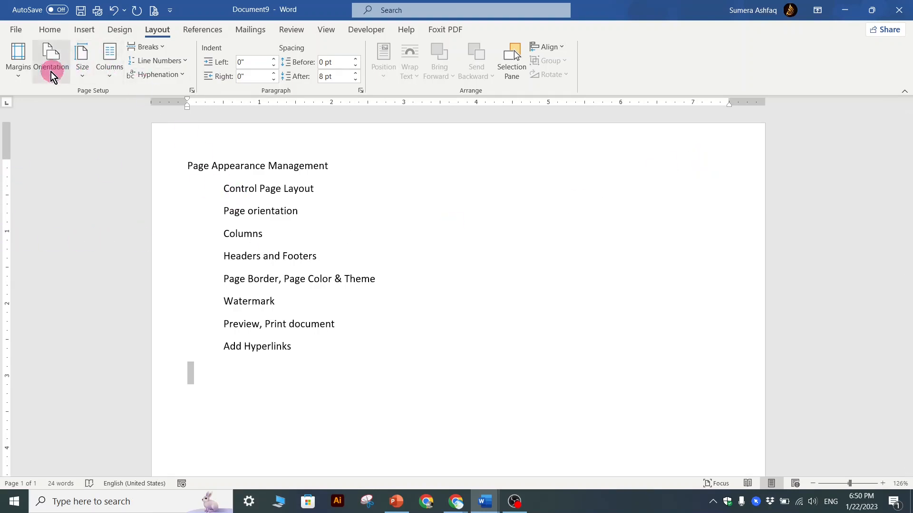
left_click(19, 73)
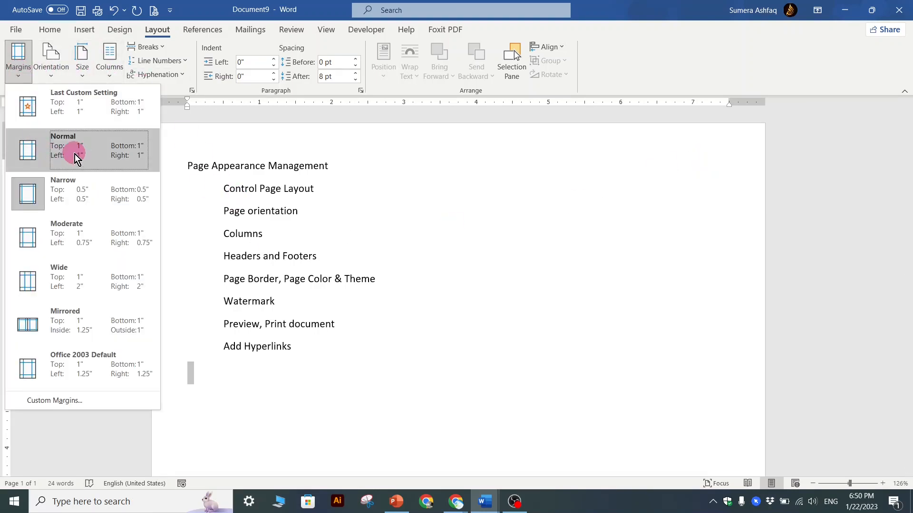
left_click(72, 153)
Step: Apply the Narrow margin preset, with 0.5" on all four sides, to the document
left_click(22, 71)
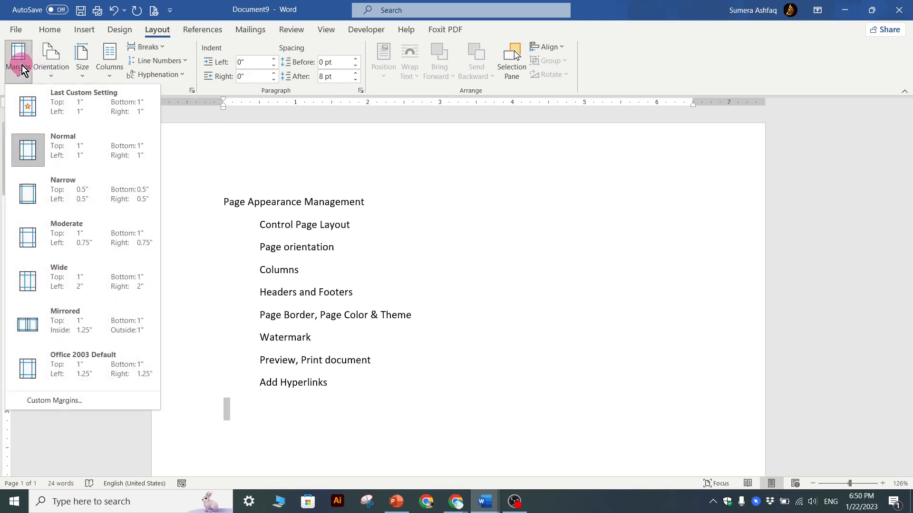
left_click(69, 195)
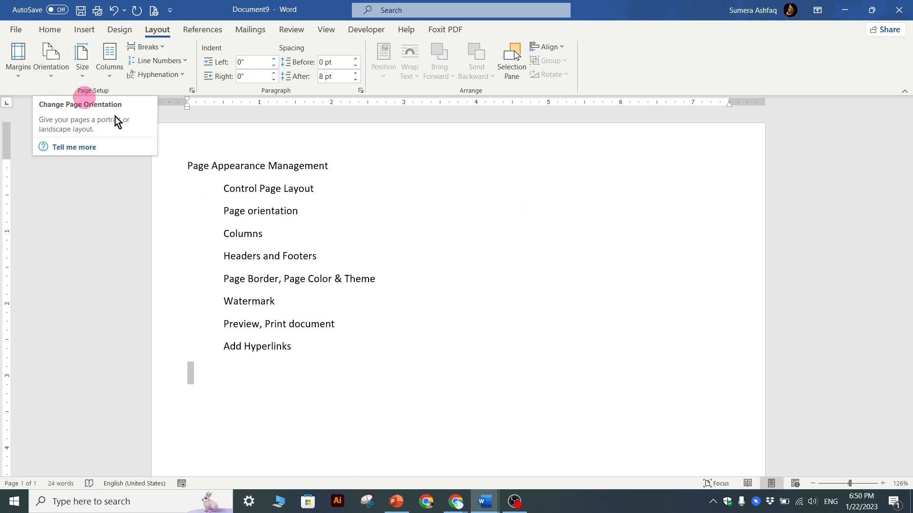
Step: Switch the whole page to landscape orientation and back to portrait
scroll(202, 170, "down", 5, "ctrl")
scroll(202, 170, "down", 2, "ctrl")
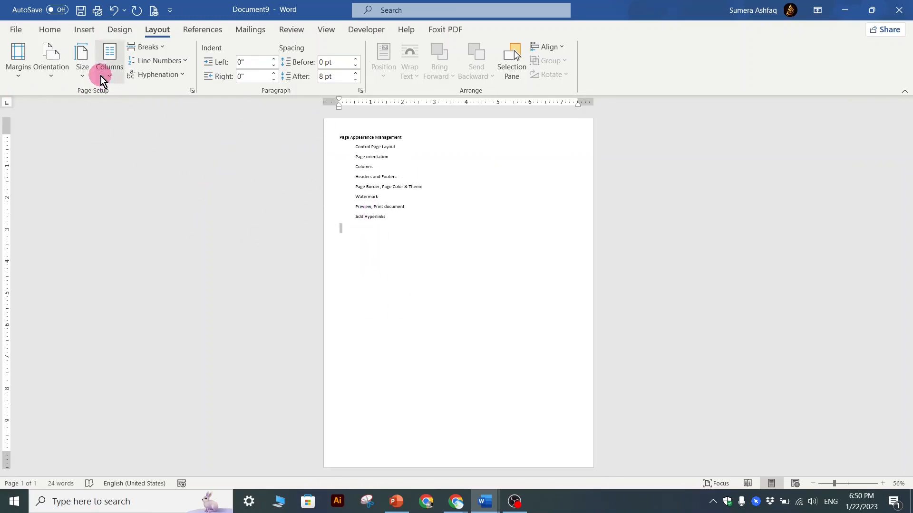
left_click(53, 67)
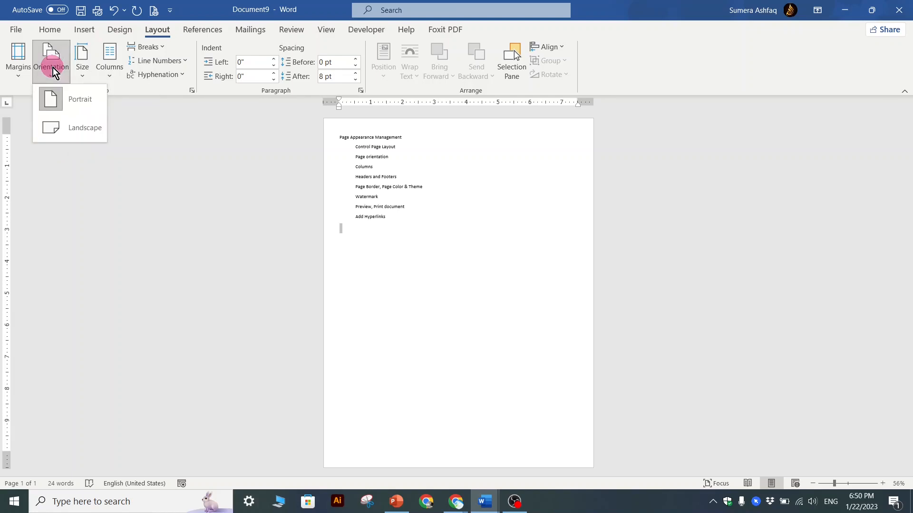
left_click(67, 130)
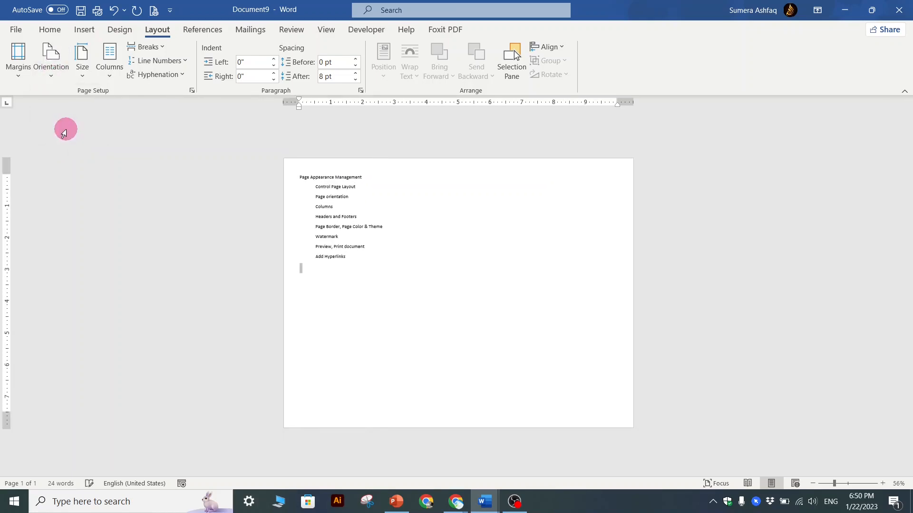
left_click(56, 67)
left_click(66, 100)
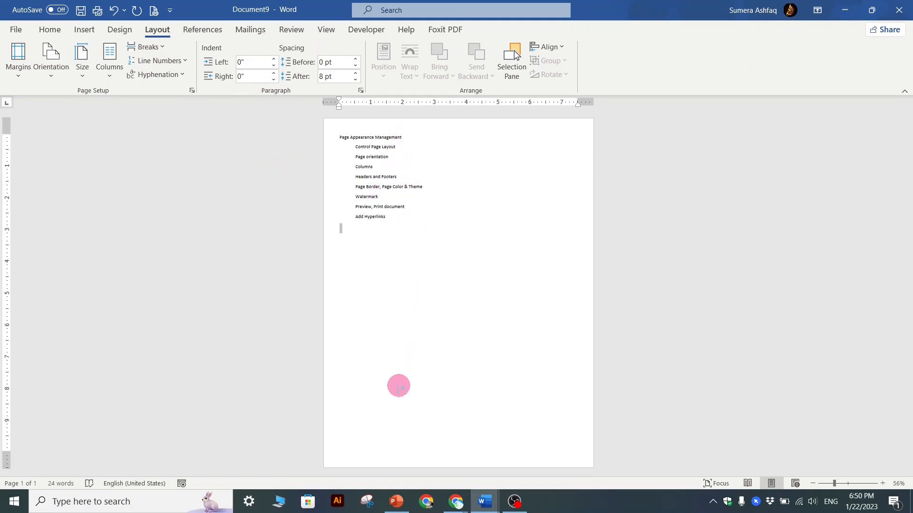
Step: Try landscape orientation on the page, check the available paper sizes, and return the page to portrait
left_click(58, 76)
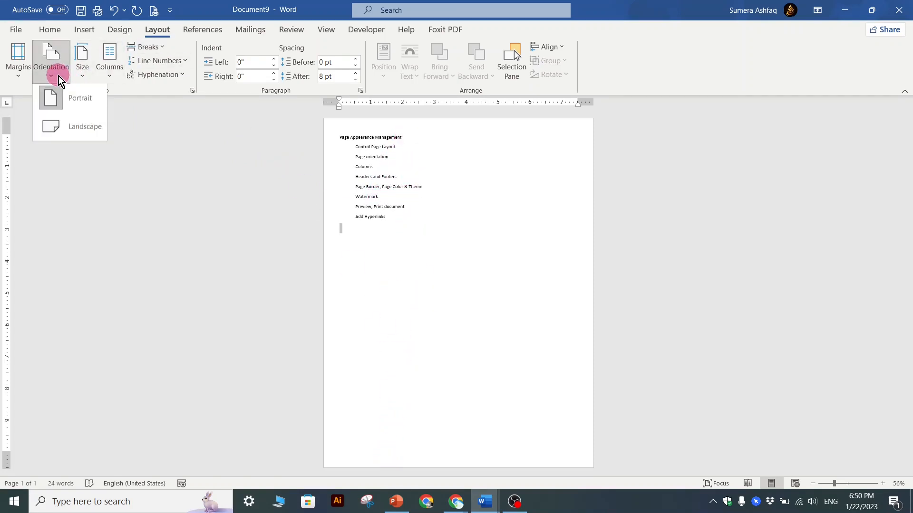
left_click(69, 128)
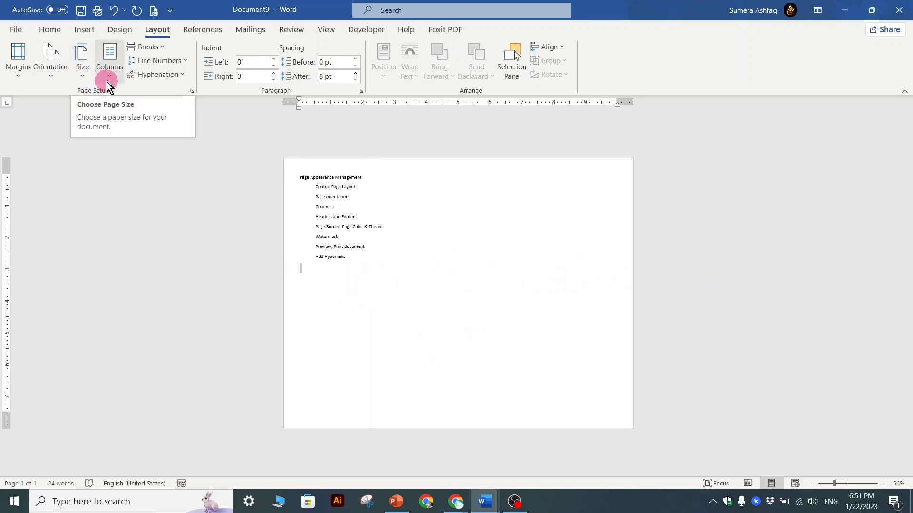
left_click(82, 77)
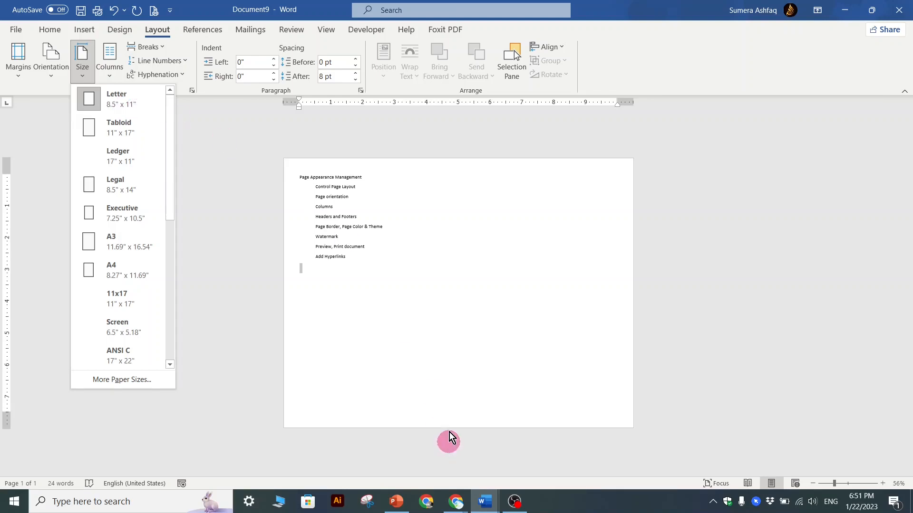
left_click(51, 73)
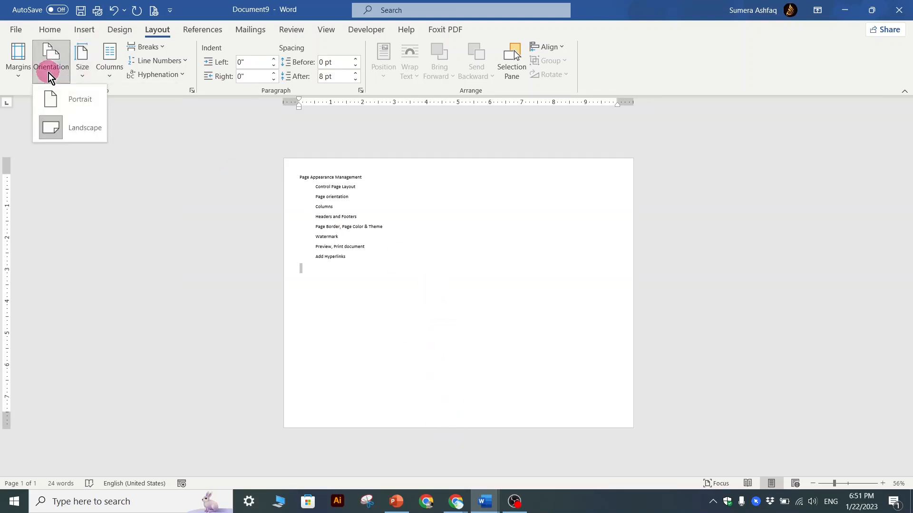
left_click(56, 98)
Step: Browse the paper sizes and set the page to Legal, 8.5" x 14"
left_click(81, 72)
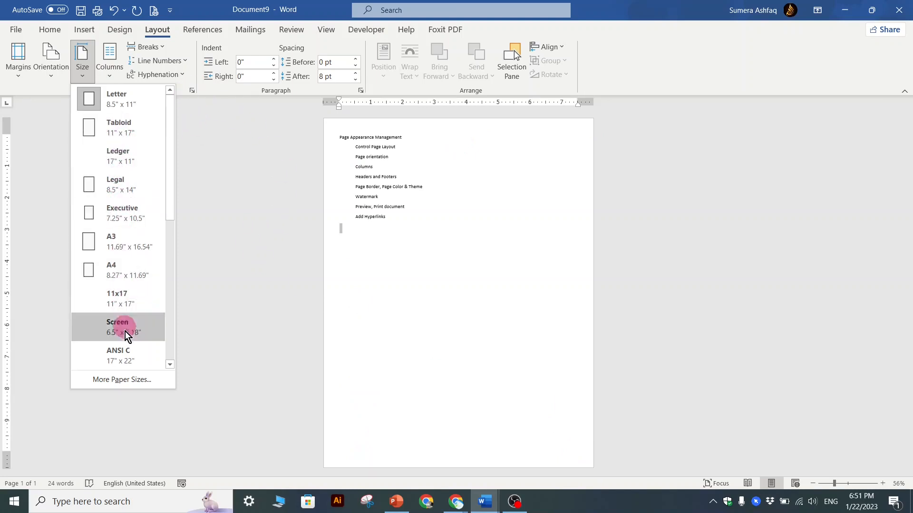
scroll(126, 331, "down", 5)
scroll(129, 329, "up", 5)
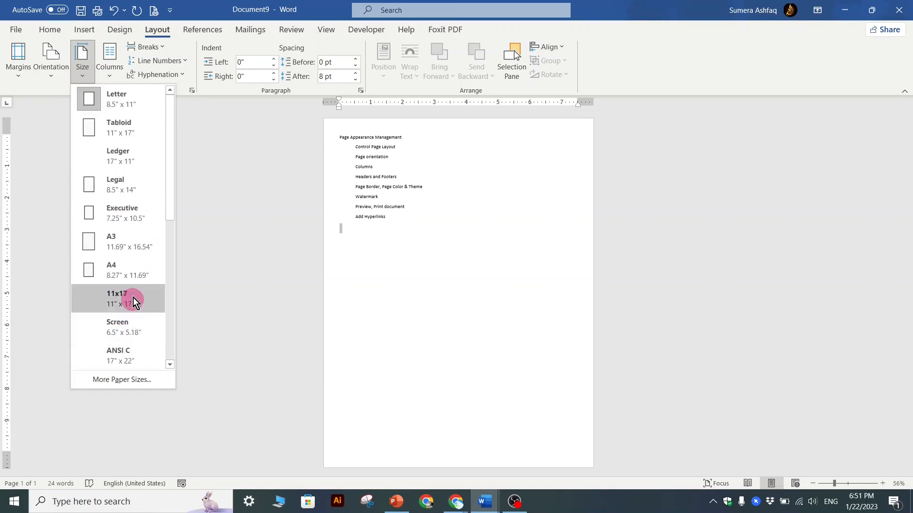
left_click(123, 189)
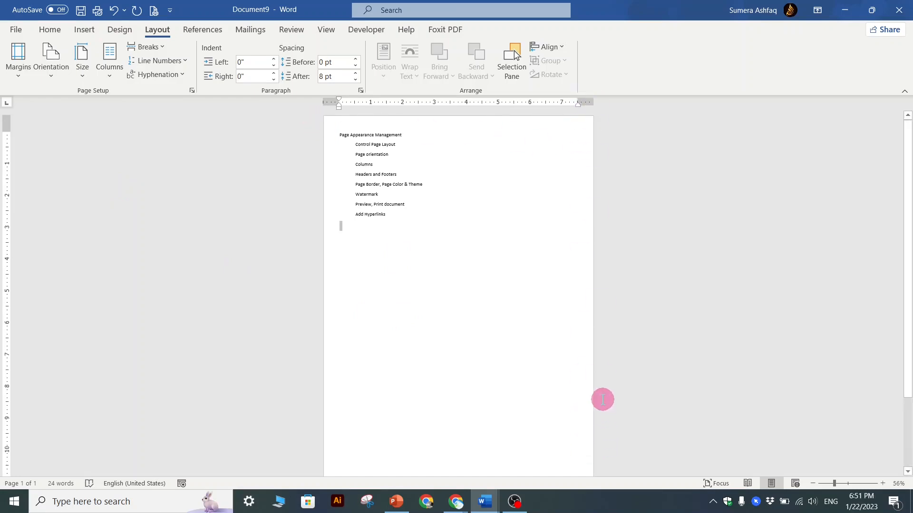
scroll(597, 389, "down", 2)
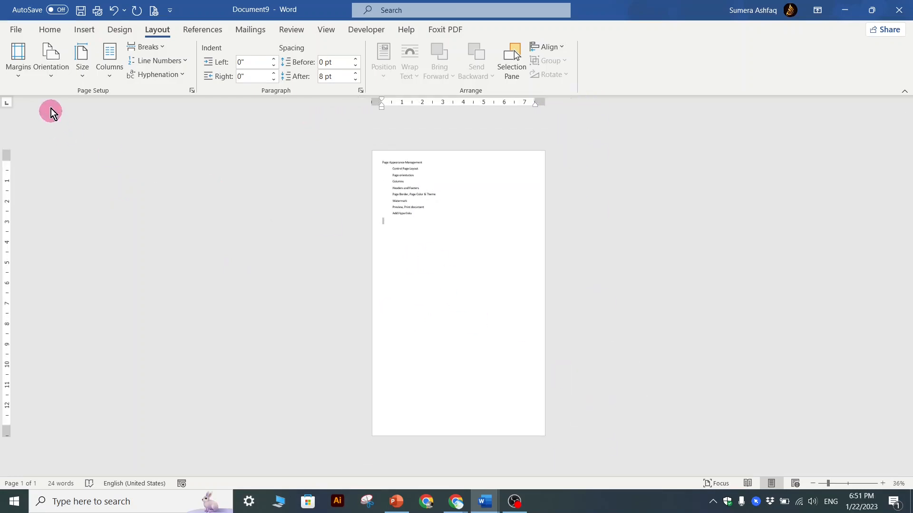
Step: Change the paper size to Executive, 7.25" x 10.5", and from that to A3, 11.69" x 16.54"
left_click(82, 76)
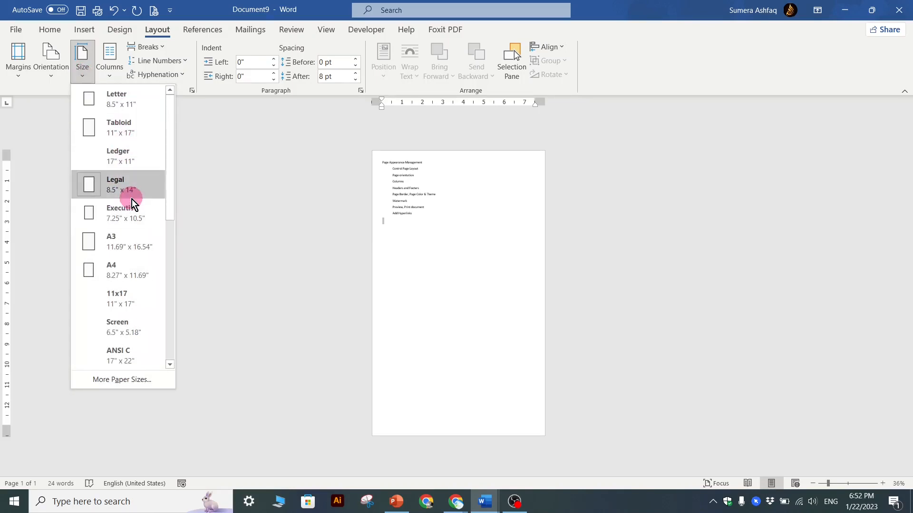
left_click(125, 218)
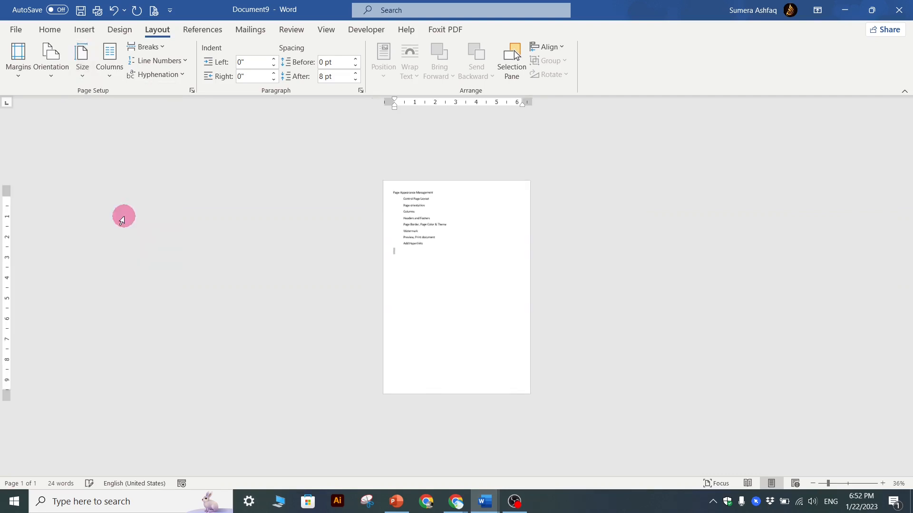
left_click(454, 301)
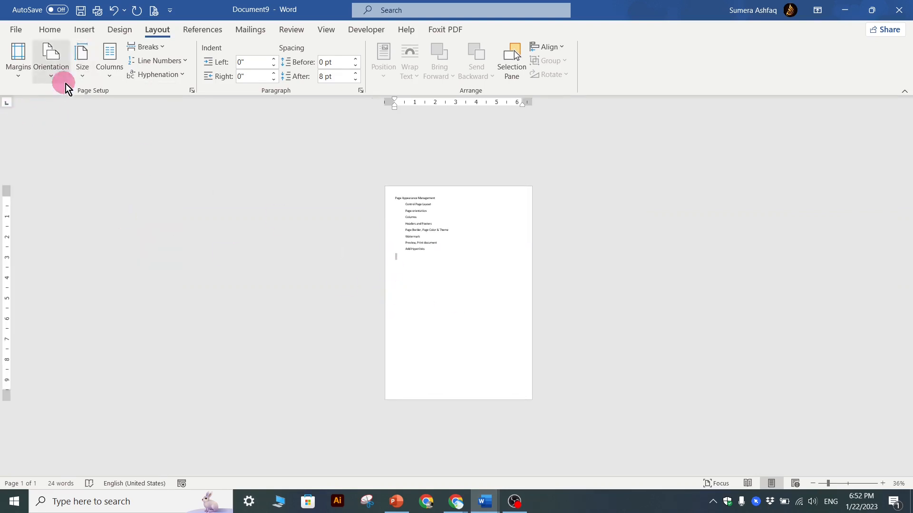
left_click(82, 71)
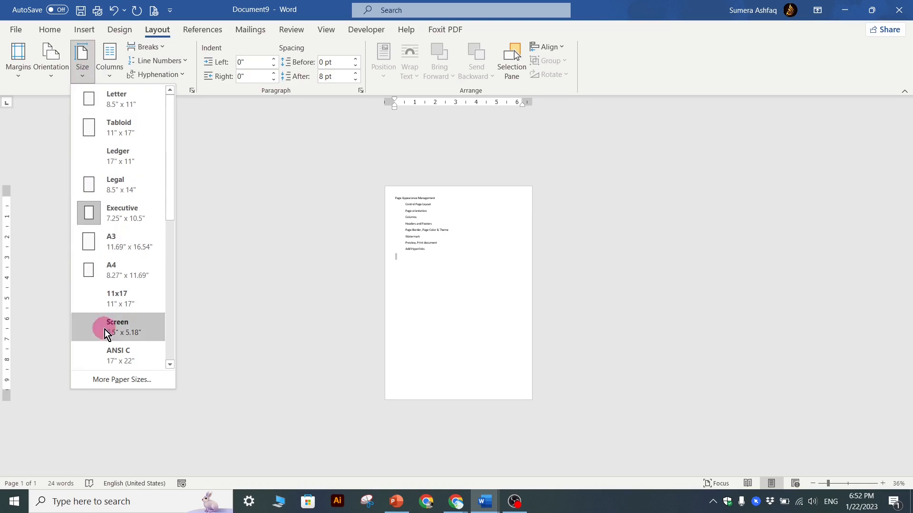
scroll(104, 330, "down", 5)
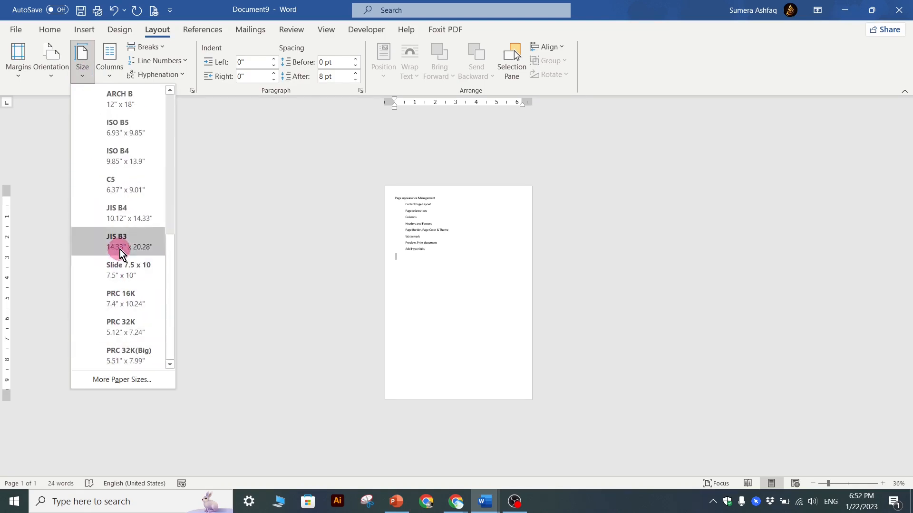
scroll(120, 250, "up", 5)
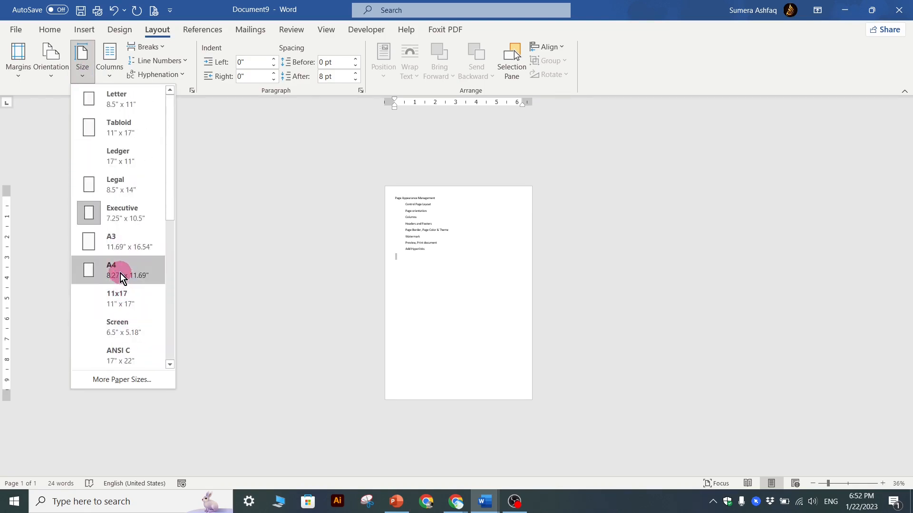
left_click(120, 250)
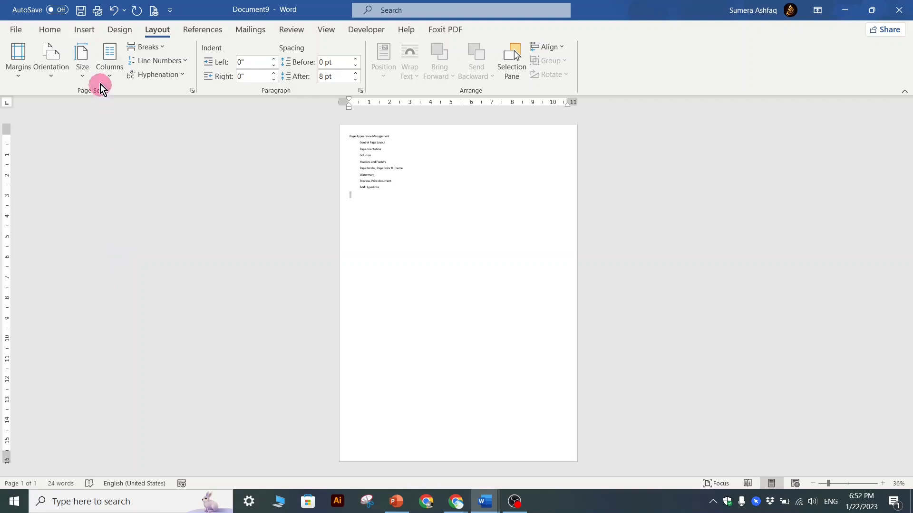
Step: Try the A4 paper size, 8.27" x 11.69", and return the document to Letter, 8.5" x 11"
left_click(82, 69)
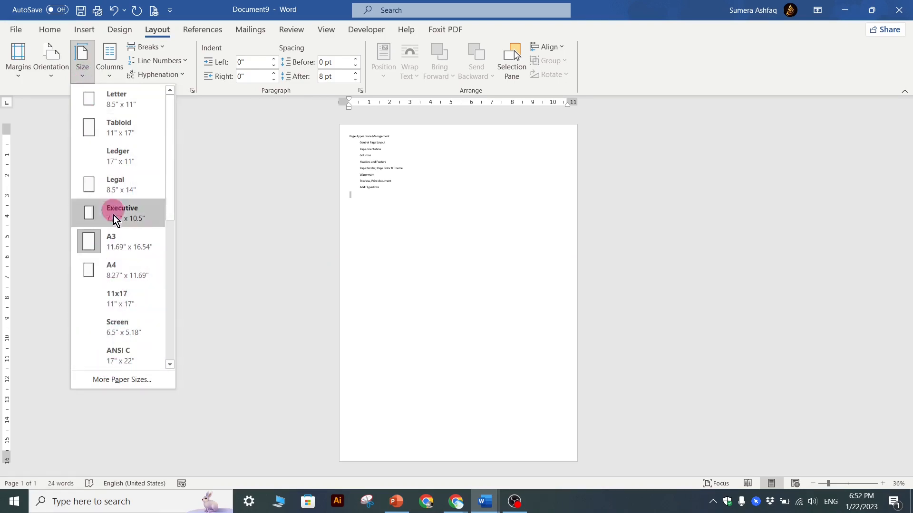
left_click(115, 273)
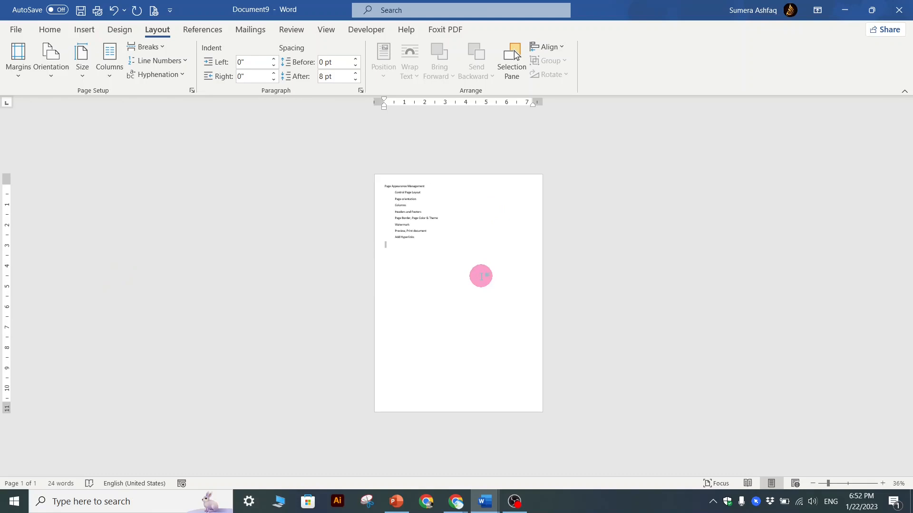
scroll(481, 276, "up", 3, "ctrl")
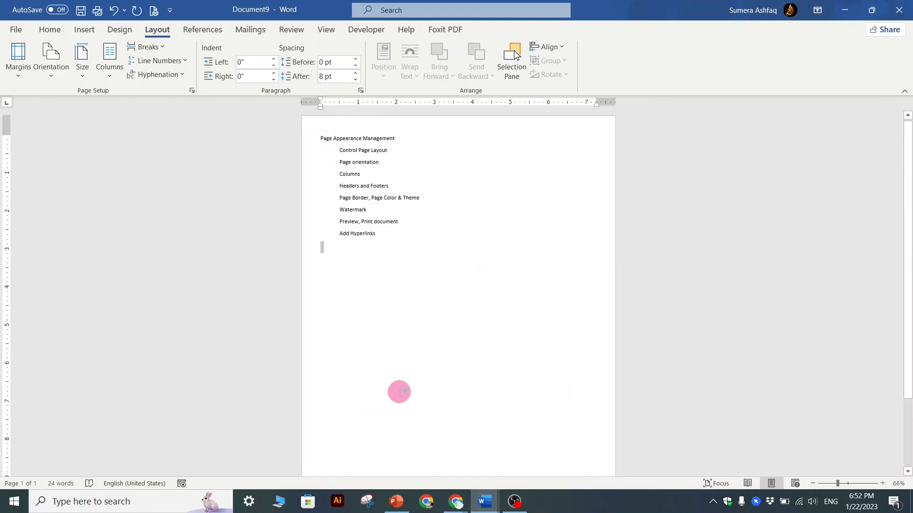
left_click(83, 71)
left_click(99, 100)
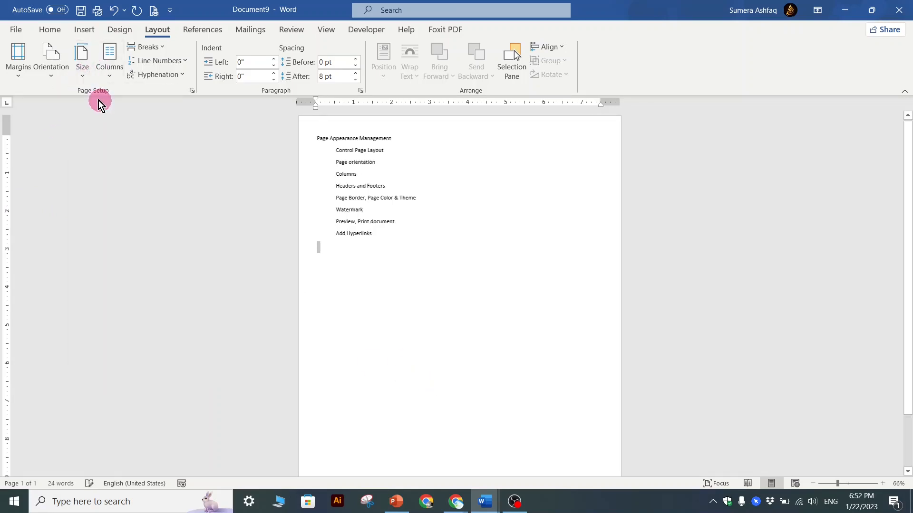
left_click(86, 77)
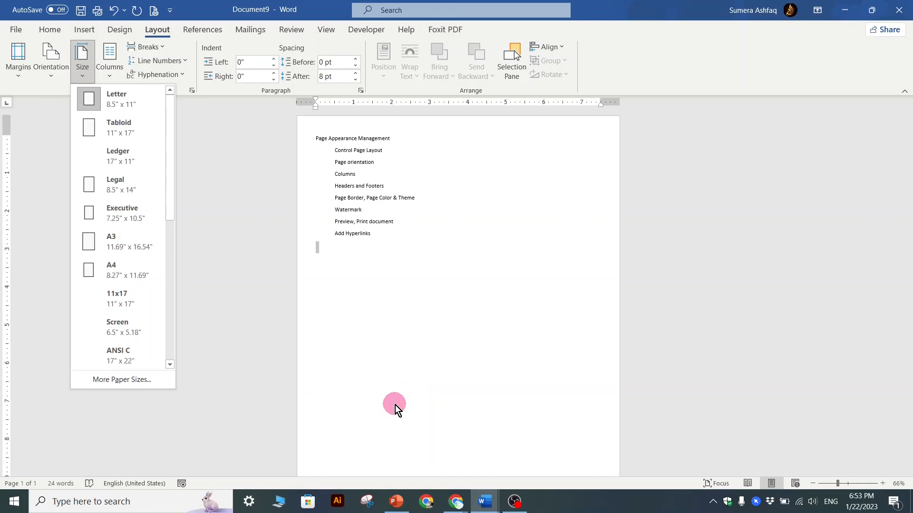
left_click(395, 405)
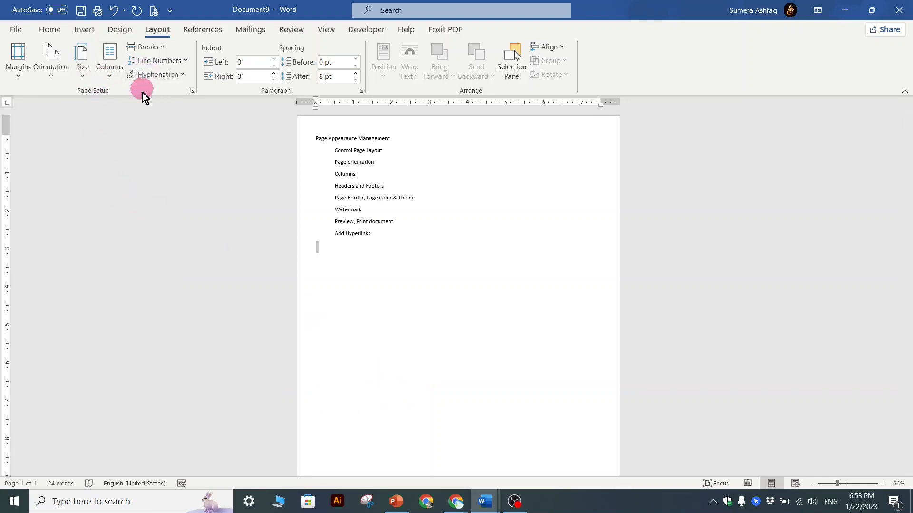
Step: Apply a two-column layout to the document with the Page Appearance Management list
left_click(109, 76)
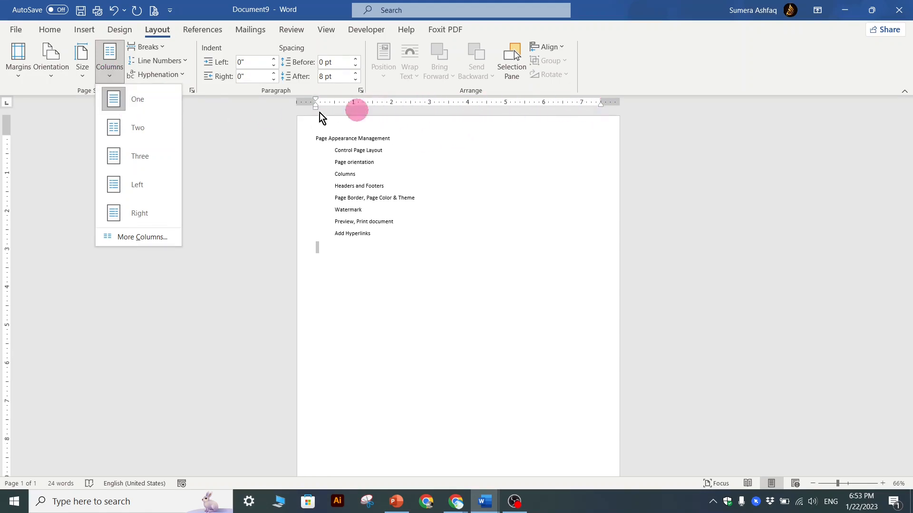
left_click(130, 129)
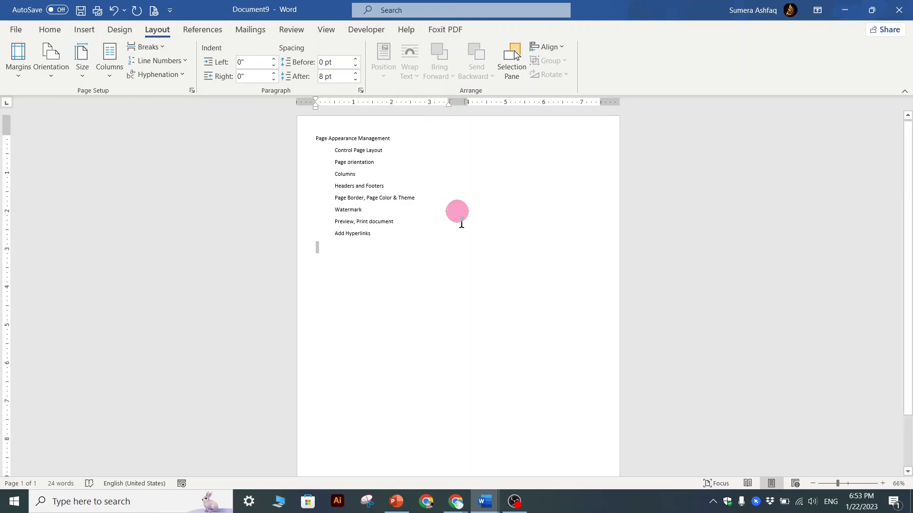
scroll(460, 219, "up", 8)
scroll(461, 130, "up", 3)
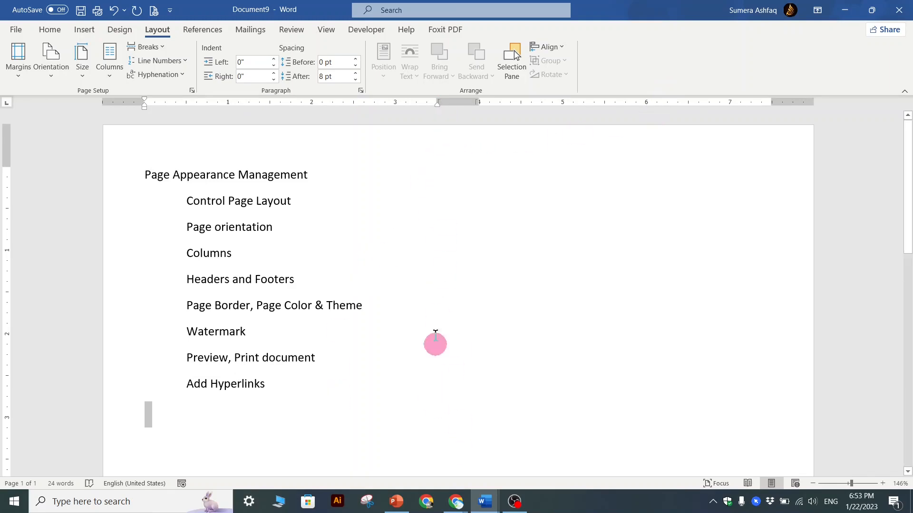
Step: Set the new blank document, Document11, to a two-column layout
left_click(48, 32)
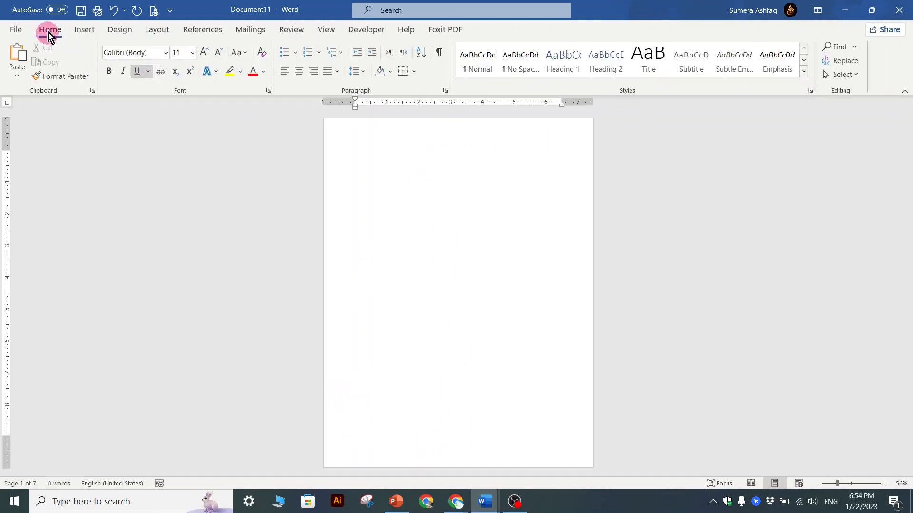
left_click(155, 32)
left_click(112, 70)
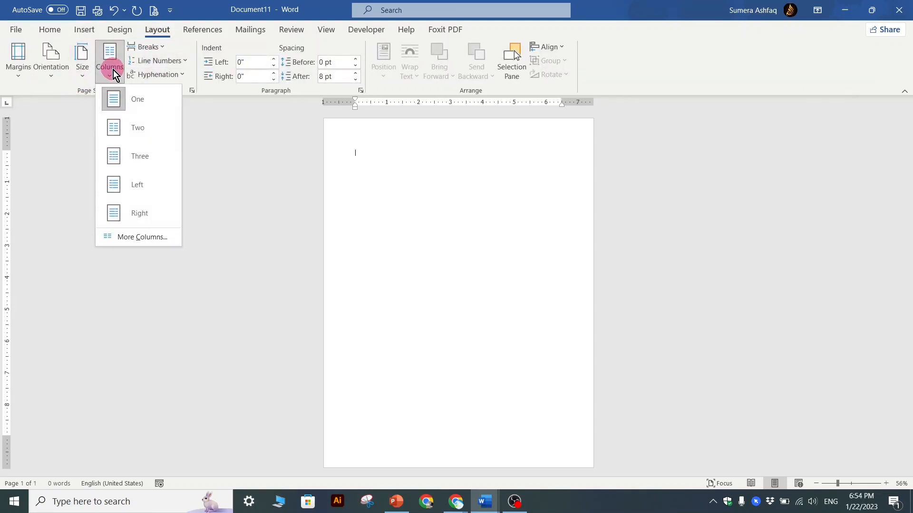
left_click(137, 130)
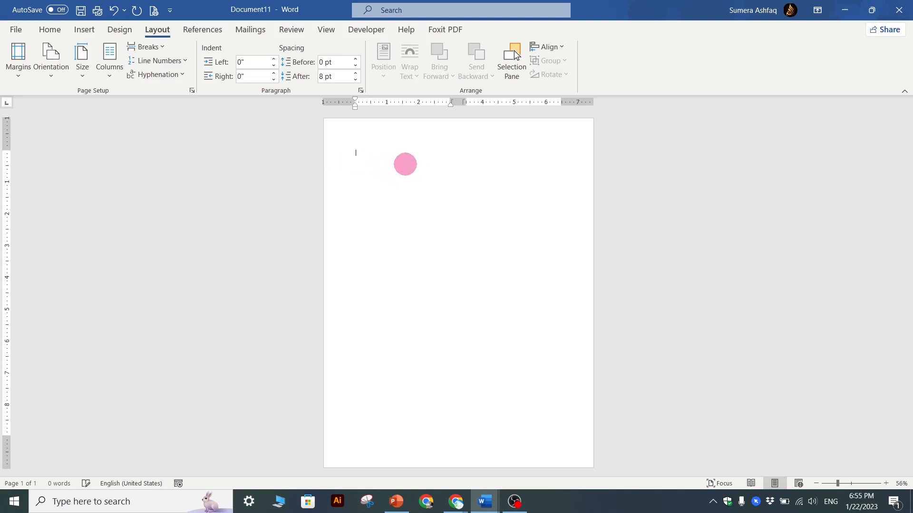
Step: Enter the word "Computer" in the first column and enlarge its font size by several increments
type("Computer")
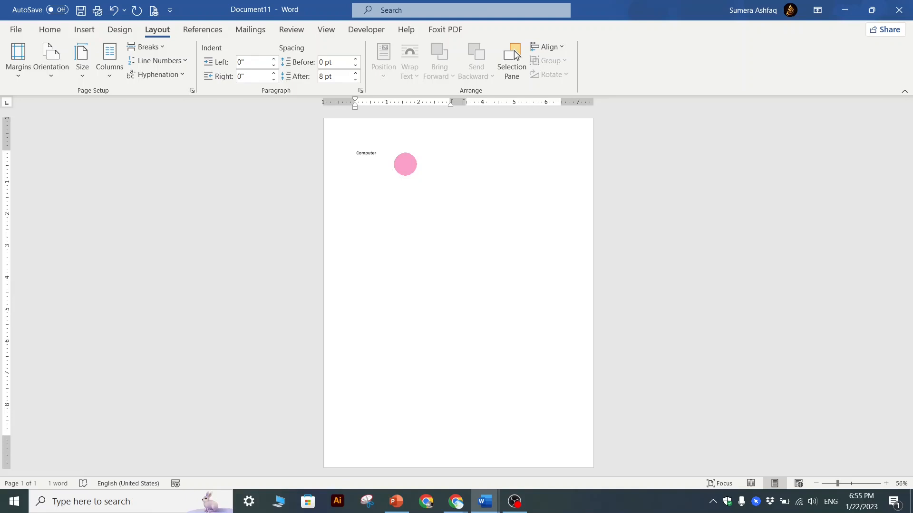
key("ctrl+a")
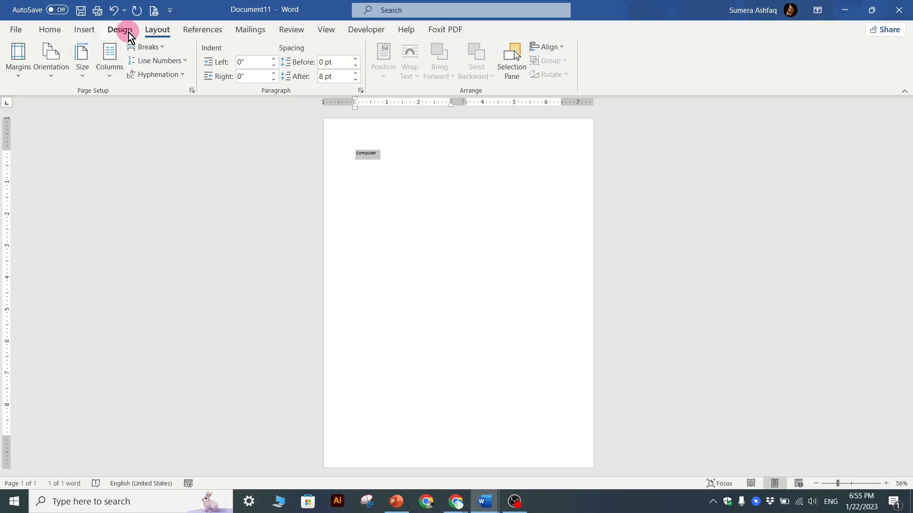
key("ctrl+shift+period")
key("ctrl+shift+period")
key("ctrl+shift+period")
key("ctrl+shift+period")
key("ctrl+shift+period")
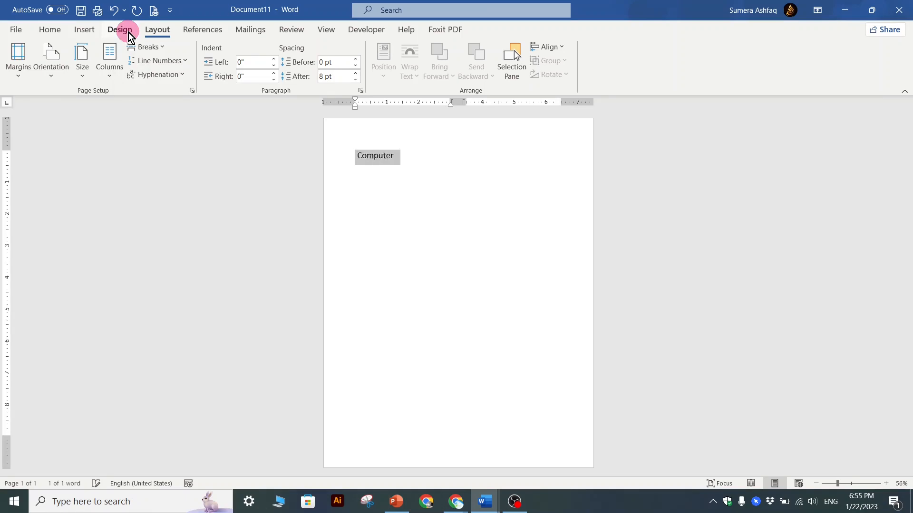
key("Right")
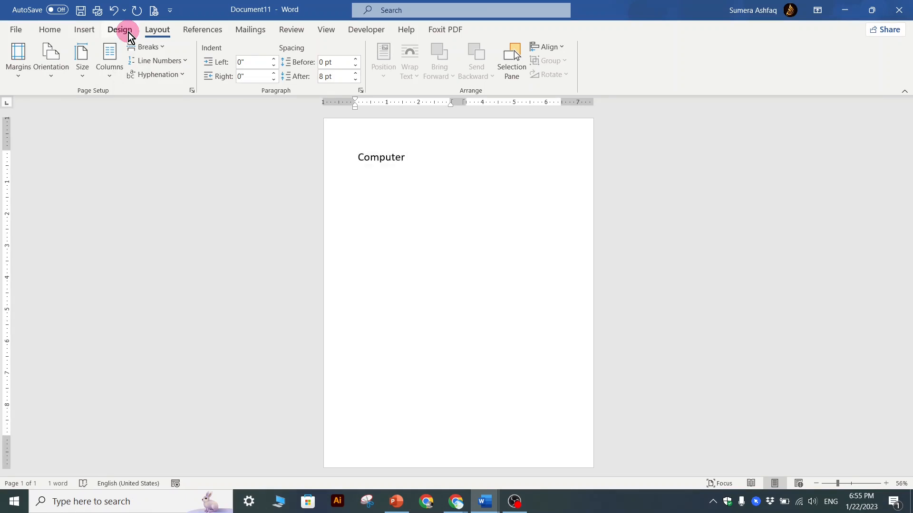
Step: Complete the heading as "Computer course" and add the filler paragraph "Akihifoi u hei updqudp[oi0q di[qiwd[piq[di[qwi" below it
type("courser")
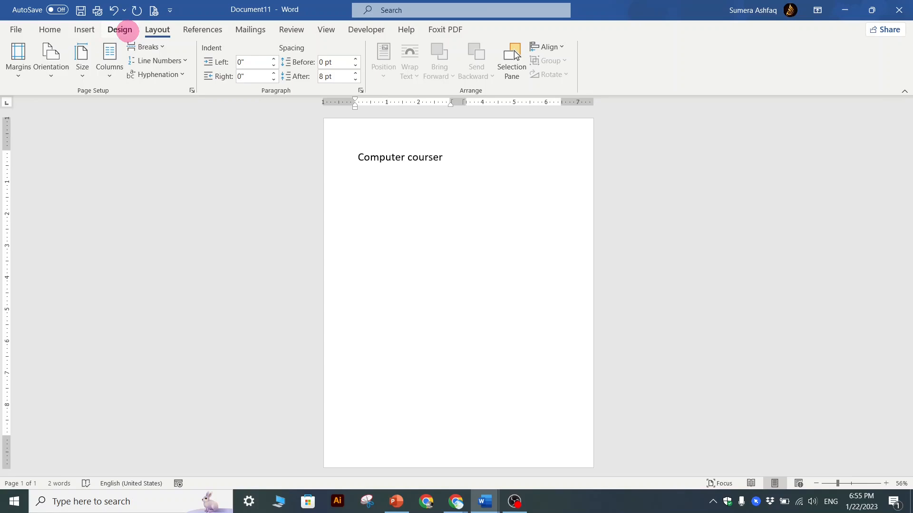
key("BackSpace")
key("Return")
type("Akihifoi u")
type(" hei updqudp[oi0q di[qiwd[")
type("piq[di[qwi")
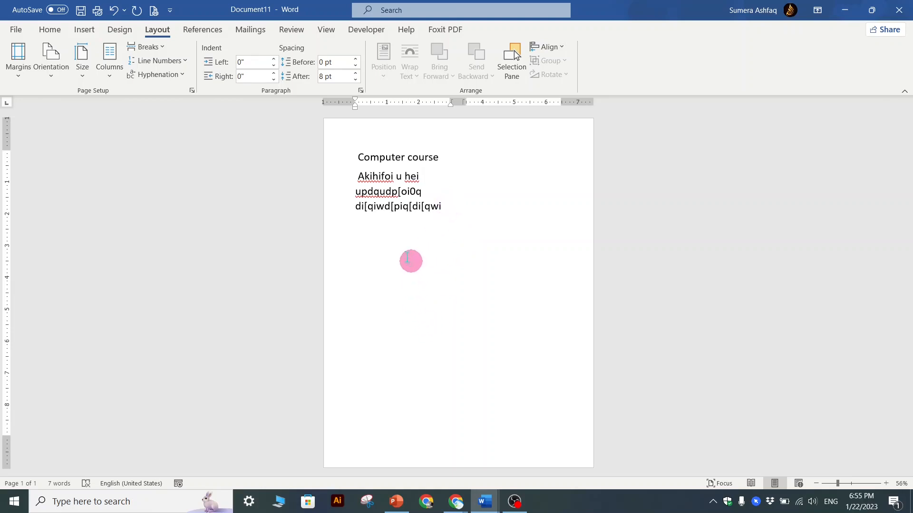
Step: Copy the heading and filler paragraph and paste them repeatedly to get four copies down the first column
key("ctrl+a")
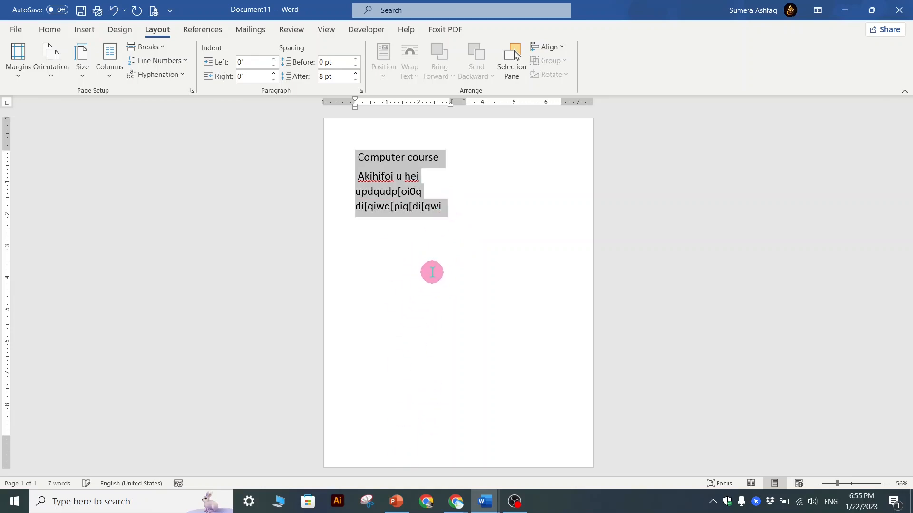
key("ctrl+c")
key("ctrl+v")
key("ctrl+v")
key("ctrl+v")
key("ctrl+v")
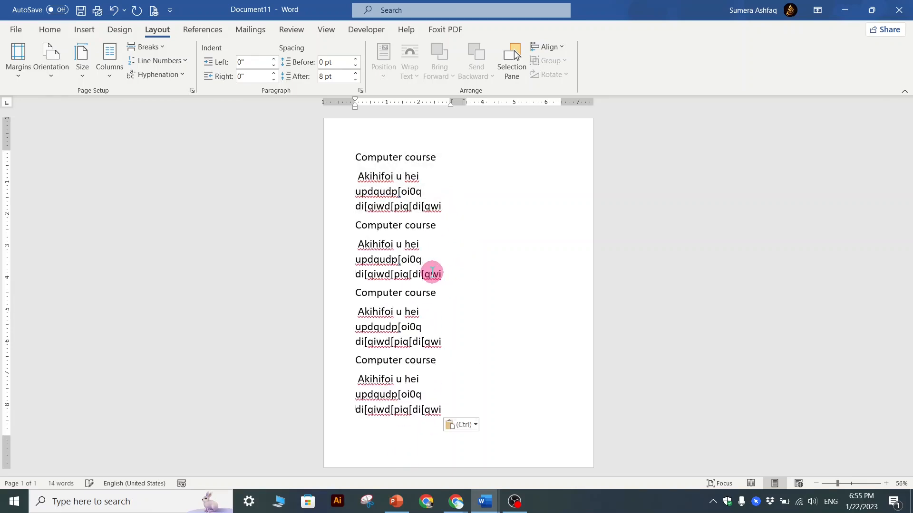
Step: Paste the copied heading and filler paragraph repeatedly until the text fills most of the page's second column
key("ctrl+v")
key("ctrl+v")
key("ctrl+v")
key("ctrl+v")
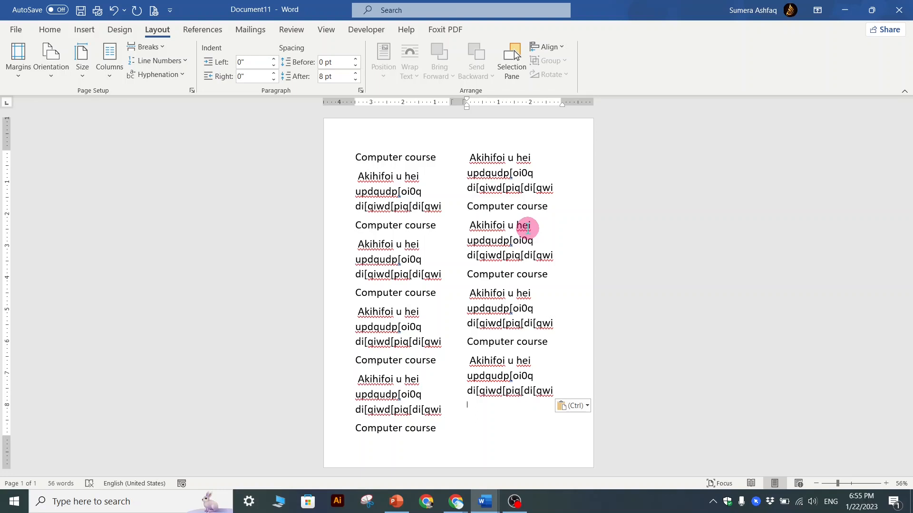
left_click(502, 410)
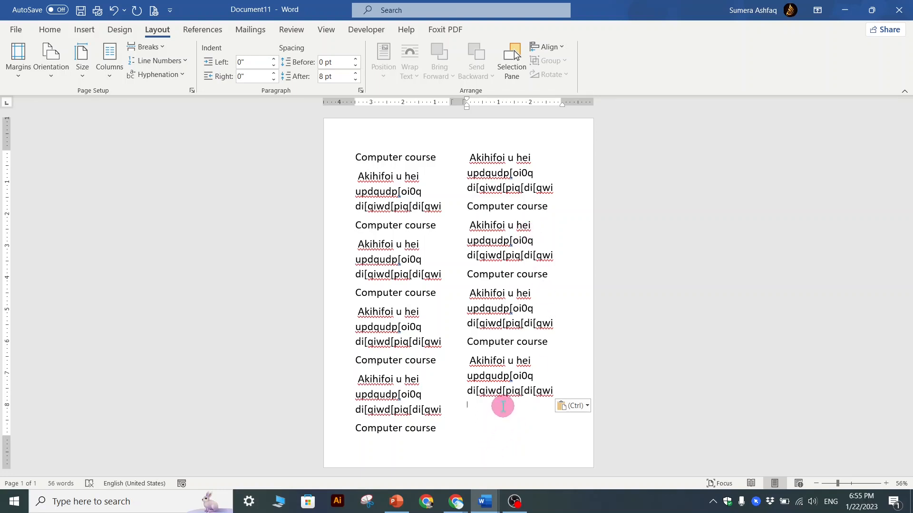
Step: Keep pasting the heading and filler paragraph until the two-column text runs onto a fourth page
key("ctrl+v")
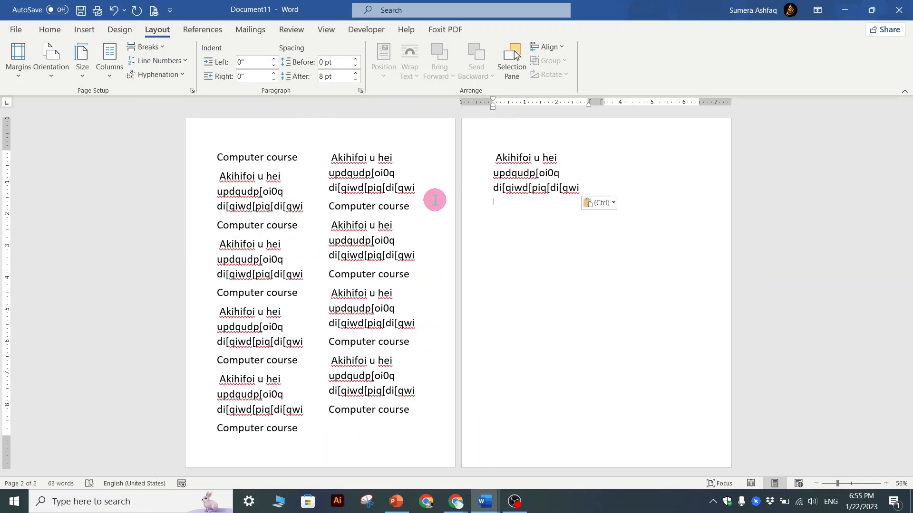
key("ctrl+v")
key("ctrl+v")
key("ctrl+v")
key("ctrl+v")
key("ctrl+v")
key("ctrl+v")
key("ctrl+v")
key("ctrl+v")
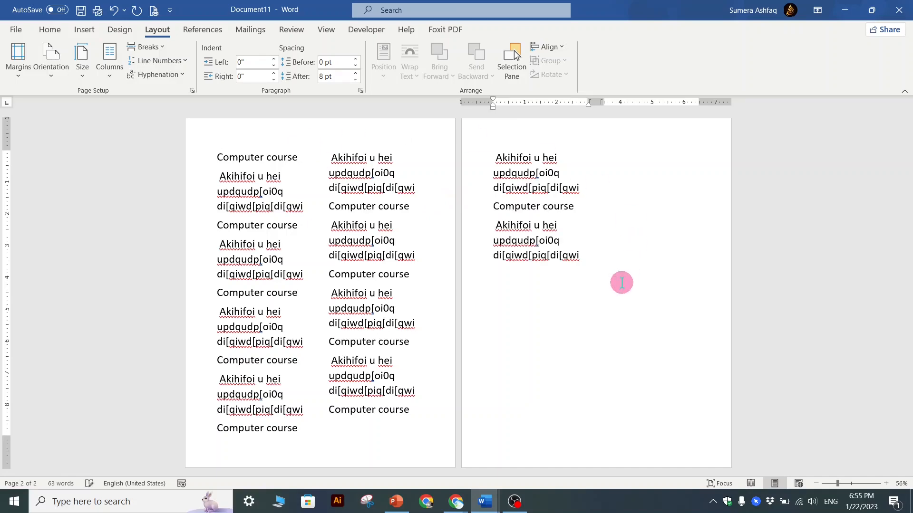
key("ctrl+v")
key("ctrl+v")
key("ctrl+v")
key("ctrl+v")
key("ctrl+v")
key("ctrl+v")
key("ctrl+v")
key("ctrl+v")
key("ctrl+v")
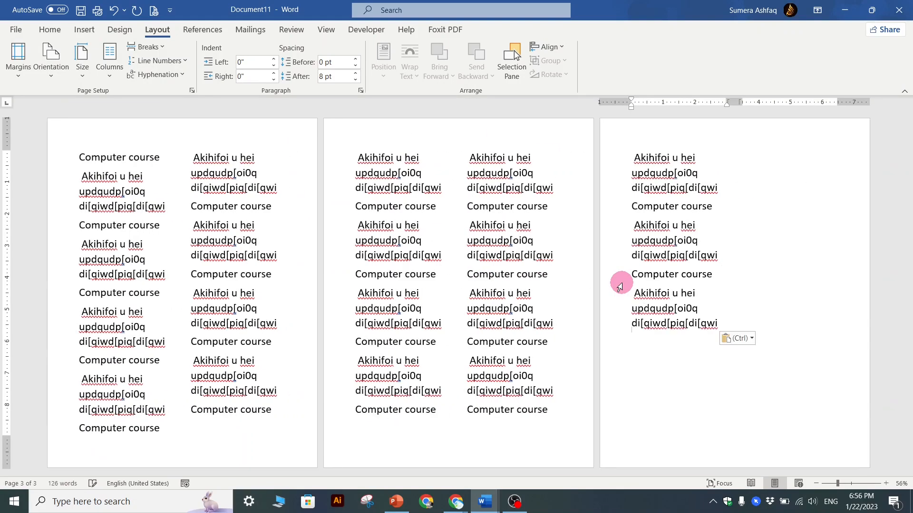
key("ctrl+v")
key("ctrl+v")
key("ctrl+v")
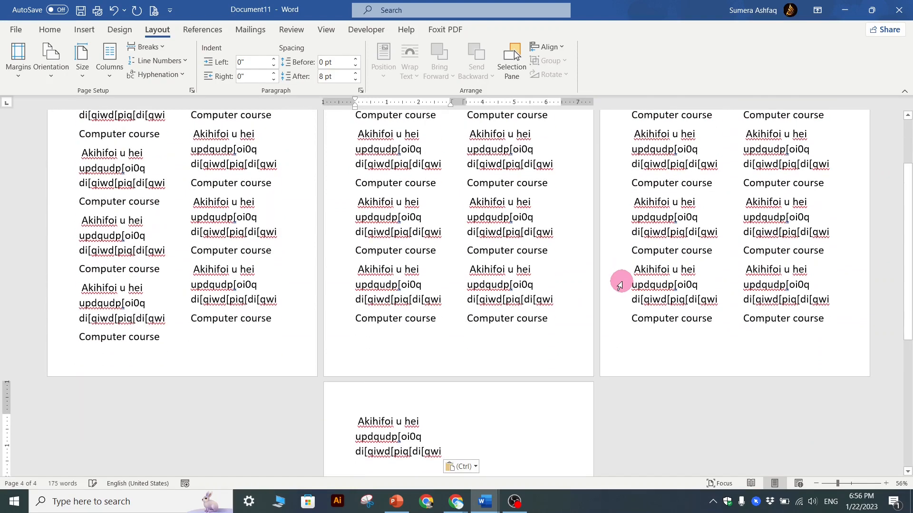
Step: Add a line between the two columns throughout the whole document
left_click(160, 146)
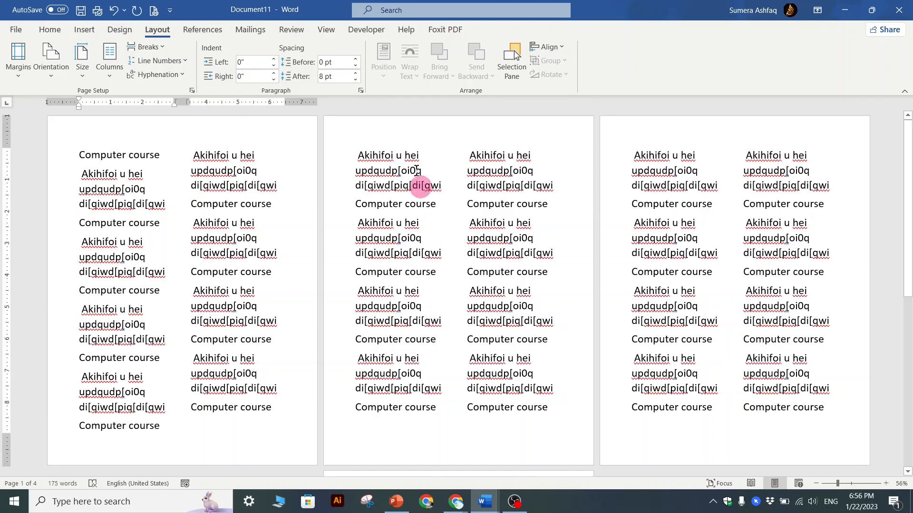
left_click(421, 253)
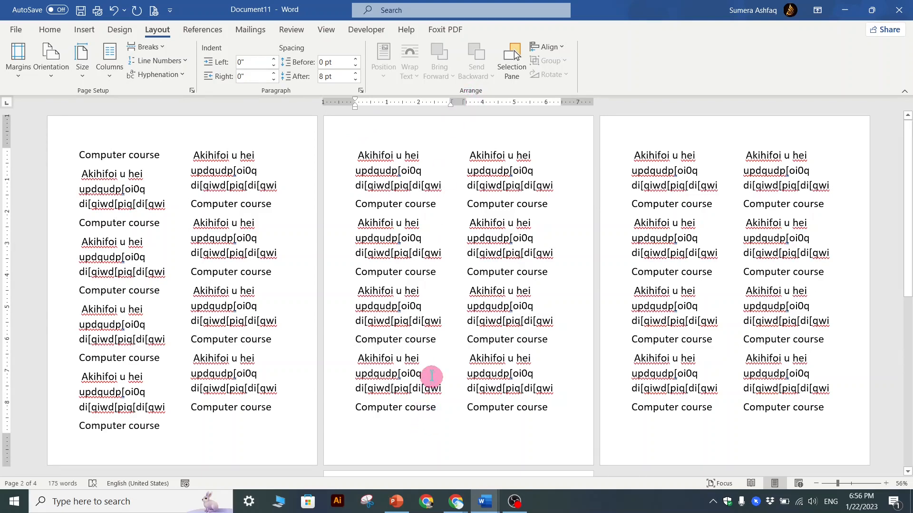
left_click(111, 79)
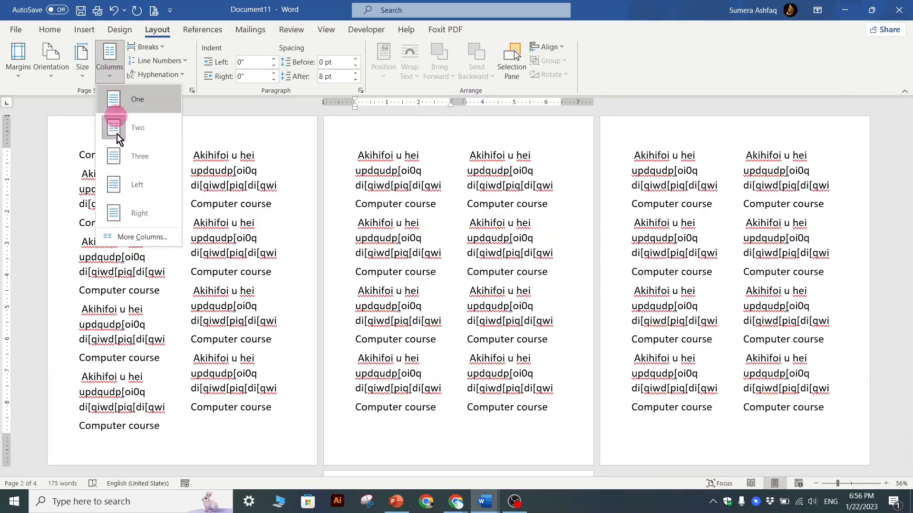
left_click(135, 233)
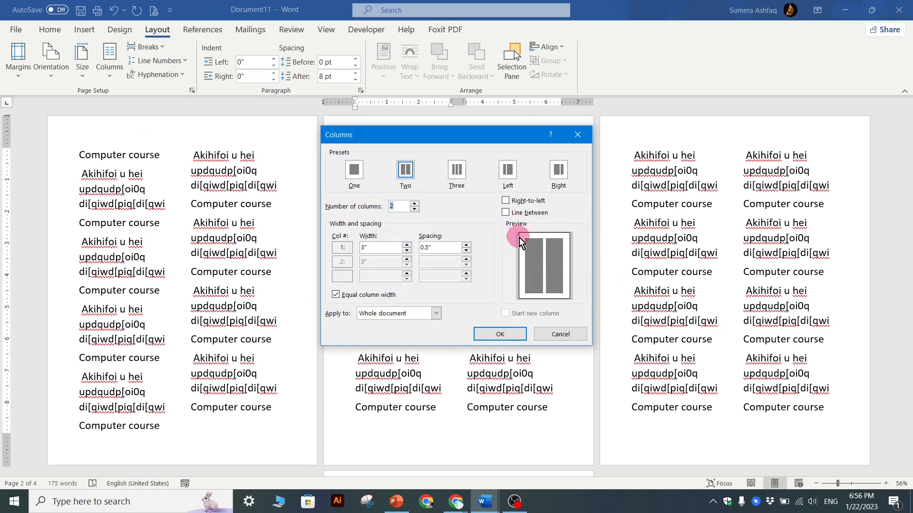
left_click(509, 213)
left_click(499, 334)
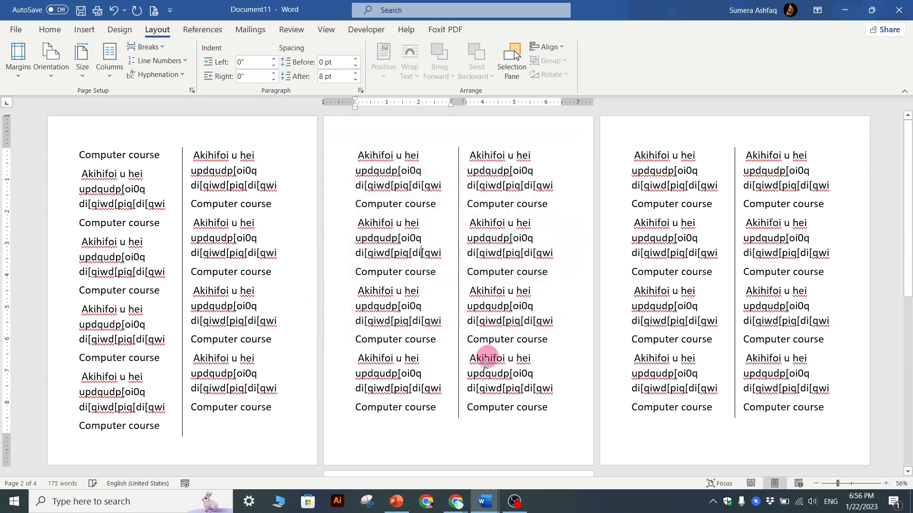
Step: Examine the dividing line and the flow of the column text across the document's pages
scroll(274, 266, "up", 2, "ctrl")
scroll(275, 266, "up", 1, "ctrl")
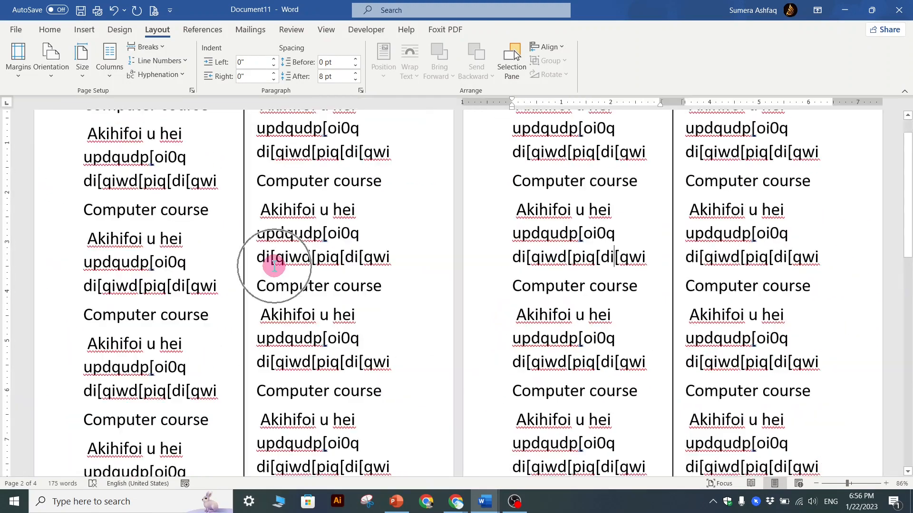
scroll(344, 286, "down", 2)
scroll(345, 286, "down", 2, "ctrl")
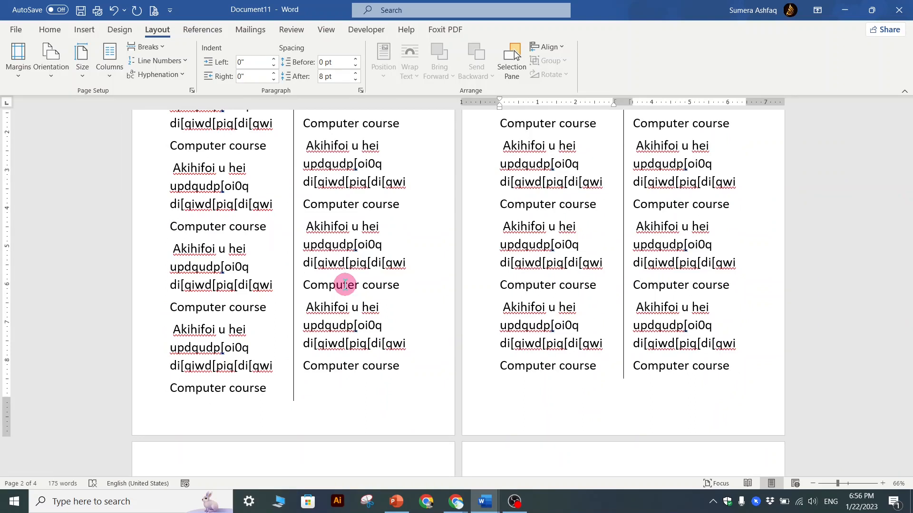
scroll(345, 285, "up", 3)
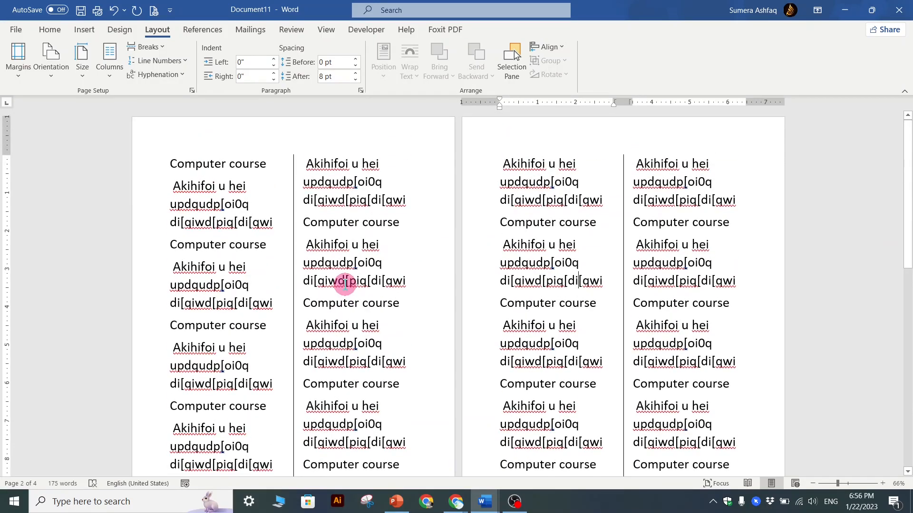
left_click(302, 199)
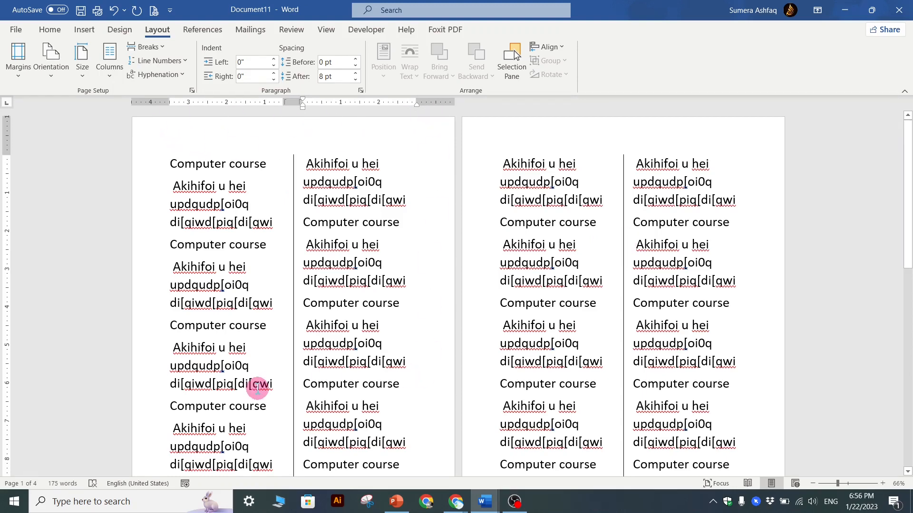
scroll(415, 275, "down", 10)
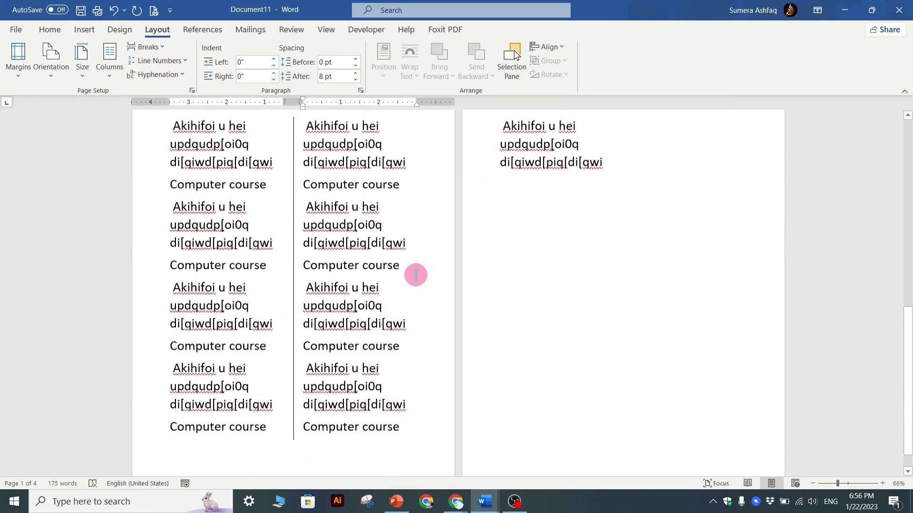
scroll(417, 271, "up", 10)
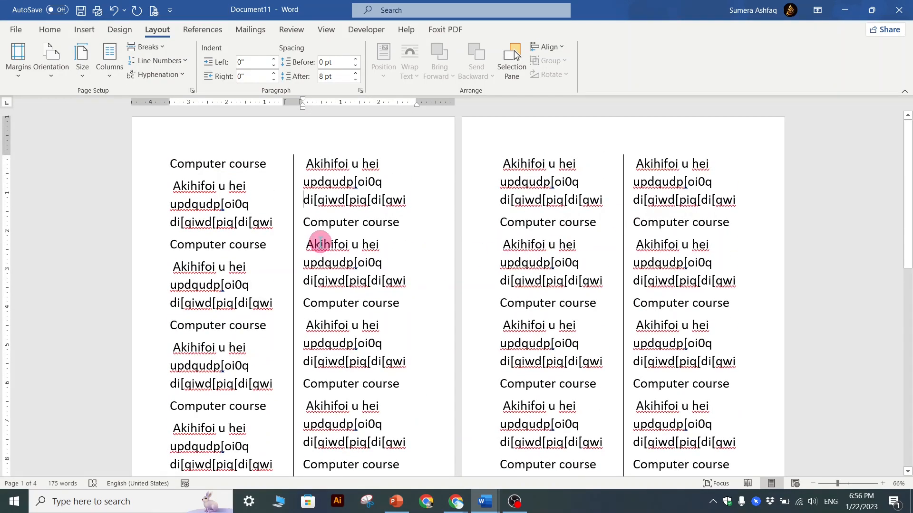
scroll(321, 242, "down", 1)
scroll(318, 238, "up", 1)
Step: Change the document's layout to three columns
left_click(242, 163)
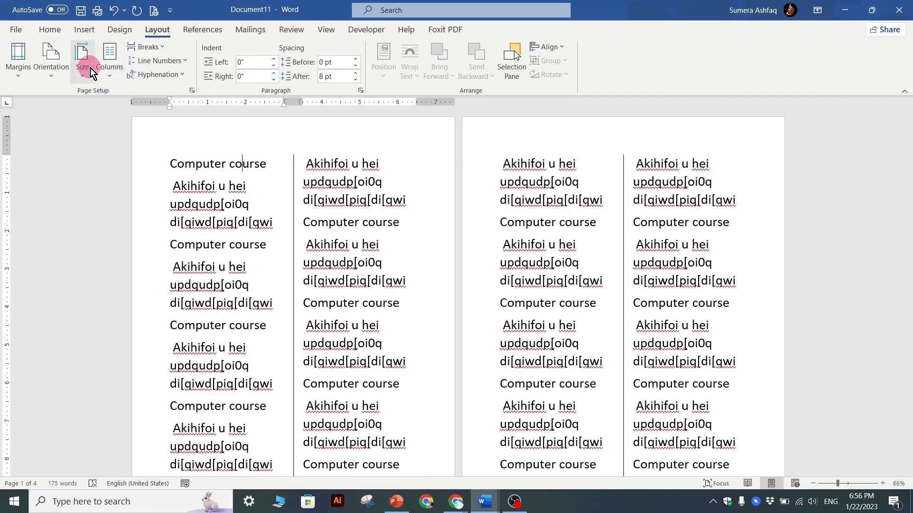
left_click(108, 77)
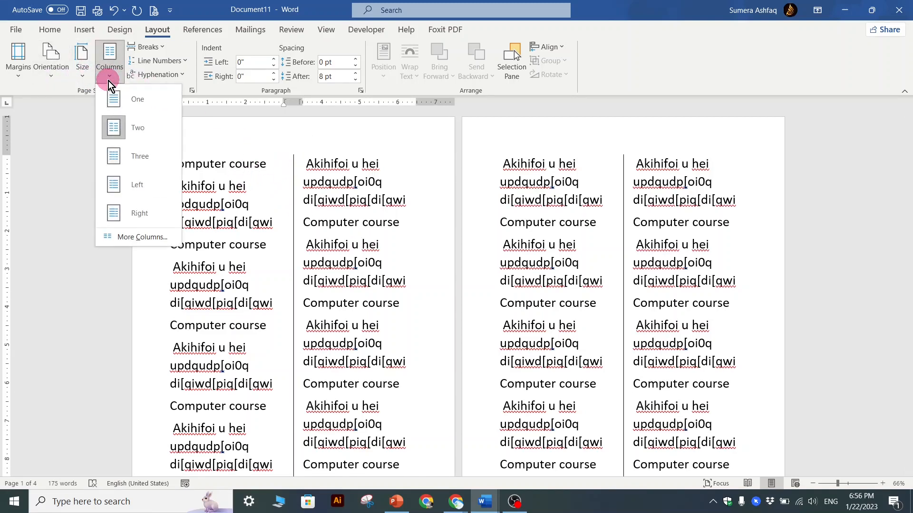
left_click(125, 161)
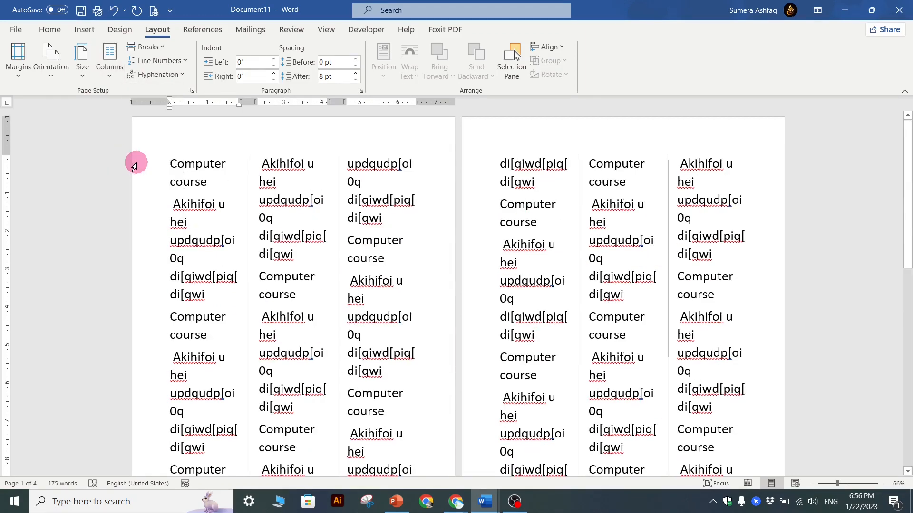
Step: Try the Left column preset on the document, and replace it with the Right preset
left_click(110, 77)
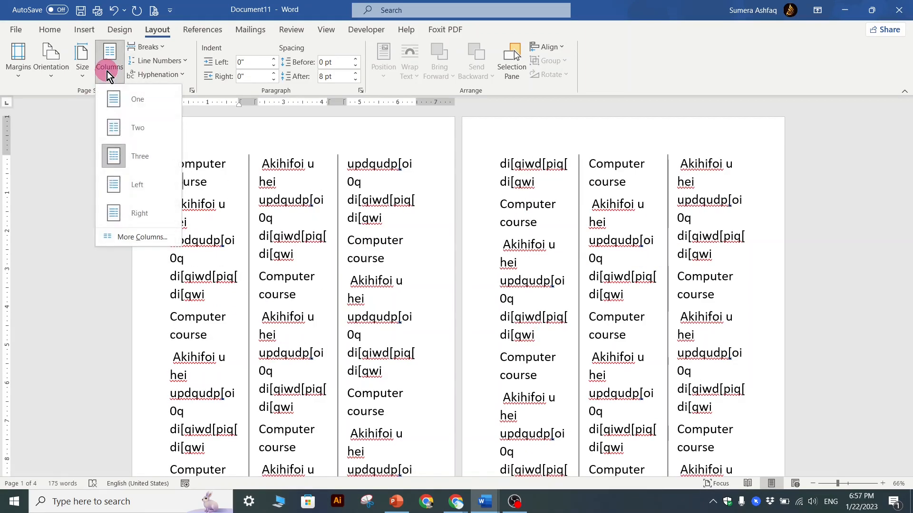
left_click(136, 185)
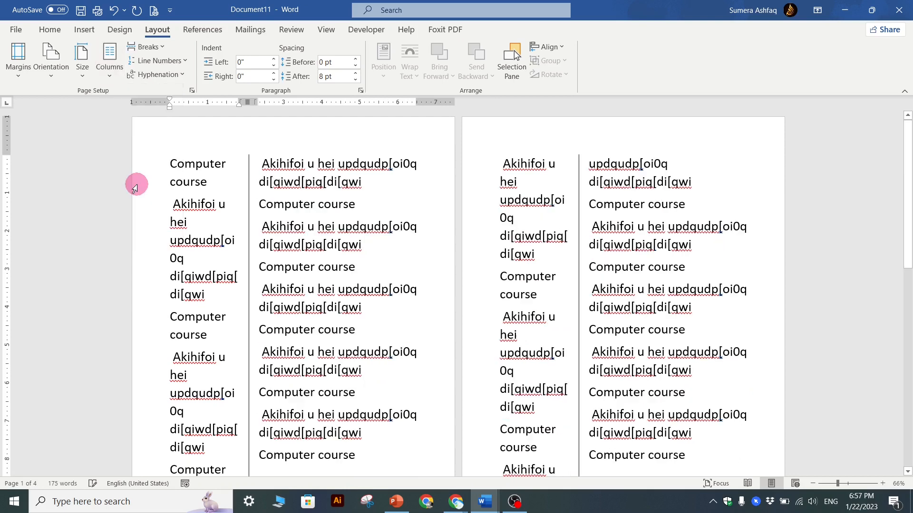
left_click(107, 75)
left_click(121, 213)
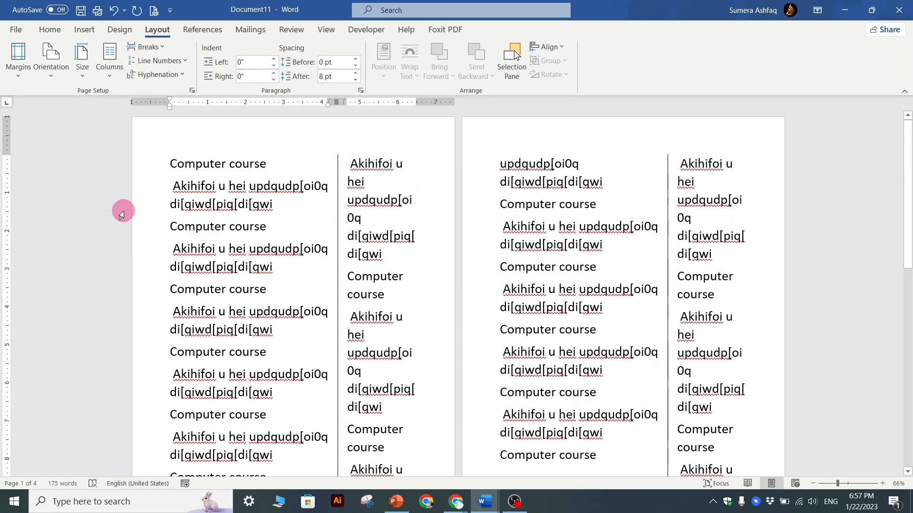
Step: Open the detailed column settings, switch the line between columns off and on again, and review the Apply to options
left_click(111, 77)
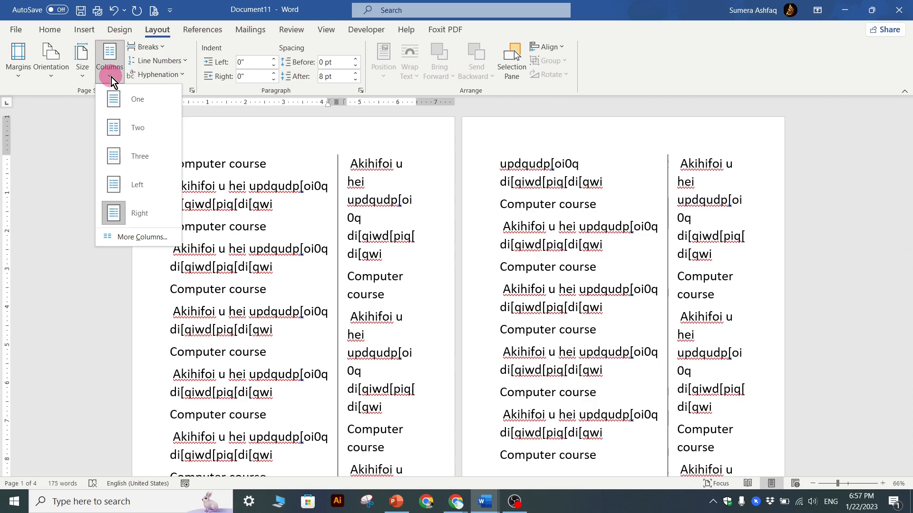
left_click(146, 238)
left_click(403, 206)
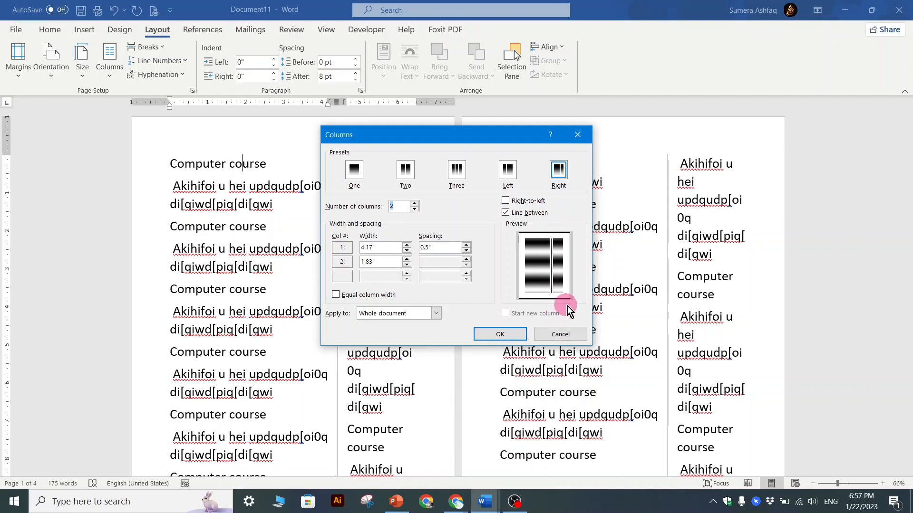
left_click(505, 213)
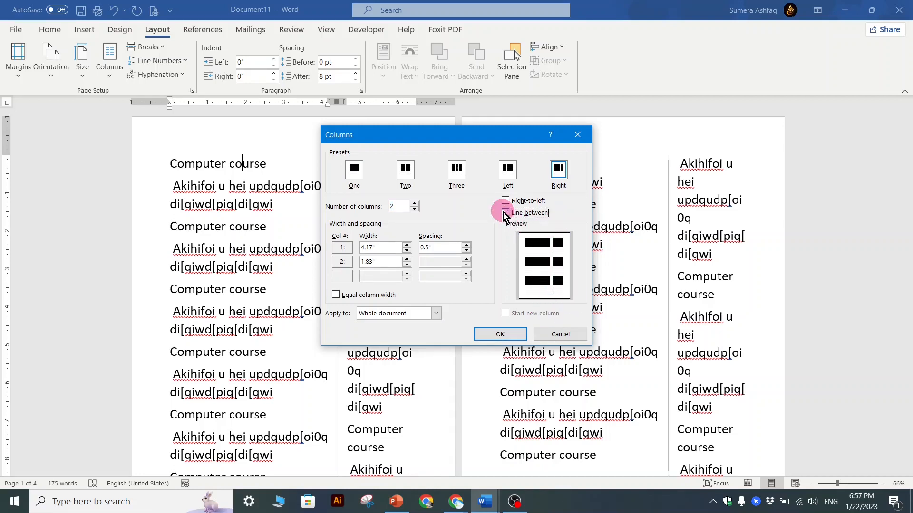
left_click(506, 213)
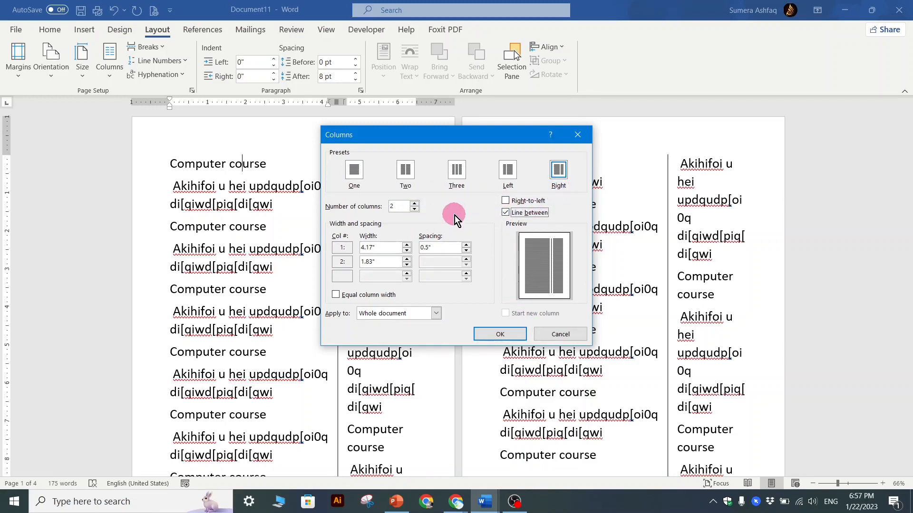
double_click(398, 206)
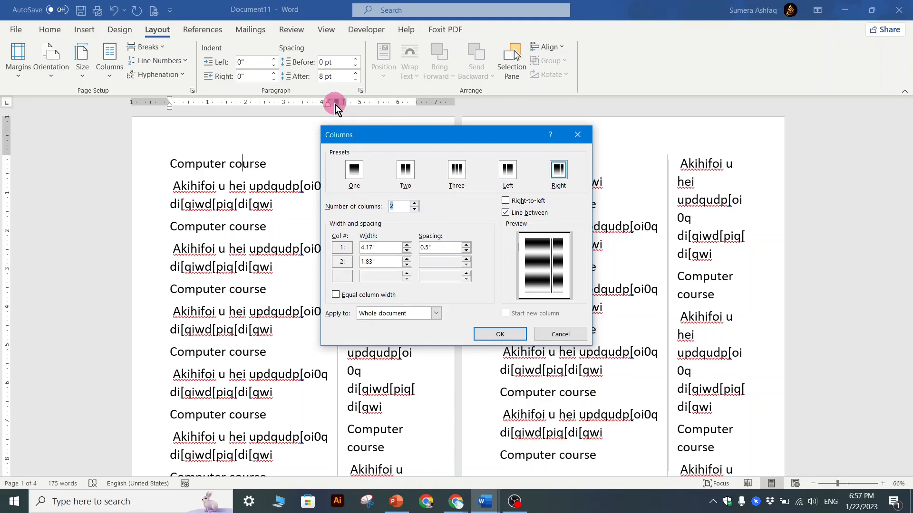
left_click(436, 313)
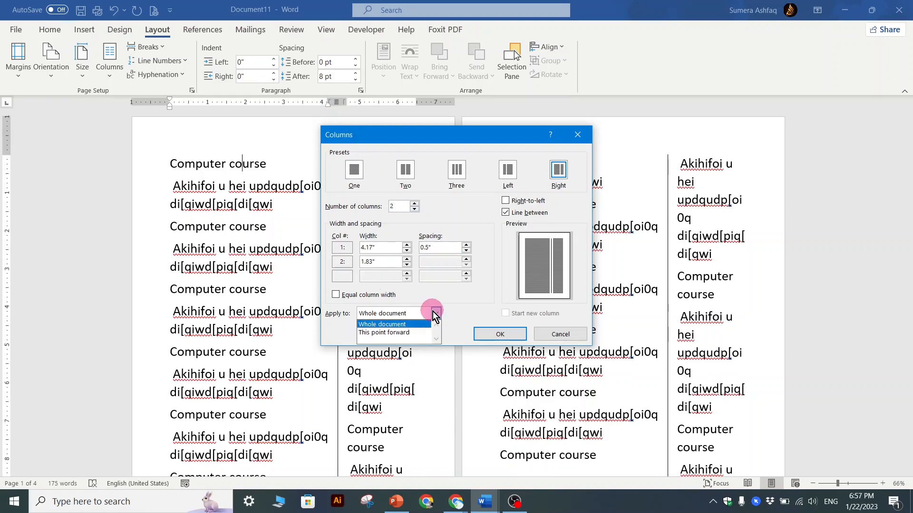
left_click(461, 315)
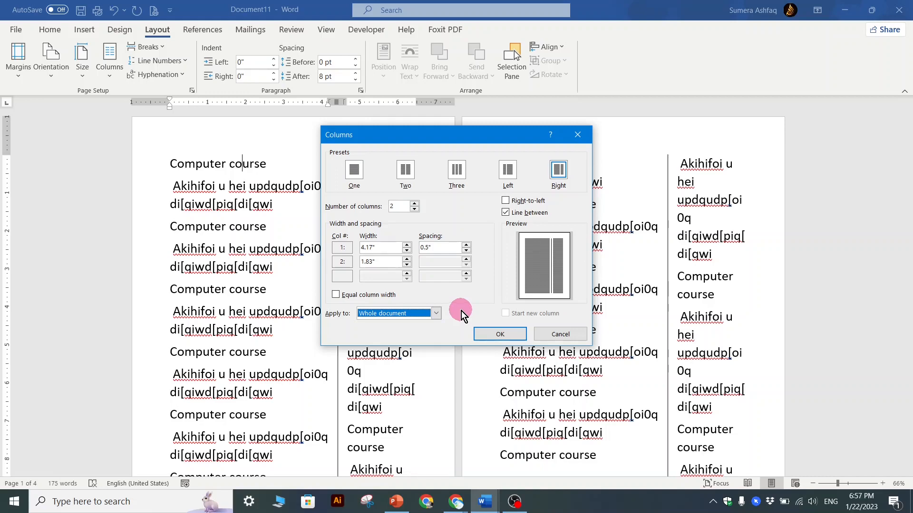
Step: Set the number of columns to 5 for the whole document and apply the column settings
left_click(401, 205)
mouse_move(428, 135)
left_mouse_down()
mouse_move(570, 277)
mouse_move(601, 285)
mouse_move(462, 204)
mouse_move(429, 149)
left_mouse_up()
left_click(377, 150)
left_click(420, 217)
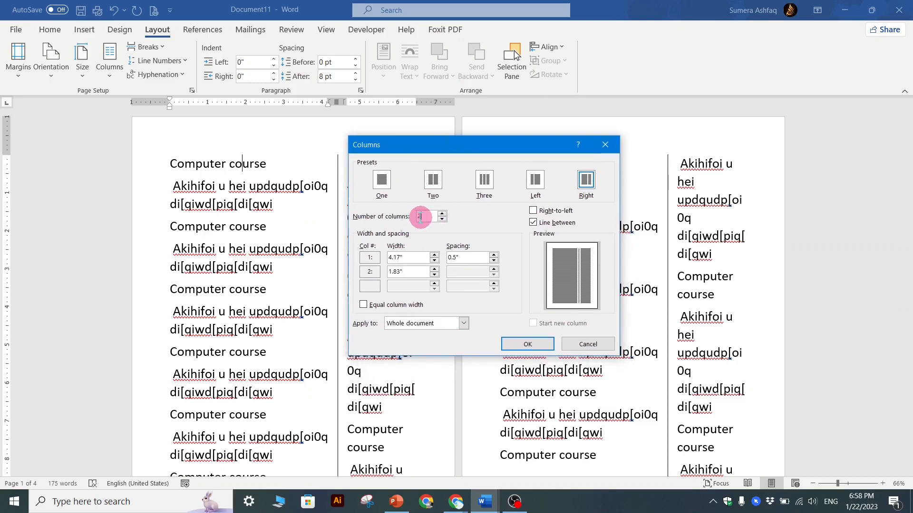
type("5")
left_click(527, 344)
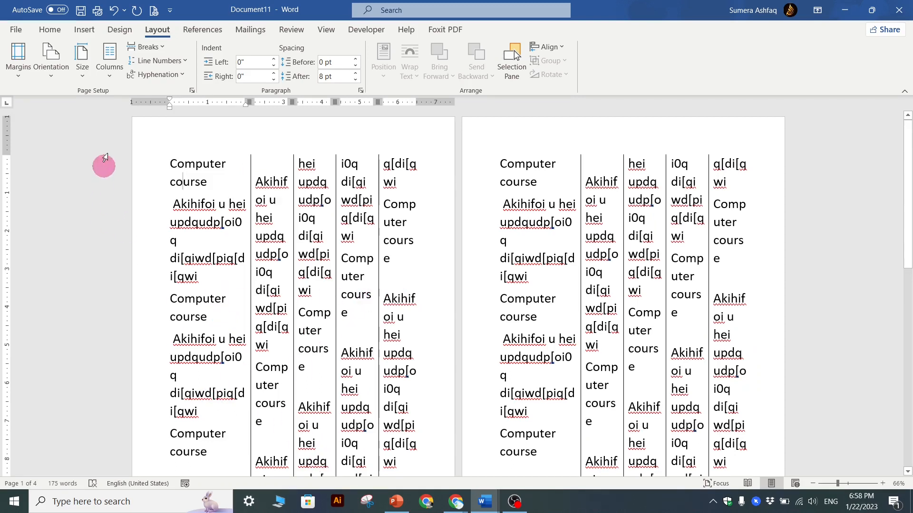
Step: Apply the Two preset, raise the number of columns to 6, and keep the line between columns for the whole document
left_click(115, 77)
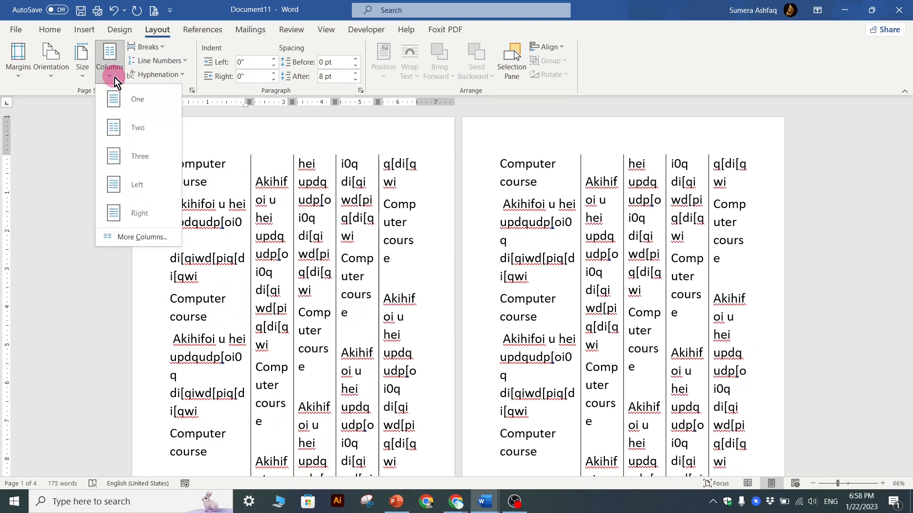
left_click(130, 238)
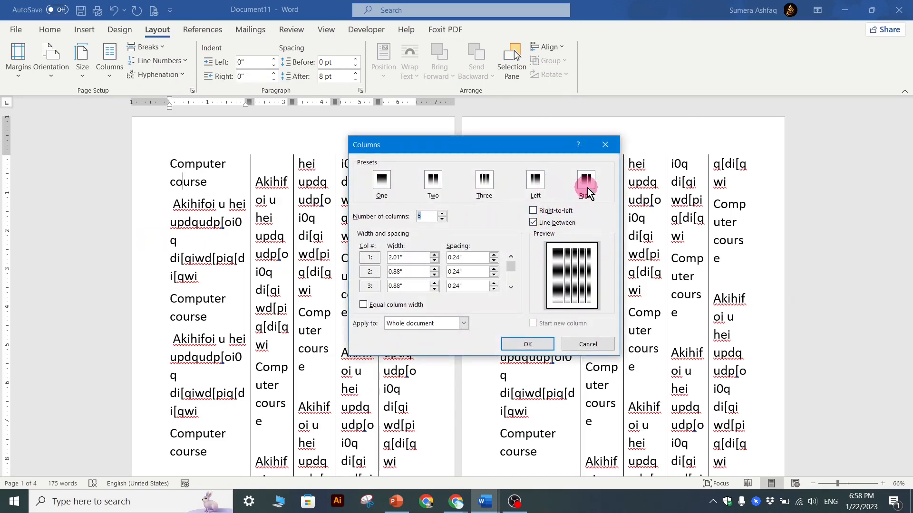
left_click(434, 182)
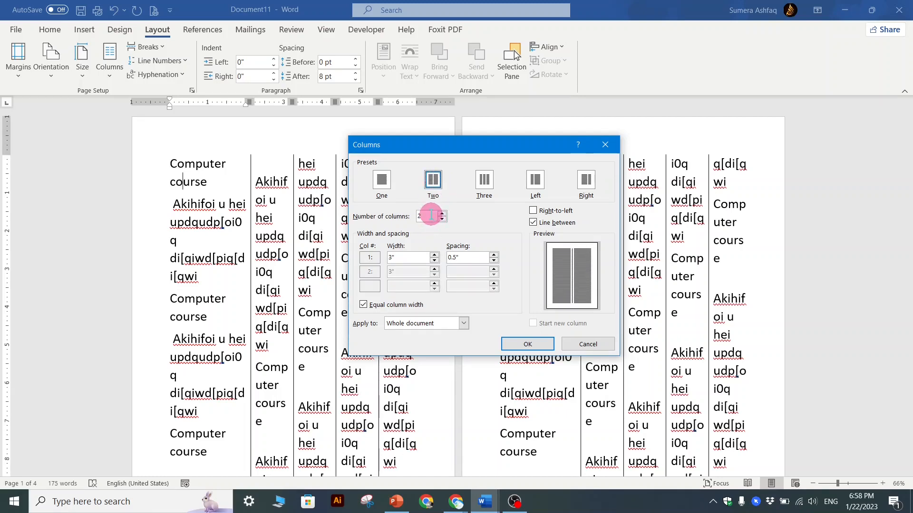
left_click(384, 219)
type("6")
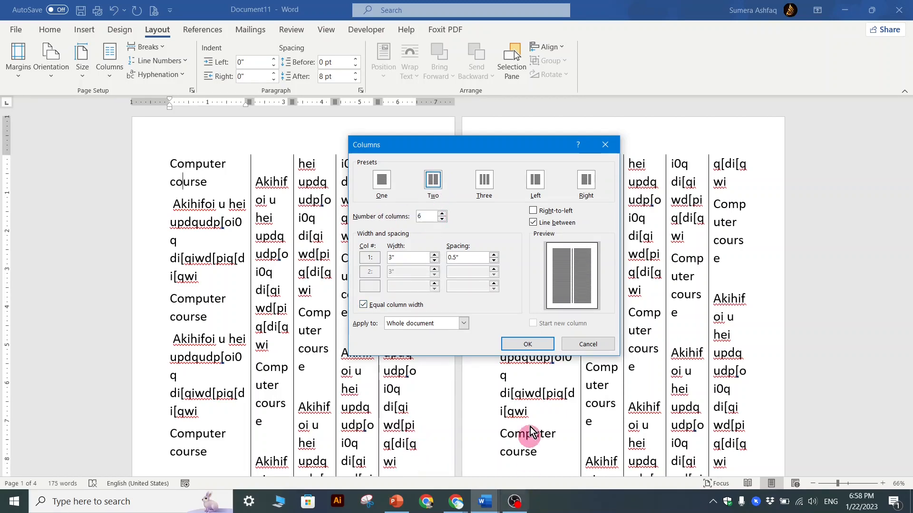
left_click(522, 346)
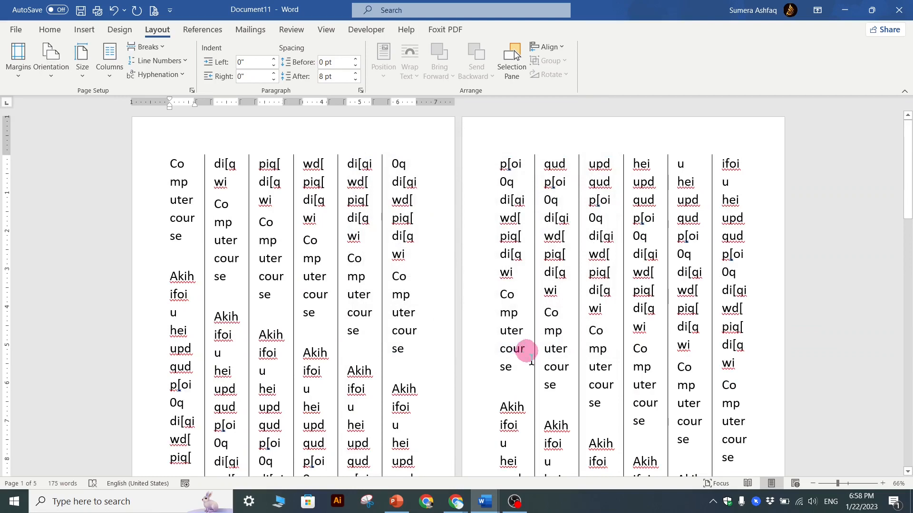
Step: Look through all the pages to examine how the text flows across the six columns
scroll(537, 379, "down", 6)
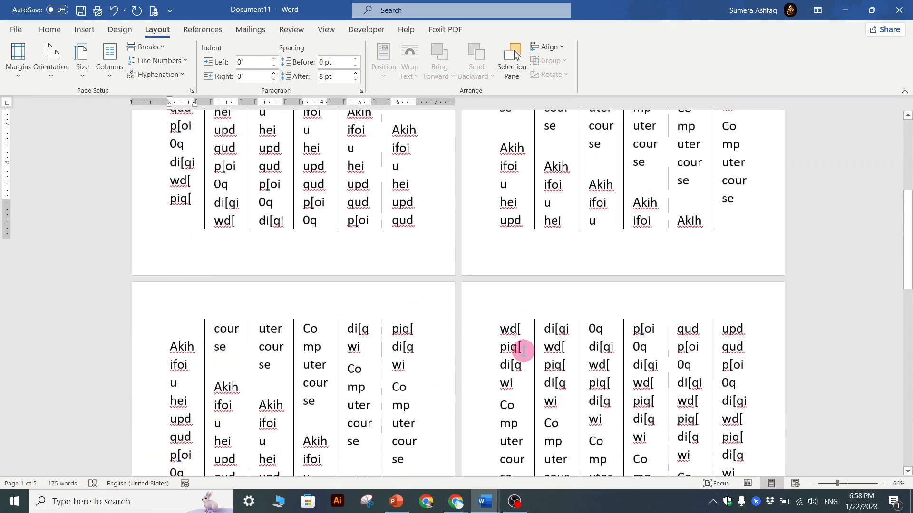
scroll(526, 350, "up", 3)
scroll(523, 349, "up", 3)
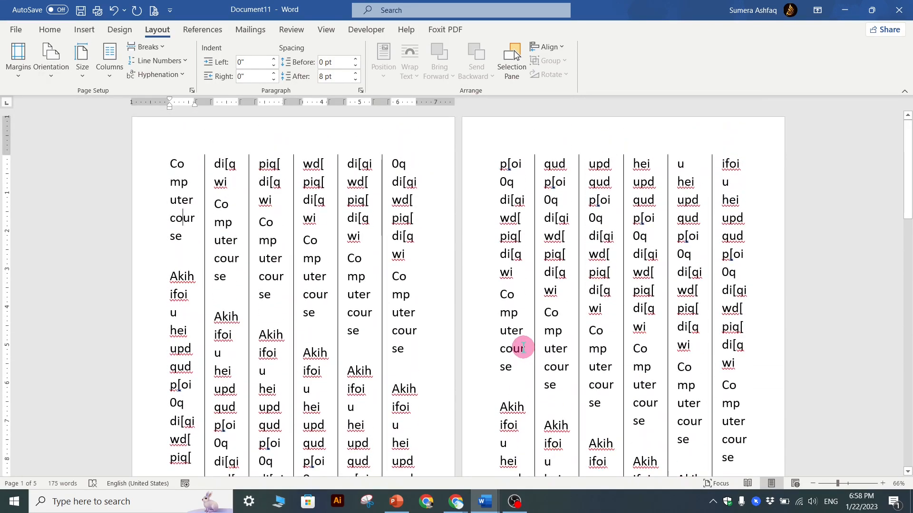
scroll(521, 347, "down", 5)
scroll(505, 323, "down", 4)
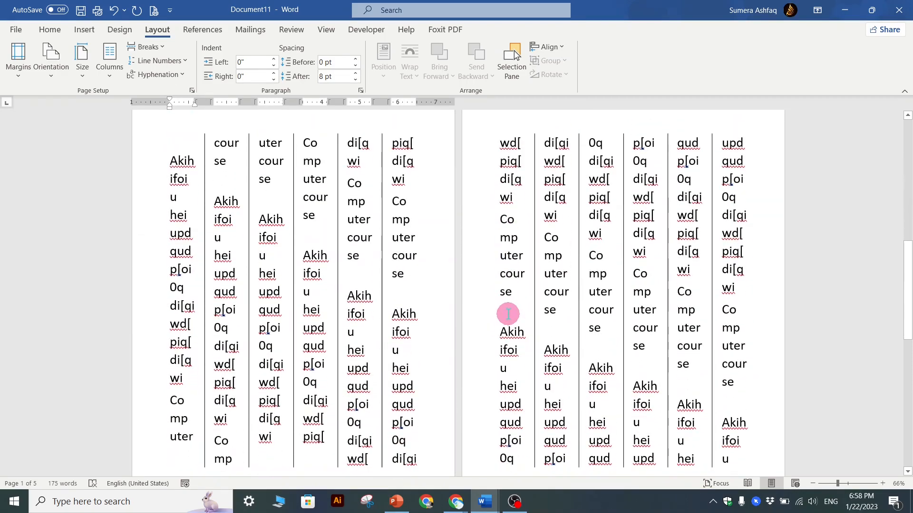
scroll(508, 314, "down", 6)
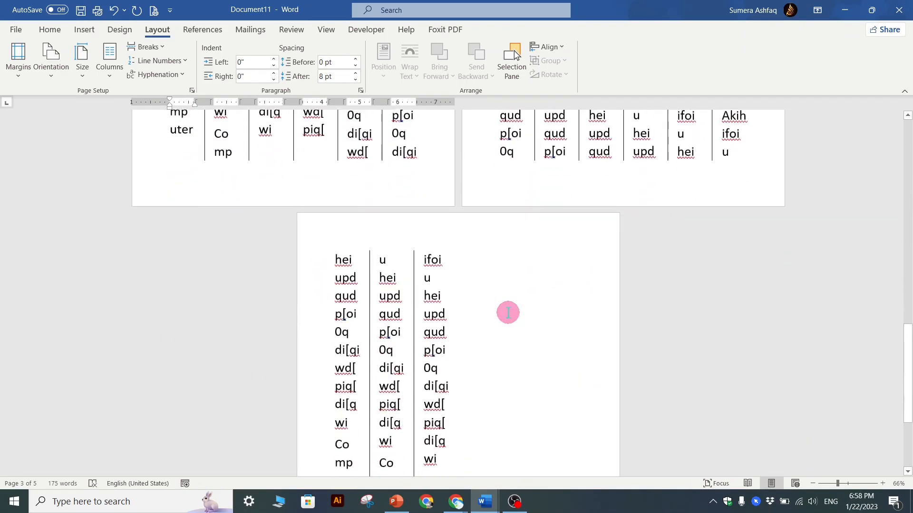
scroll(507, 311, "up", 9)
scroll(509, 308, "up", 6)
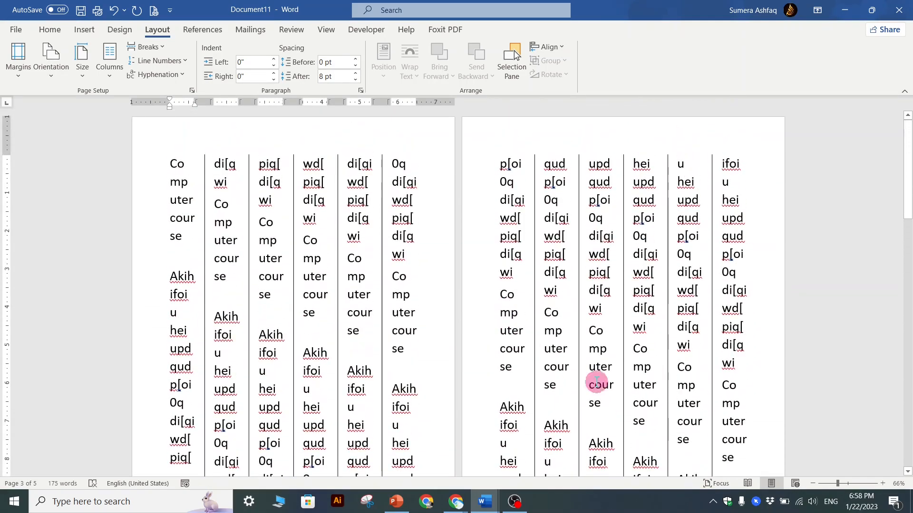
Step: Select all the document text and reduce its font size to 16
key("ctrl+a")
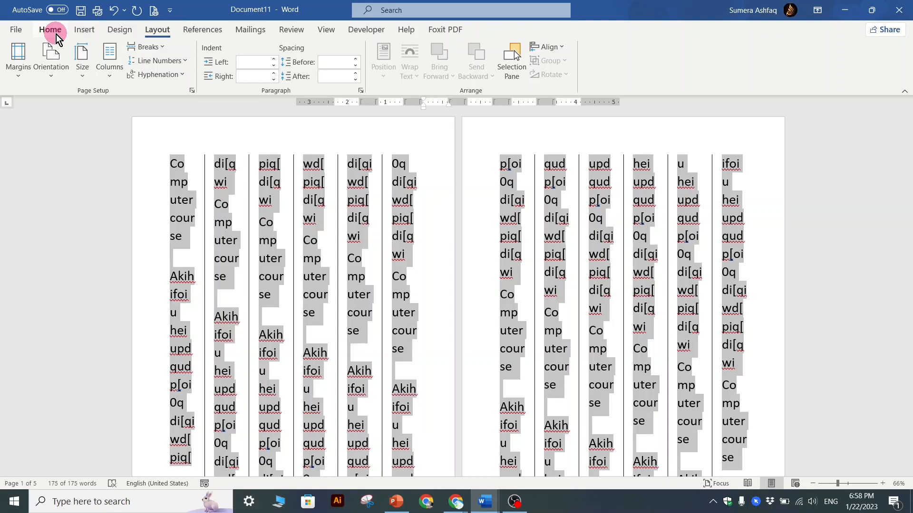
key("ctrl+shift+comma")
key("ctrl+shift+comma")
key("ctrl+shift+comma")
key("ctrl+shift+comma")
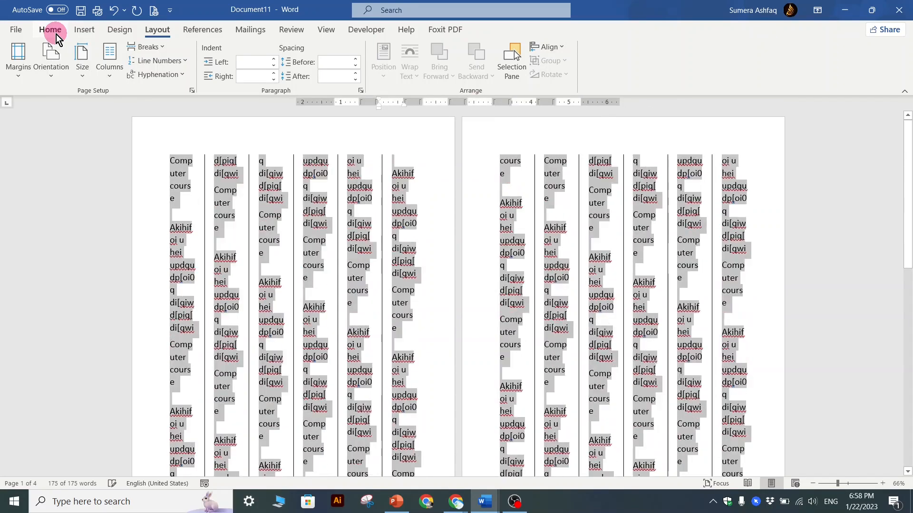
key("ctrl+shift+comma")
left_click(534, 304)
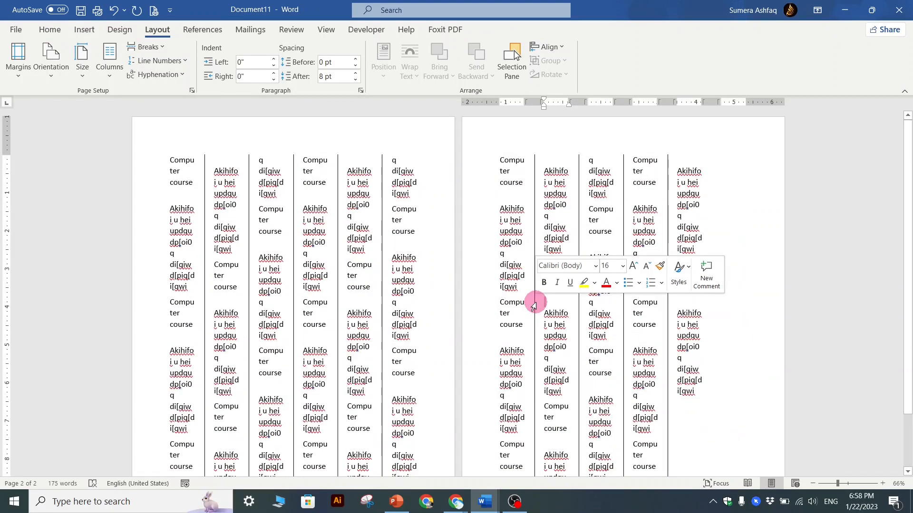
Step: Remove the line between the columns throughout the whole document
left_click(180, 160)
left_click(107, 72)
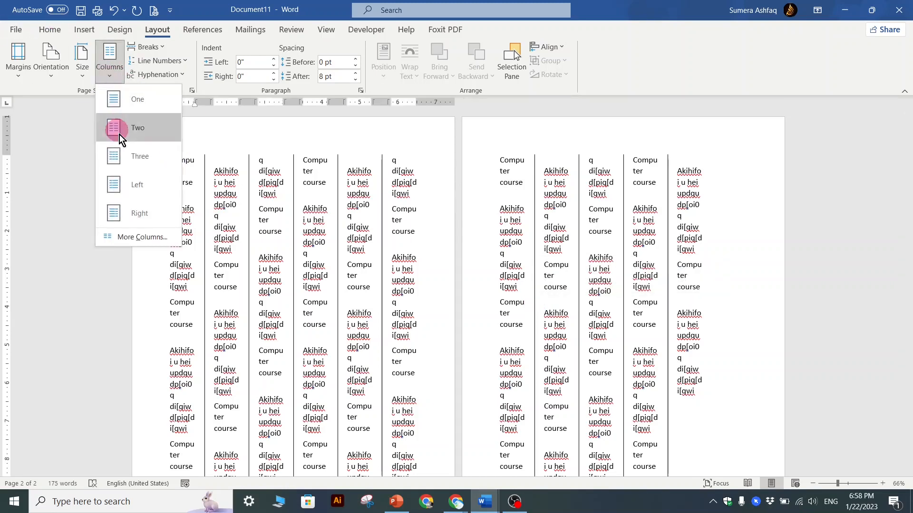
left_click(126, 237)
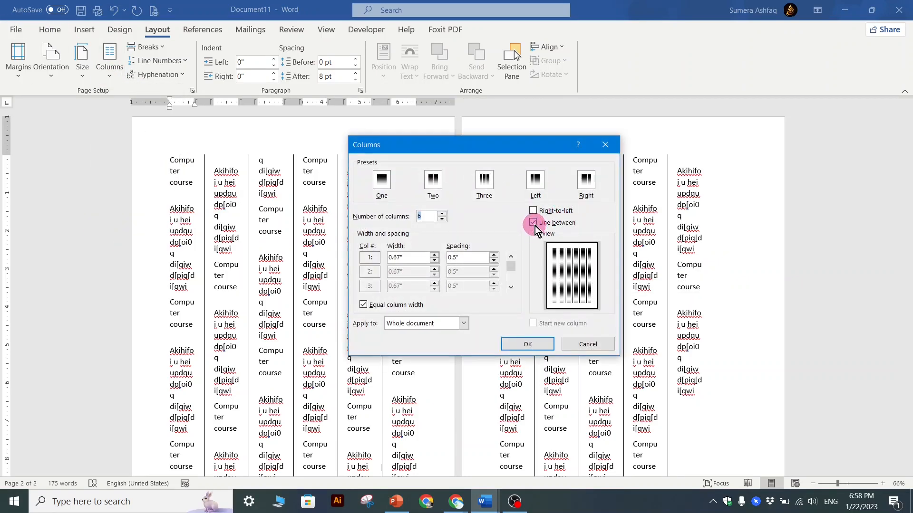
left_click(526, 343)
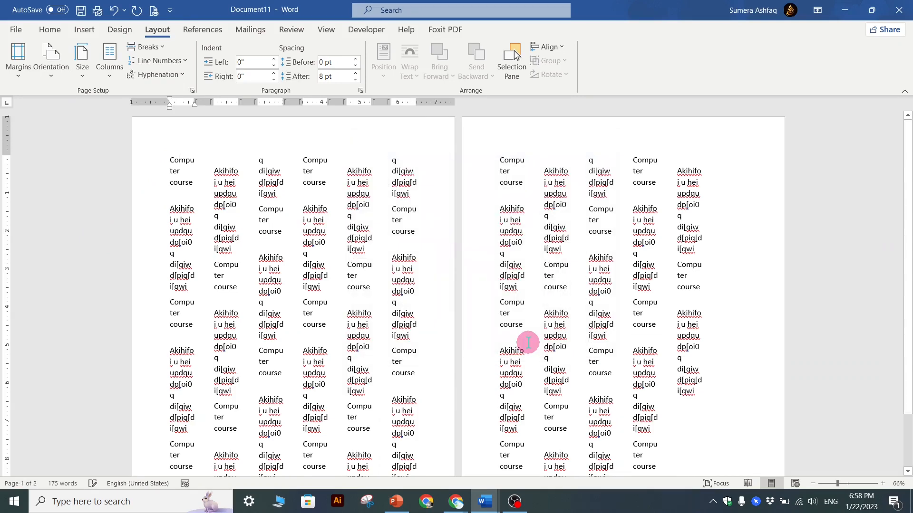
scroll(527, 341, "down", 3)
scroll(603, 316, "up", 3)
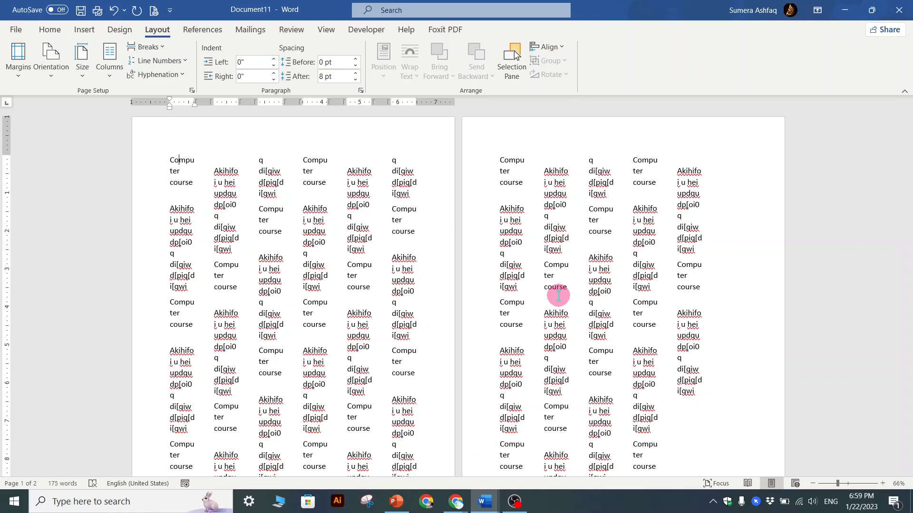
Step: Select the entire text and change its layout to two columns
scroll(228, 174, "up", 5)
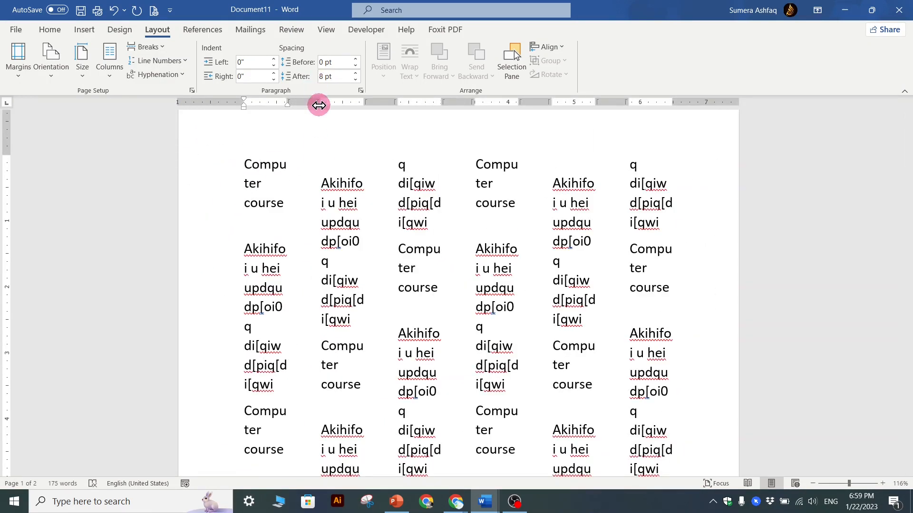
triple_click(215, 145)
left_click(111, 64)
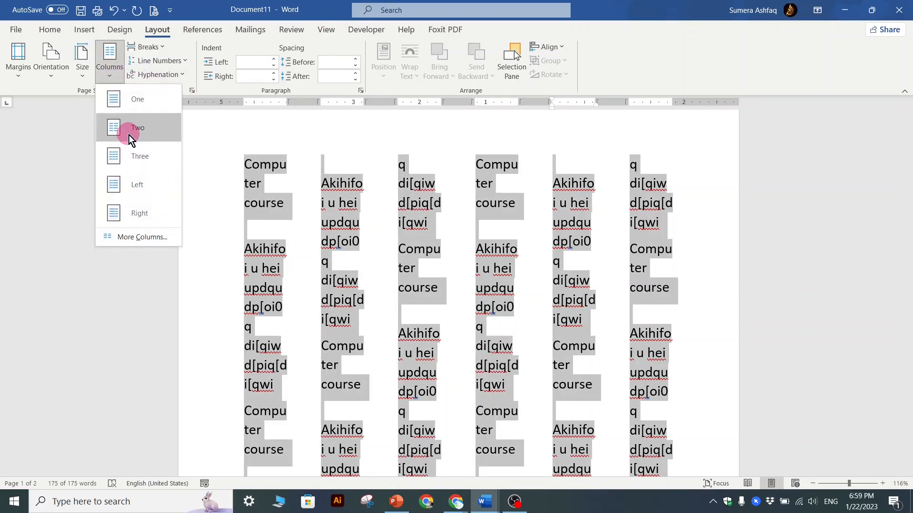
left_click(135, 139)
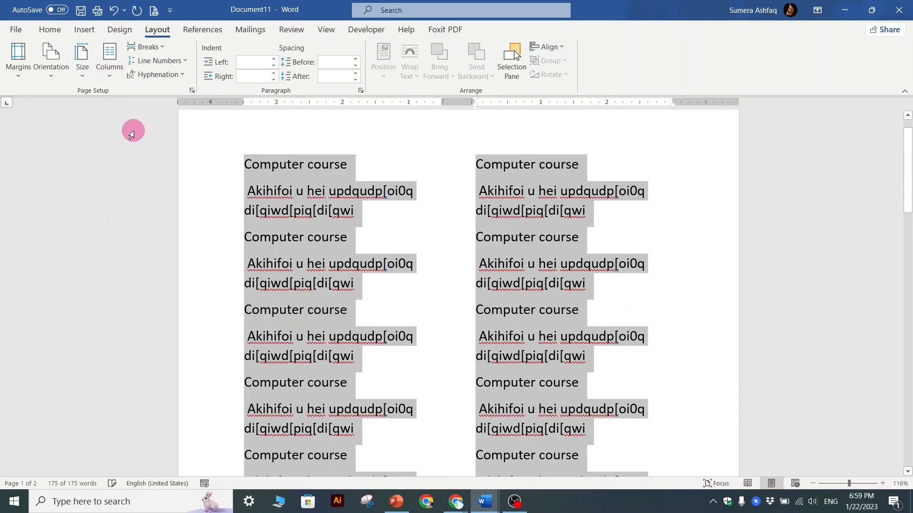
left_click(443, 156)
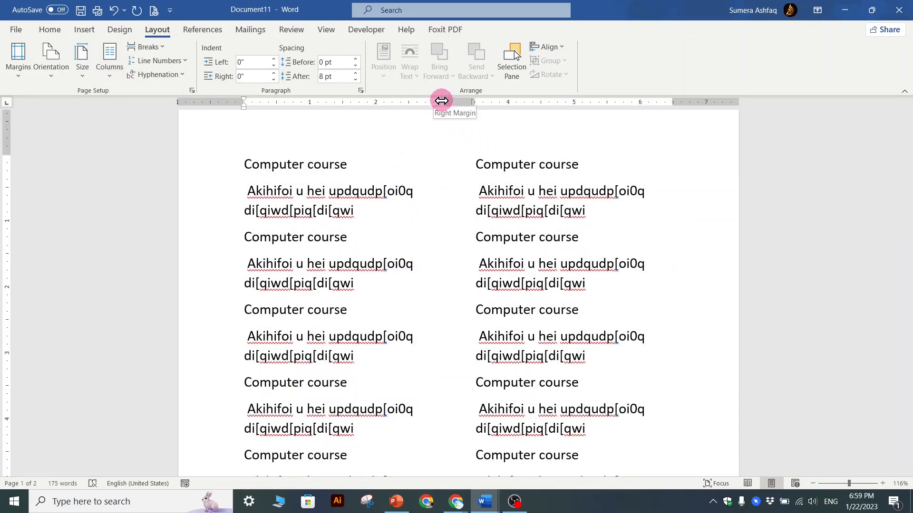
Step: Narrow the gap between the two columns on the ruler, and move the left and right page margins outward
mouse_move(442, 101)
left_mouse_down()
mouse_move(359, 108)
mouse_move(452, 104)
mouse_move(444, 107)
left_mouse_up()
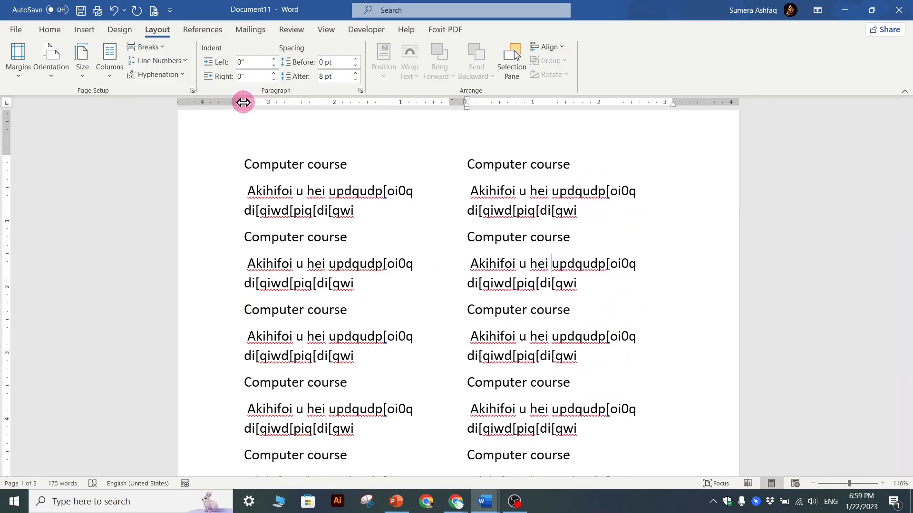
mouse_move(243, 102)
left_mouse_down()
mouse_move(218, 101)
mouse_move(238, 104)
left_mouse_up()
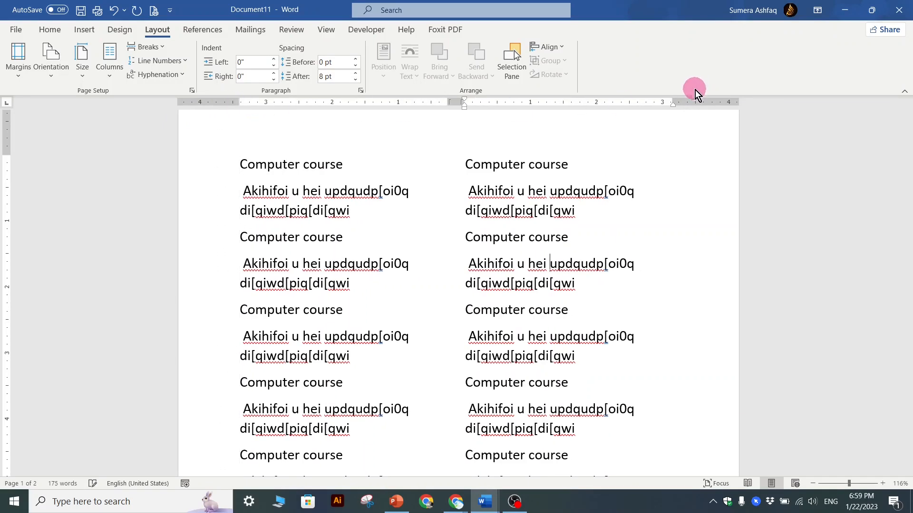
left_click_drag(675, 100, 706, 99)
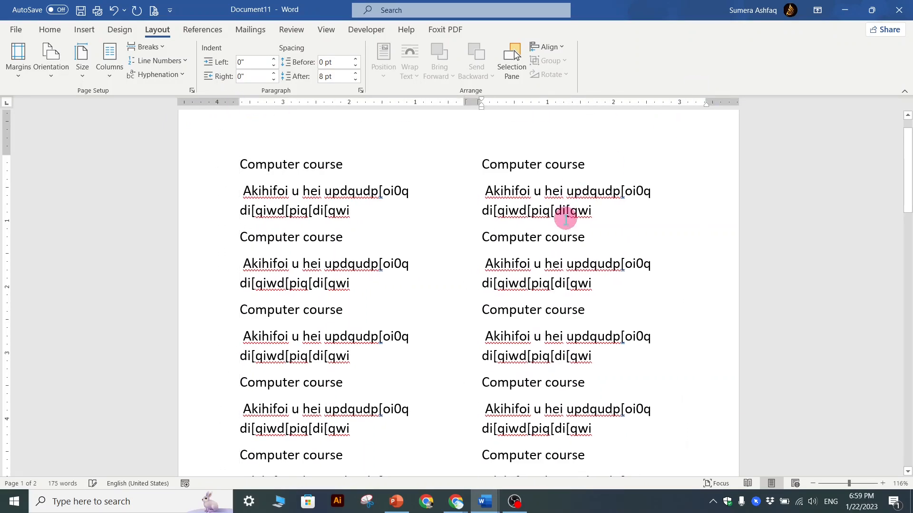
scroll(566, 217, "down", 8)
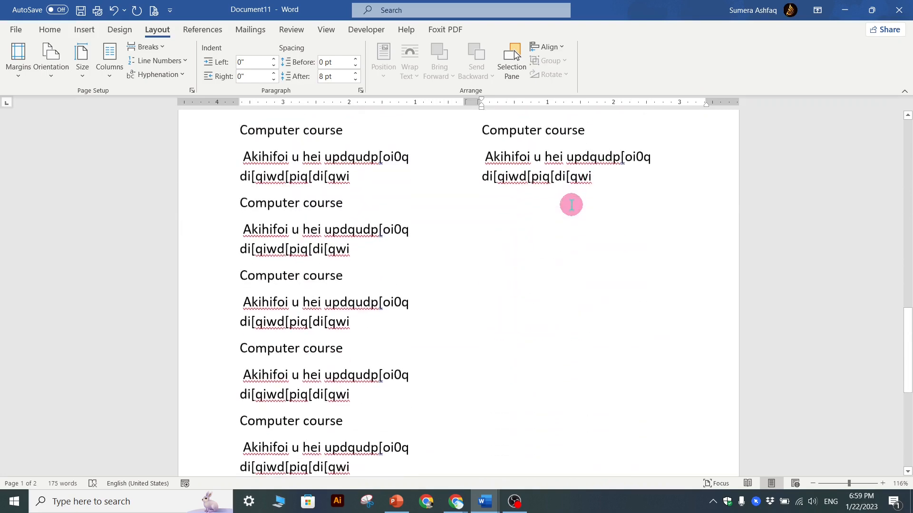
scroll(572, 206, "up", 8)
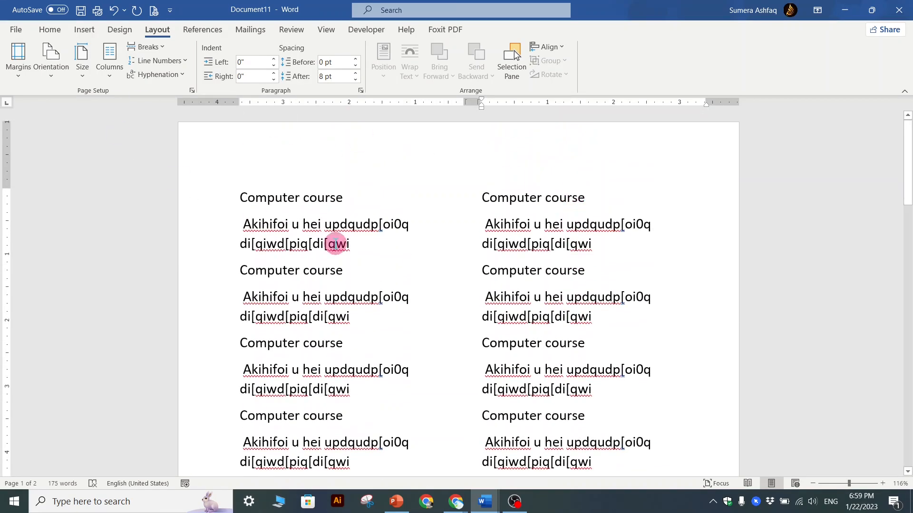
Step: Place the cursor before the first Computer course line and review the available page and section break types
left_click(336, 244)
left_click(242, 197)
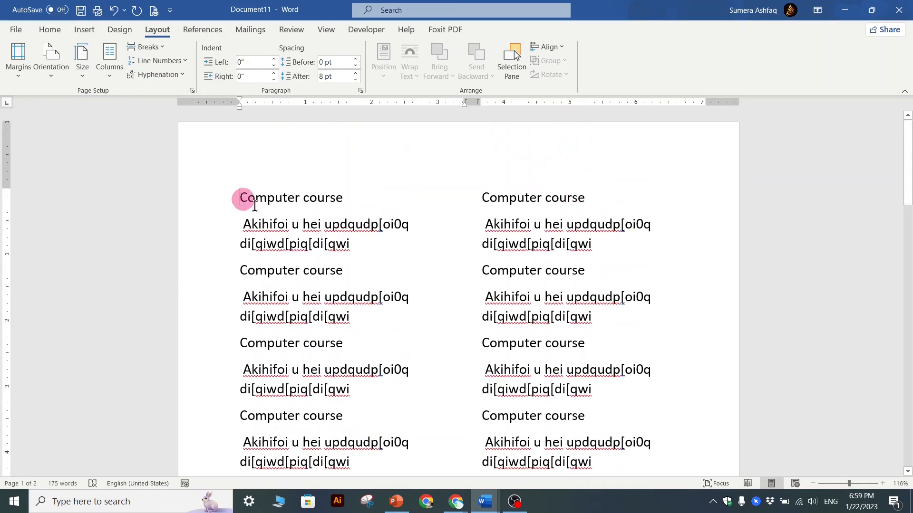
left_click(162, 48)
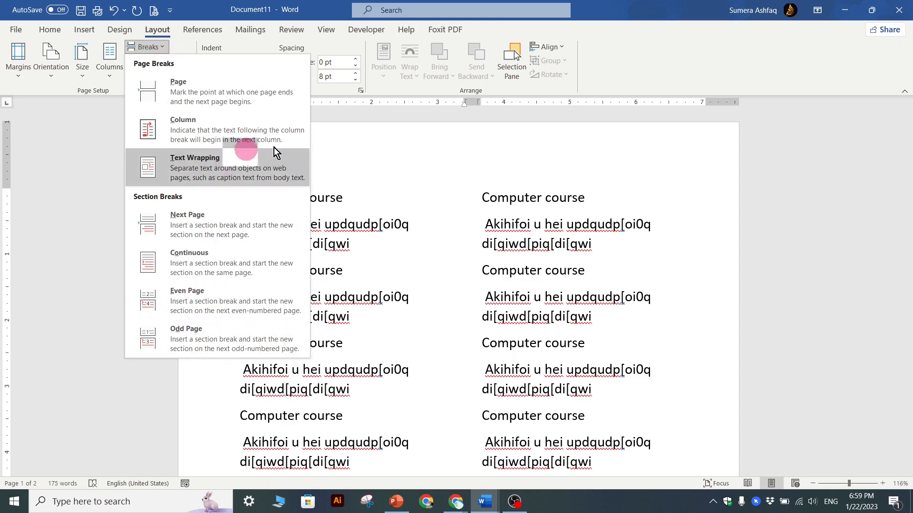
left_click(411, 172)
Step: Turn on continuous line numbering for the document and check the numbers beside the text
left_click(184, 62)
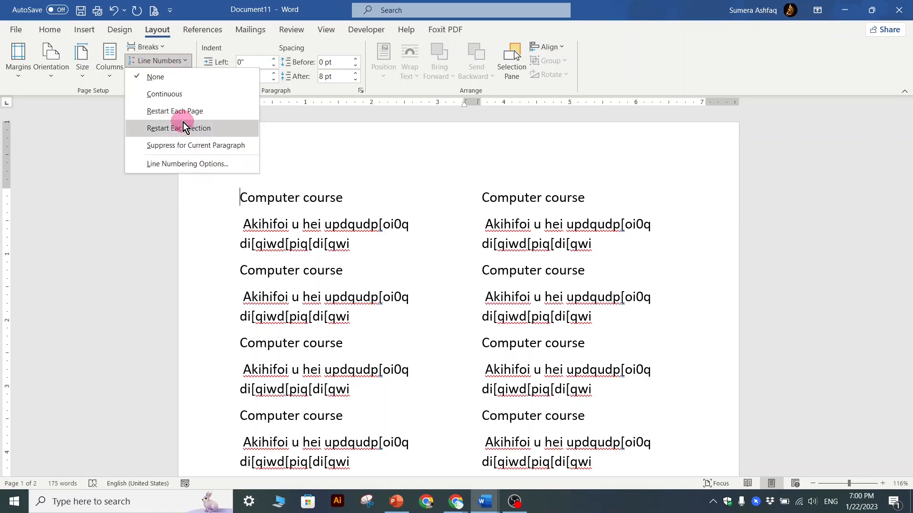
left_click(174, 98)
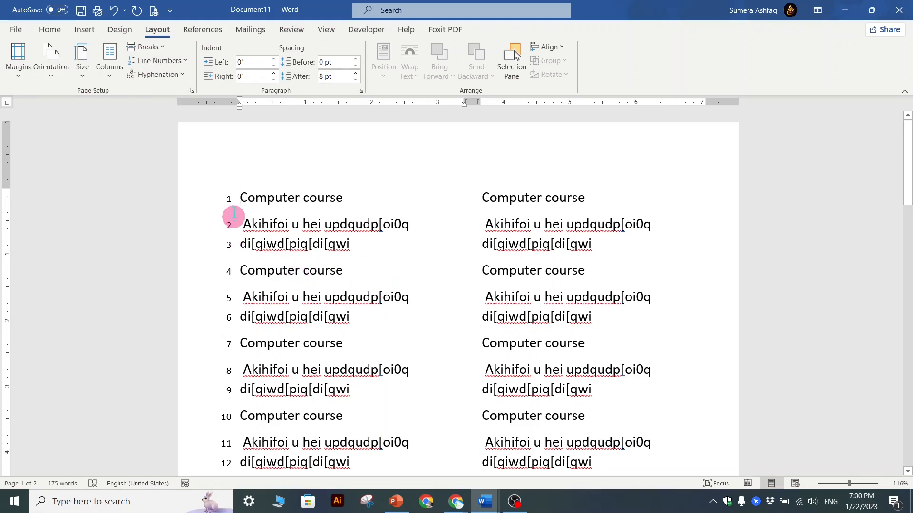
left_click(230, 199)
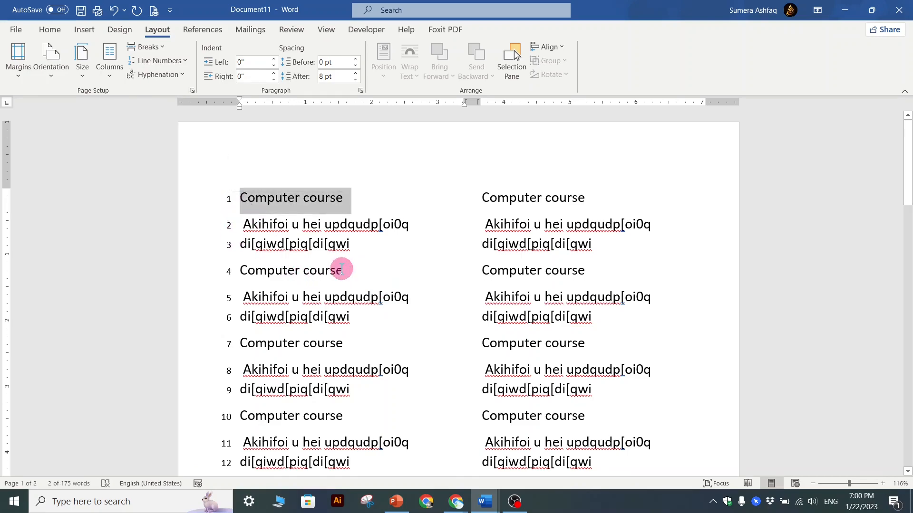
scroll(341, 269, "down", 5)
left_click_drag(908, 235, 905, 143)
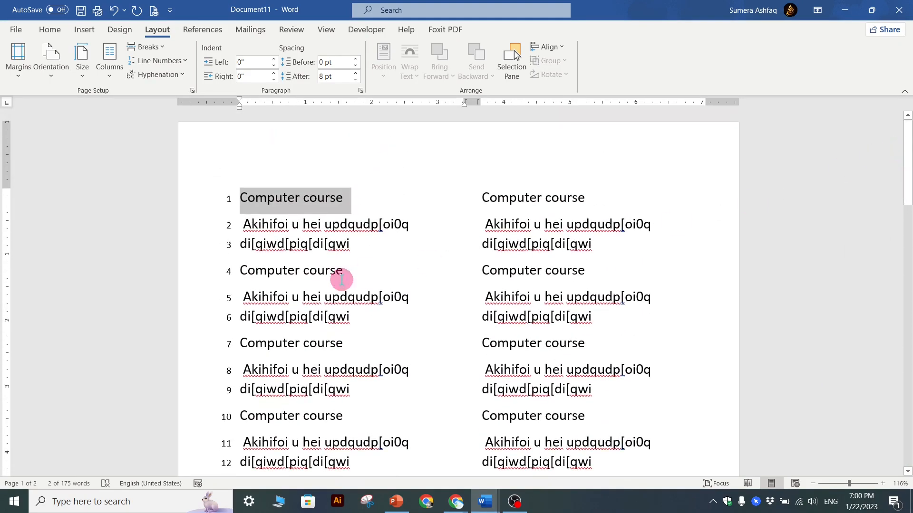
left_click(343, 289)
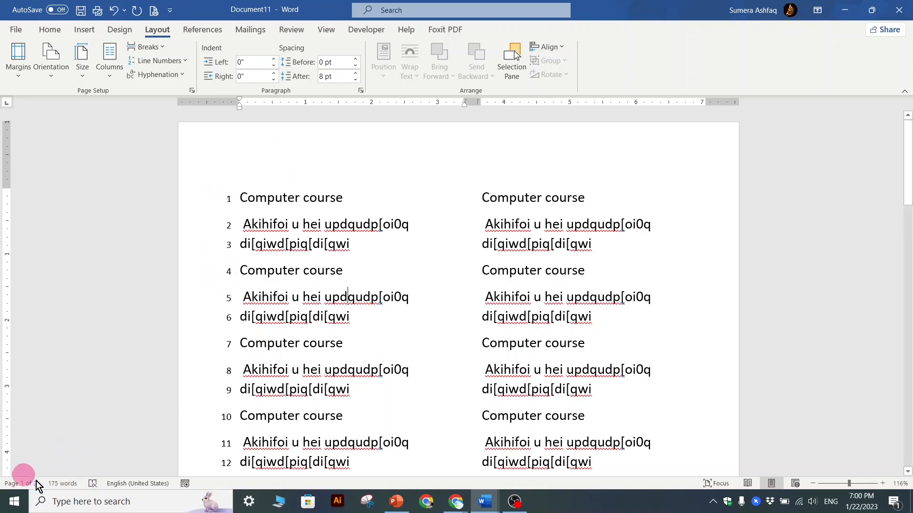
Step: Check the document's line total in the word count statistics, and compare it with the line numbers on the following page
left_click(61, 483)
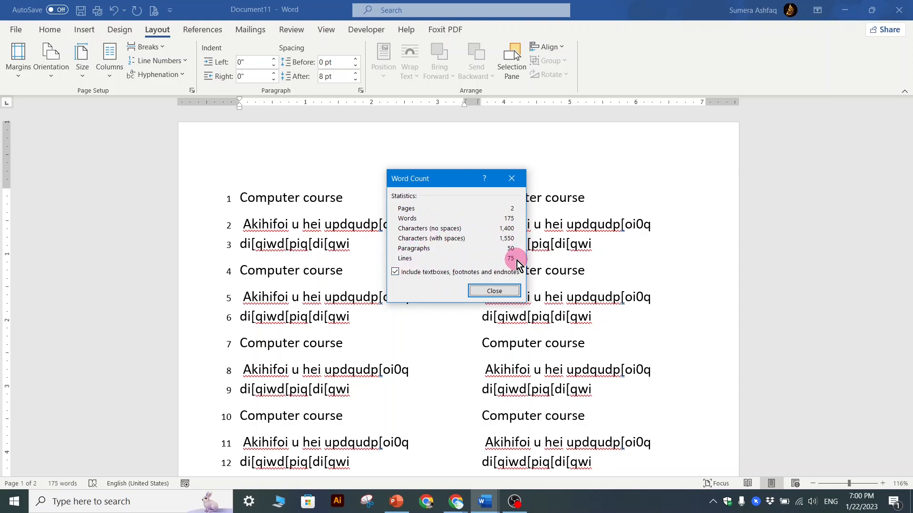
left_click(495, 291)
scroll(302, 328, "down", 20)
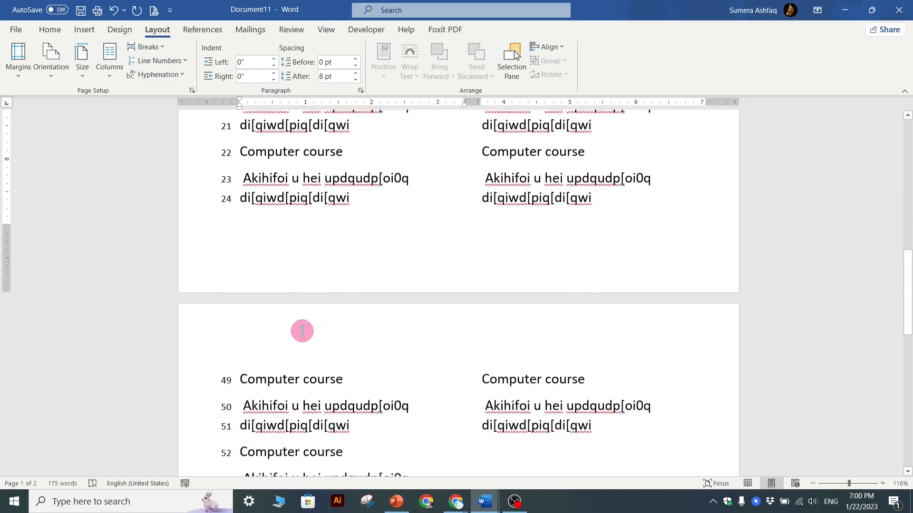
Step: Add empty lines after line 72 at the end of the second page's first column
scroll(302, 331, "down", 6)
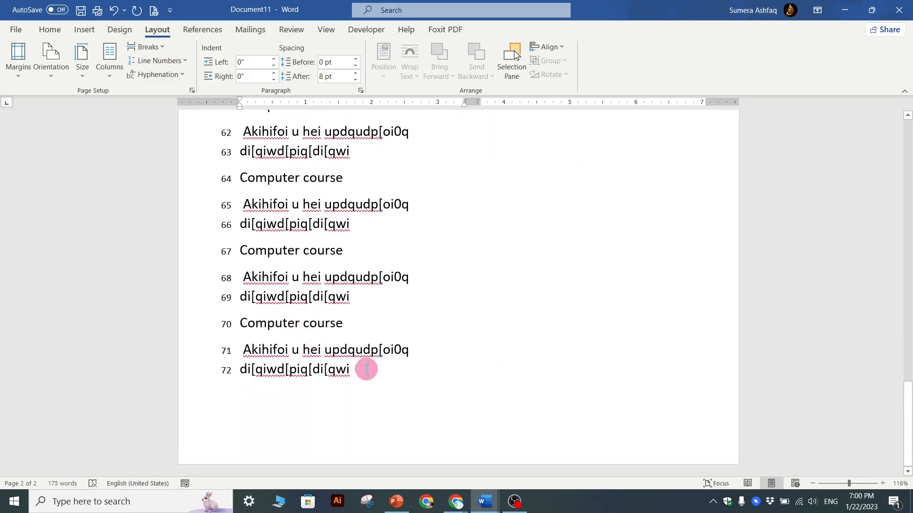
left_click(405, 370)
scroll(429, 374, "up", 12)
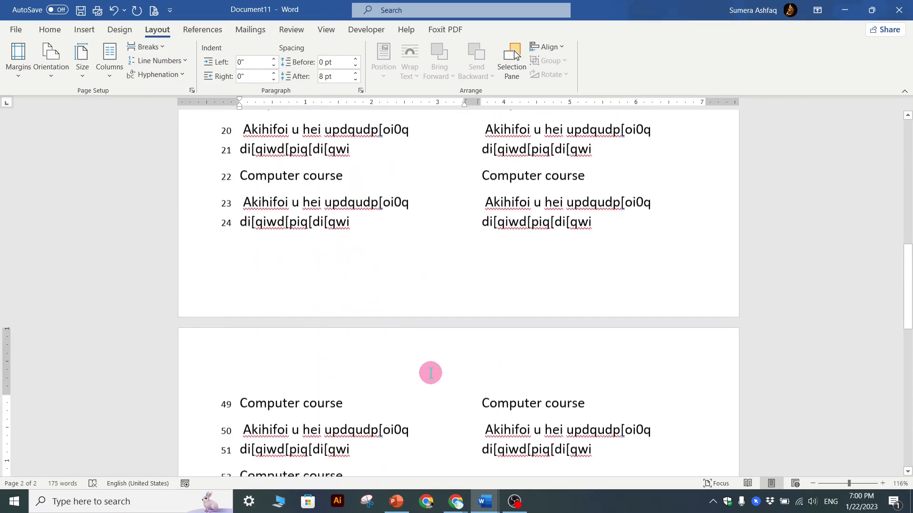
scroll(432, 366, "down", 11)
scroll(434, 365, "down", 1)
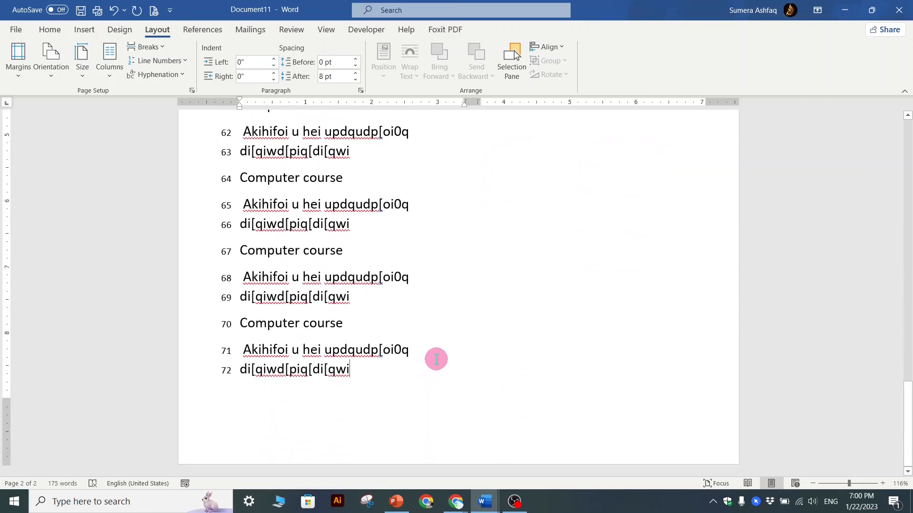
scroll(436, 359, "up", 5)
key("Return")
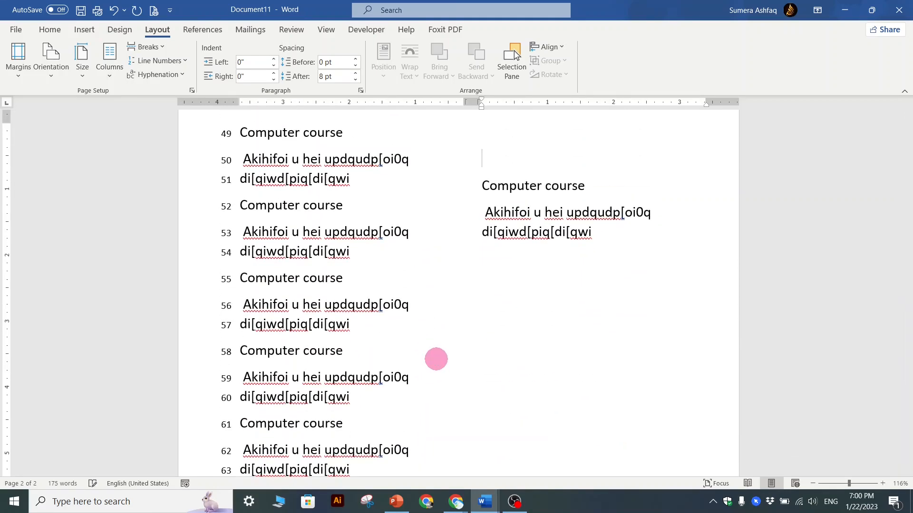
scroll(436, 359, "down", 6)
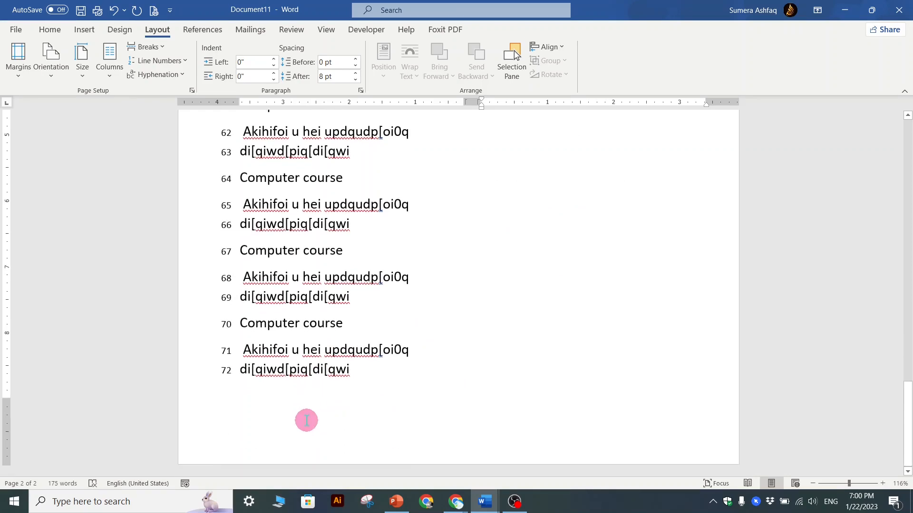
Step: Turn off line numbering for the document
scroll(307, 421, "up", 8)
scroll(307, 420, "up", 8)
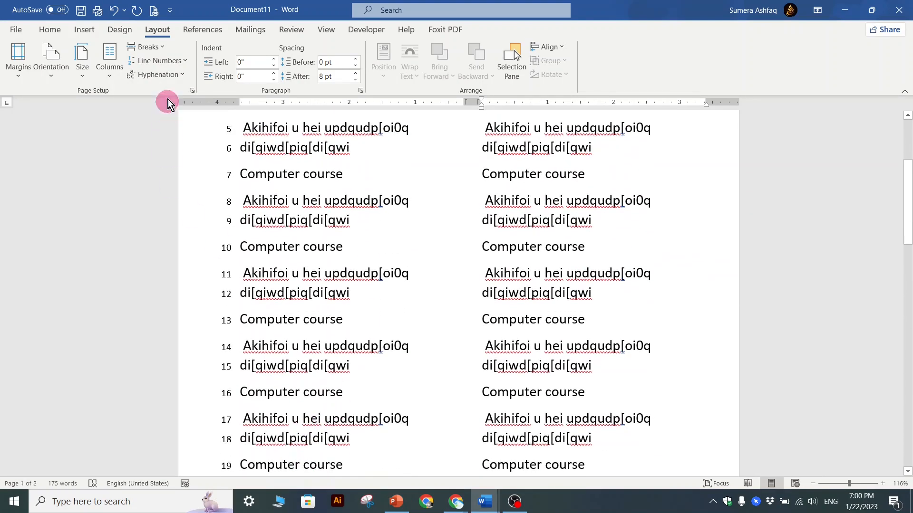
left_click(184, 61)
left_click(157, 77)
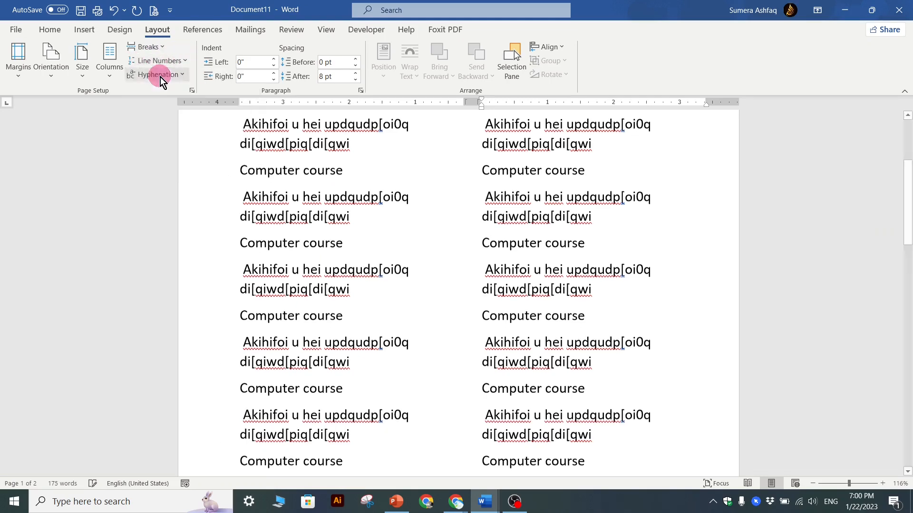
scroll(187, 321, "down", 5)
scroll(187, 322, "up", 2)
scroll(186, 324, "down", 5)
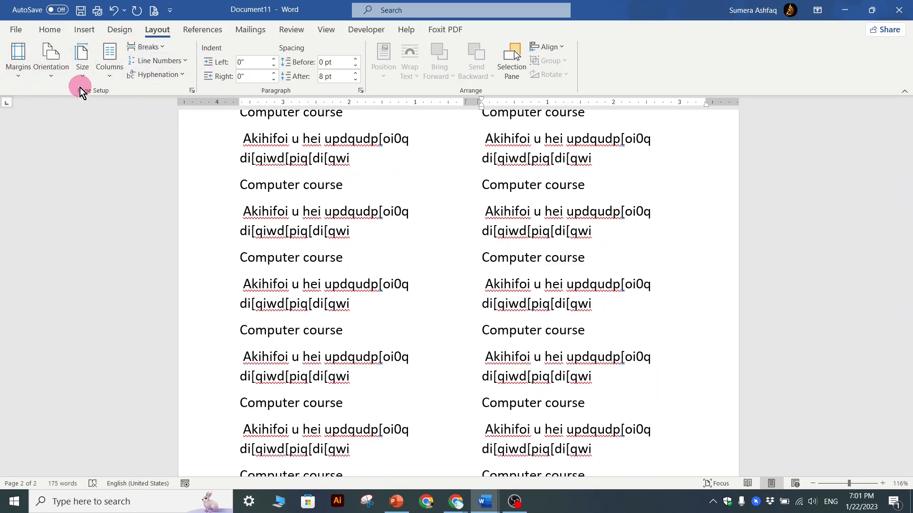
Step: Open the full Page Setup settings and review the multiple-pages options and the available paper sizes
left_click(192, 91)
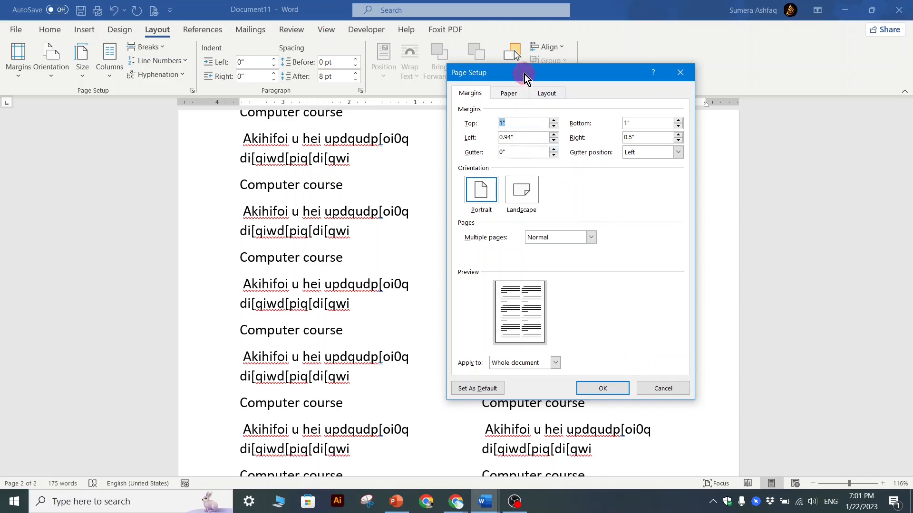
left_click_drag(524, 74, 363, 75)
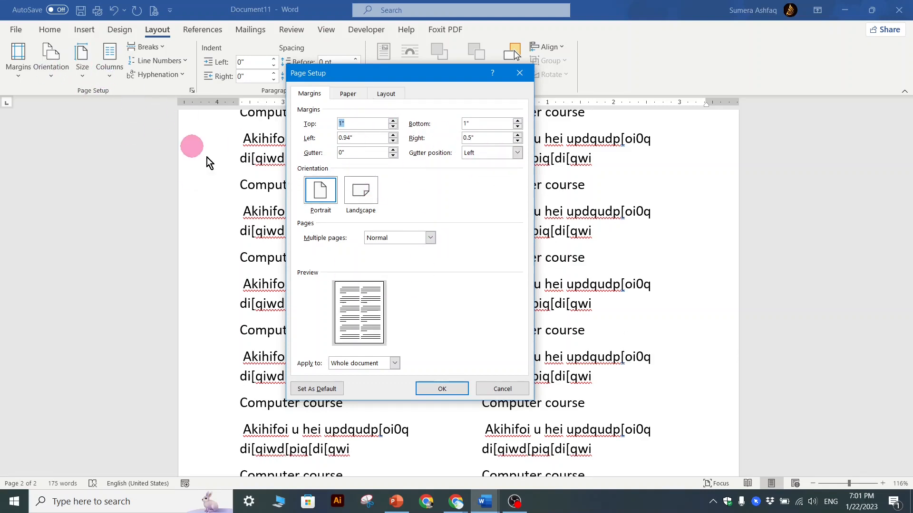
left_click(431, 238)
left_click(472, 232)
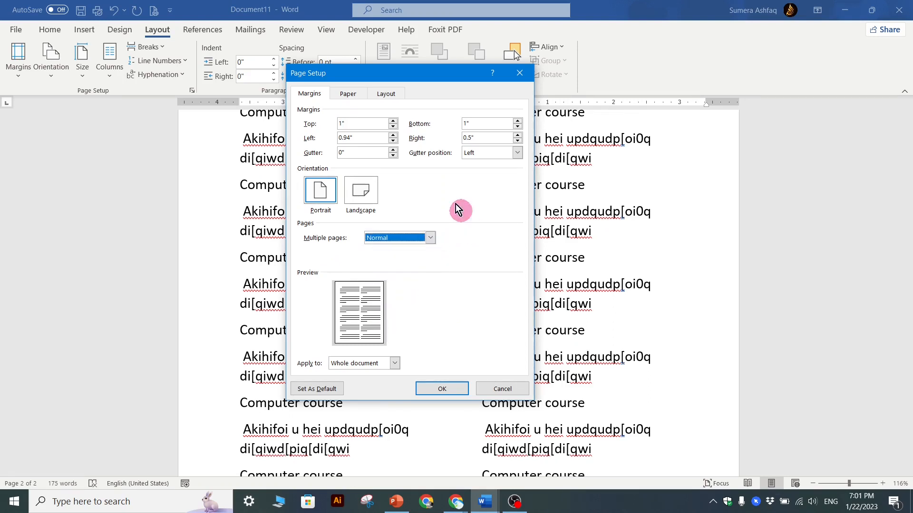
left_click(348, 94)
left_click(386, 124)
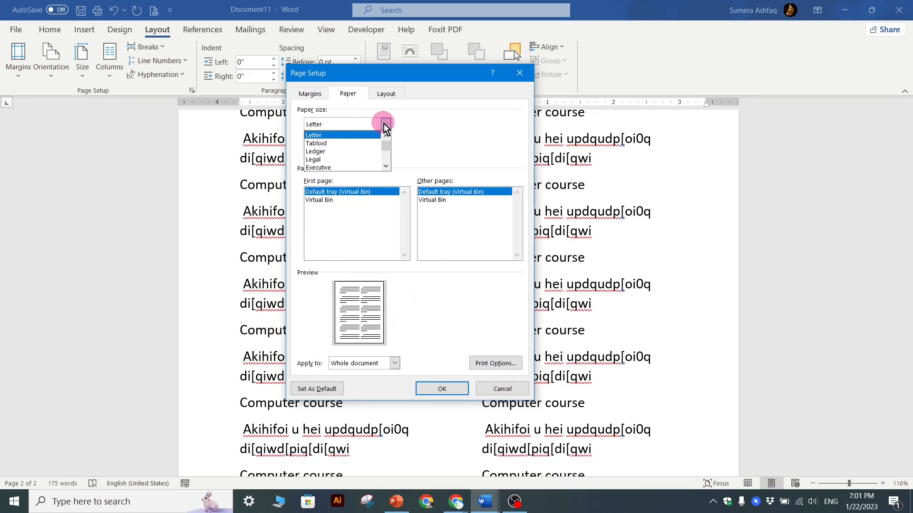
left_click(446, 125)
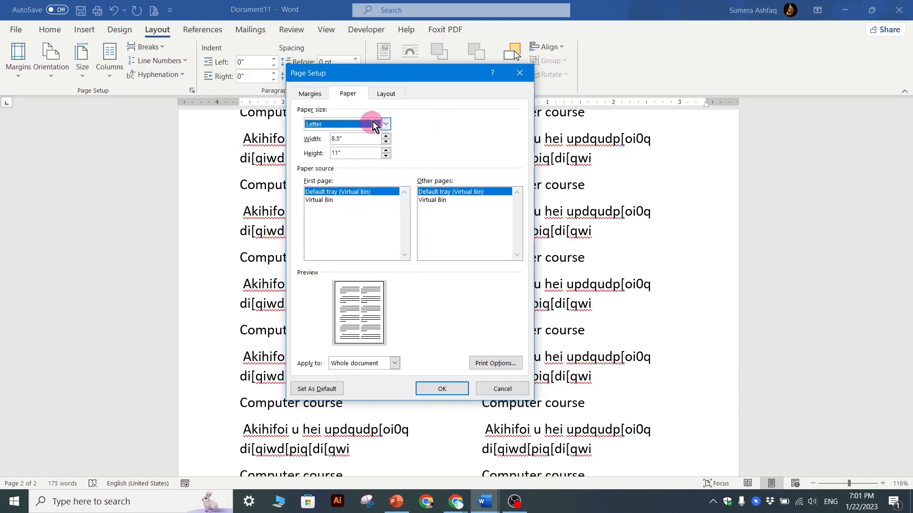
Step: Review the section start and line numbering options among the Page Setup layout settings, and close them without changes
left_click(392, 97)
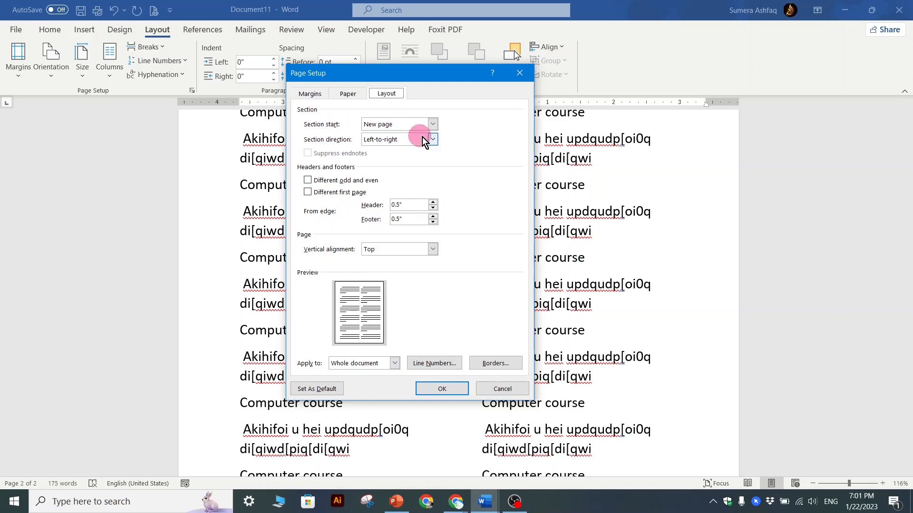
left_click(432, 125)
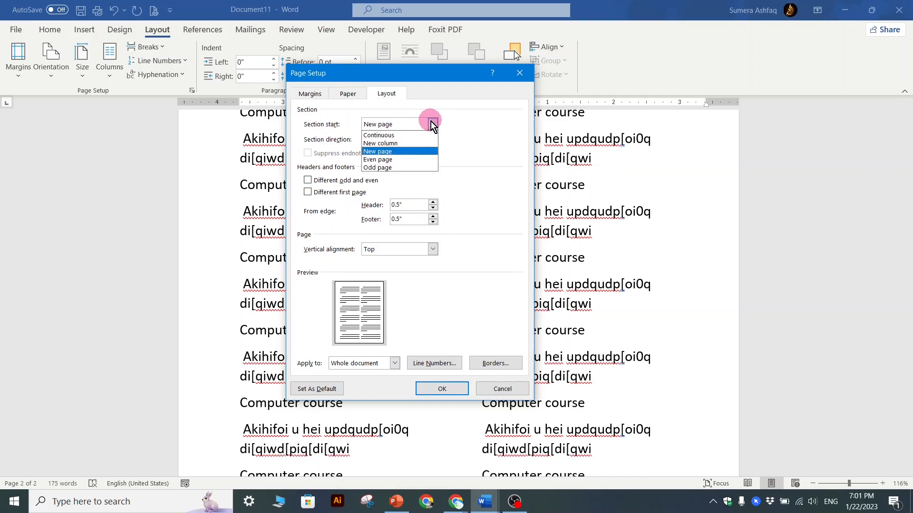
left_click(475, 124)
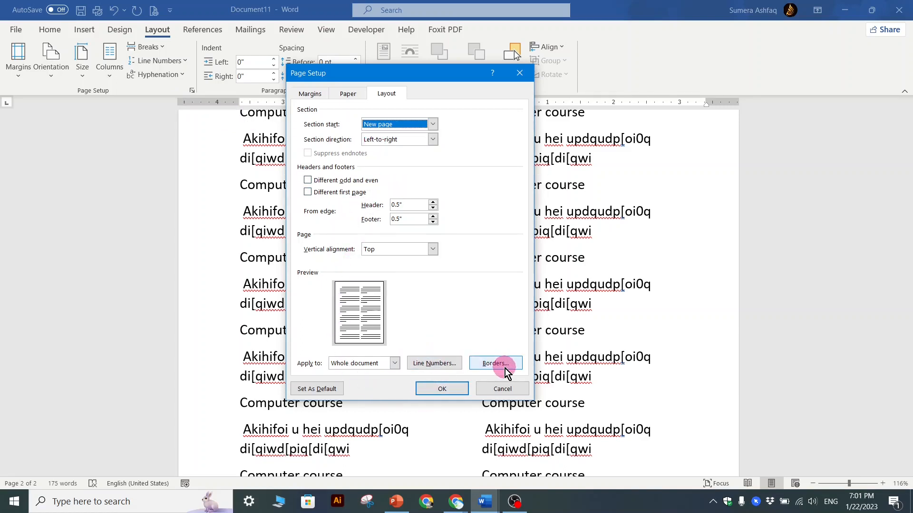
left_click(430, 363)
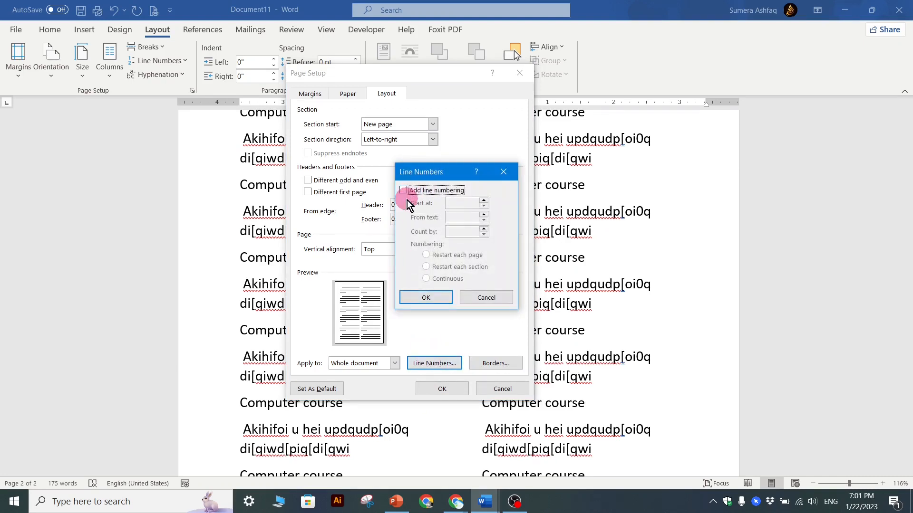
left_click(490, 298)
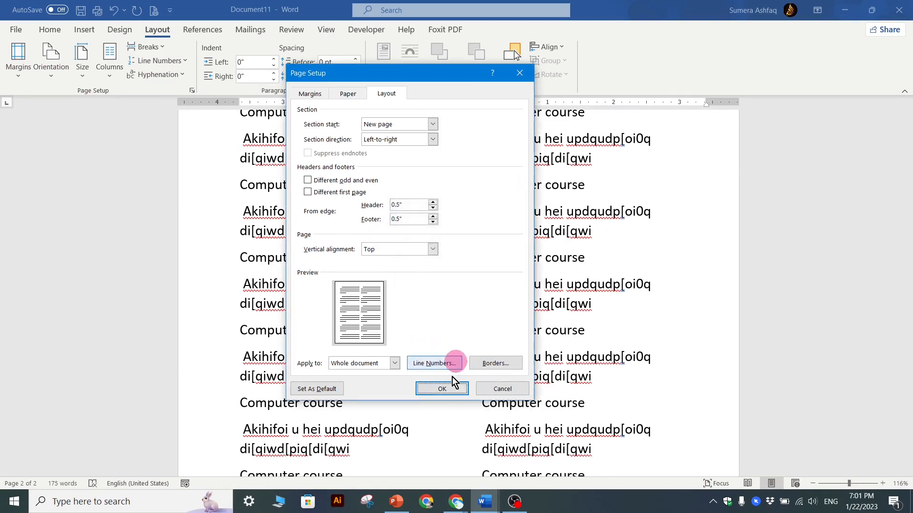
left_click(497, 390)
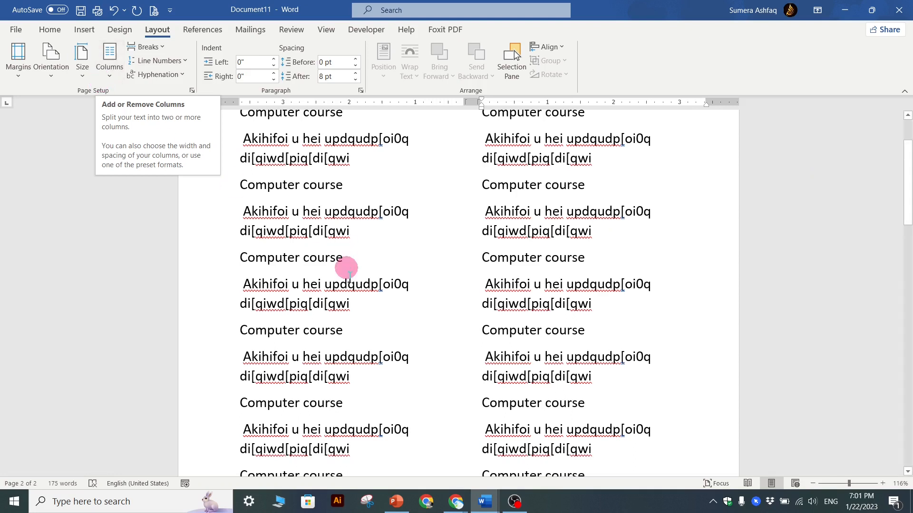
Step: Insert the stopwatch photo from the stock images into the document
scroll(362, 310, "up", 3)
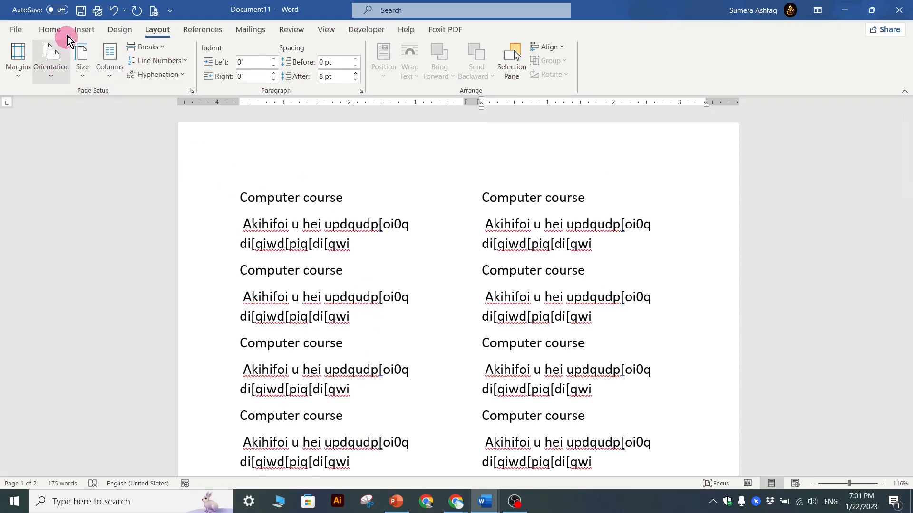
left_click(81, 32)
left_click(118, 70)
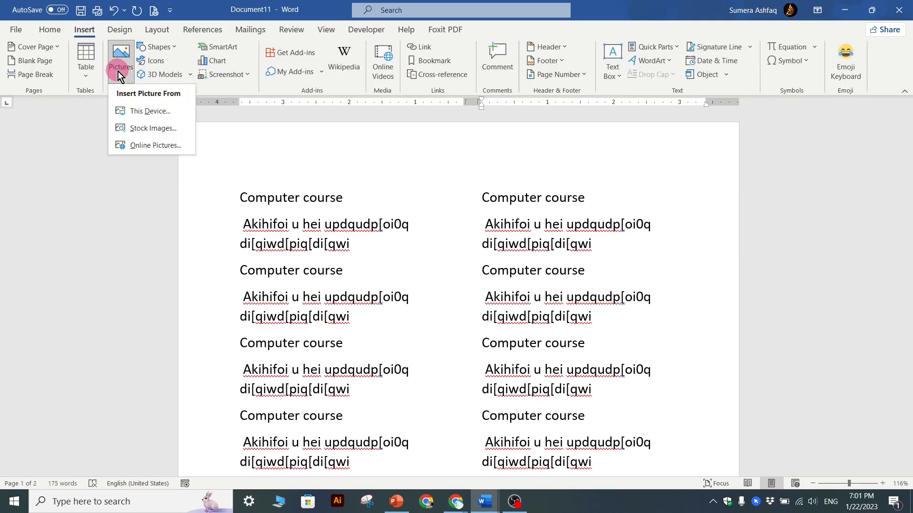
left_click(149, 129)
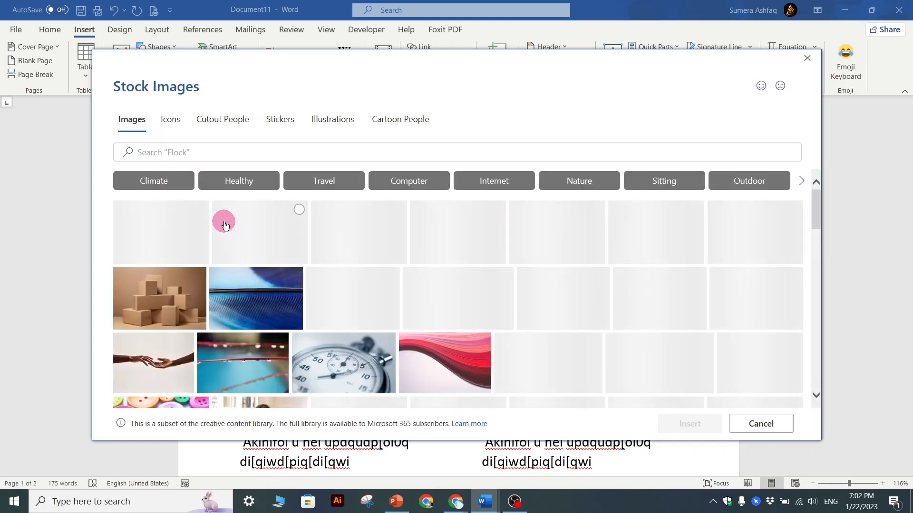
left_click(337, 383)
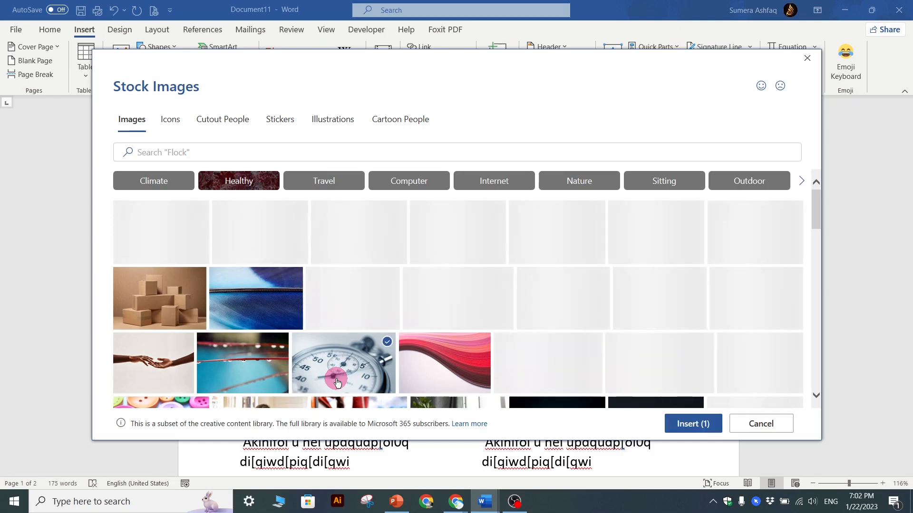
left_click(700, 427)
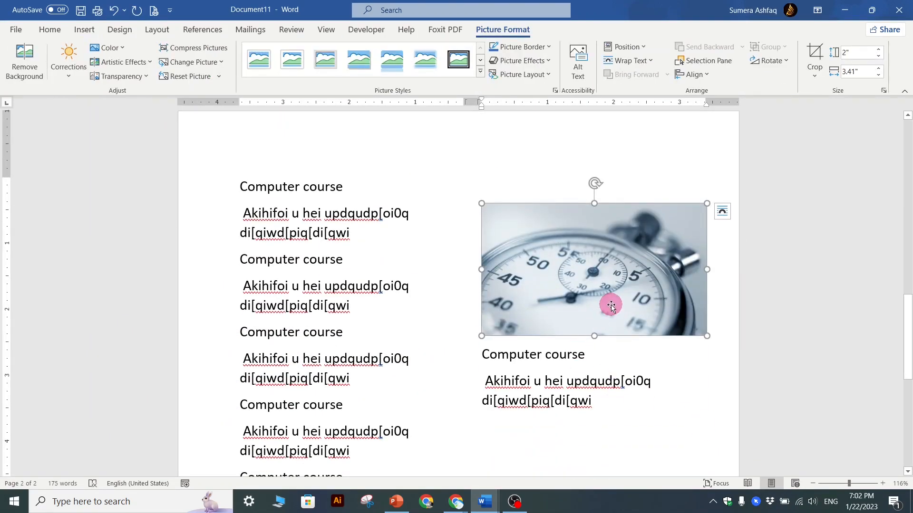
Step: Move the stopwatch picture into the first page's second column and set its text wrapping to Through
scroll(612, 297, "down", 9)
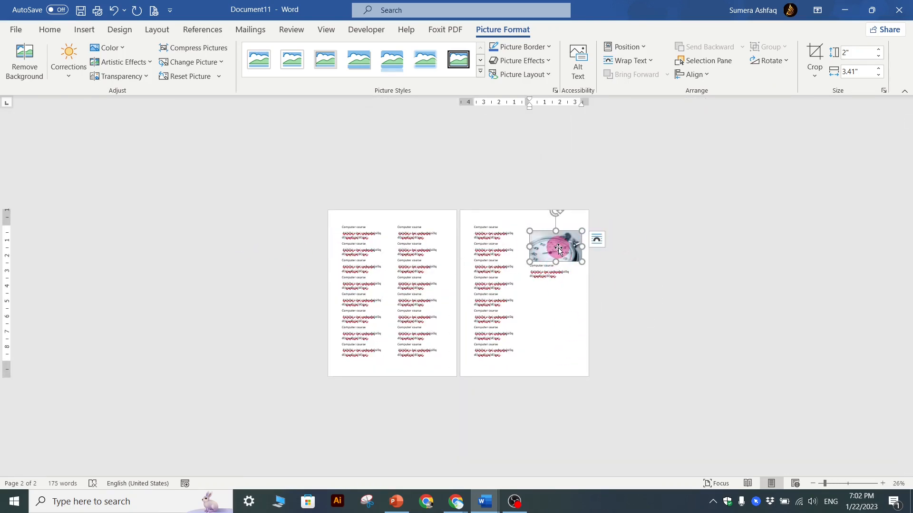
left_click_drag(540, 244, 402, 294)
scroll(418, 272, "up", 4)
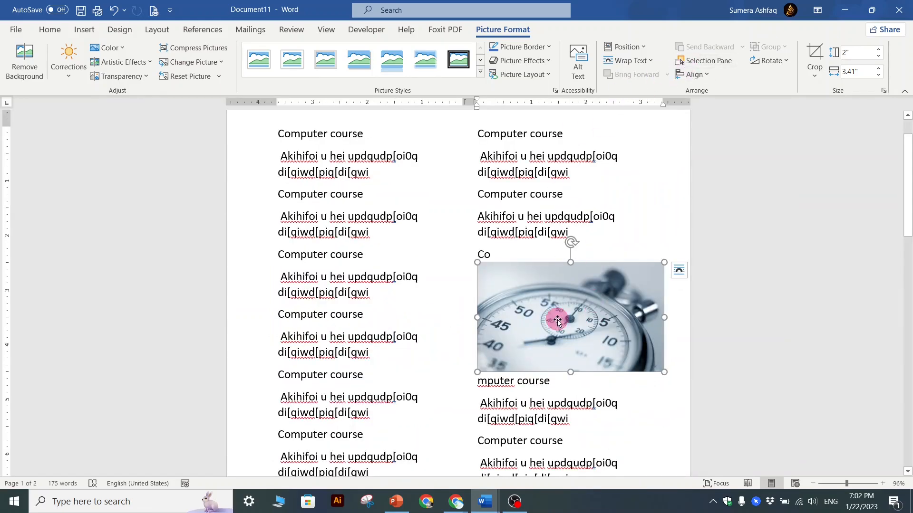
left_click(630, 62)
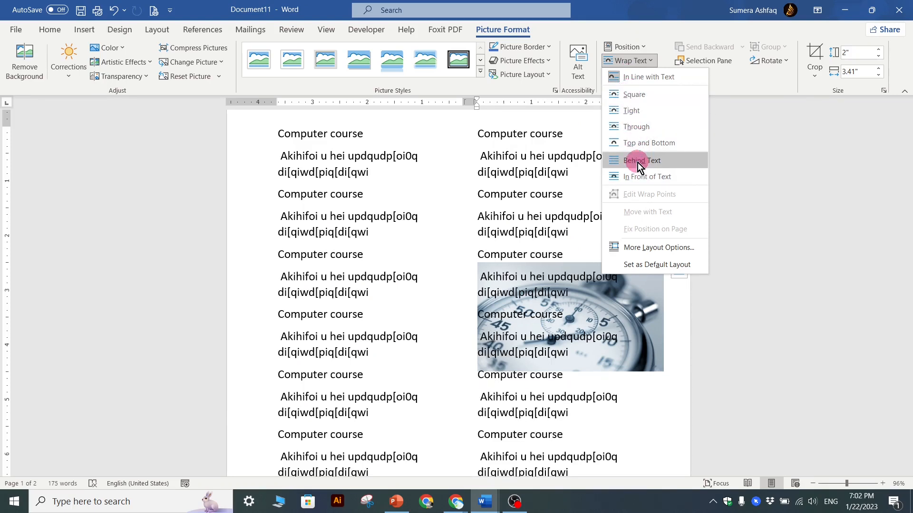
left_click(657, 124)
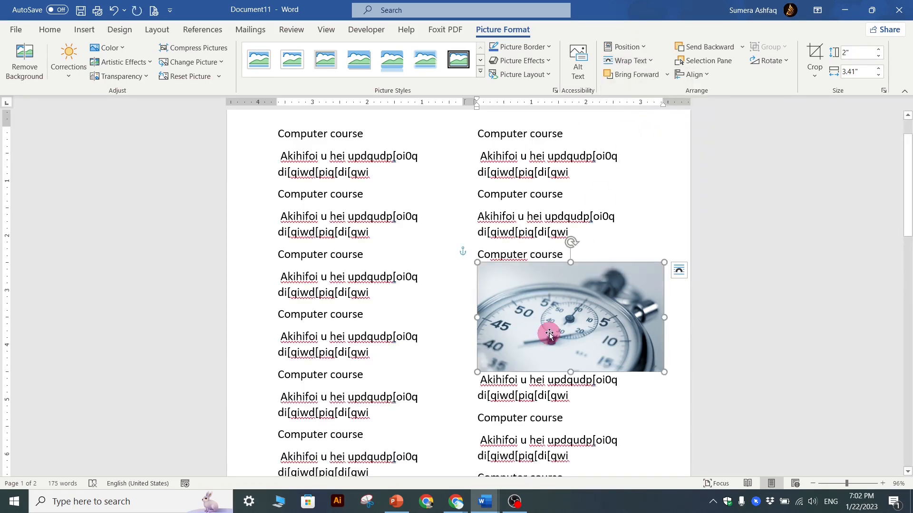
Step: Move the stopwatch picture over the gap between the columns and shrink it to about 1.25" high by 2.13" wide
left_click_drag(549, 334, 426, 257)
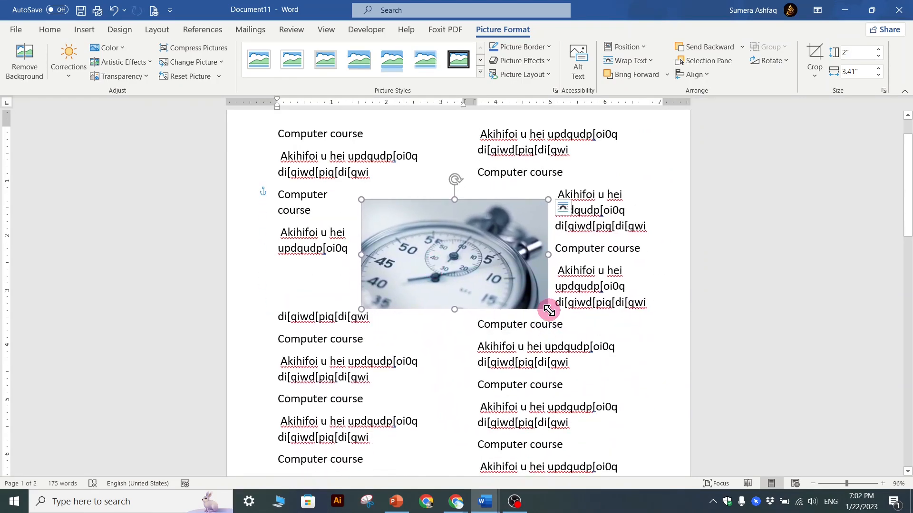
left_click_drag(548, 310, 445, 268)
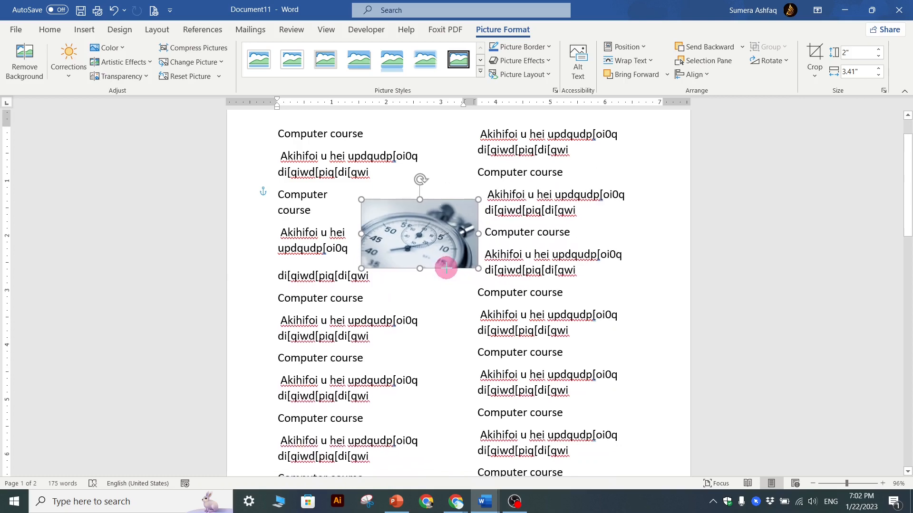
left_click_drag(438, 235, 451, 226)
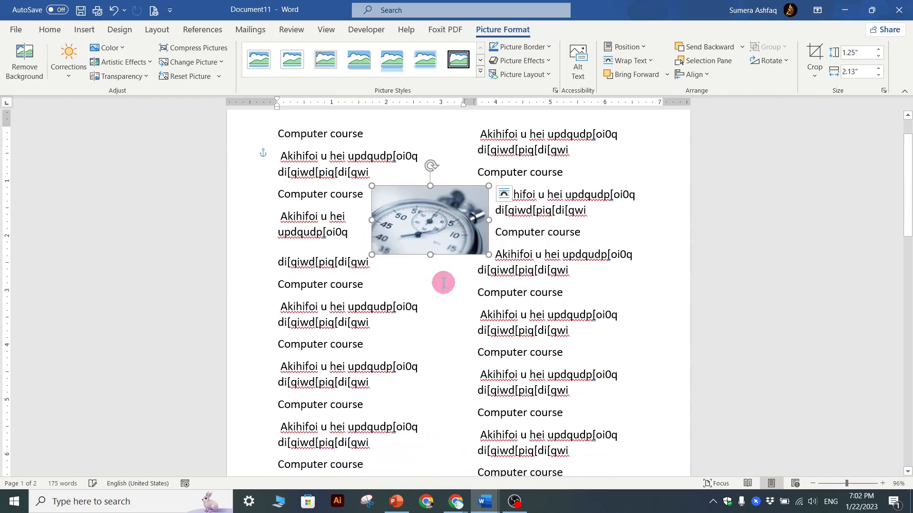
scroll(443, 283, "up", 1)
scroll(443, 285, "down", 10)
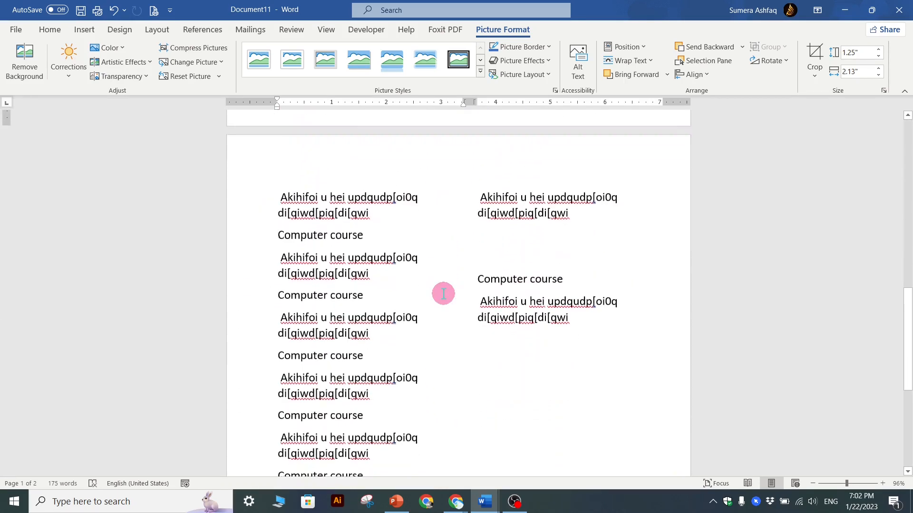
scroll(443, 294, "up", 10)
Step: Enlarge the stopwatch picture to about 2.4" by 4.08" and place it across both columns near the middle of the first page
left_click_drag(443, 292, 474, 196)
left_click_drag(507, 244, 605, 287)
left_click_drag(491, 224, 459, 374)
scroll(459, 373, "down", 4)
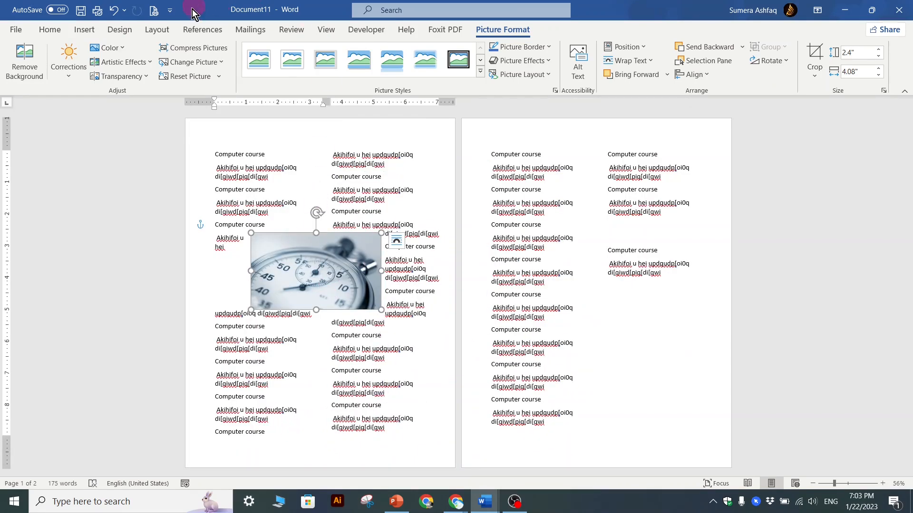
Step: Return to the page layout commands and switch to the PowerPoint presentation with the Document Development & Management outline
left_click(149, 32)
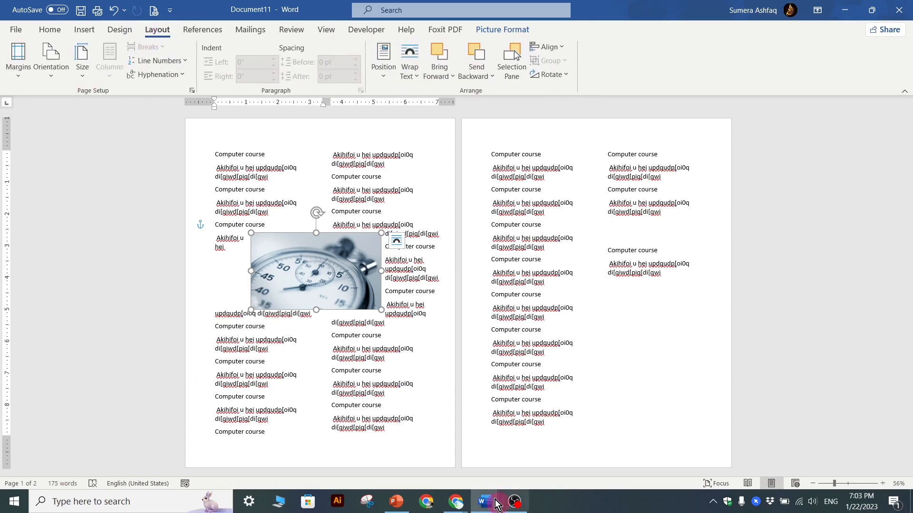
left_click(397, 502)
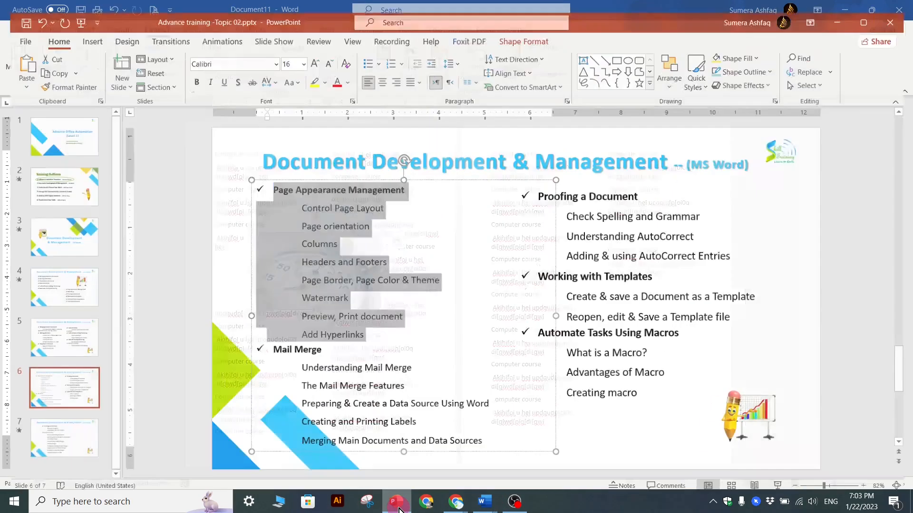
Step: Review the Page Appearance Management topics in the presentation outline and return to the Word document
left_click(349, 213)
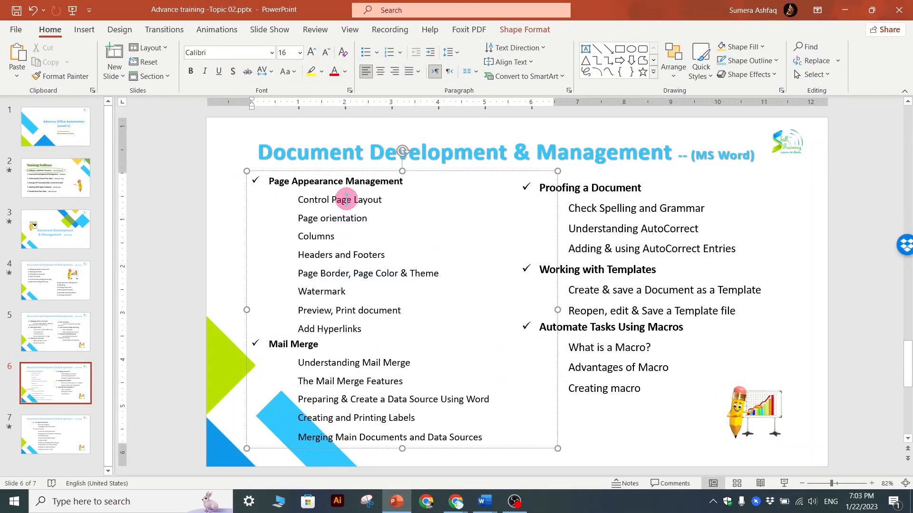
left_click(346, 200)
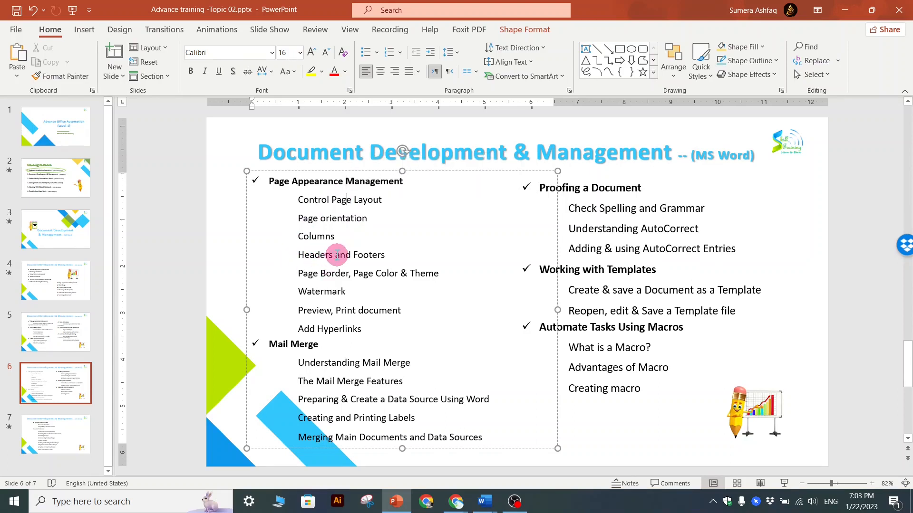
left_click(337, 254)
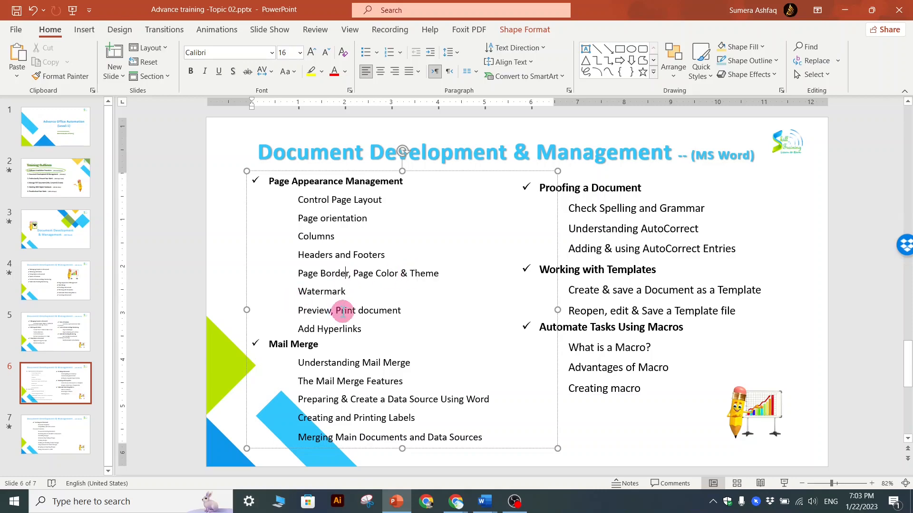
left_click(845, 9)
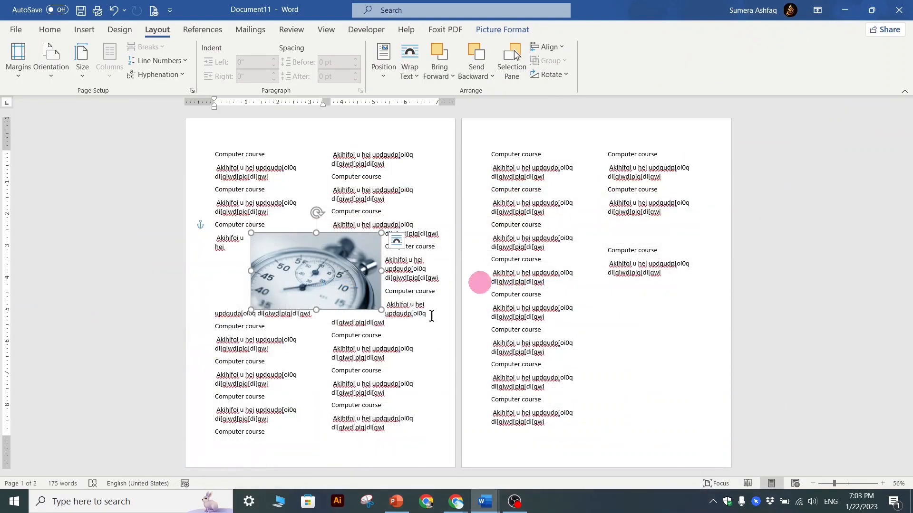
left_click(369, 335)
left_click(296, 190)
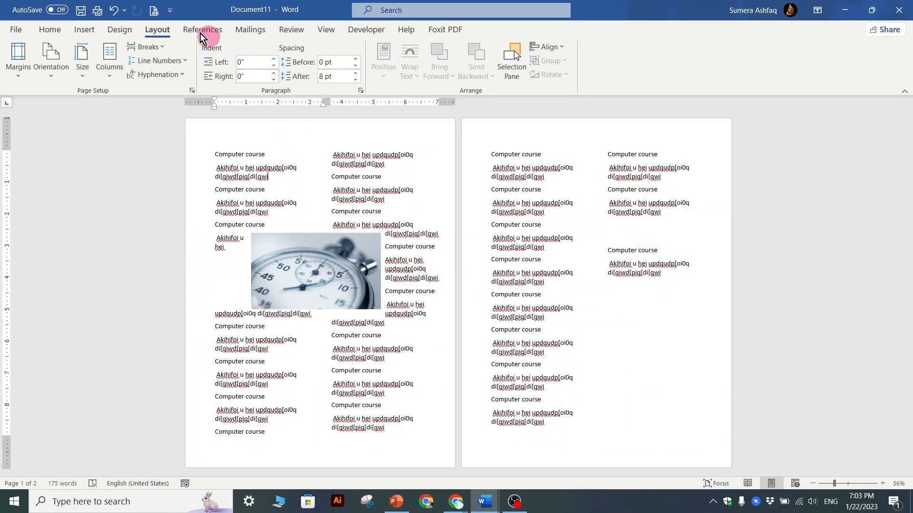
left_click(49, 30)
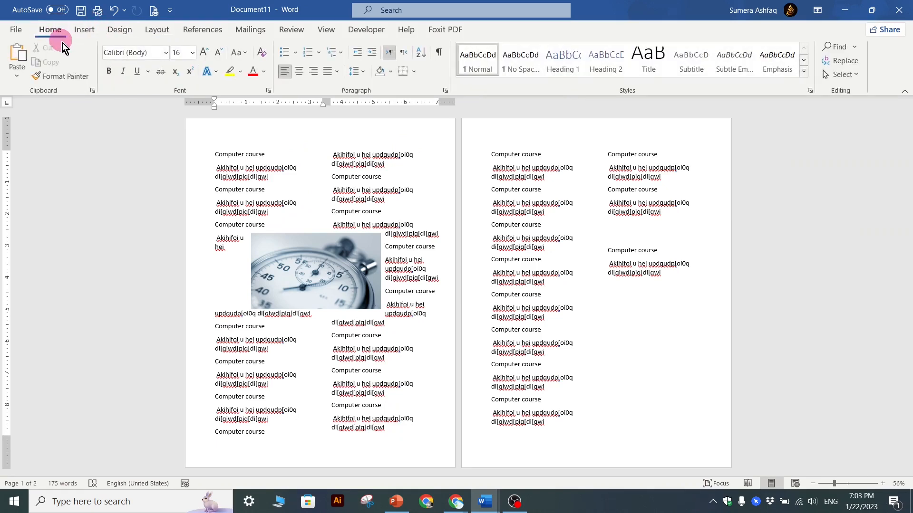
left_click(86, 30)
left_click(157, 33)
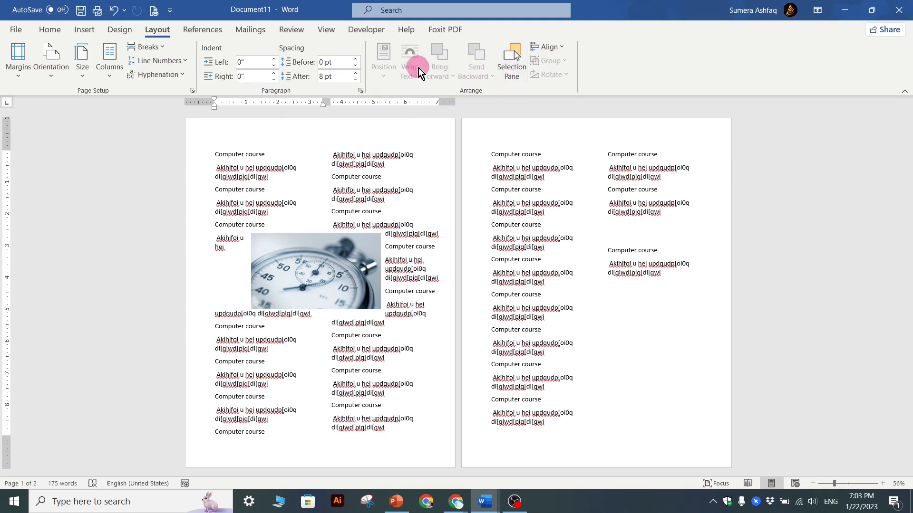
Step: Move the stopwatch picture up to just below the first lines of page one, spanning both columns
left_click(308, 272)
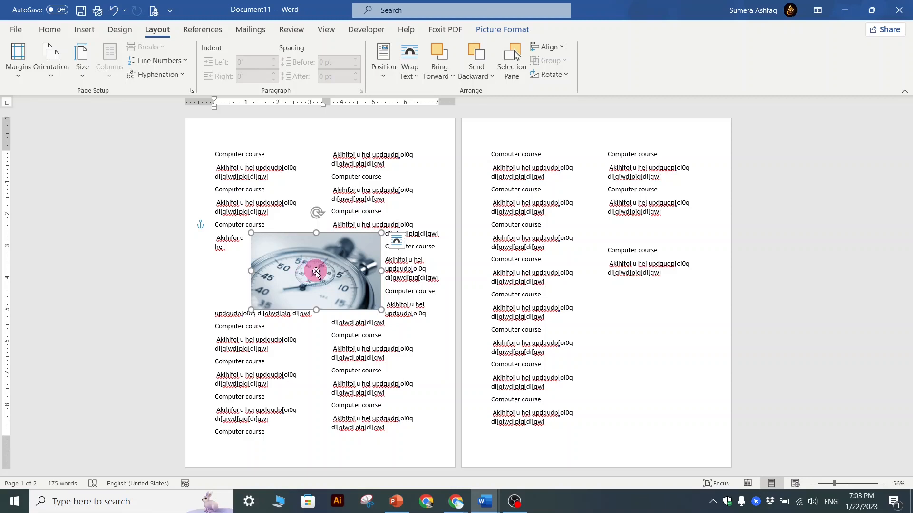
left_click(545, 252)
left_click(304, 281)
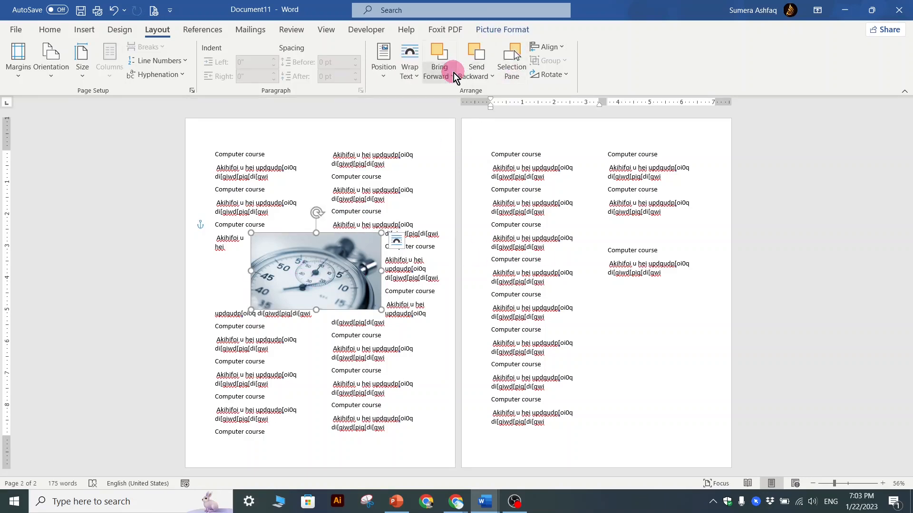
left_click_drag(376, 240, 370, 181)
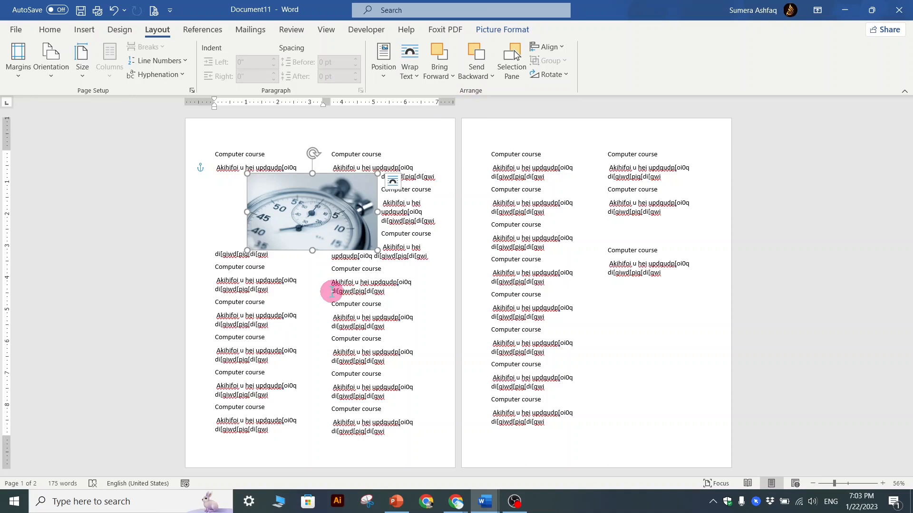
Step: Show the document design commands and undo the stopwatch picture's changes back past its insertion
left_click(120, 30)
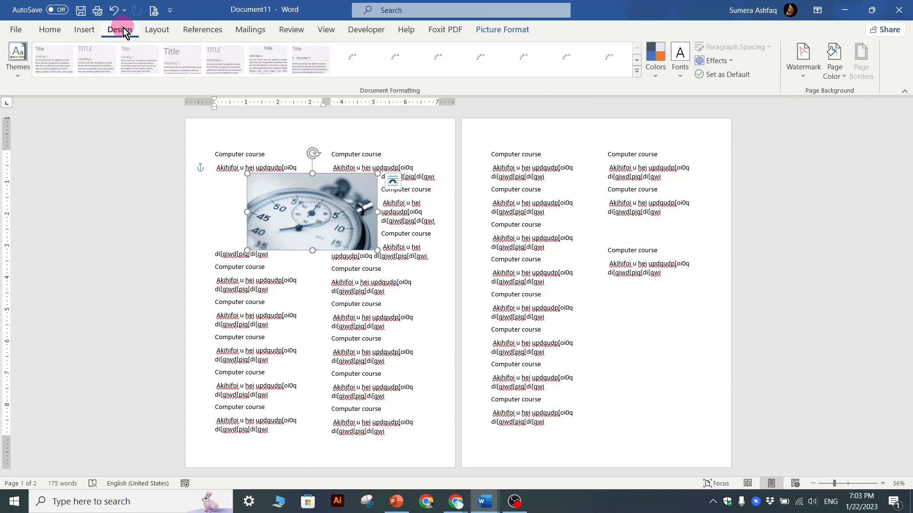
left_click(272, 236)
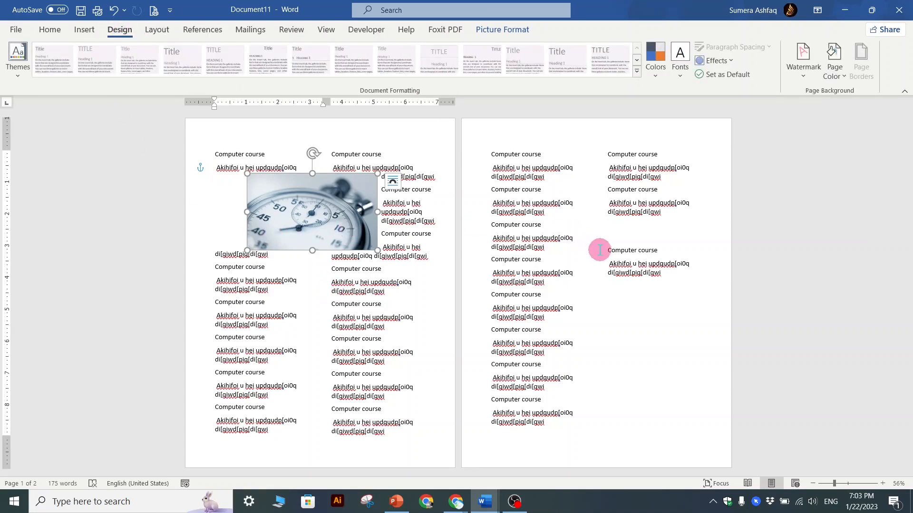
left_click(648, 199)
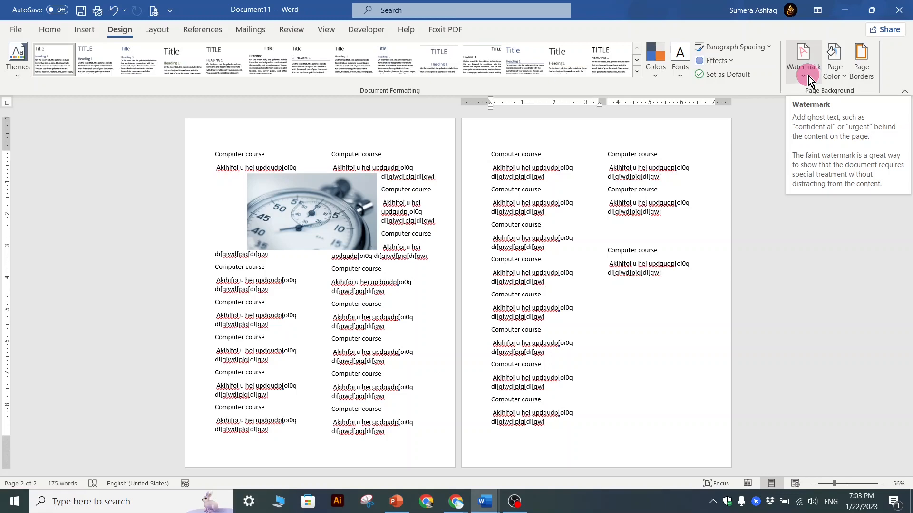
left_click(315, 220)
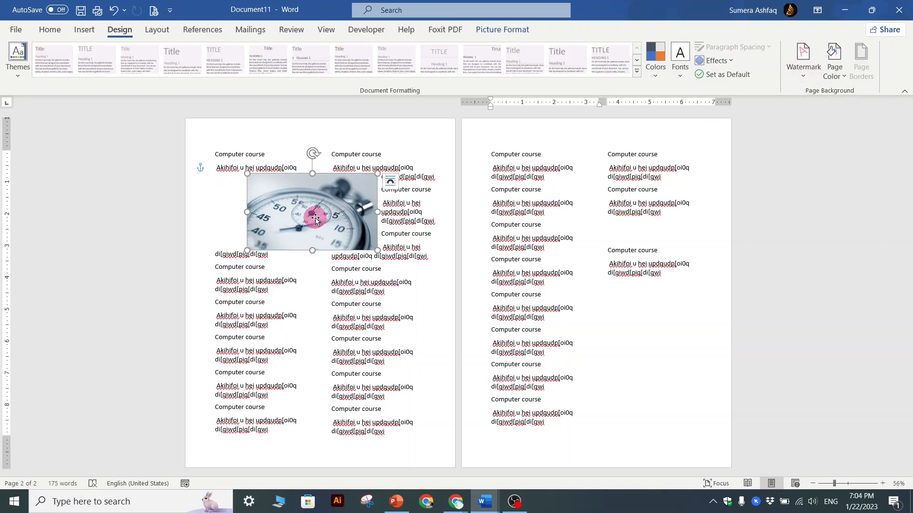
key("ctrl+z")
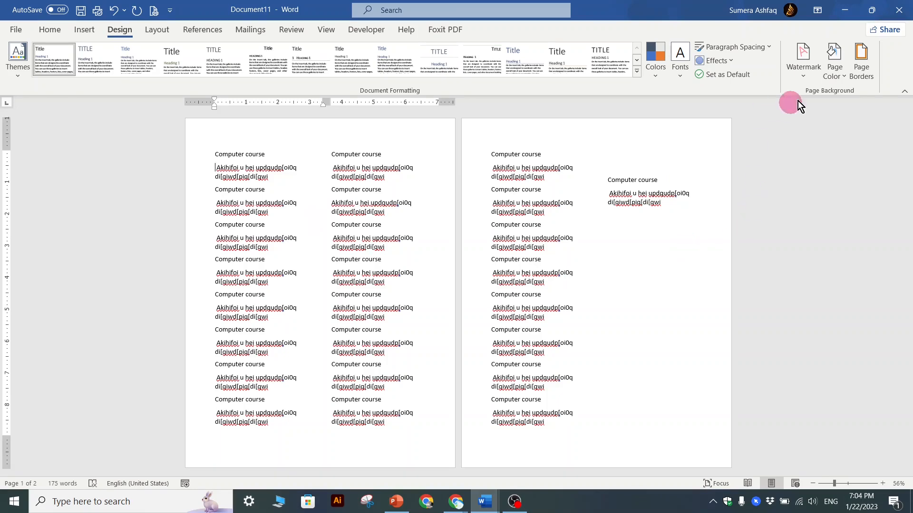
Step: Open the page border settings and compare them with the paragraph border settings
left_click(872, 72)
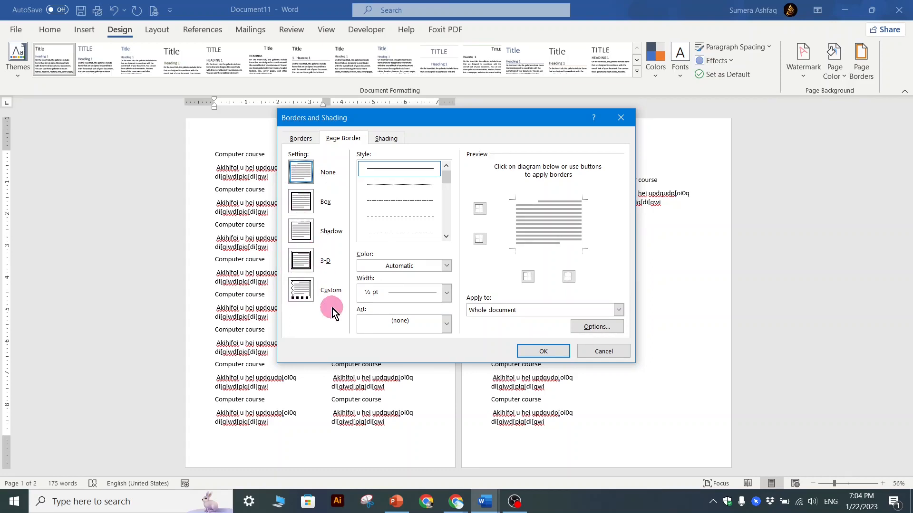
left_click(293, 138)
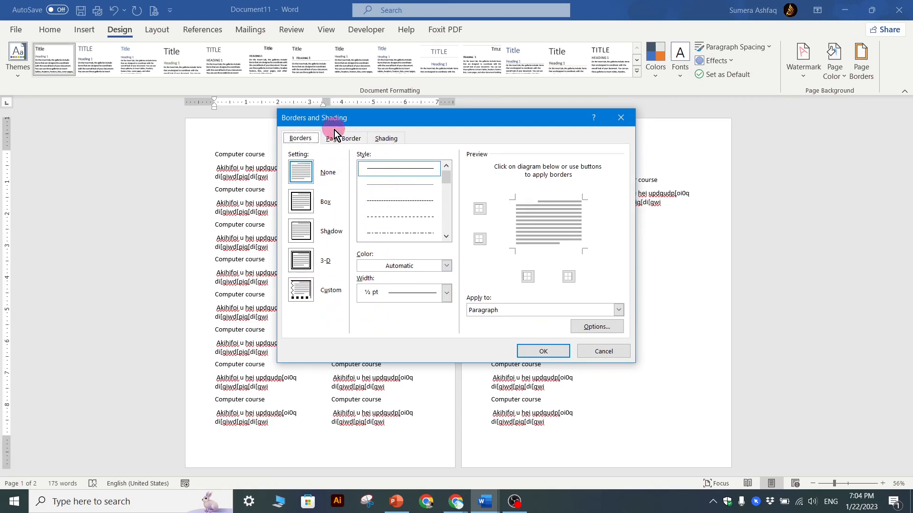
left_click(335, 138)
left_click(298, 138)
left_click(334, 139)
left_click(298, 138)
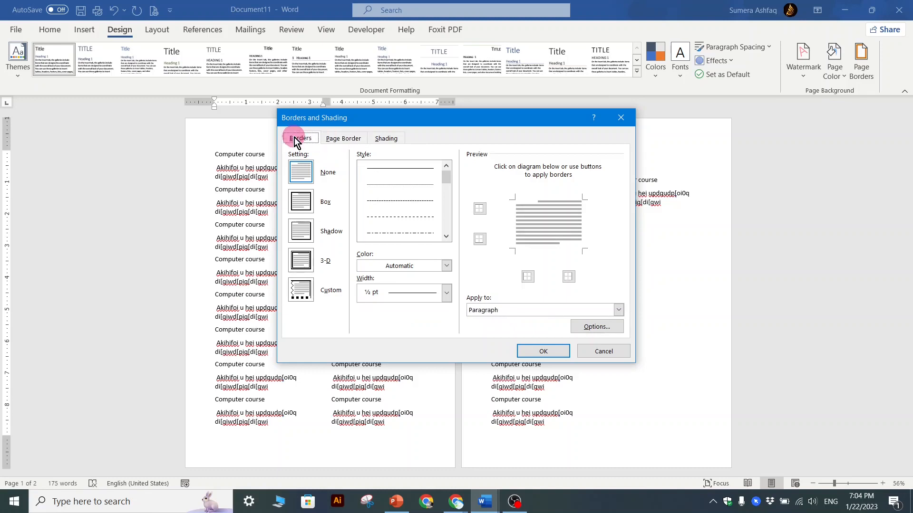
left_click(333, 139)
left_click(301, 138)
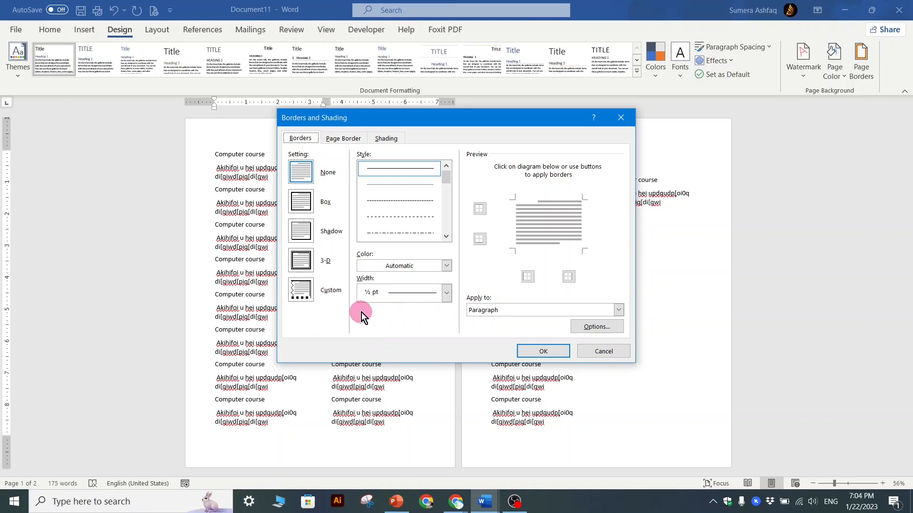
Step: Examine the art designs offered for page borders and the line widths offered for paragraph borders
left_click(348, 140)
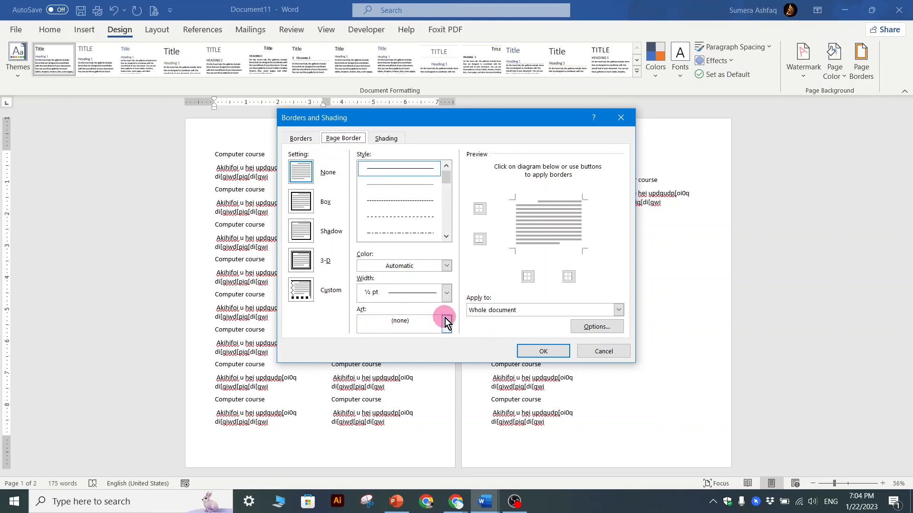
left_click(446, 323)
scroll(404, 375, "down", 5)
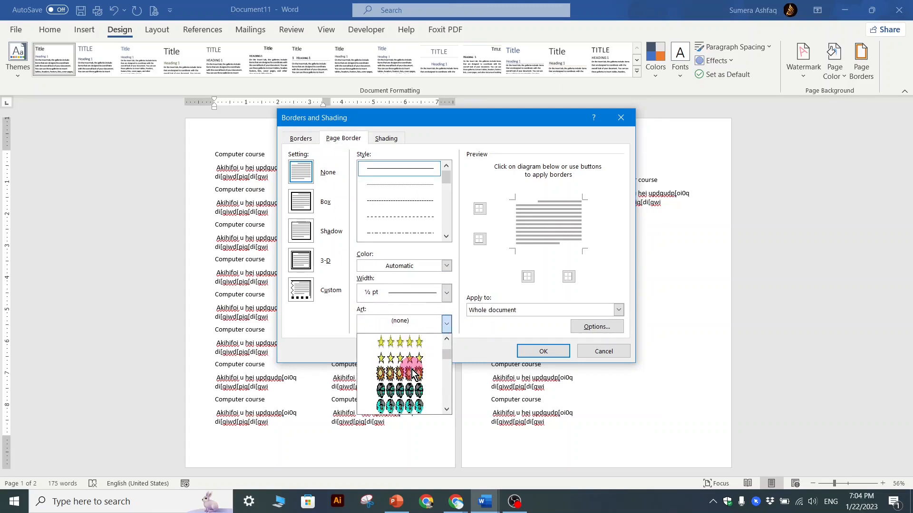
scroll(404, 378, "down", 8)
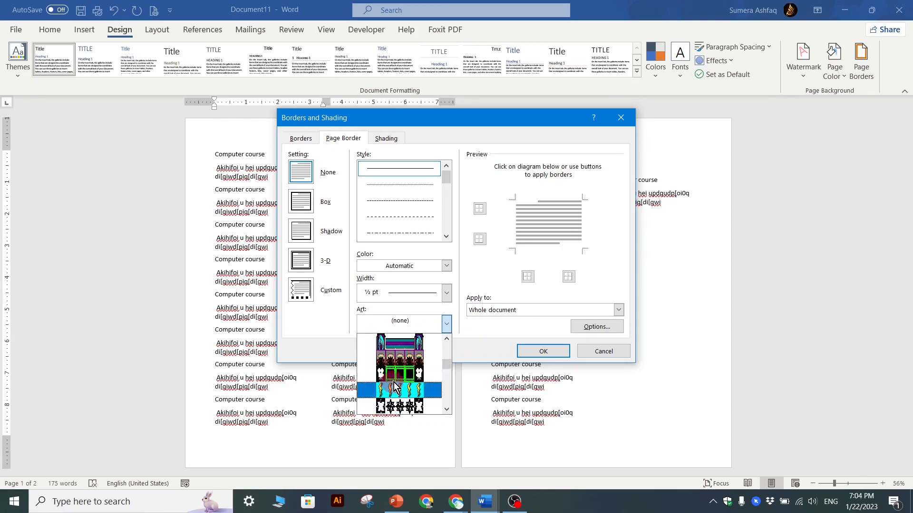
scroll(399, 388, "down", 8)
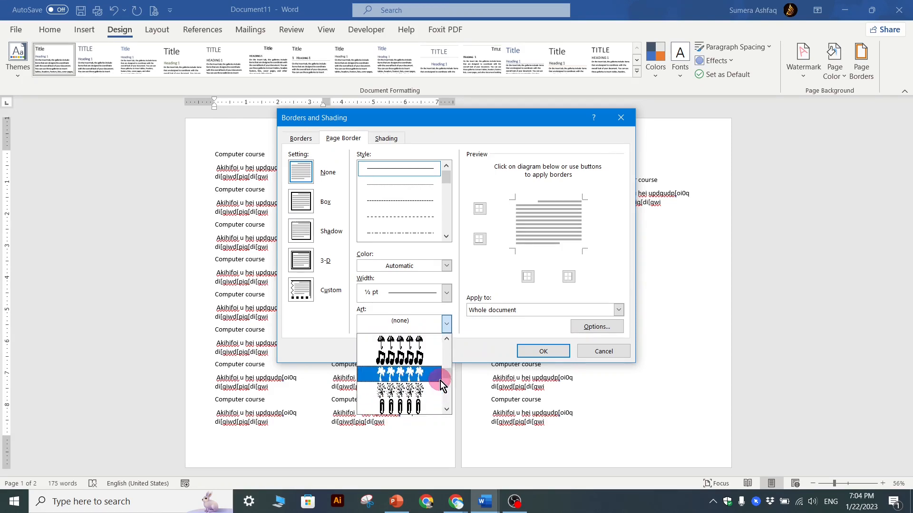
left_click_drag(445, 378, 446, 404)
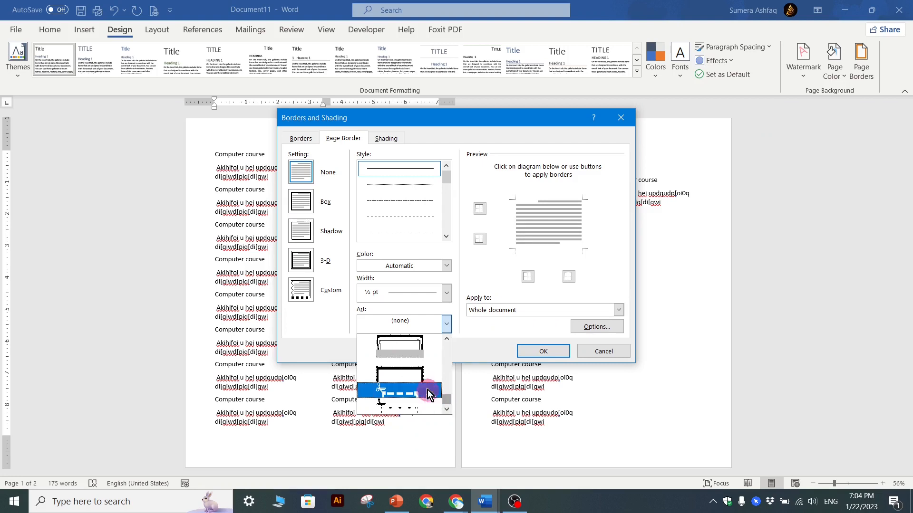
left_click(496, 285)
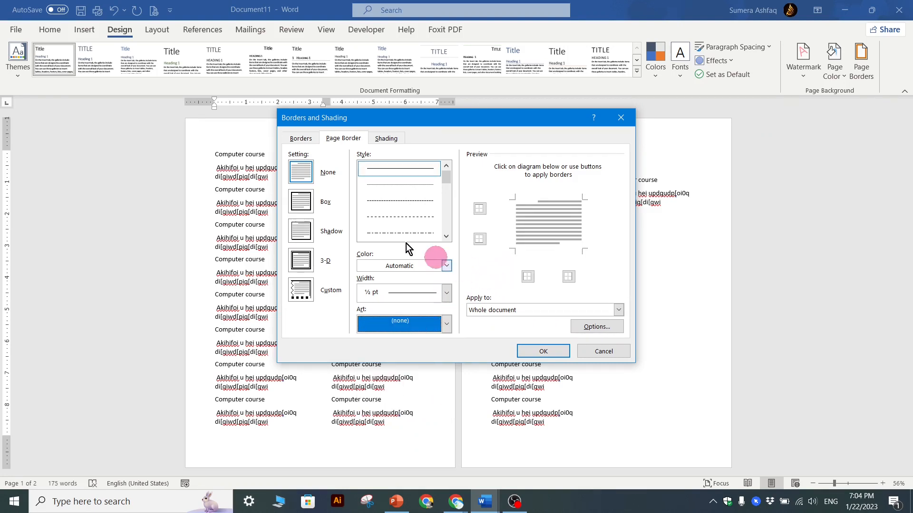
left_click(301, 137)
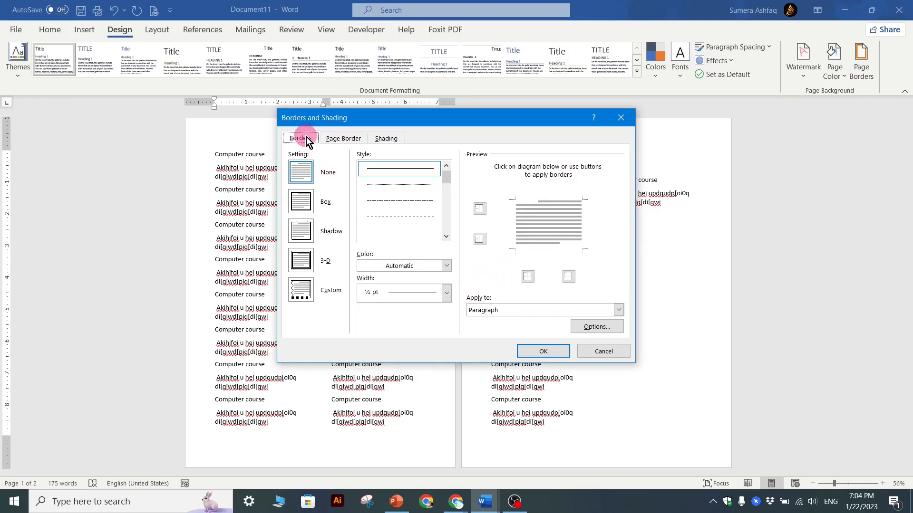
left_click(447, 293)
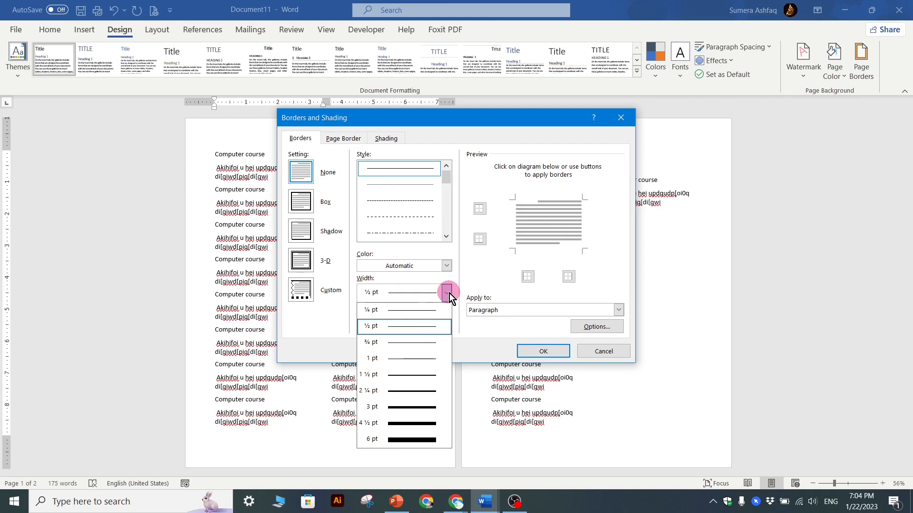
left_click(500, 280)
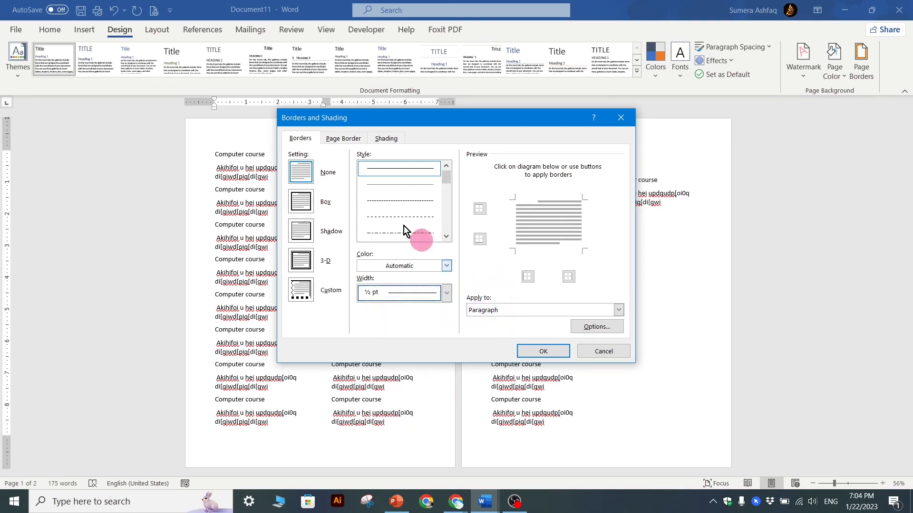
Step: Set up a box page border for the whole document with a thick-and-thin line style and 2 ¼ pt width
left_click(343, 139)
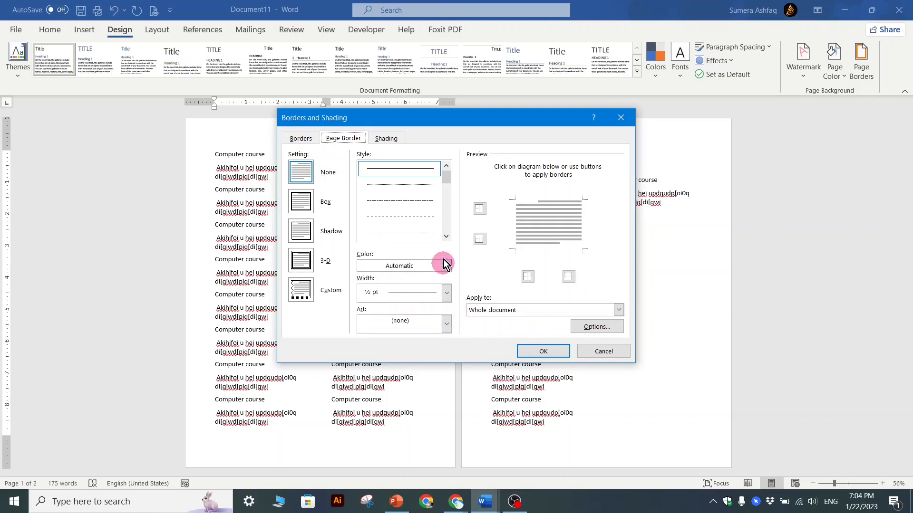
left_click_drag(447, 183, 447, 189)
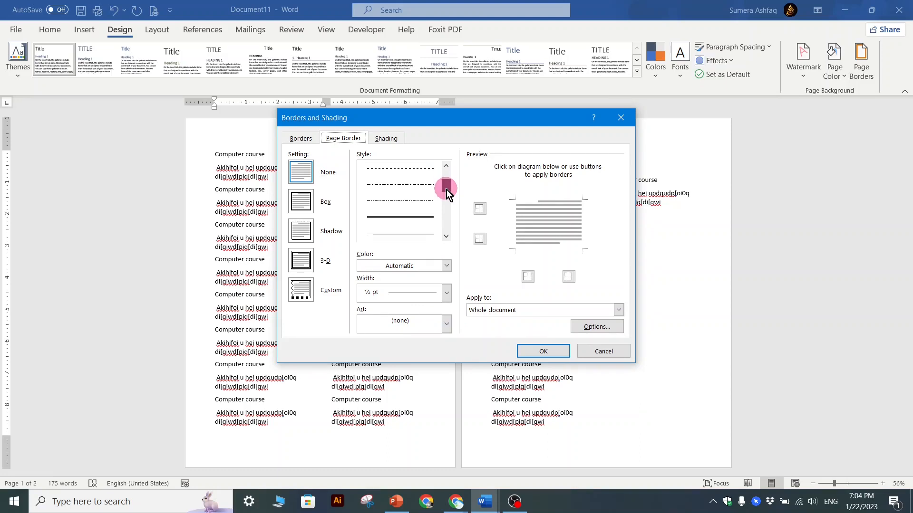
left_click(427, 228)
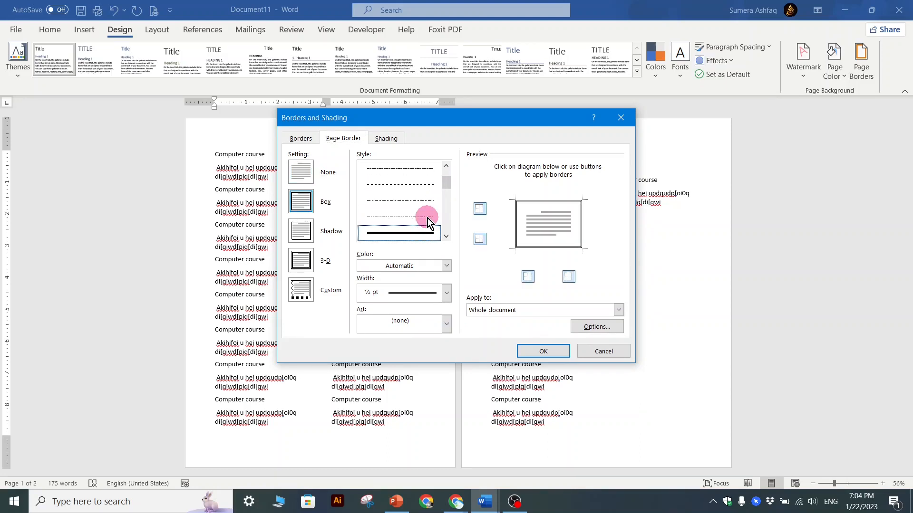
left_click(446, 236)
left_click(446, 236)
left_click(446, 236)
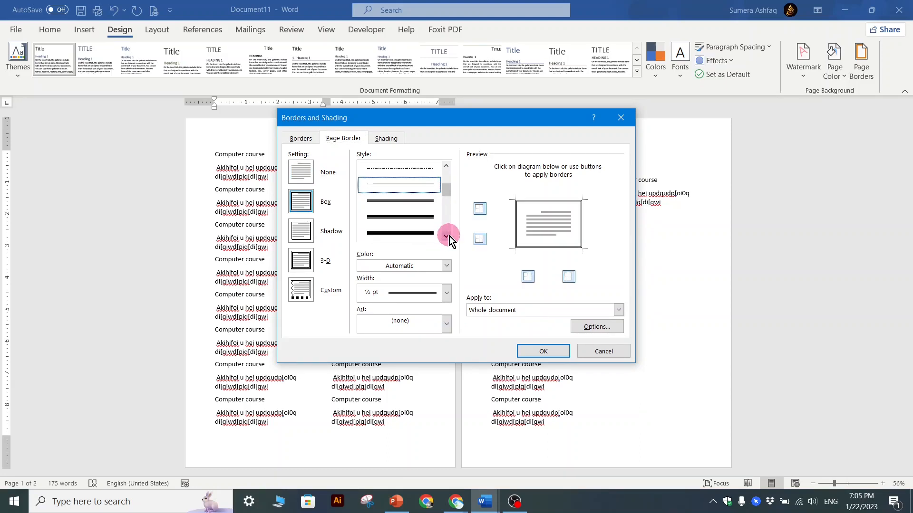
left_click(427, 218)
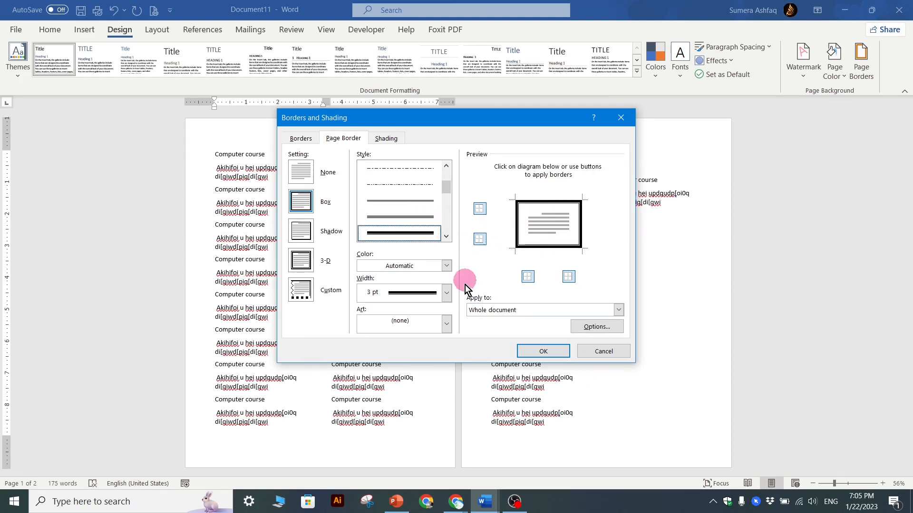
left_click(446, 292)
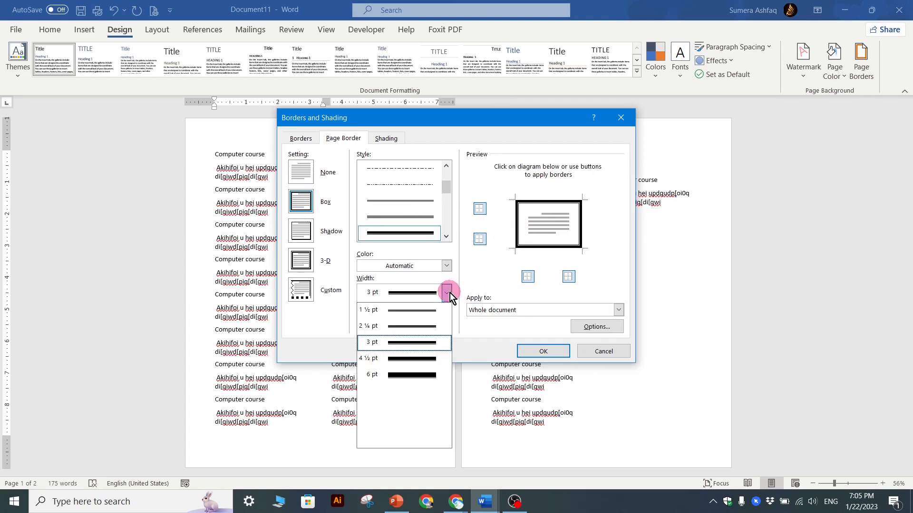
left_click(433, 328)
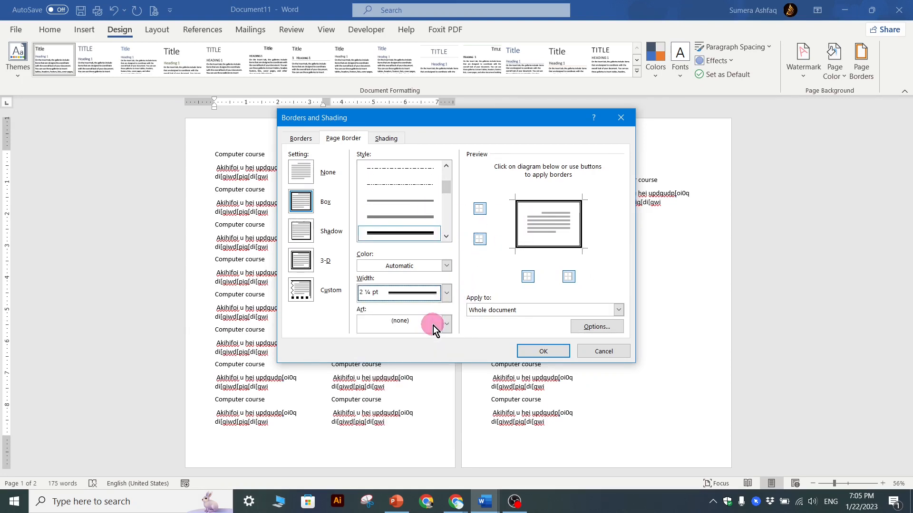
Step: Set the page border's color to dark green and apply the border to the whole document
left_click(447, 266)
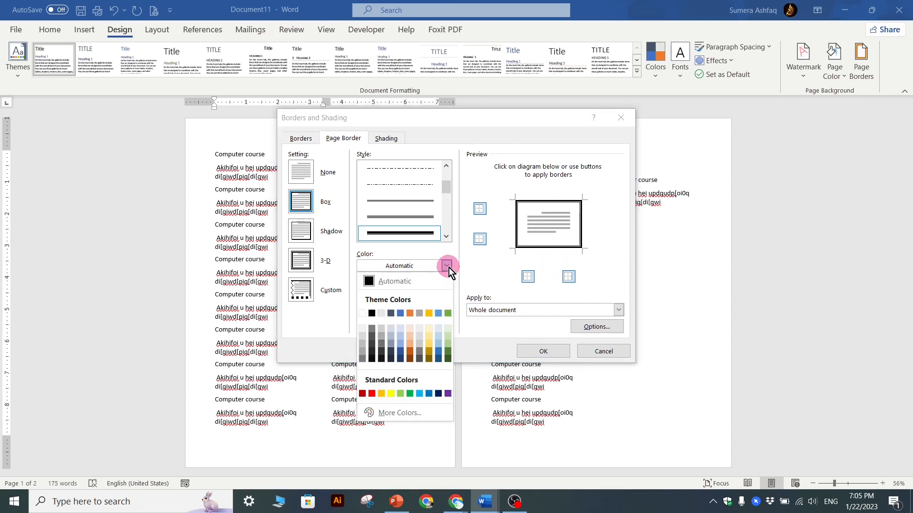
left_click(448, 352)
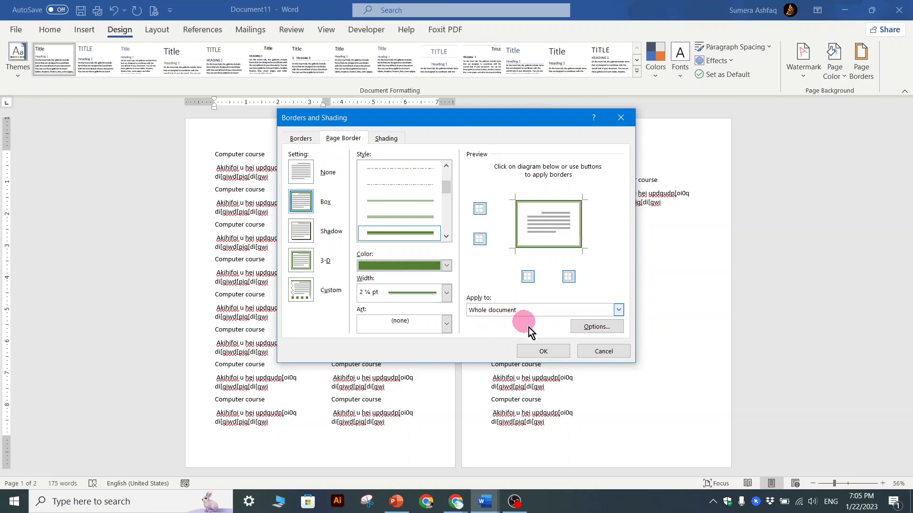
left_click(540, 354)
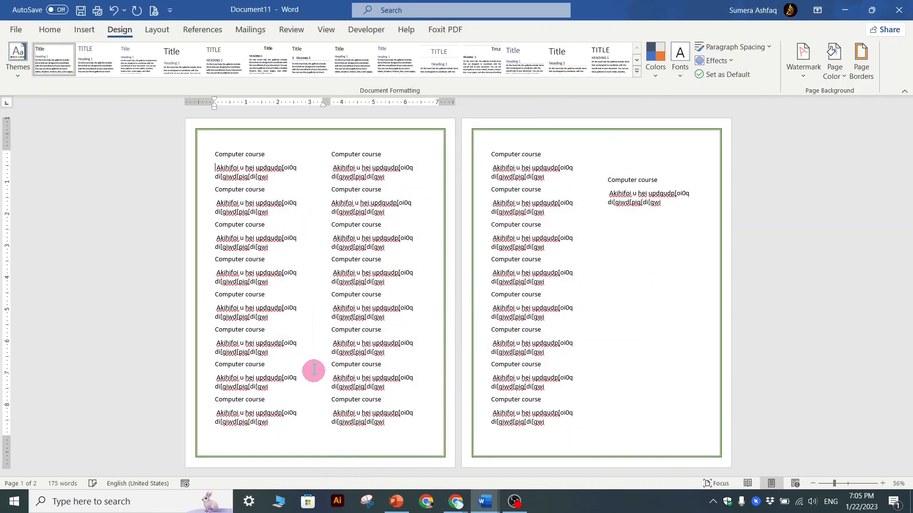
scroll(318, 364, "up", 6, "ctrl")
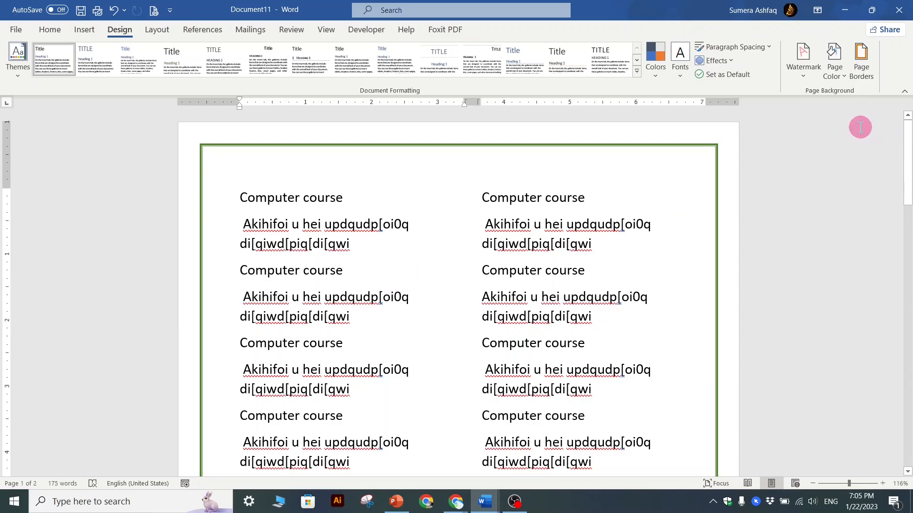
Step: Replace the line page border with the rough torn-edge art border, 31 pt wide in green, and check it on the pages
left_click(863, 81)
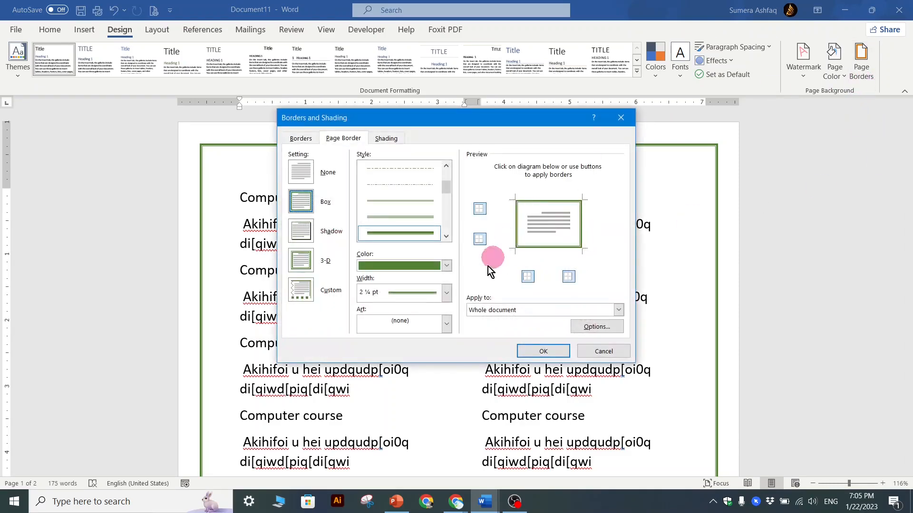
left_click(446, 323)
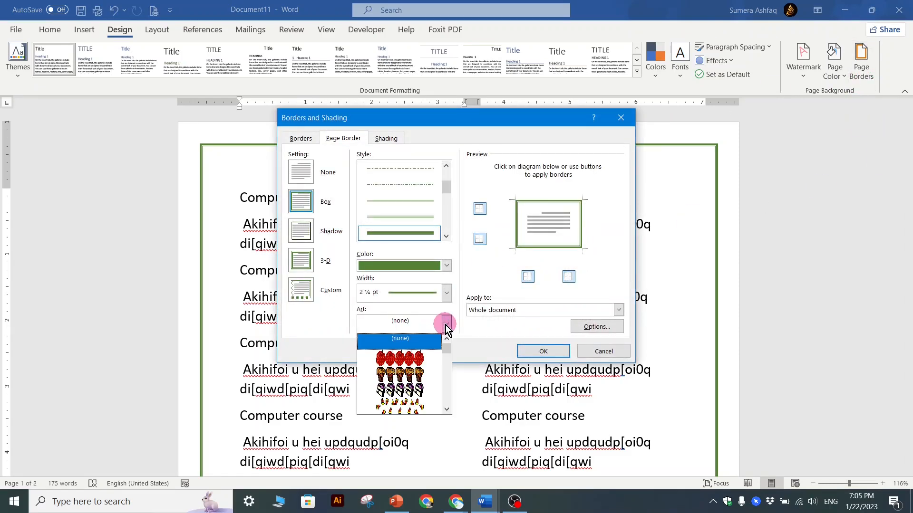
left_click_drag(446, 350, 447, 412)
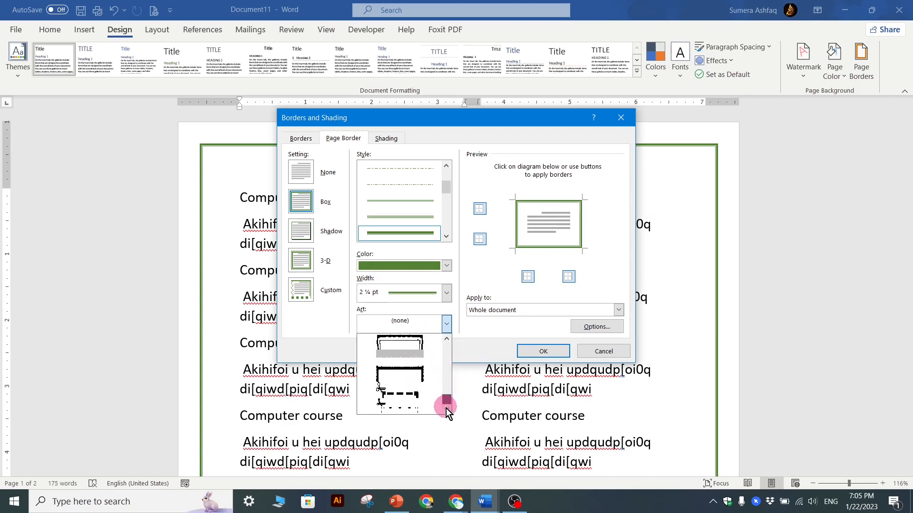
left_click(405, 369)
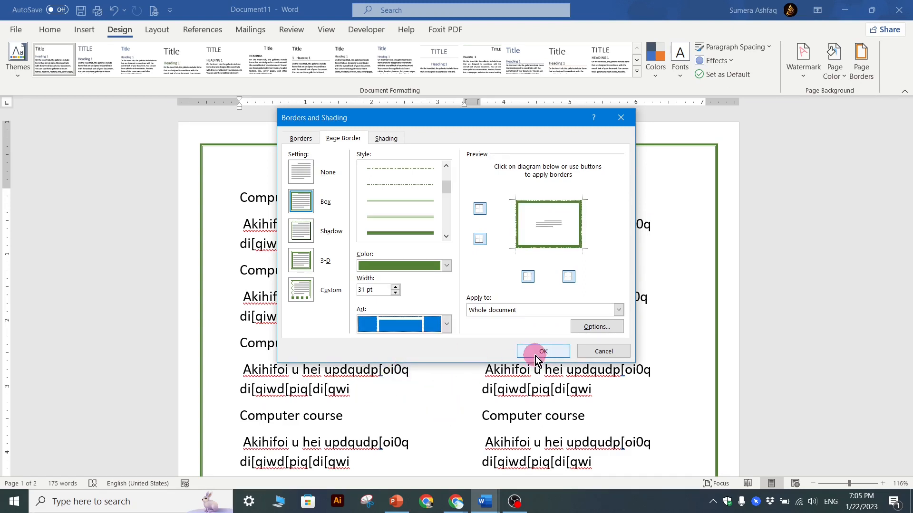
left_click(560, 358)
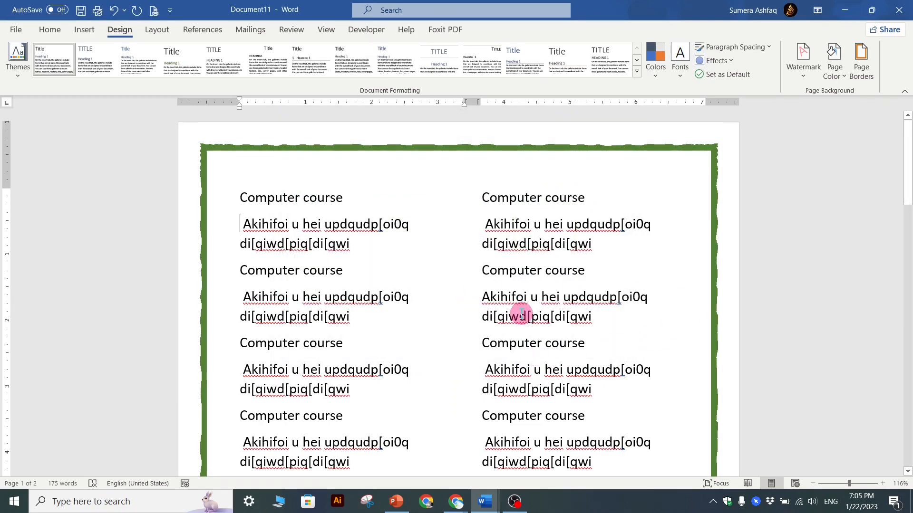
scroll(521, 313, "down", 10)
scroll(521, 312, "up", 10)
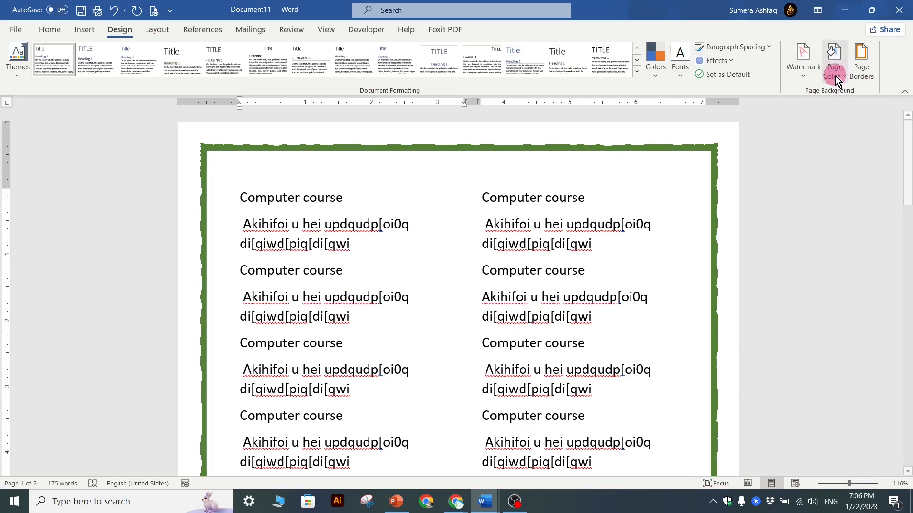
Step: Change the page border art to the red apples design and check it on both pages
left_click(861, 61)
left_click(427, 328)
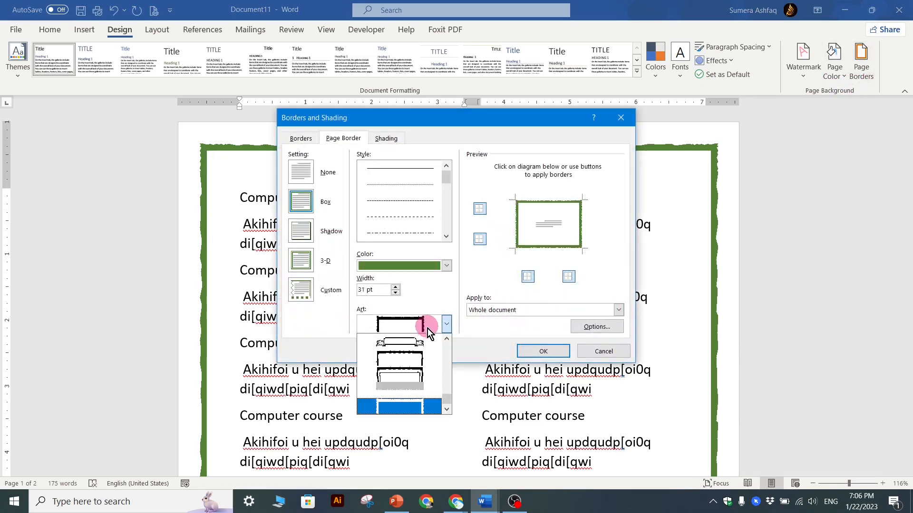
scroll(407, 385, "down", 5)
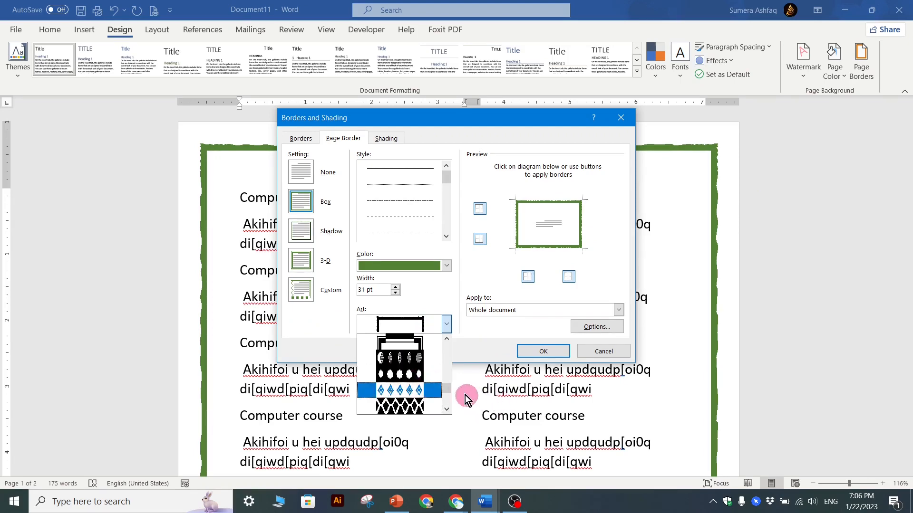
left_click_drag(449, 388, 449, 347)
left_click(409, 357)
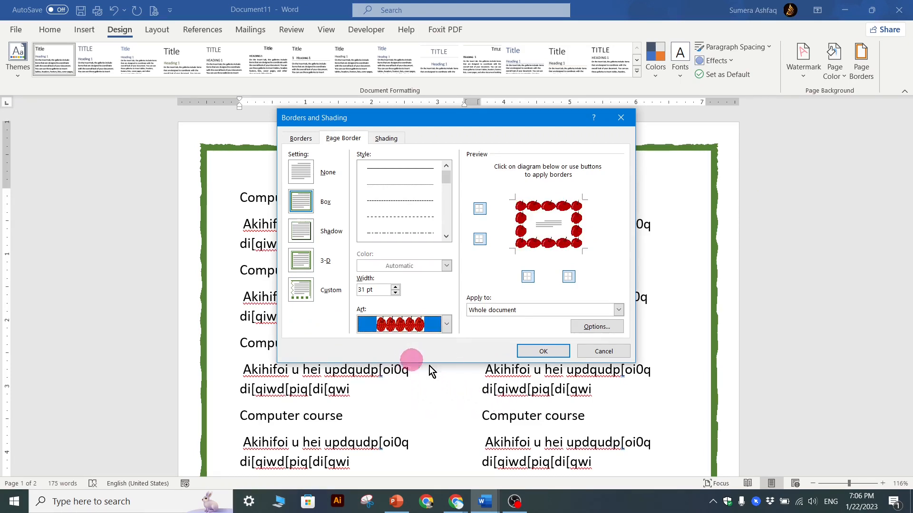
left_click(536, 351)
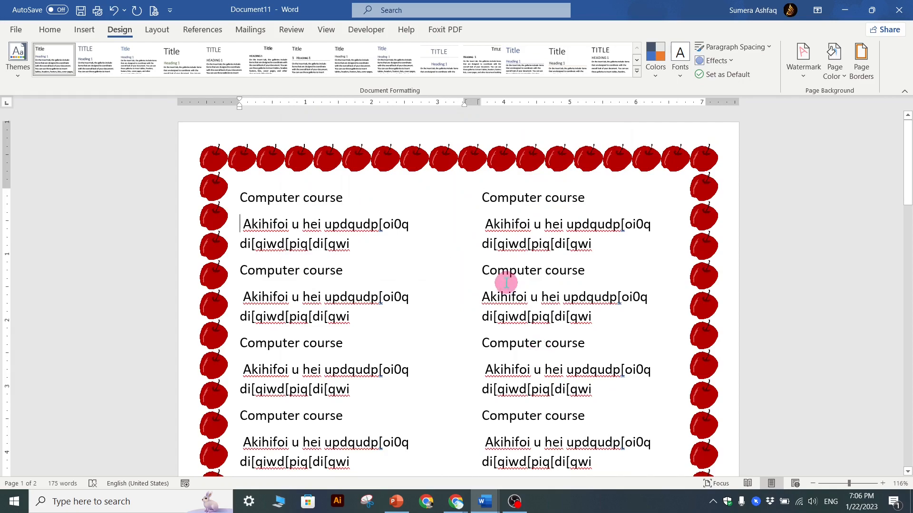
scroll(505, 281, "down", 6)
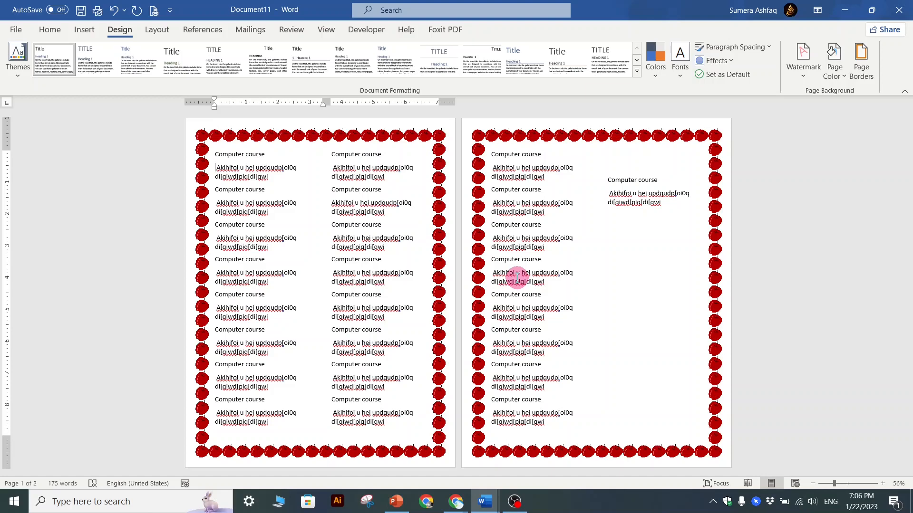
Step: Undo the red apples and torn-edge art page borders
key("ctrl+z")
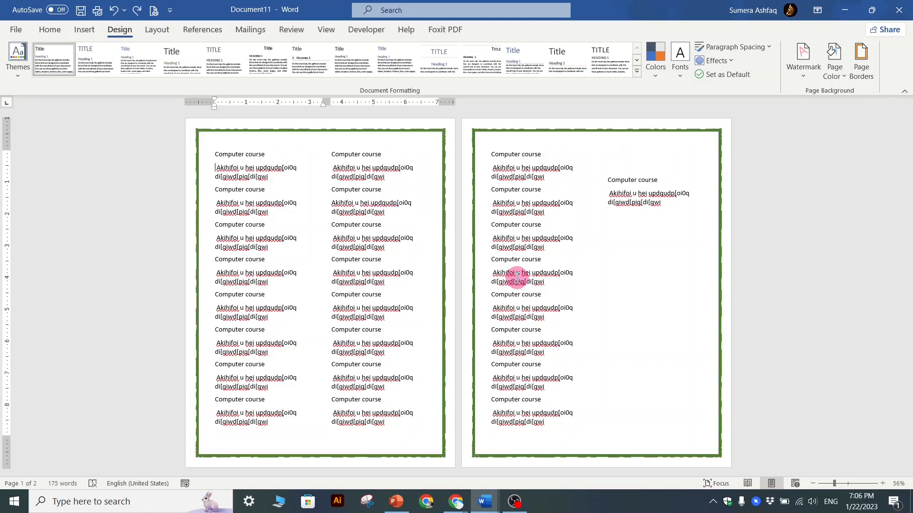
key("ctrl+z")
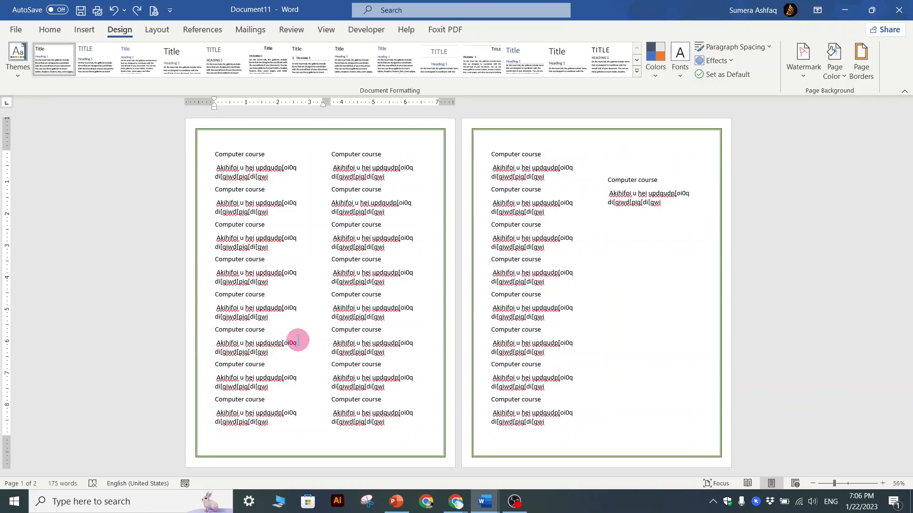
scroll(298, 341, "up", 4)
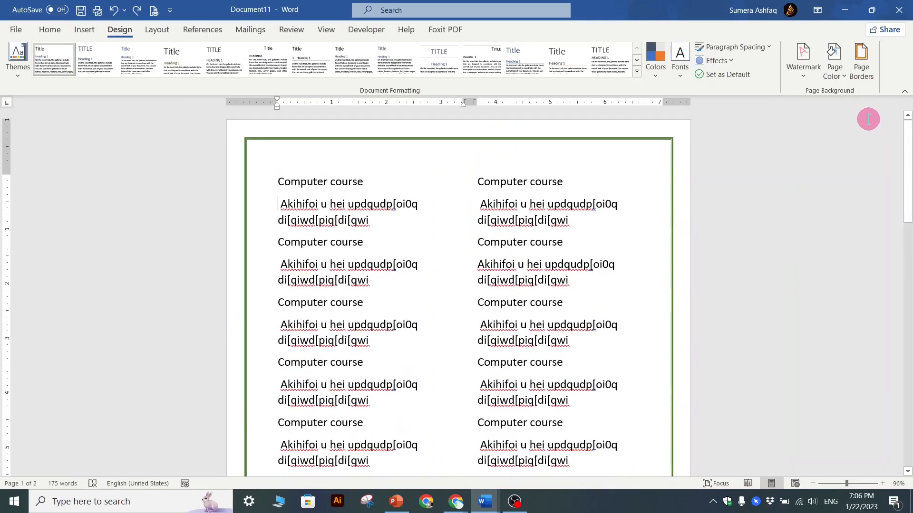
Step: Open the page color fill effects and examine the gradient, texture, pattern and picture options
left_click(845, 79)
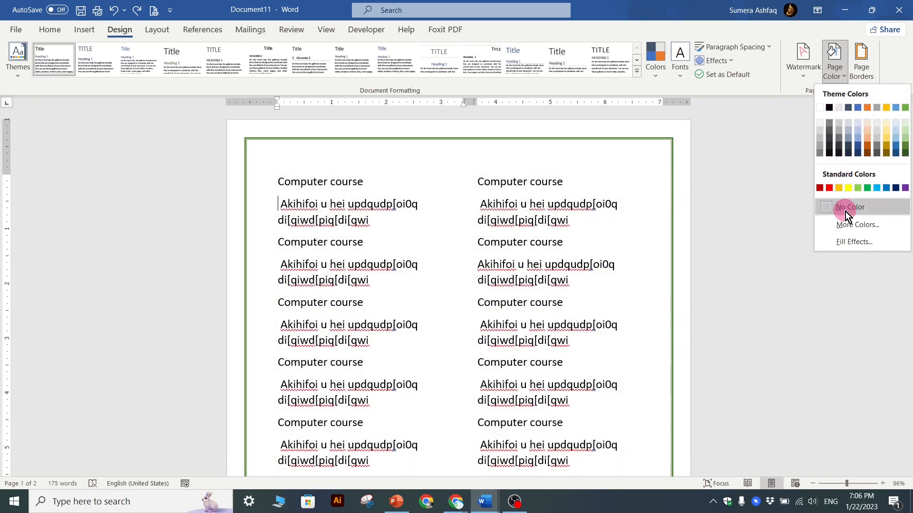
left_click(852, 242)
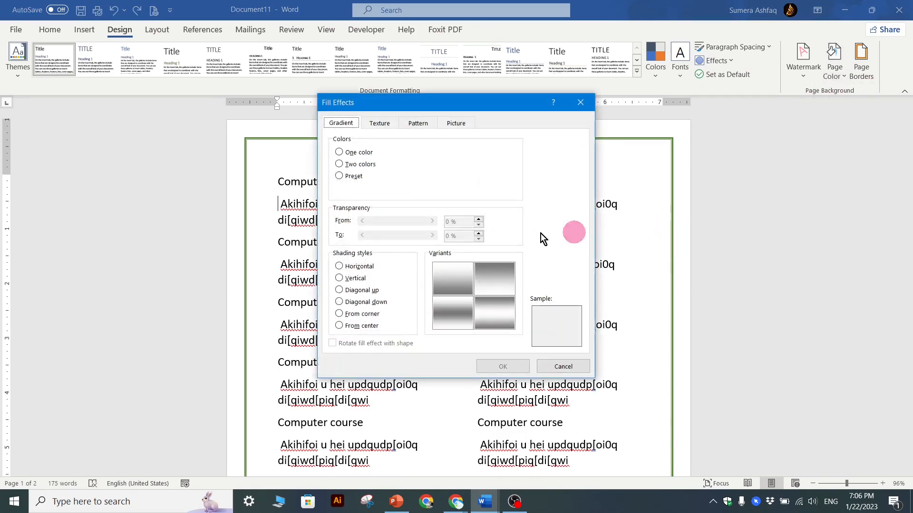
left_click_drag(418, 106, 625, 139)
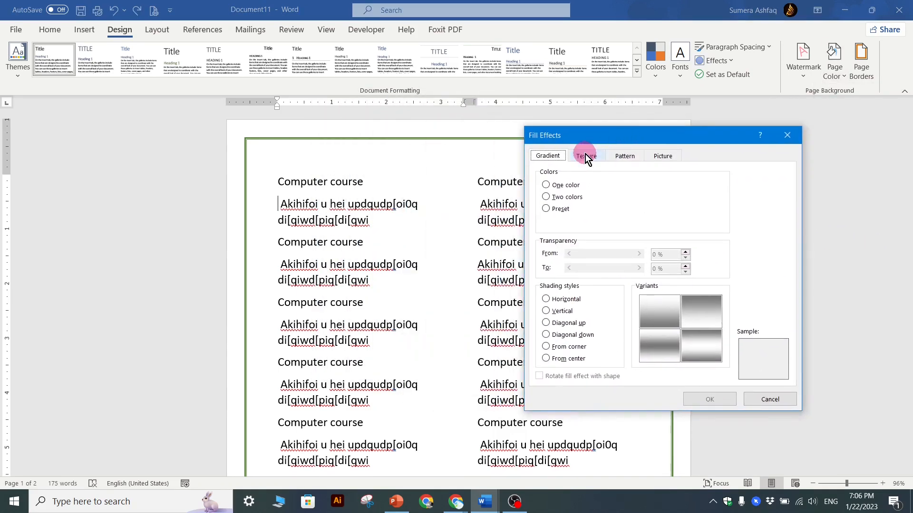
left_click(586, 157)
left_click(623, 157)
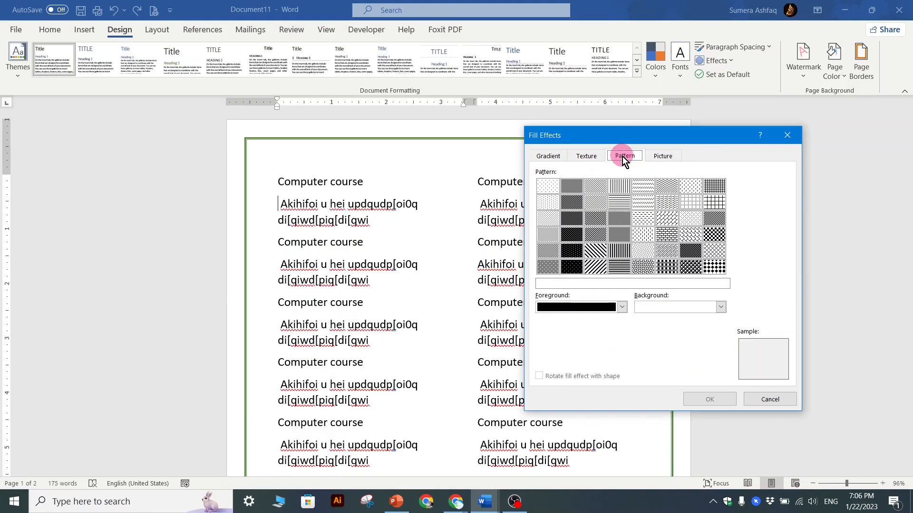
left_click(662, 155)
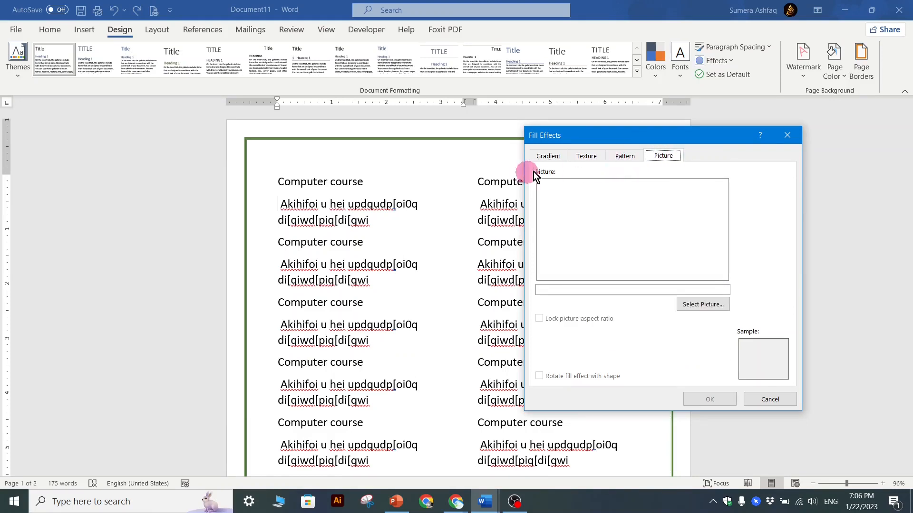
left_click(552, 159)
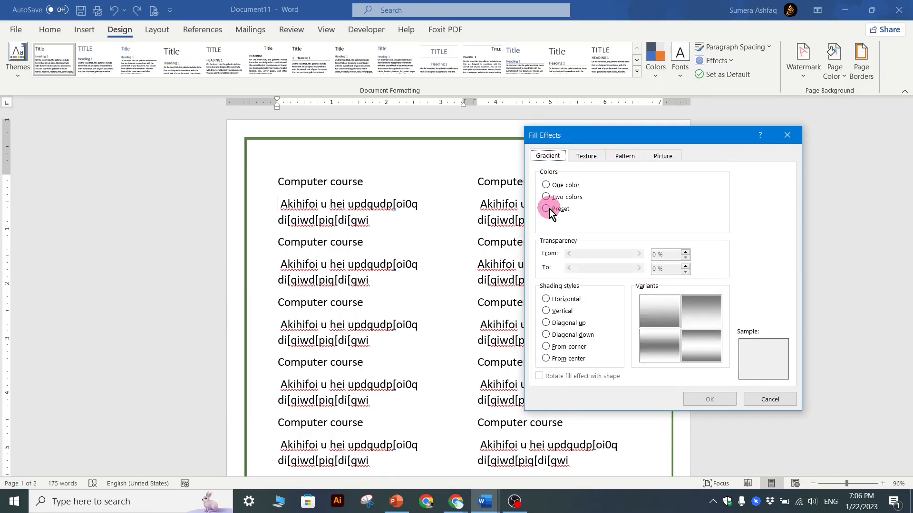
Step: Try a two-color horizontal gradient page background in white and black, using the variant that is dark at the page's top edge
left_click(547, 196)
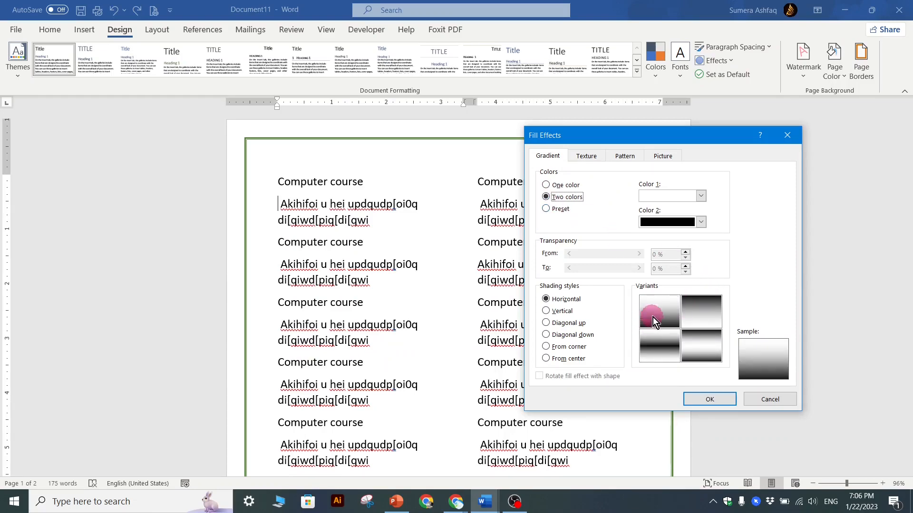
left_click(652, 317)
left_click(718, 314)
left_click(714, 400)
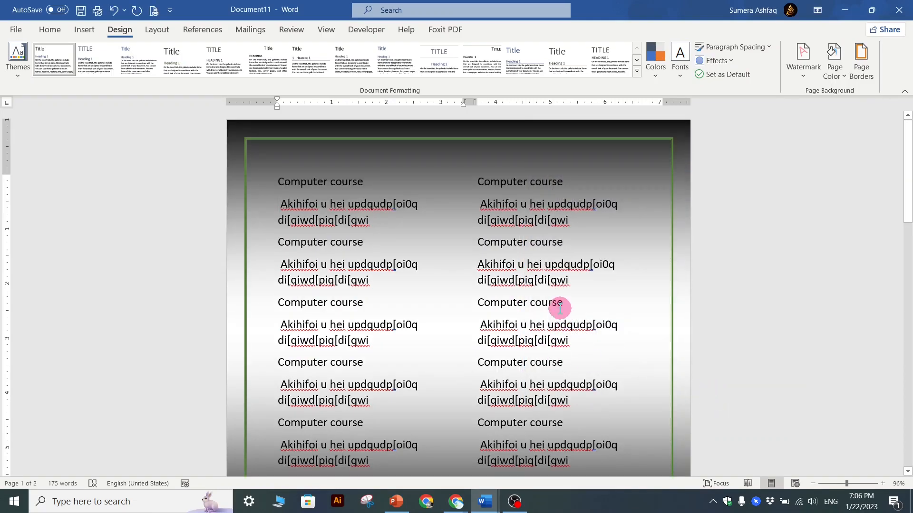
scroll(560, 308, "down", 5)
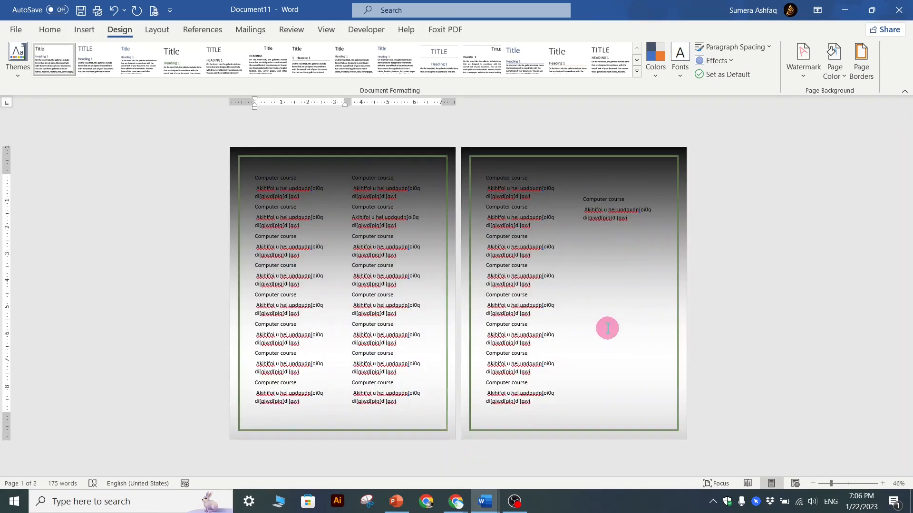
scroll(607, 328, "up", 3)
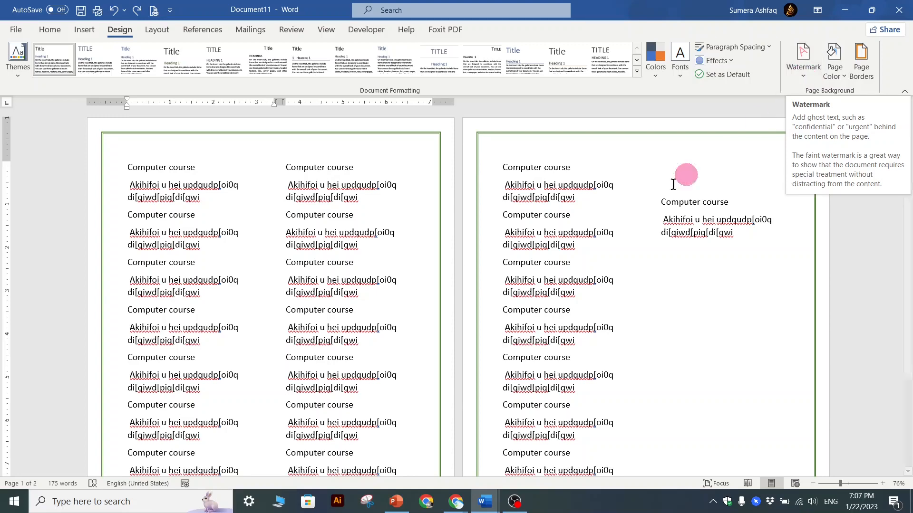
Step: Add the diagonal DO NOT COPY 1 watermark to the document and check it on both pages
scroll(300, 204, "up", 2, "ctrl")
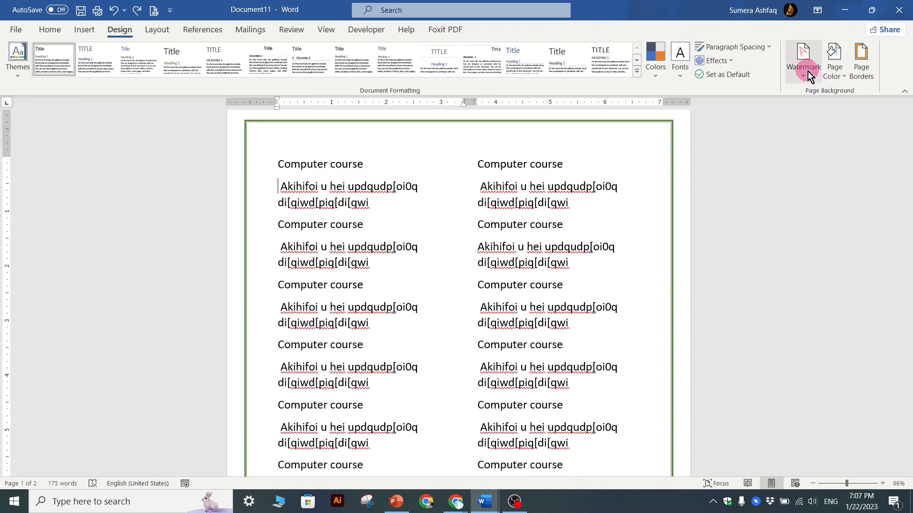
left_click(807, 72)
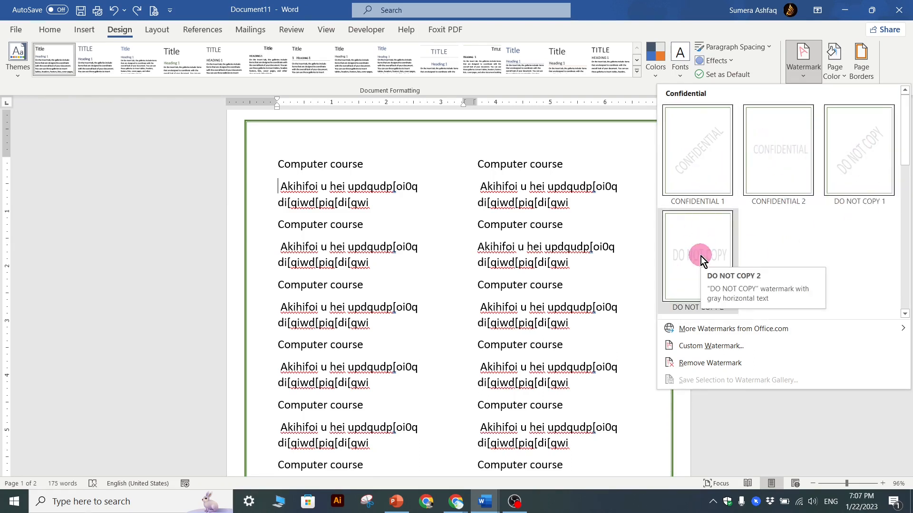
left_click(866, 170)
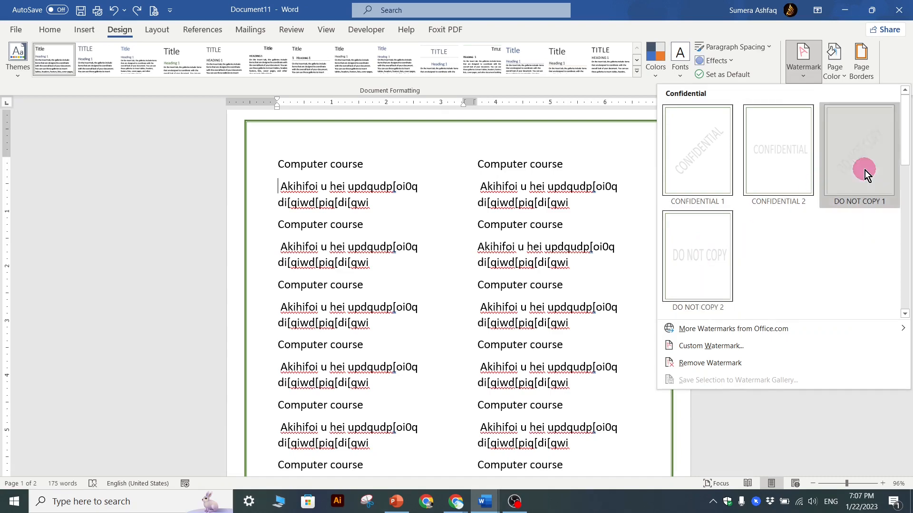
scroll(536, 296, "down", 3, "ctrl")
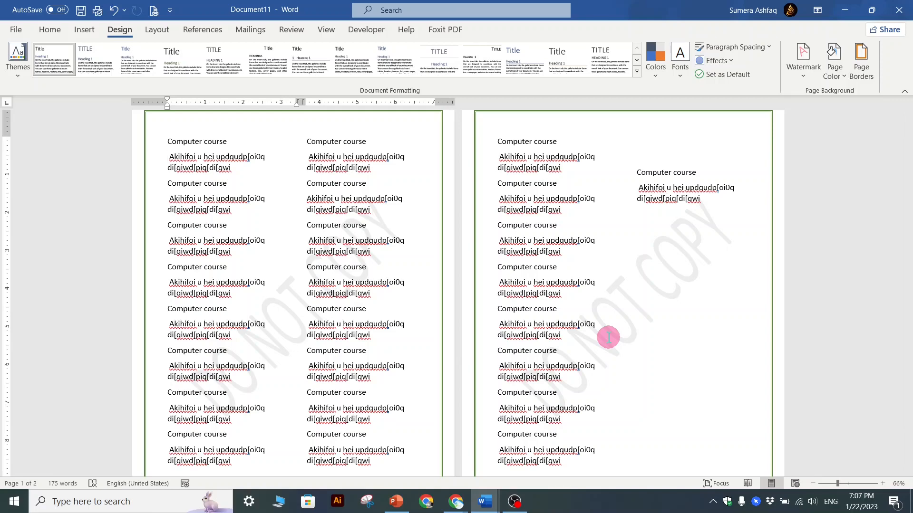
Step: Open the custom watermark settings and replace the watermark text with MS WORD
left_click(801, 71)
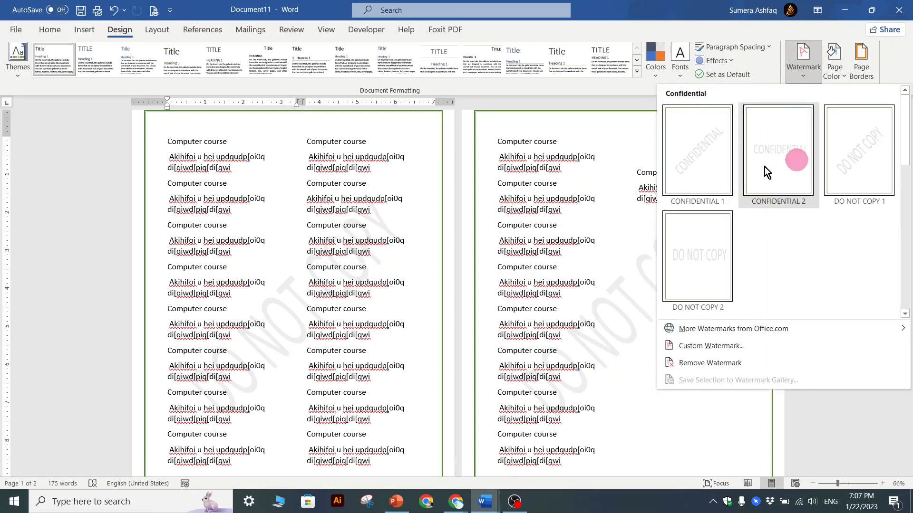
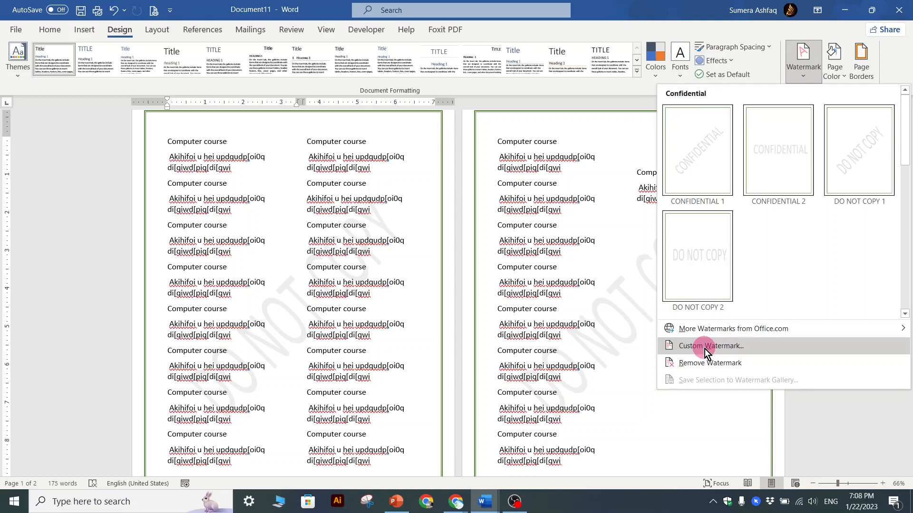
left_click(704, 347)
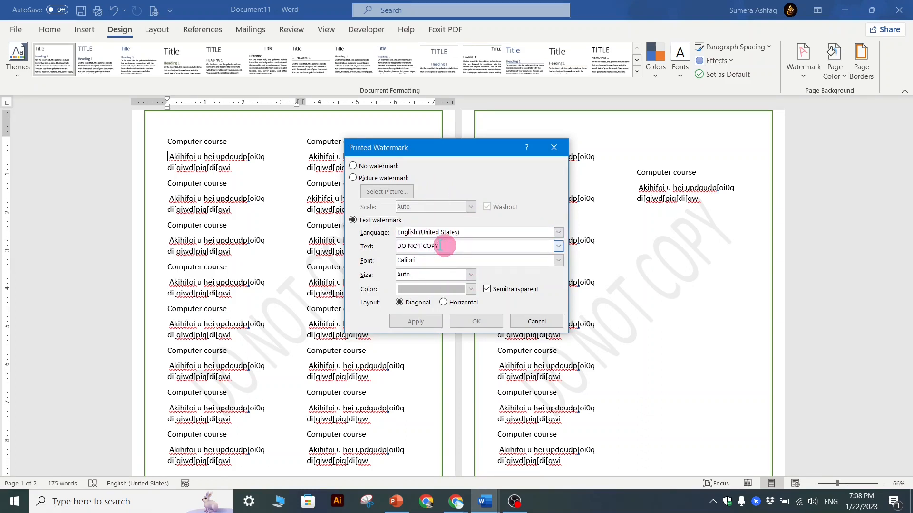
left_click_drag(446, 248, 388, 247)
type("MS WORD")
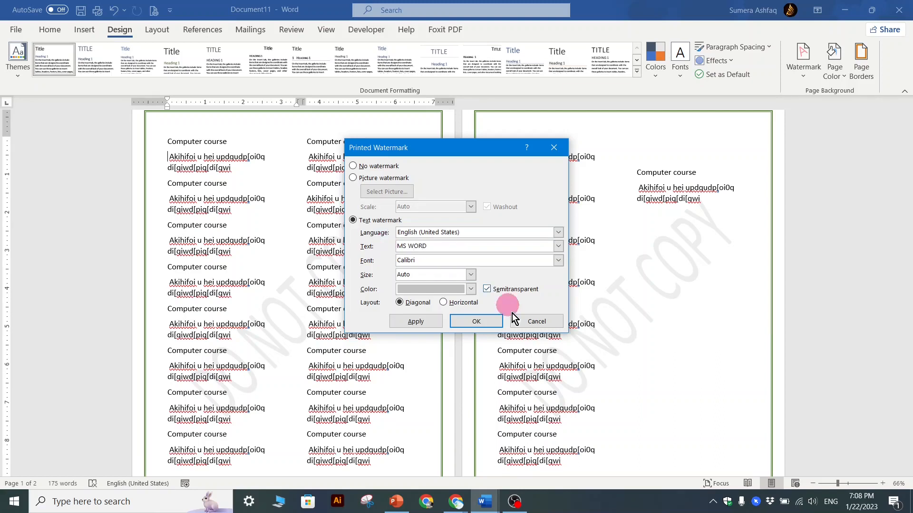
Step: Try Calibri Light as the watermark font, return it to Calibri, and examine the available text sizes
left_click(558, 261)
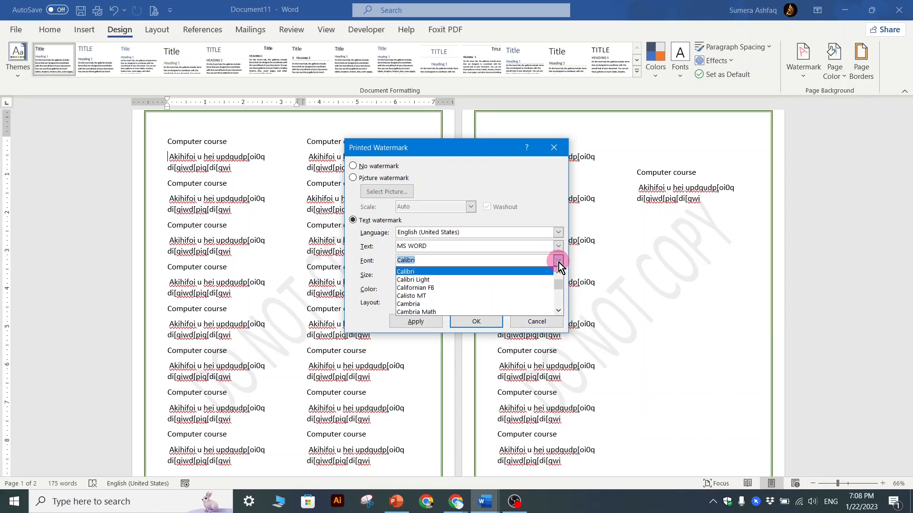
left_click(431, 280)
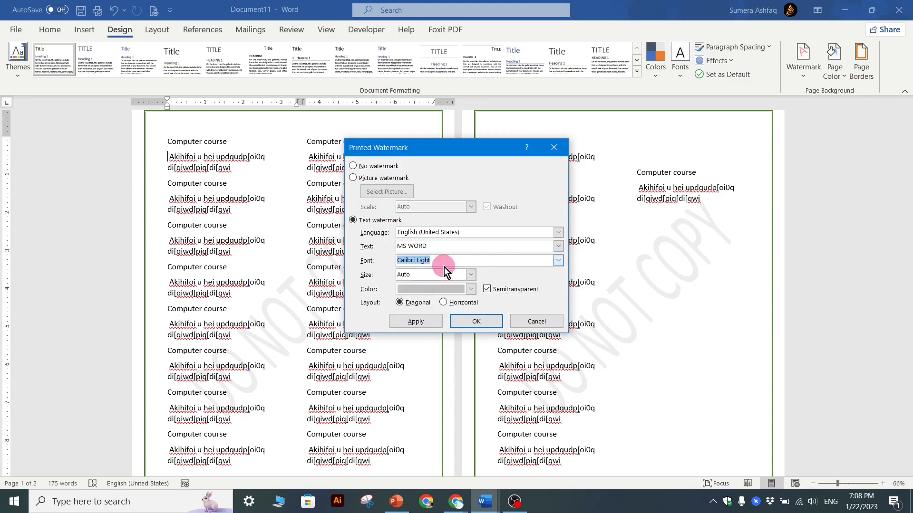
left_click(558, 261)
left_click(419, 272)
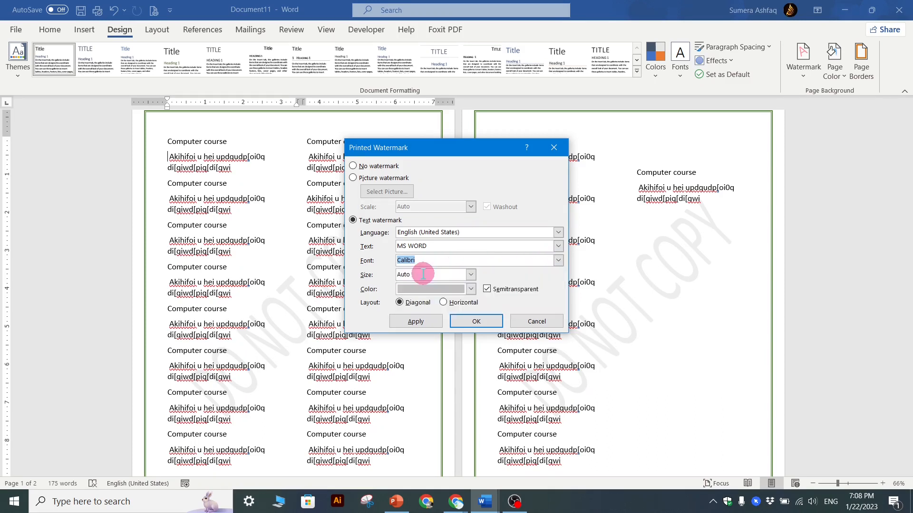
left_click(470, 274)
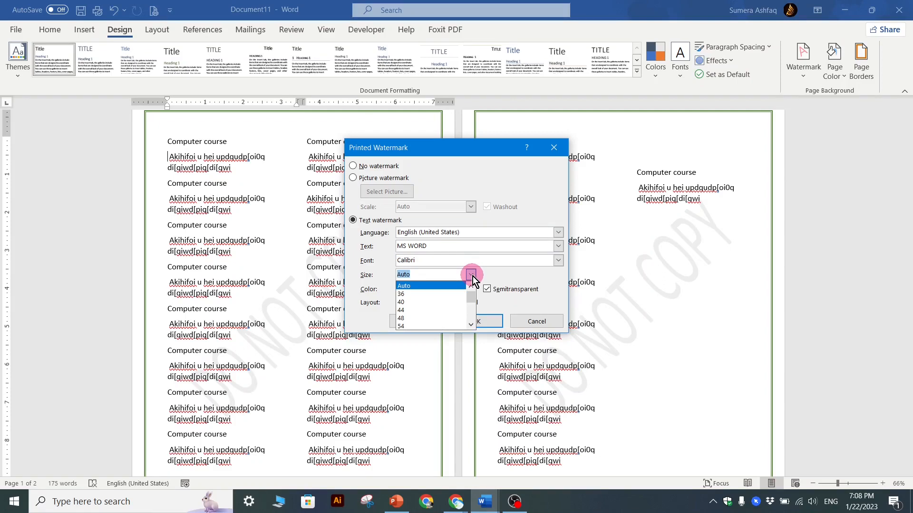
left_click(470, 275)
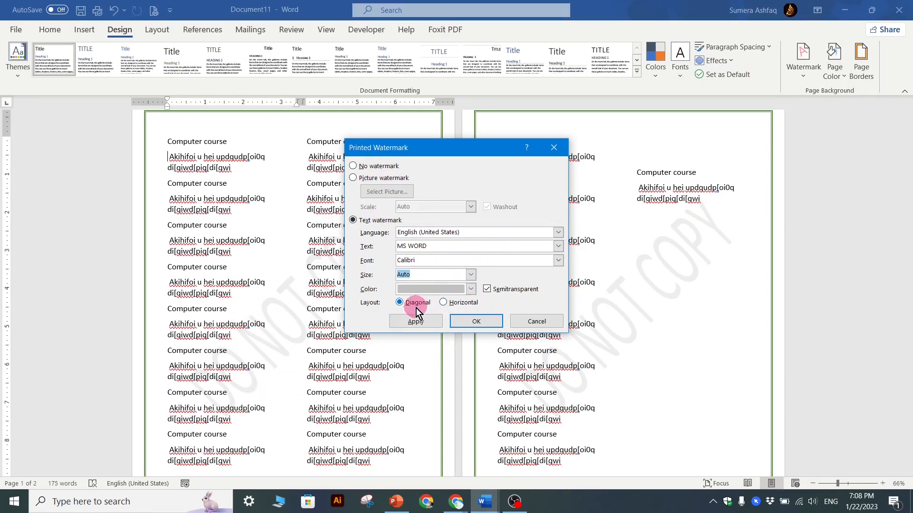
Step: Set the MS WORD watermark to a horizontal layout and apply it to the pages
left_click(443, 302)
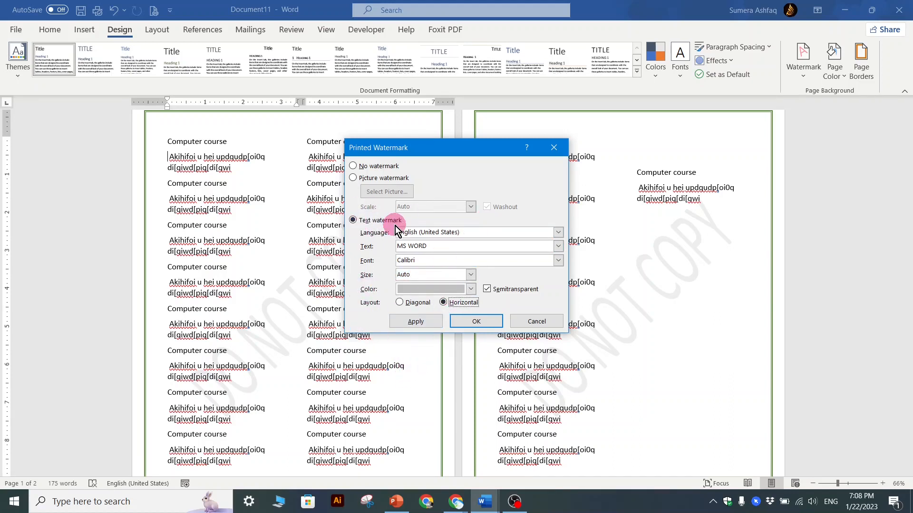
left_click_drag(433, 156, 625, 150)
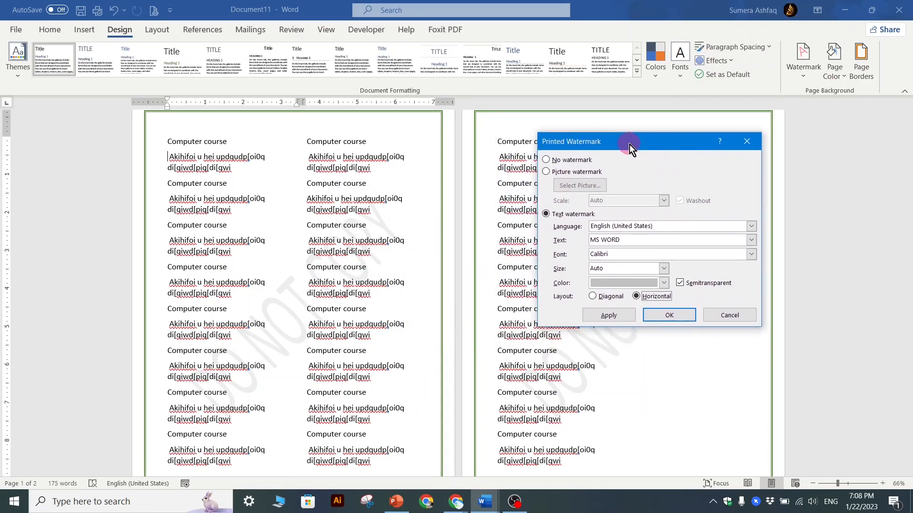
left_click(609, 316)
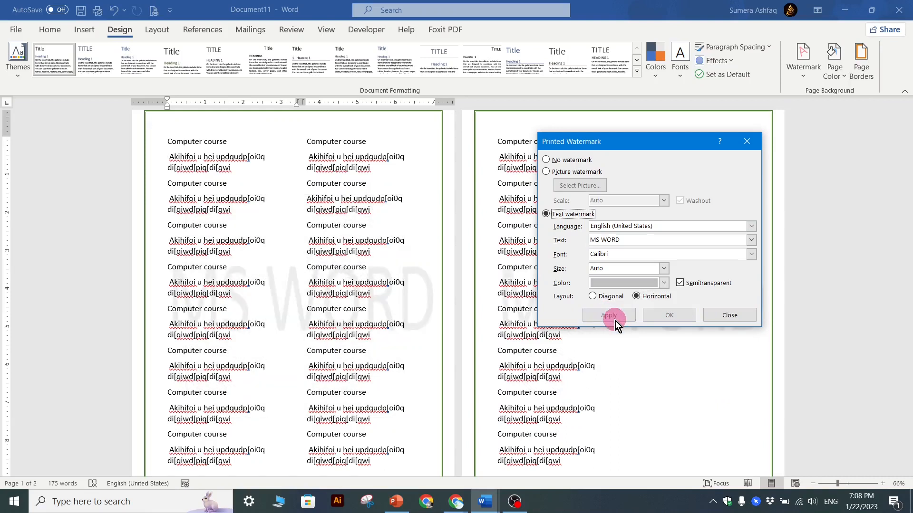
Step: Try the MS WORD watermark in dark gray and in dark green, applying each color to the pages
left_click(664, 283)
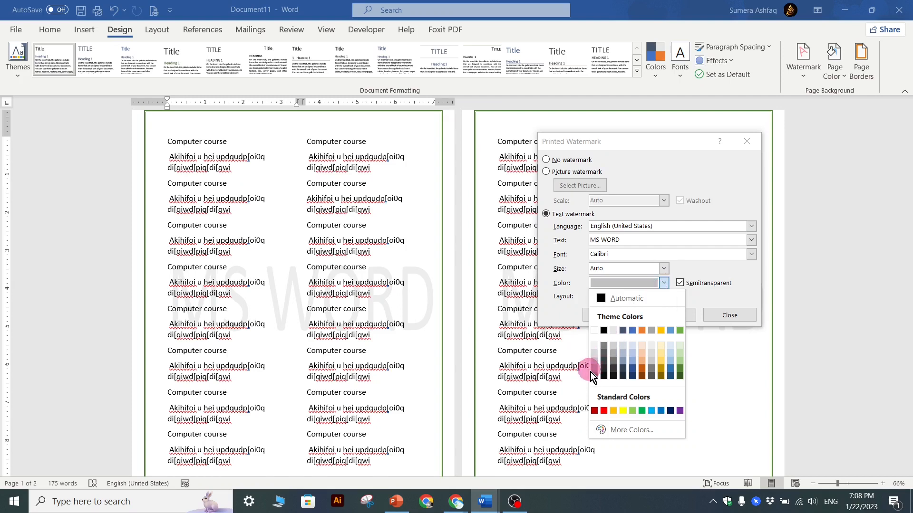
left_click(594, 376)
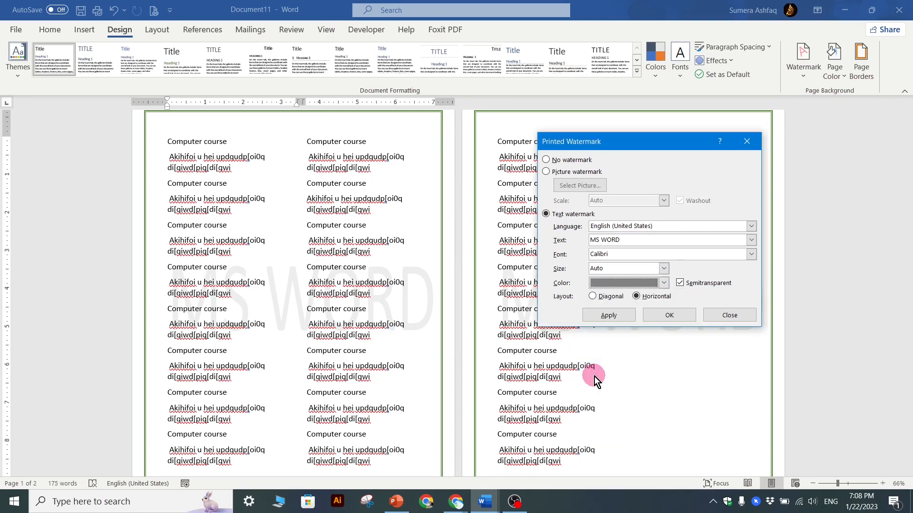
left_click(613, 315)
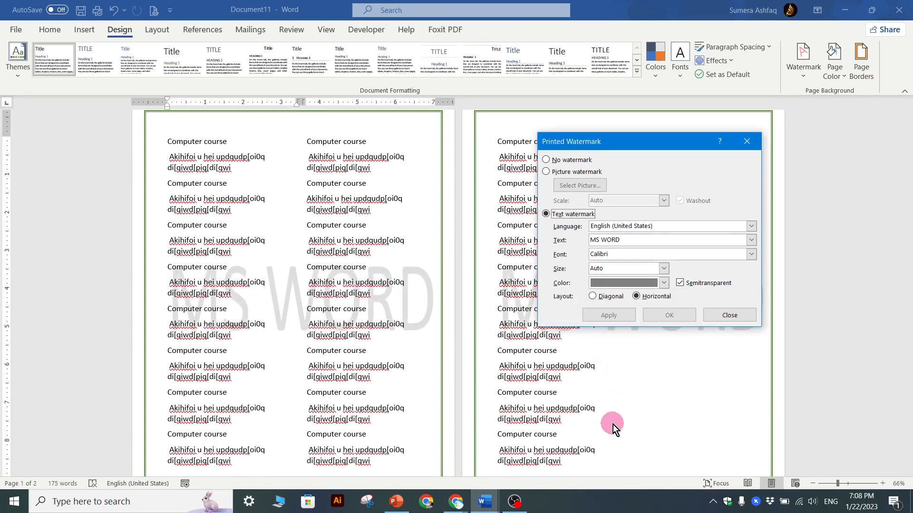
left_click(664, 283)
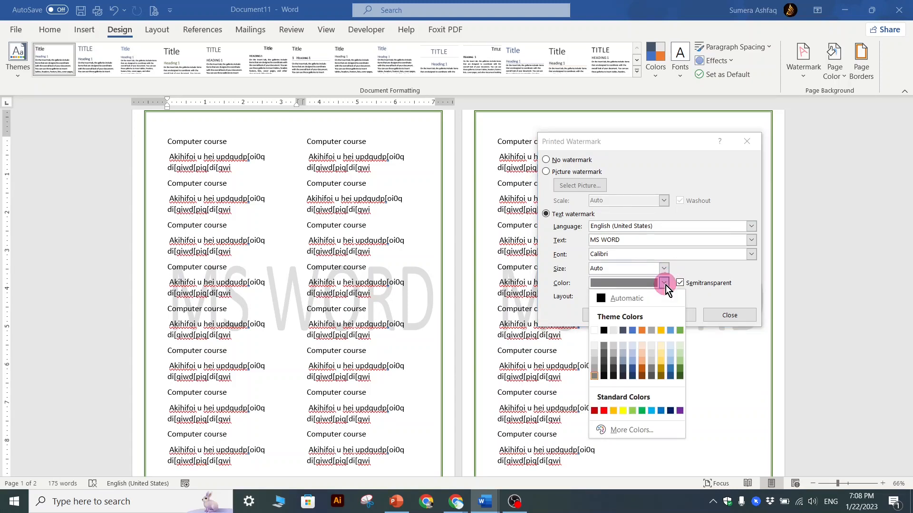
left_click(680, 369)
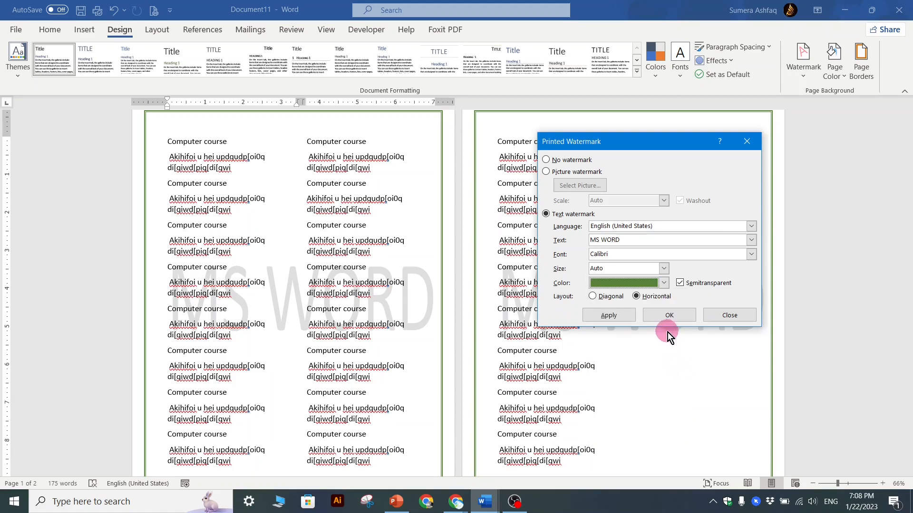
left_click(618, 316)
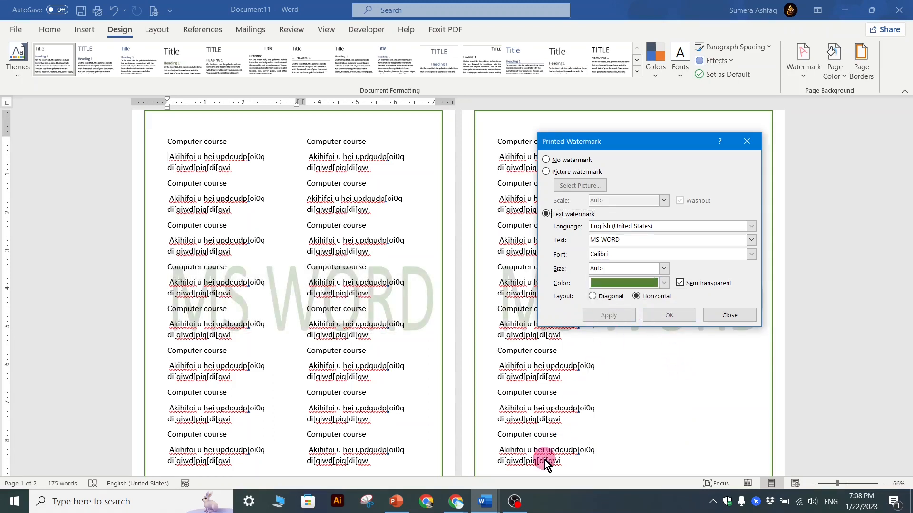
Step: Try a dark gold color for the MS WORD watermark and close the watermark settings
left_click(664, 283)
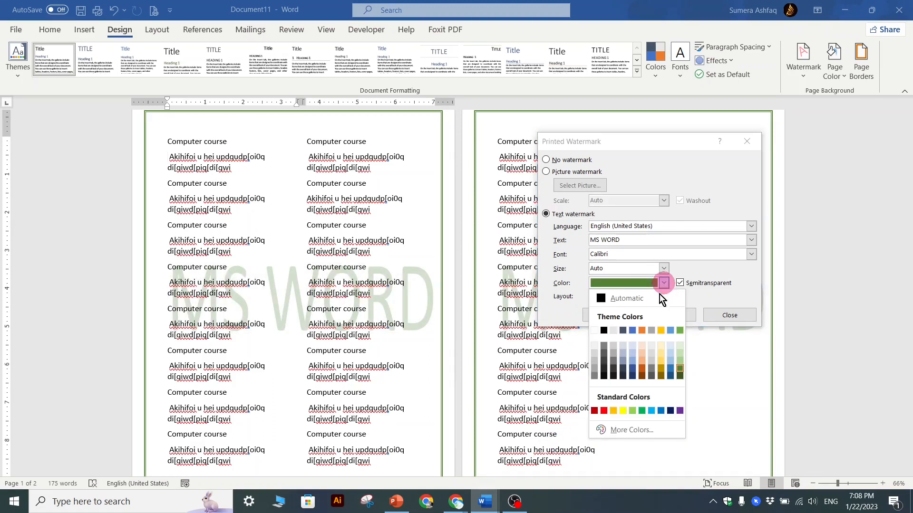
left_click(661, 369)
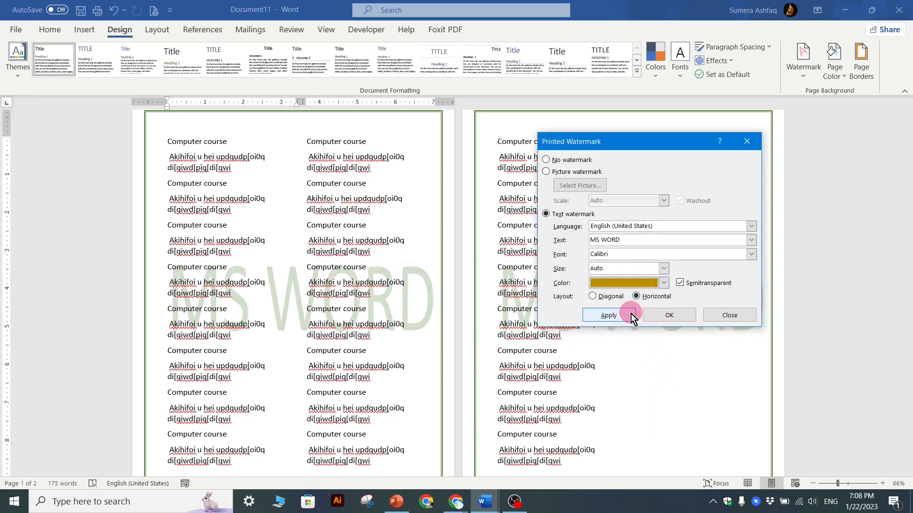
left_click(618, 315)
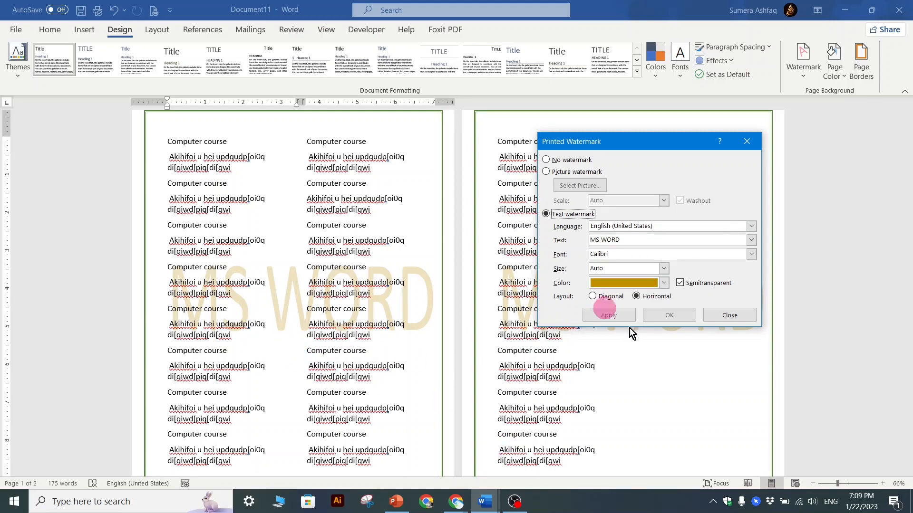
left_click(740, 317)
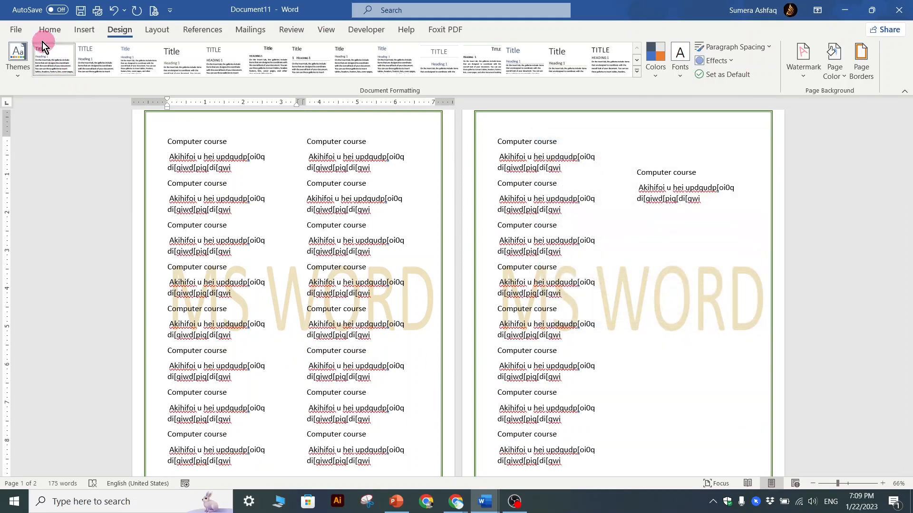
Step: Check the gold MS WORD watermark on both pages in the print preview and return to the document
left_click(153, 11)
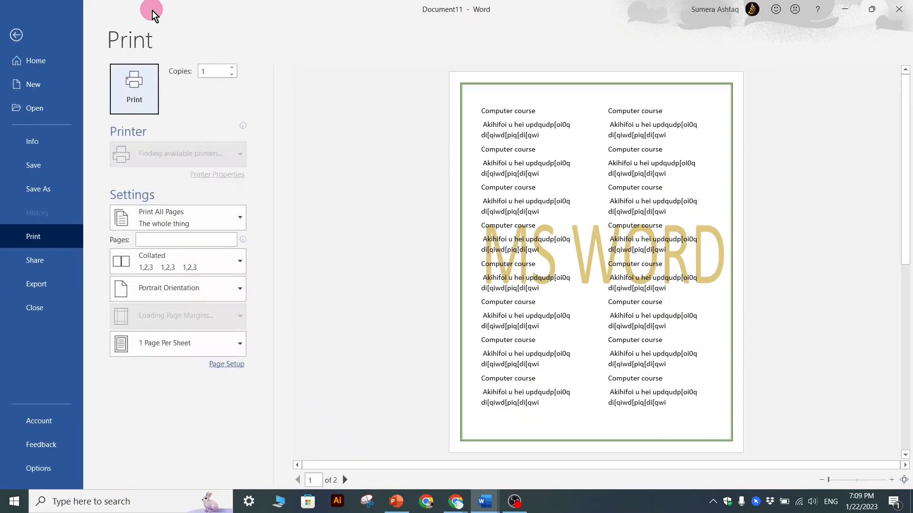
scroll(588, 359, "down", 3)
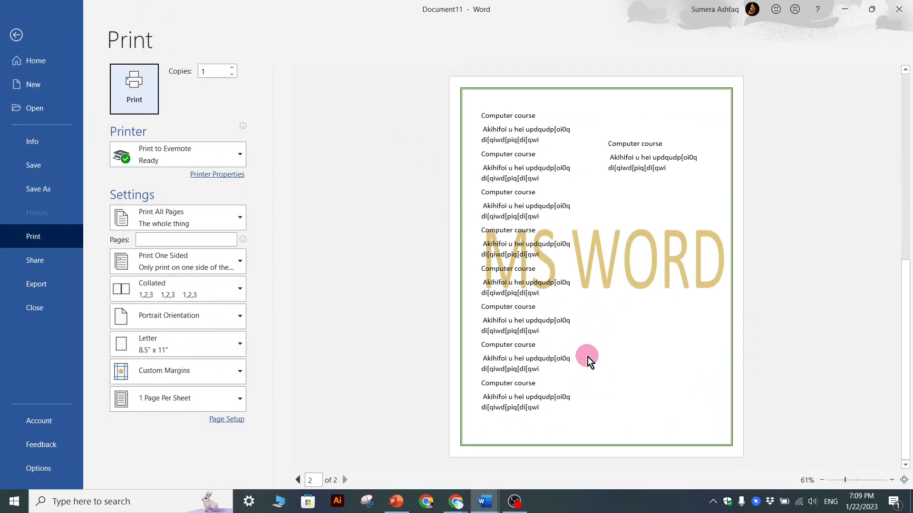
scroll(588, 359, "up", 3)
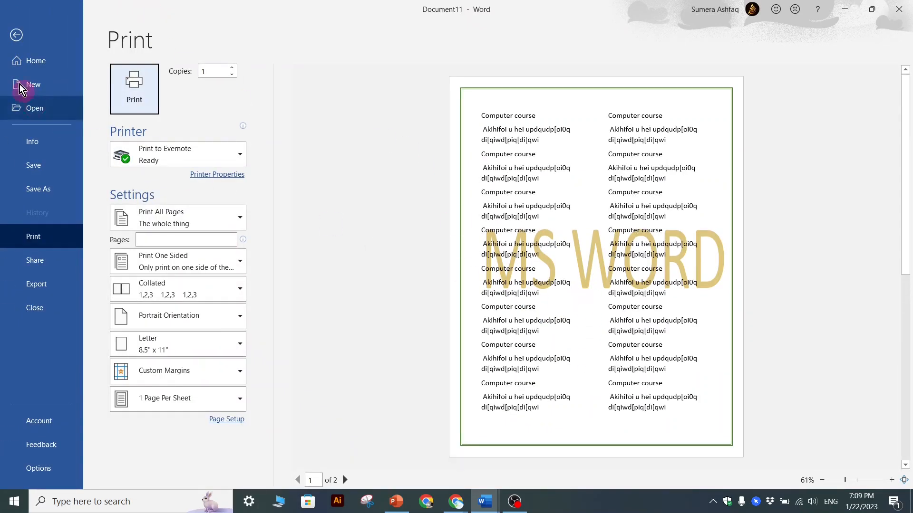
left_click(17, 36)
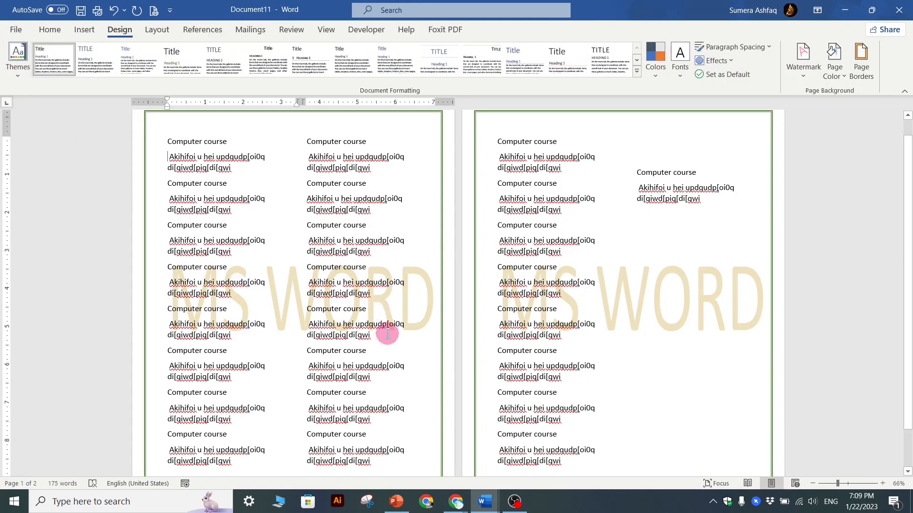
Step: Recolor the MS WORD watermark light gray and check the result in the print preview
left_click(808, 77)
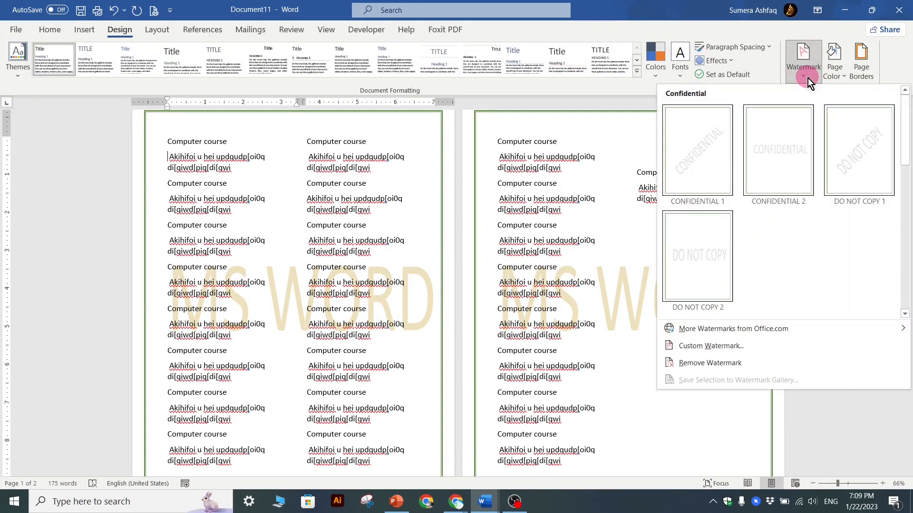
left_click(723, 351)
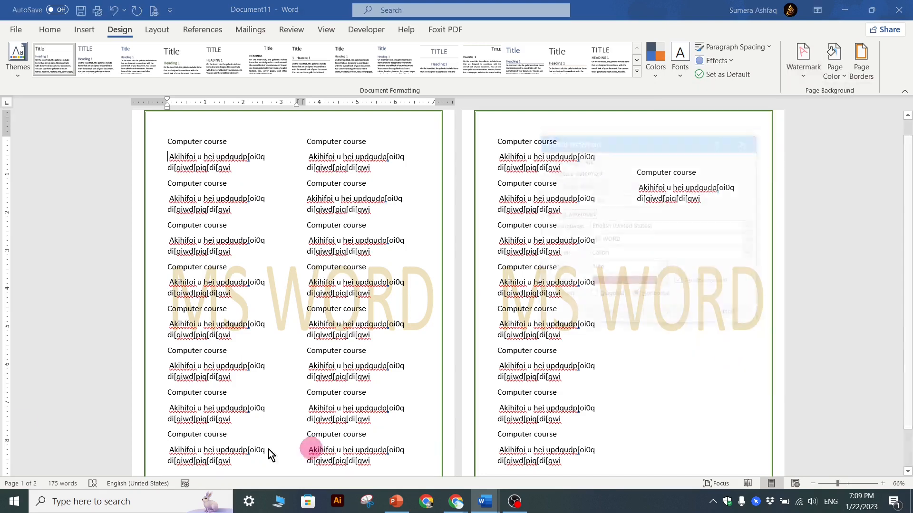
left_click(663, 283)
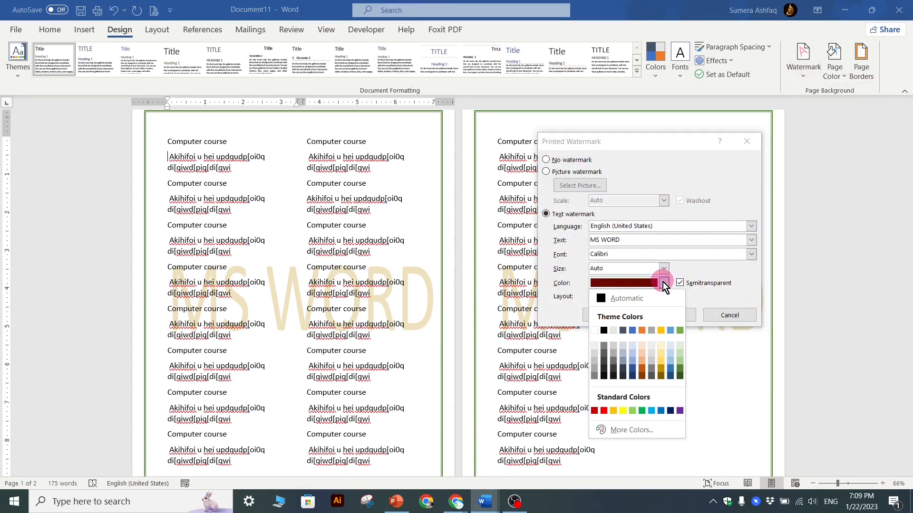
left_click(592, 356)
left_click(602, 321)
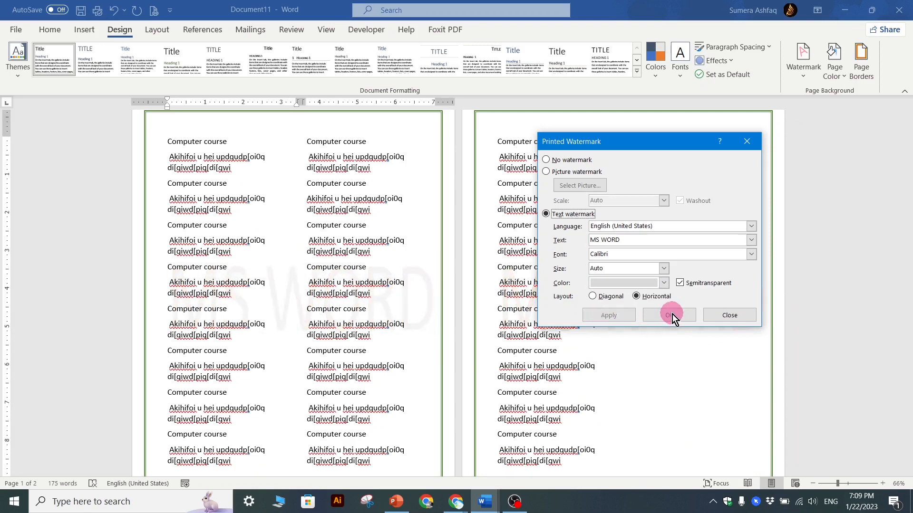
left_click(730, 315)
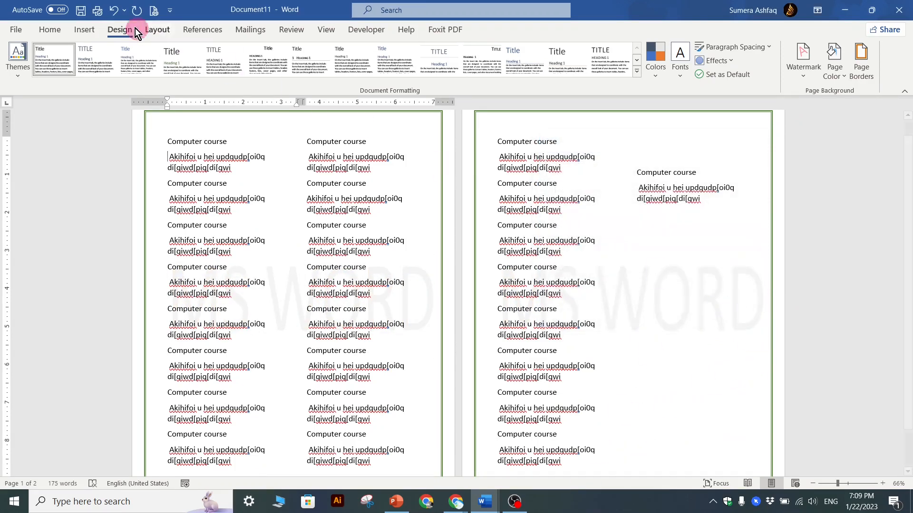
left_click(153, 11)
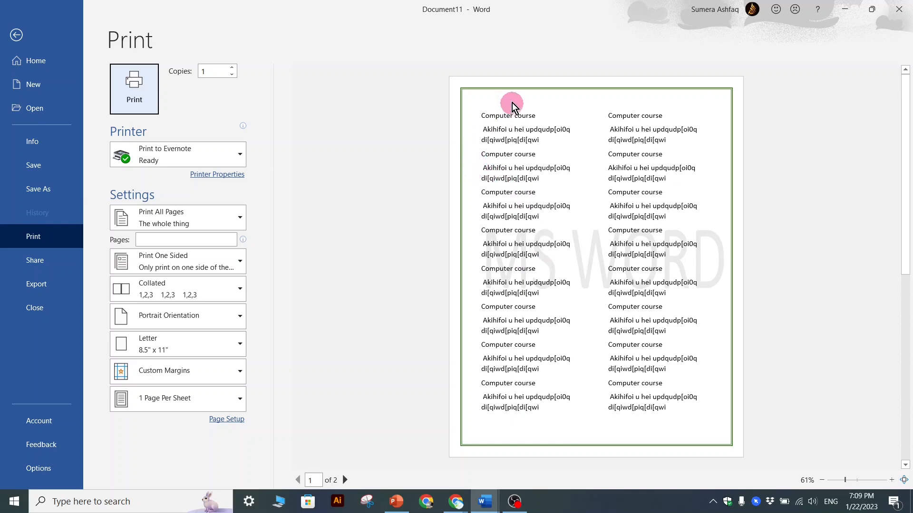
left_click(16, 34)
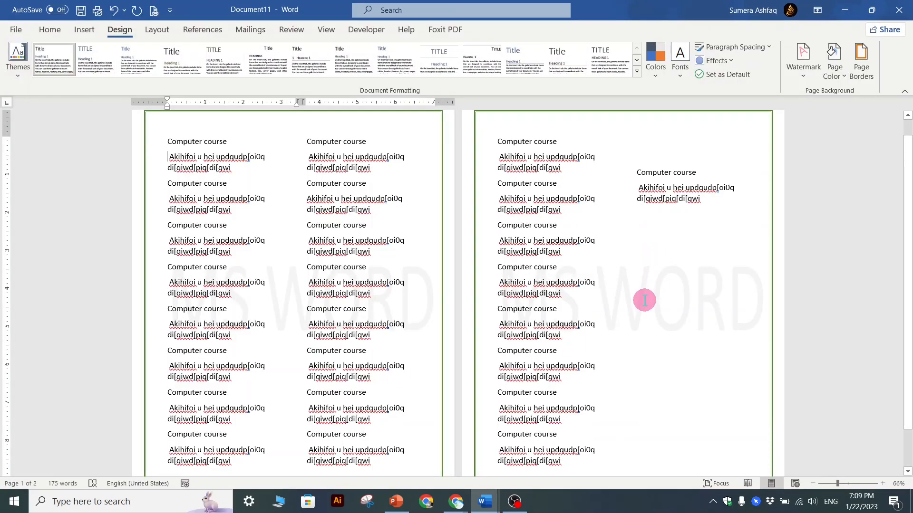
Step: Open the header area that holds the MS WORD watermark and return to the body text
scroll(645, 301, "up", 1)
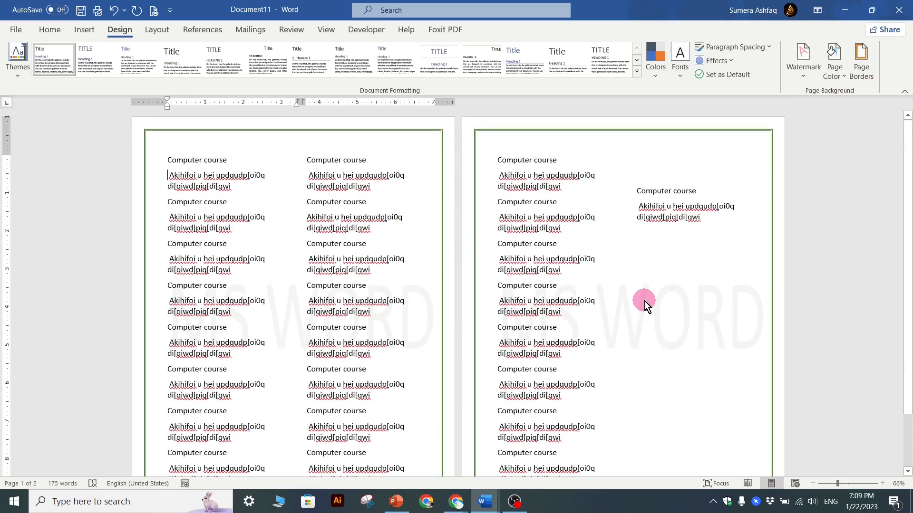
double_click(601, 143)
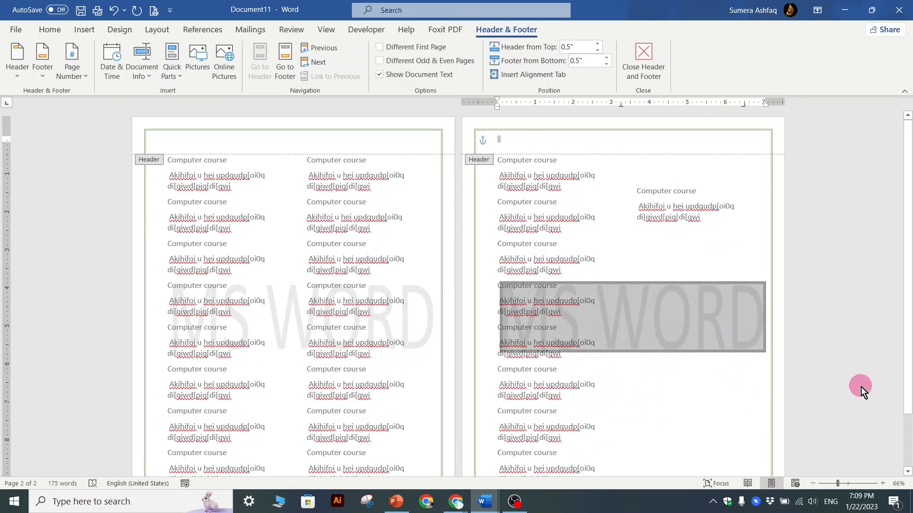
triple_click(268, 328)
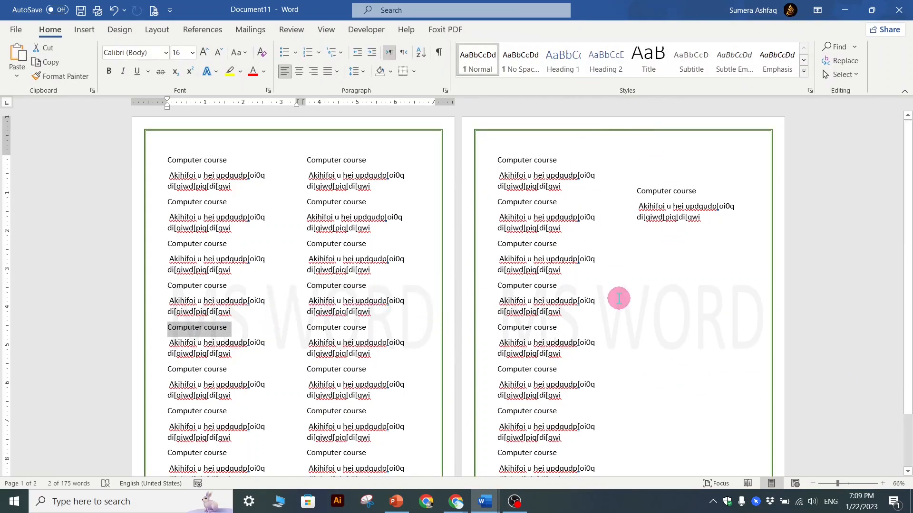
left_click(676, 301)
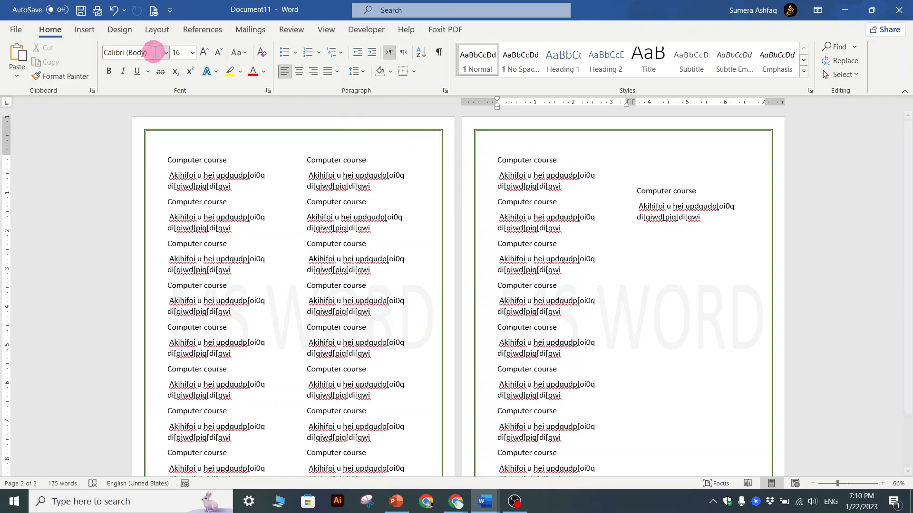
Step: Remove the MS WORD watermark from the document
left_click(119, 29)
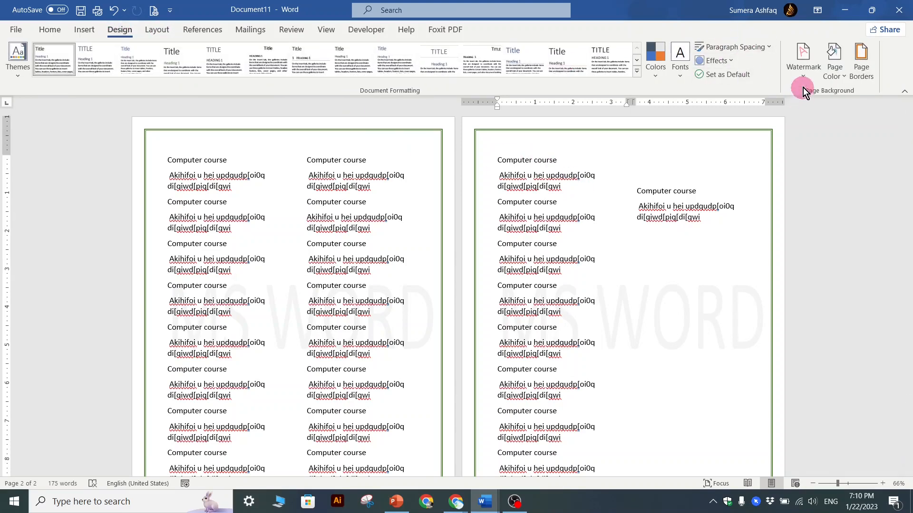
left_click(802, 66)
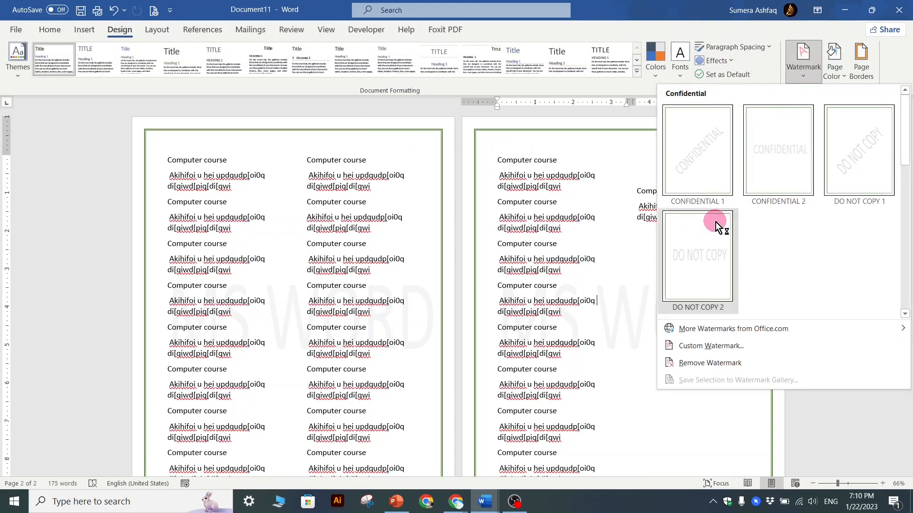
left_click(720, 365)
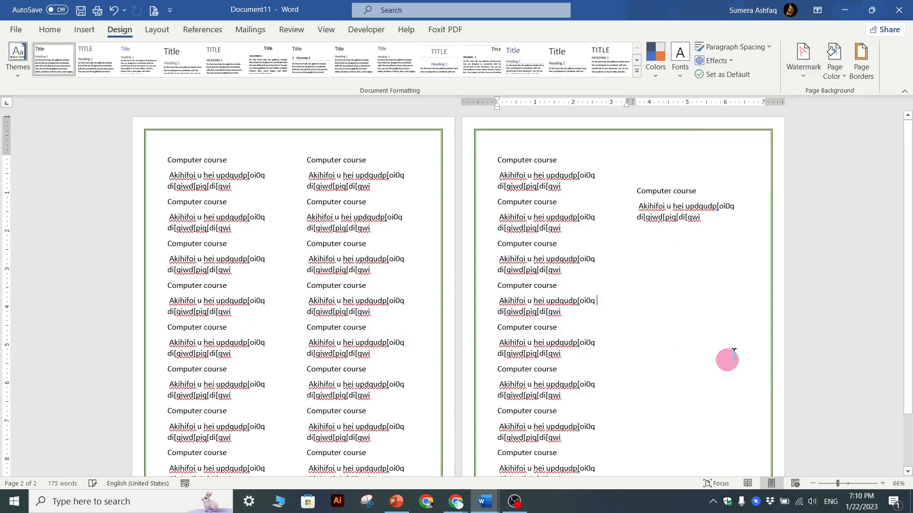
Step: Choose a picture watermark in the custom watermark settings and search Bing images for "computer"
left_click(807, 72)
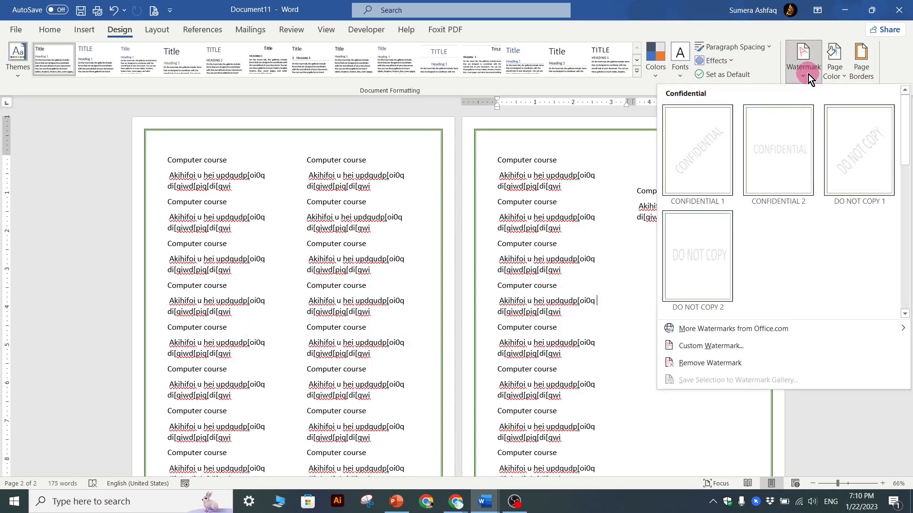
left_click(712, 346)
left_click(558, 172)
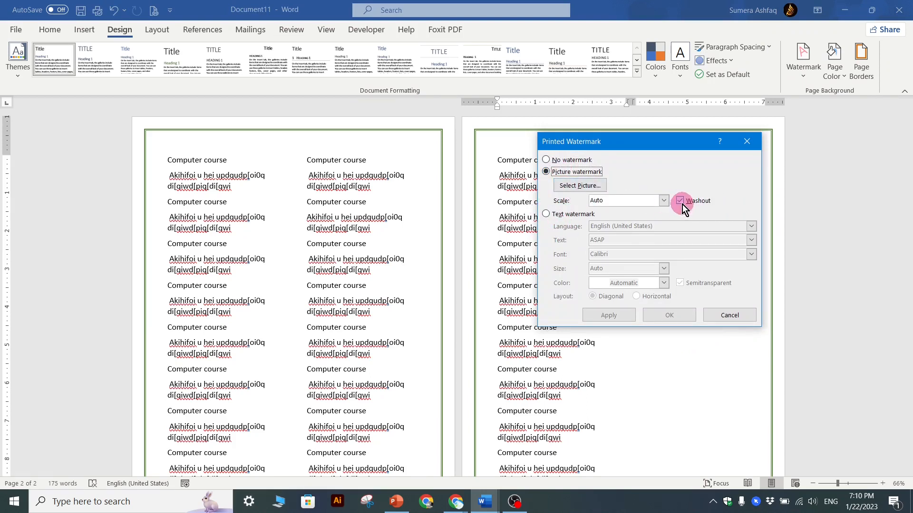
left_click(590, 188)
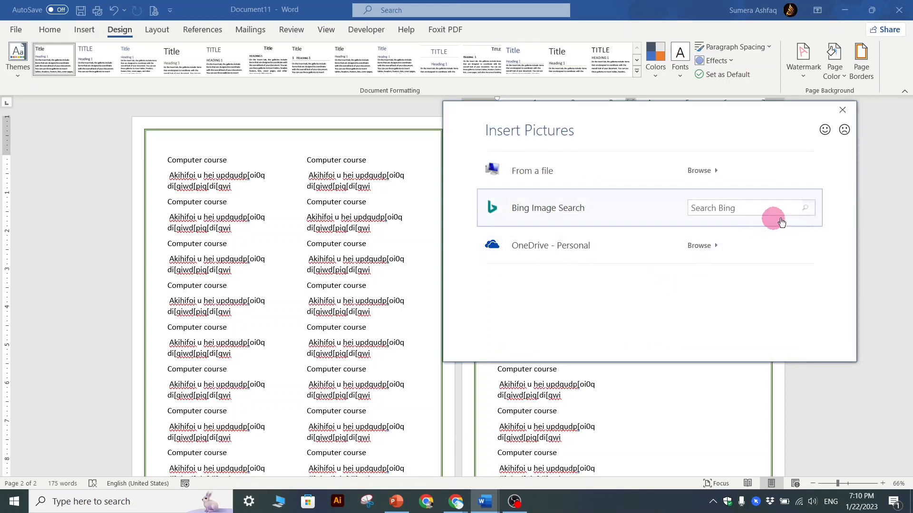
left_click(728, 211)
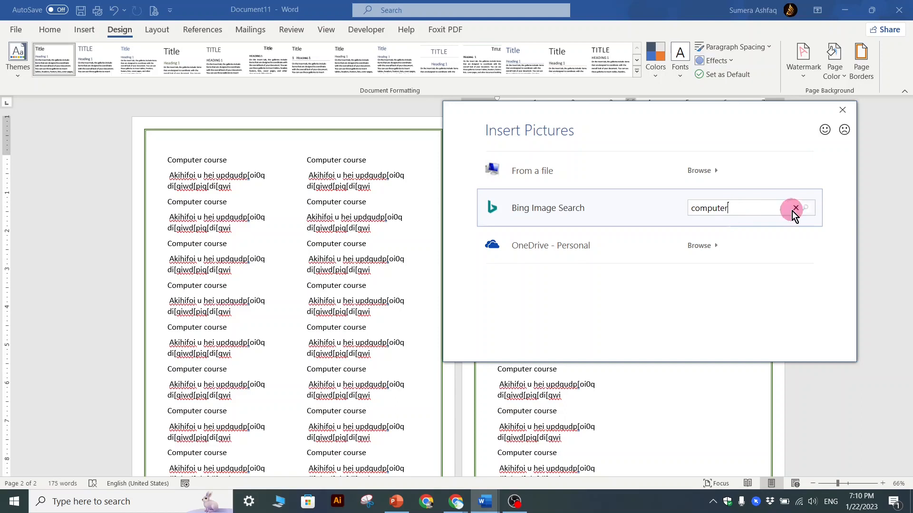
left_click(804, 210)
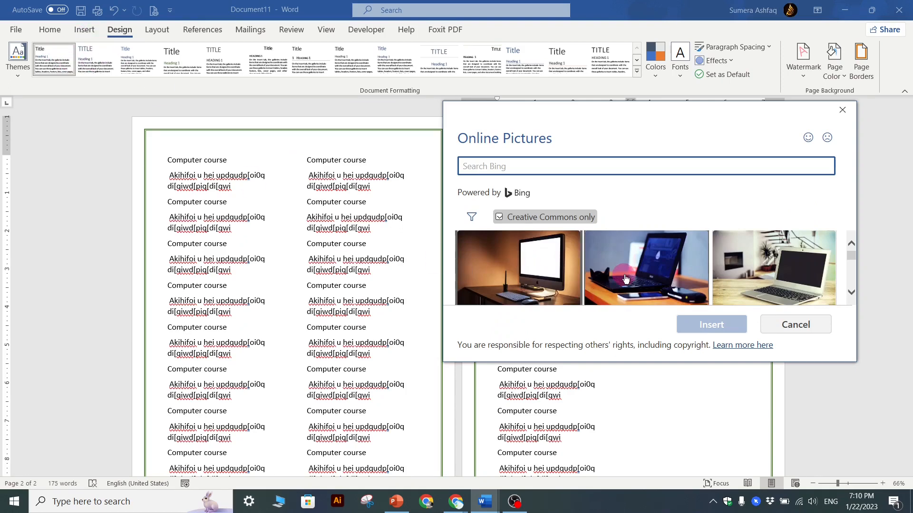
Step: Insert the online photo of the open silver laptop as the watermark picture and try applying it with Washout
left_click(782, 275)
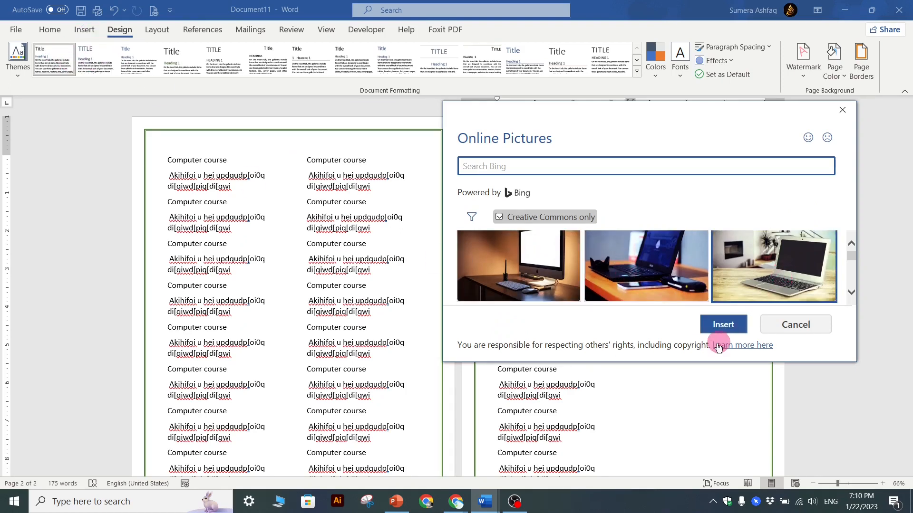
left_click(719, 325)
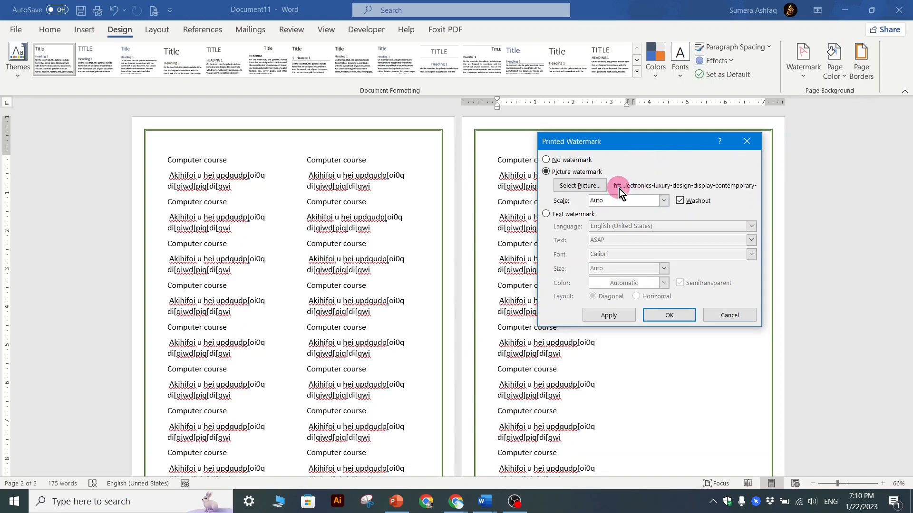
left_click(619, 316)
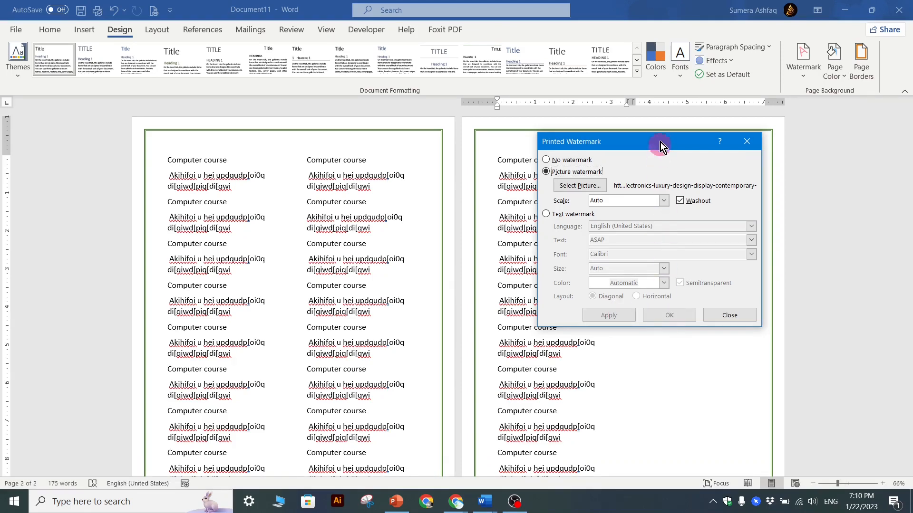
mouse_move(655, 142)
left_mouse_down()
mouse_move(600, 365)
mouse_move(597, 289)
mouse_move(644, 155)
left_mouse_up()
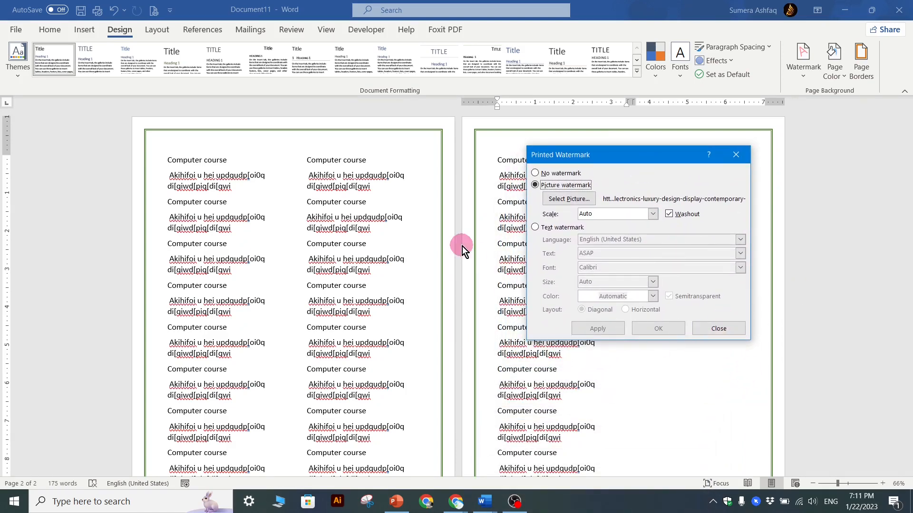
Step: Look for a watermark picture in the OneDrive Pictures folder and cancel the picture selection
left_click(564, 208)
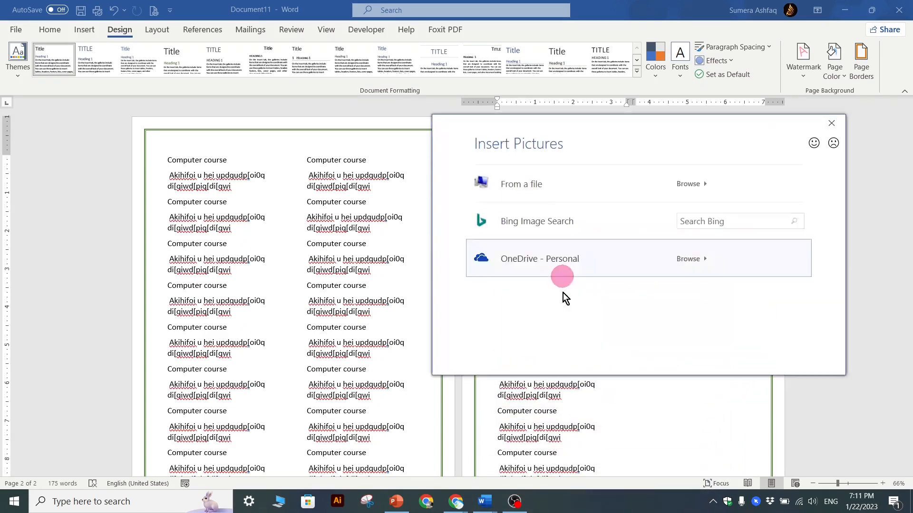
left_click(548, 259)
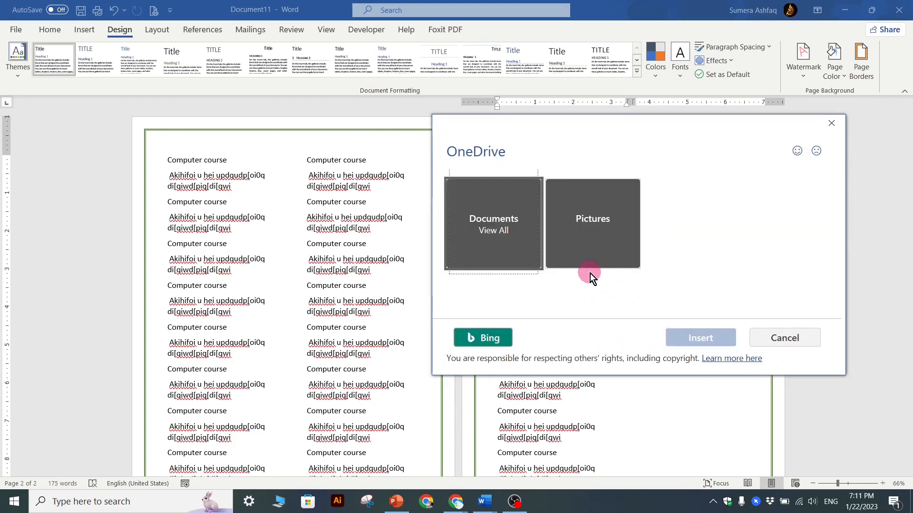
left_click(583, 241)
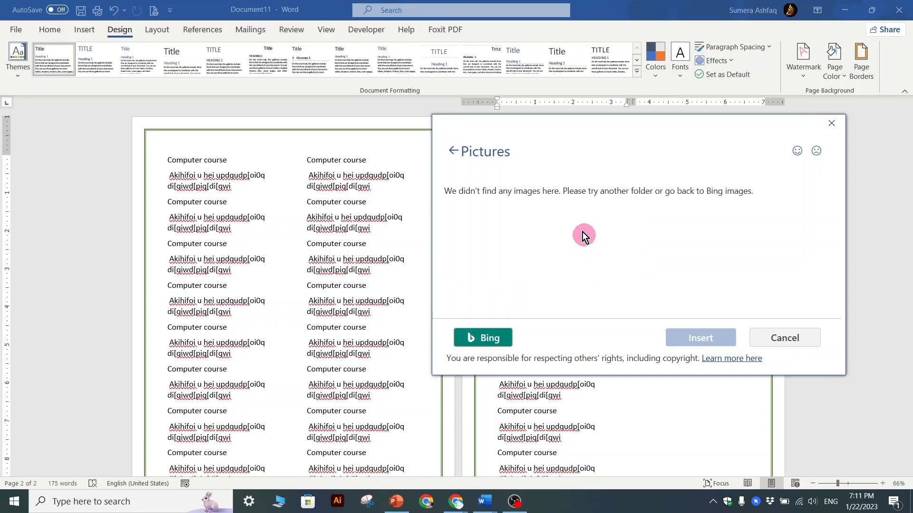
left_click(457, 155)
left_click(799, 339)
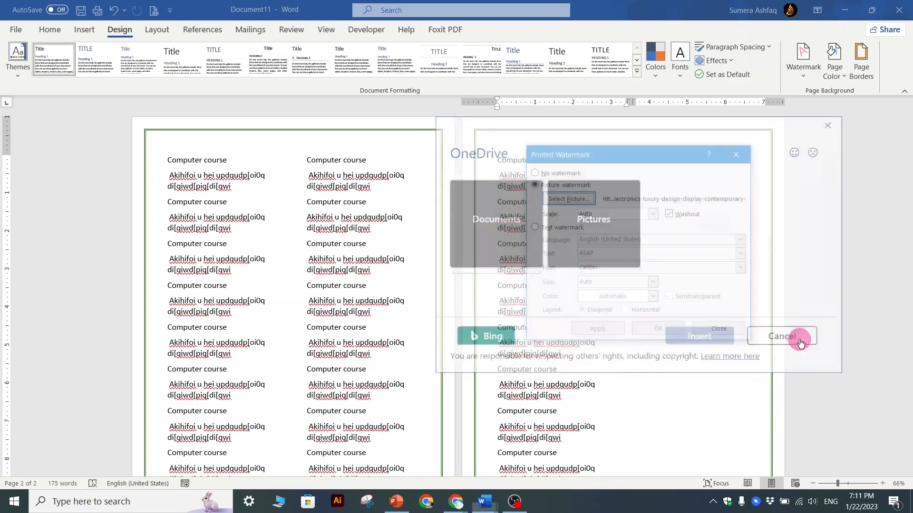
Step: Try applying the online picture watermark again, check it in the print preview and return to the document
left_click(656, 329)
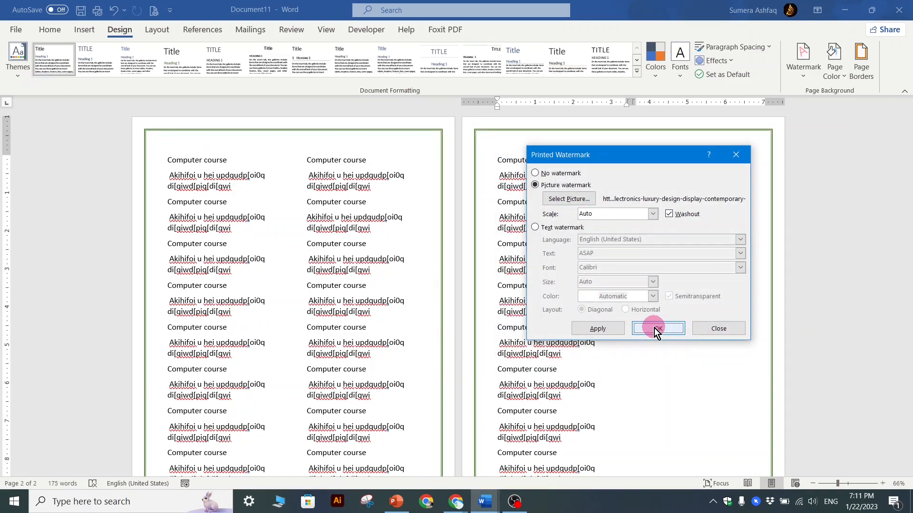
left_click(600, 333)
left_click(705, 328)
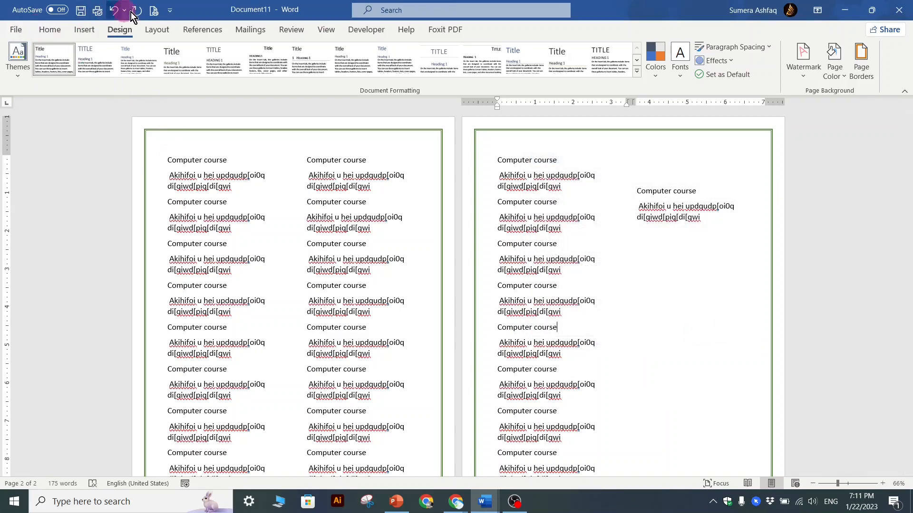
left_click(154, 10)
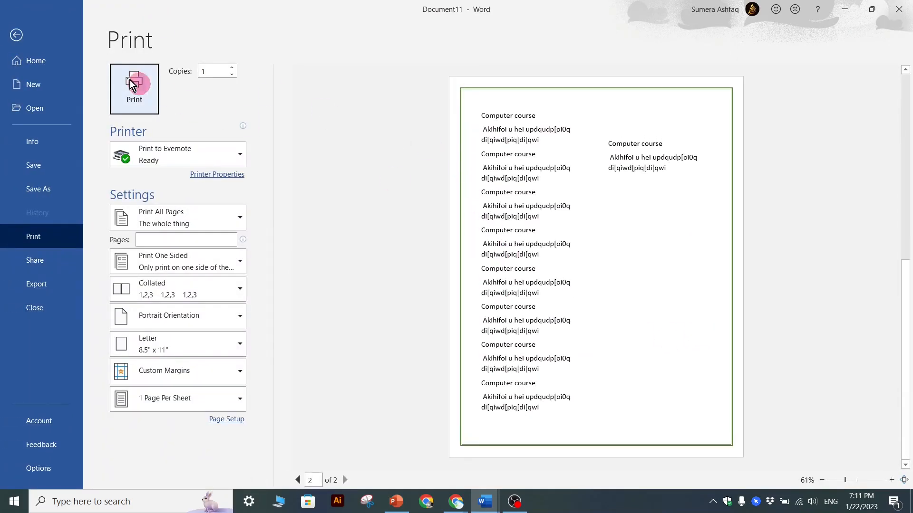
left_click(16, 35)
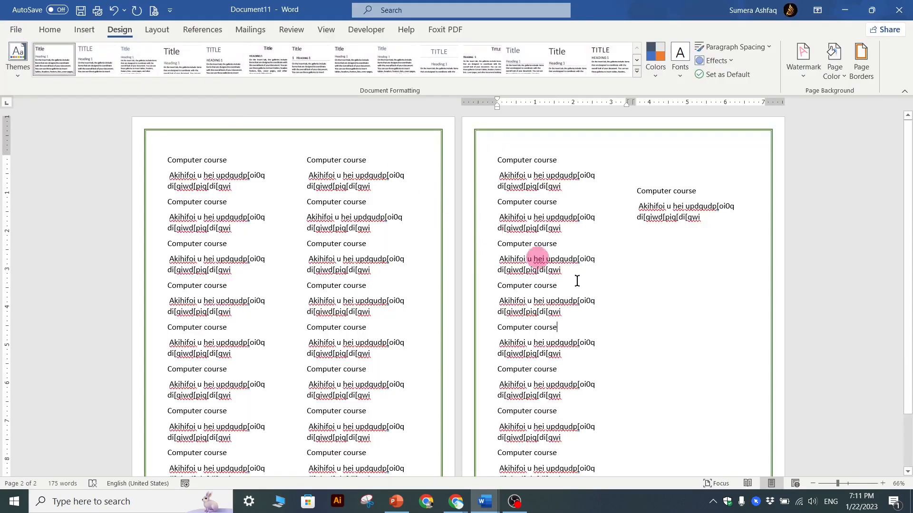
Step: Remove the current watermark and set the custom watermark type to picture
left_click(805, 71)
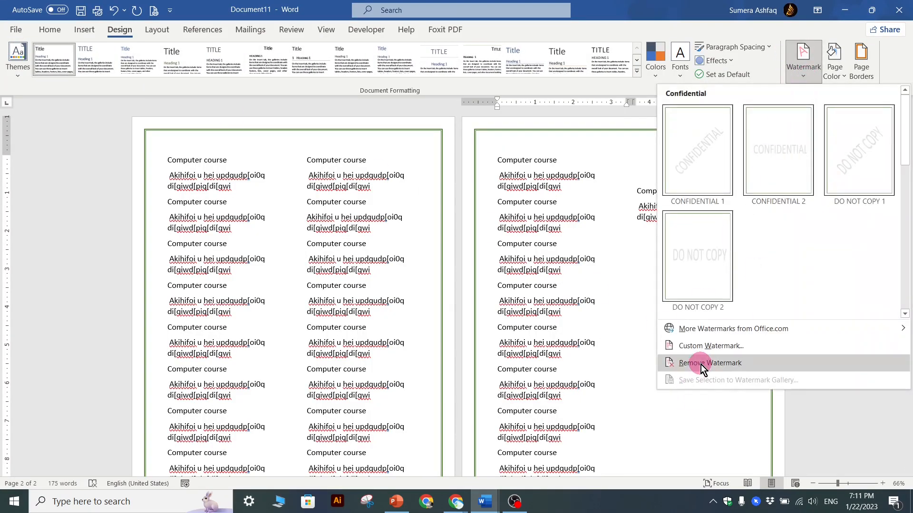
left_click(701, 364)
left_click(816, 68)
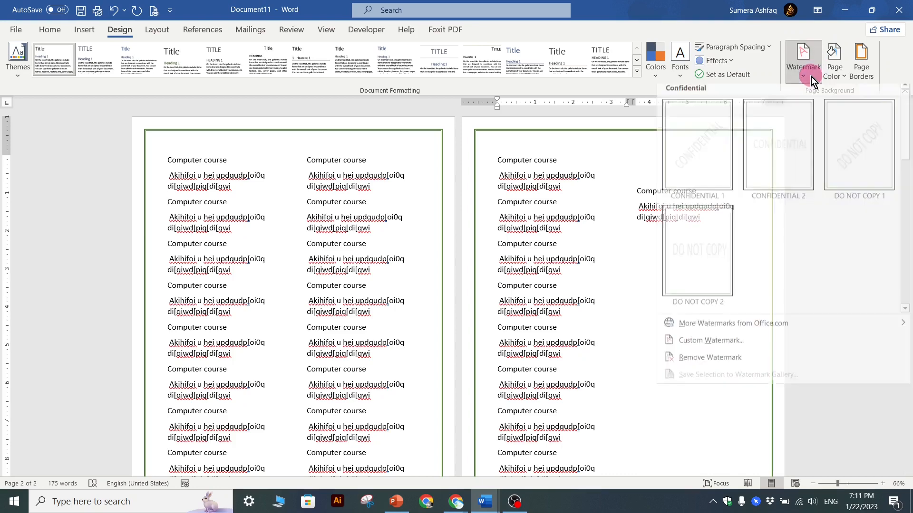
left_click(705, 349)
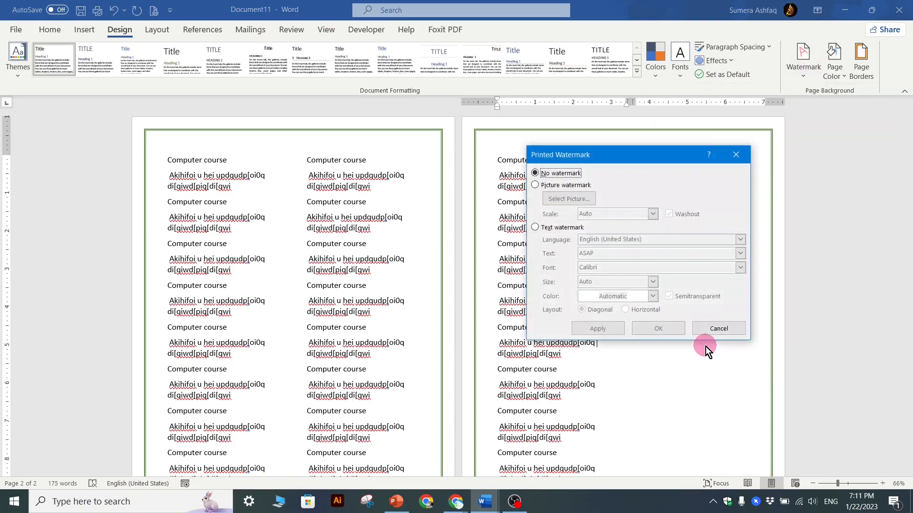
left_click(536, 185)
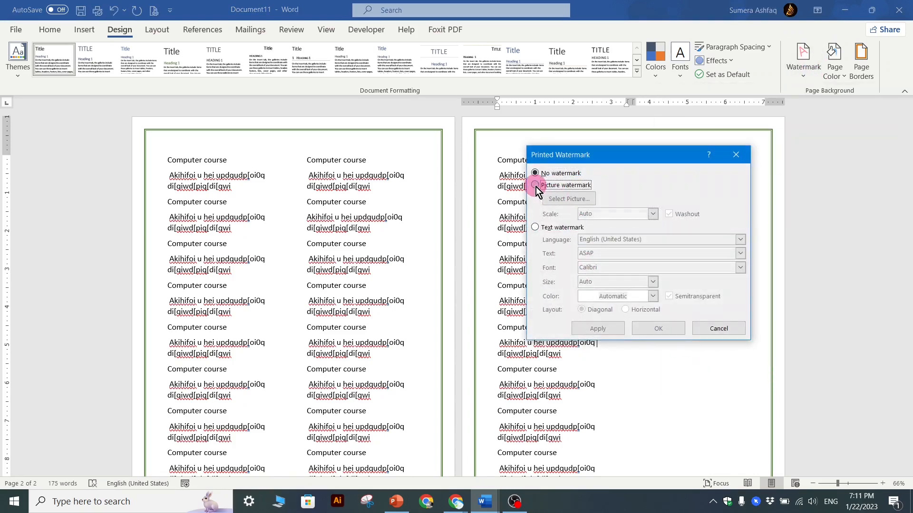
Step: Select Laptop back2.jpg from the Misl folder in Dropbox as the watermark picture
left_click(561, 198)
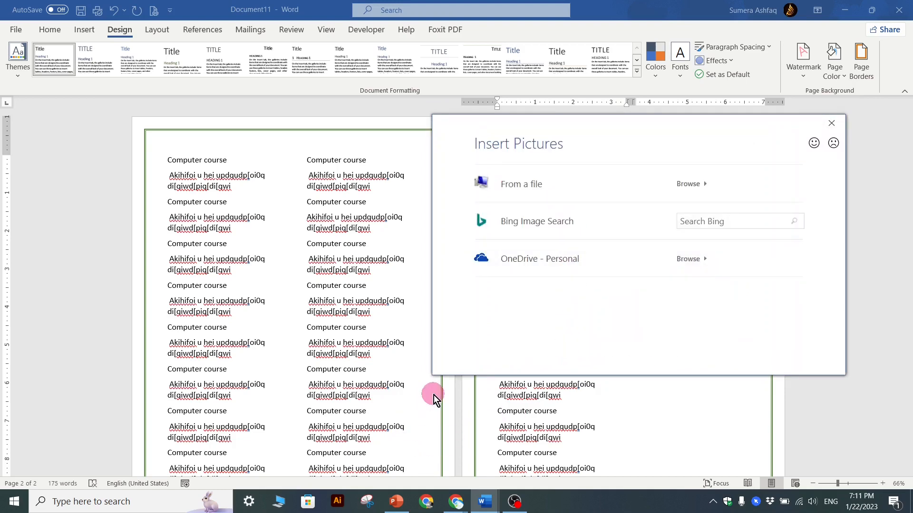
left_click(698, 185)
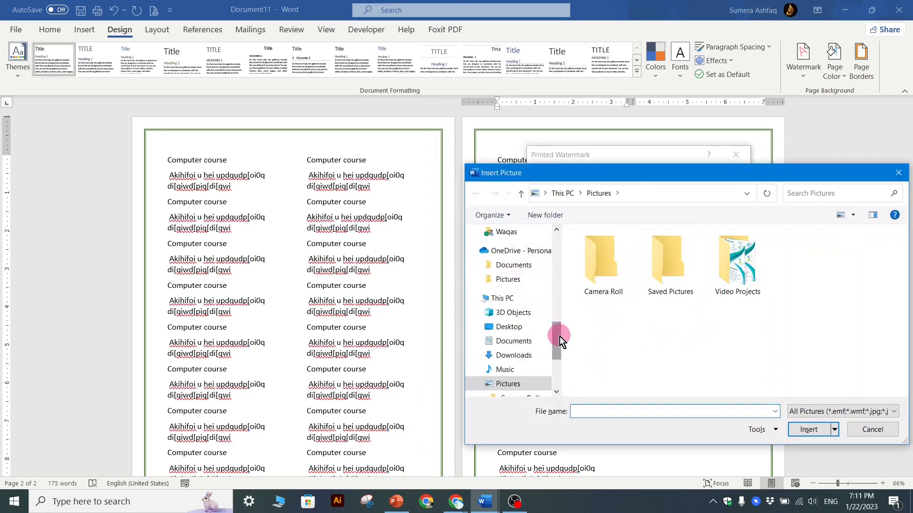
left_click_drag(558, 338, 564, 246)
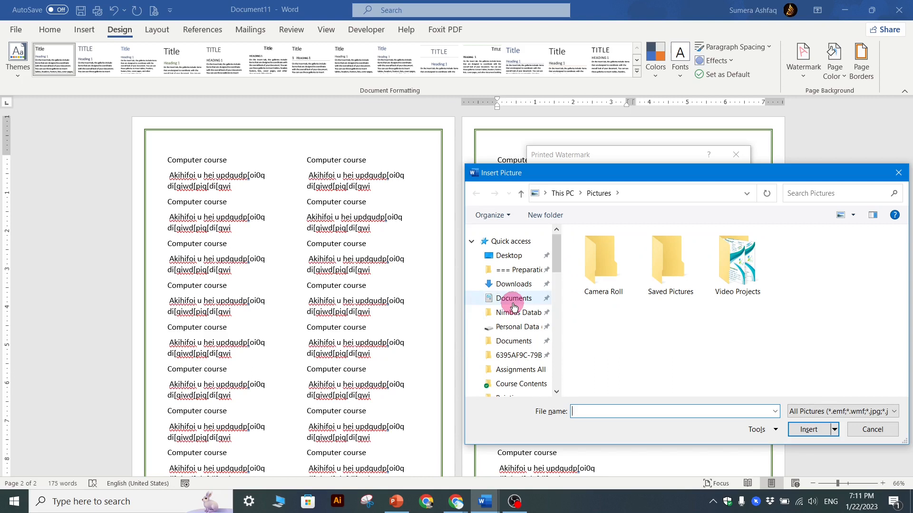
scroll(513, 306, "down", 4)
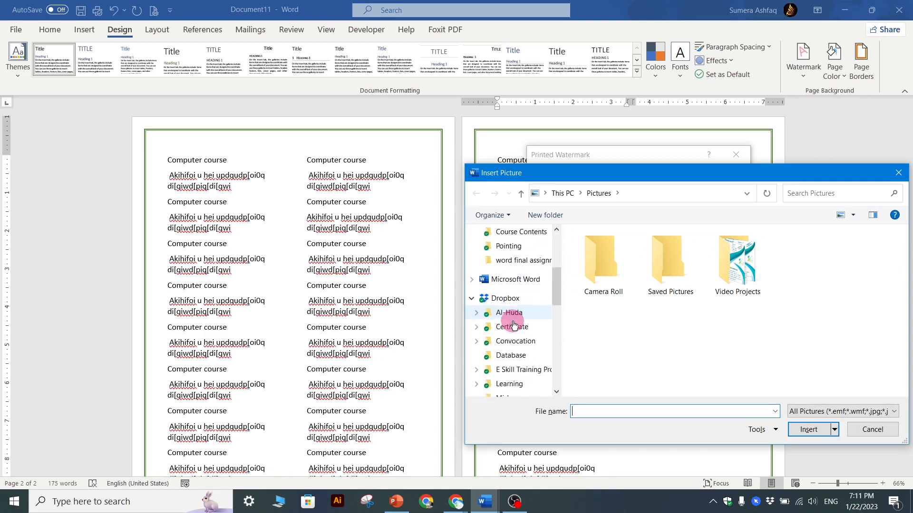
scroll(513, 326, "down", 2)
left_click(504, 370)
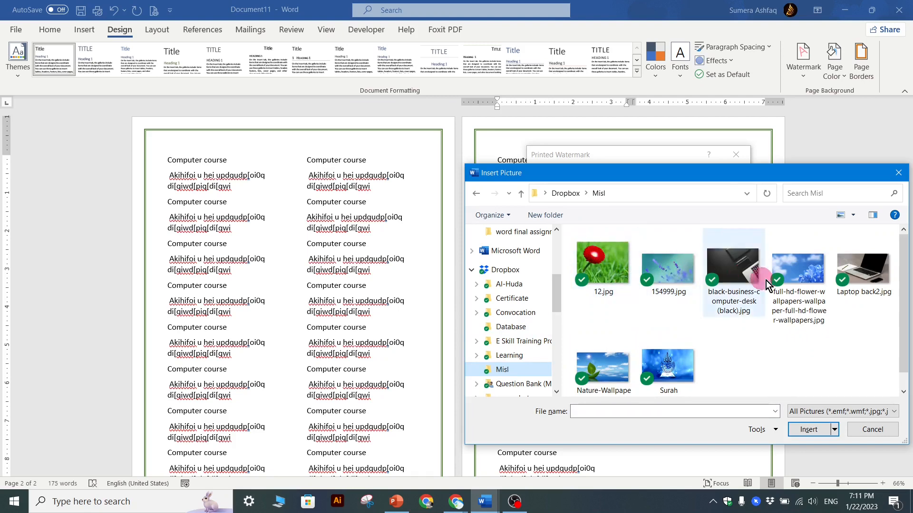
left_click(854, 290)
left_click(809, 430)
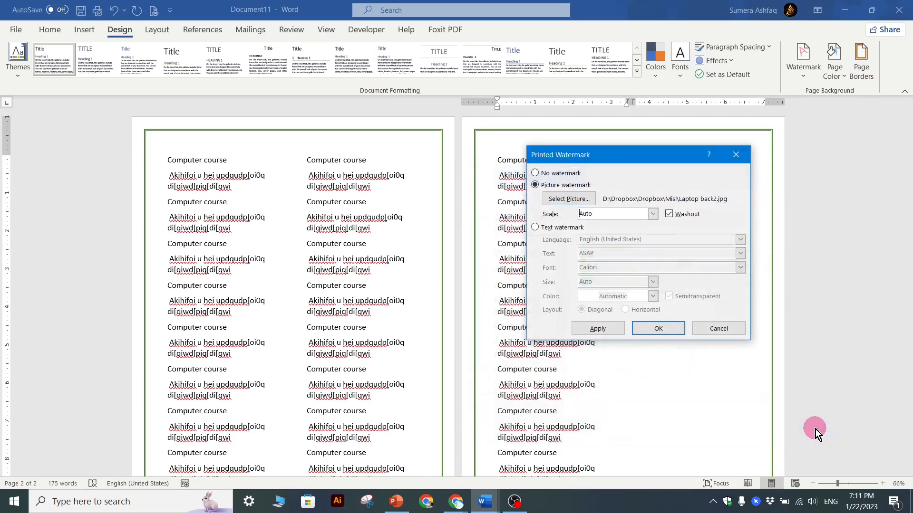
Step: Apply the laptop picture watermark to the pages and check it in the print preview
left_click(600, 329)
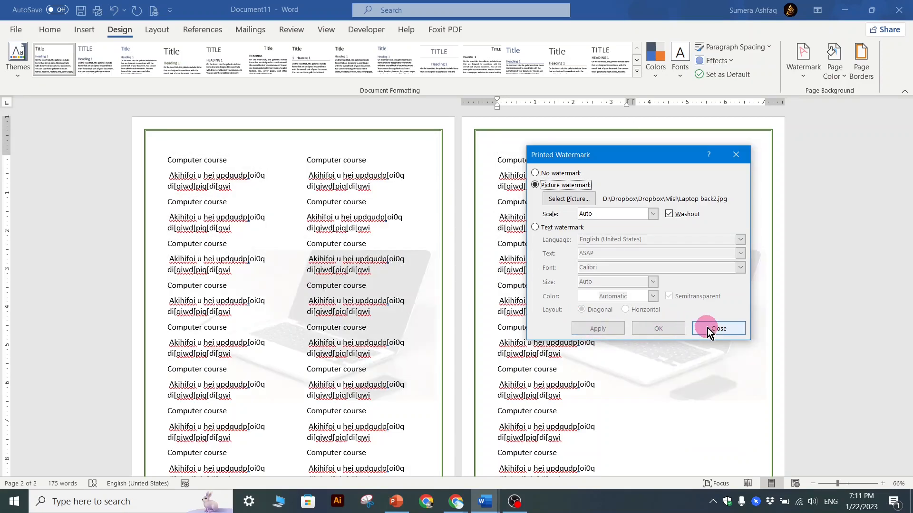
left_click(711, 329)
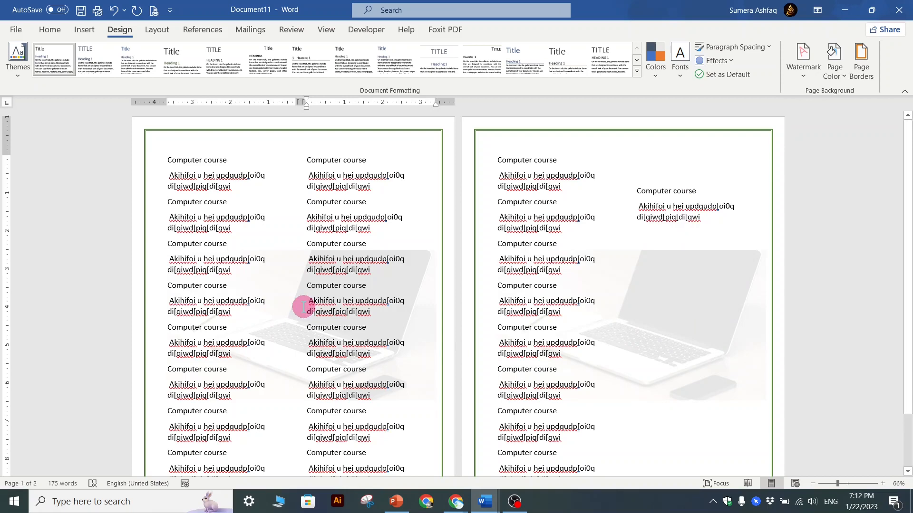
left_click(689, 327)
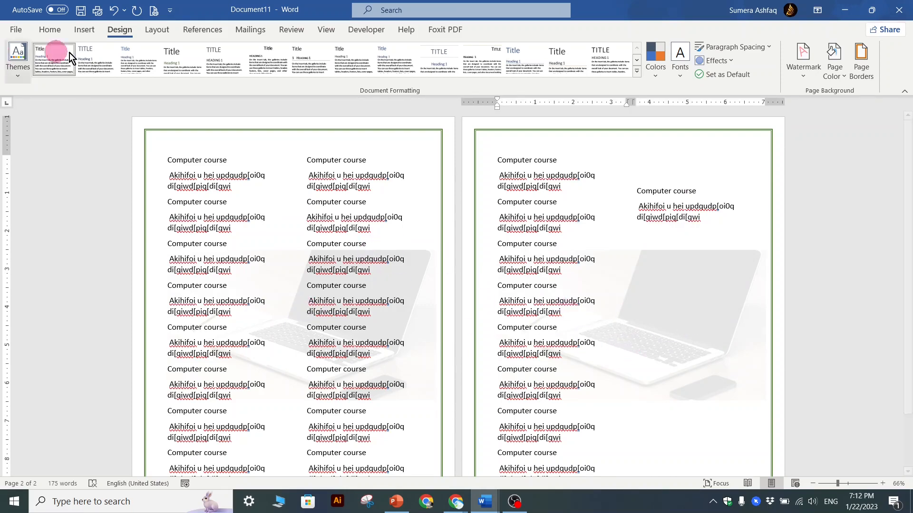
left_click(154, 11)
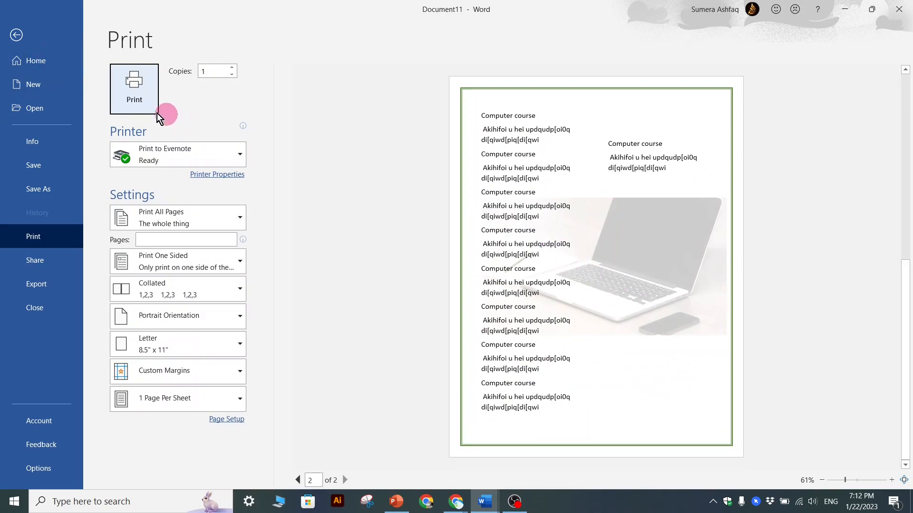
Step: Shrink the laptop watermark picture to about 4 inches wide, shift it slightly down and left on the page, and close header editing
left_click(17, 34)
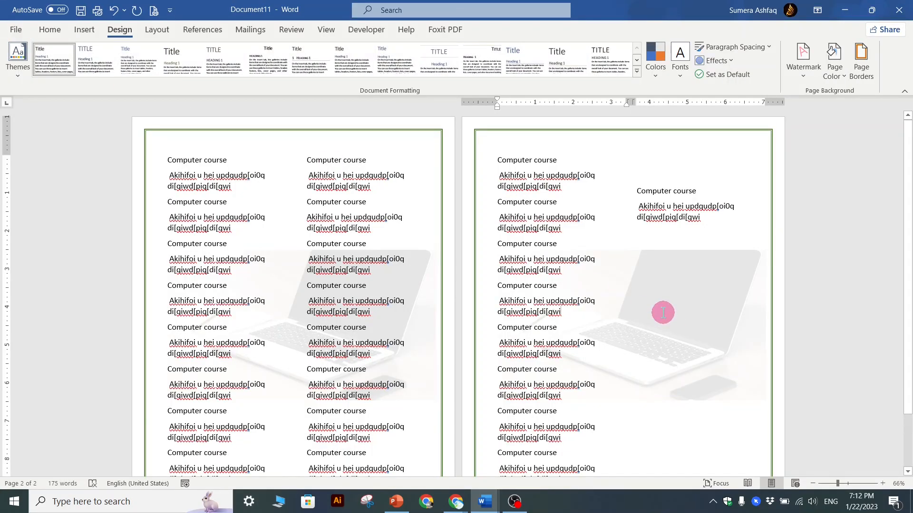
right_click(663, 312)
double_click(574, 145)
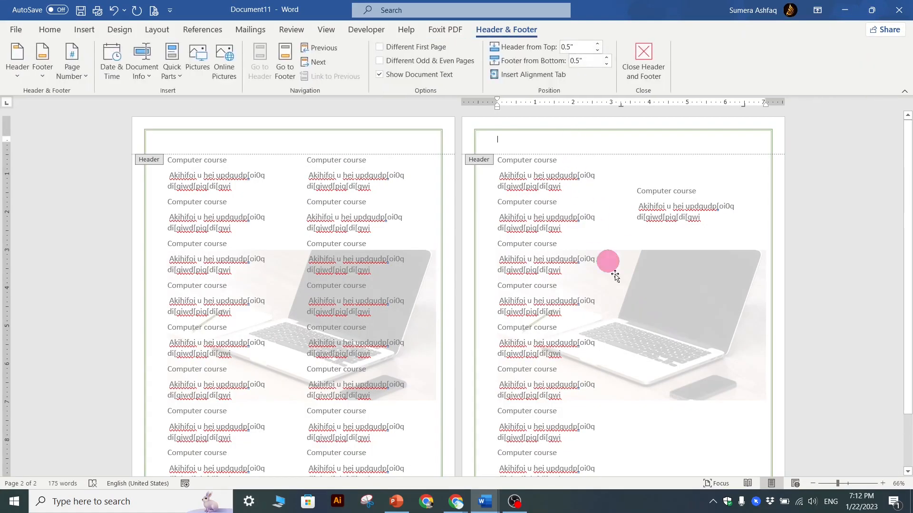
left_click(632, 326)
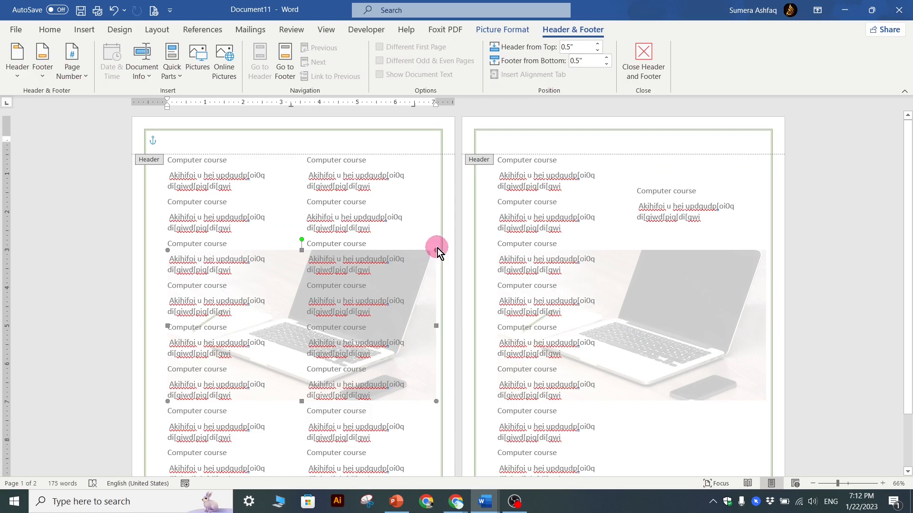
left_click_drag(434, 252, 317, 328)
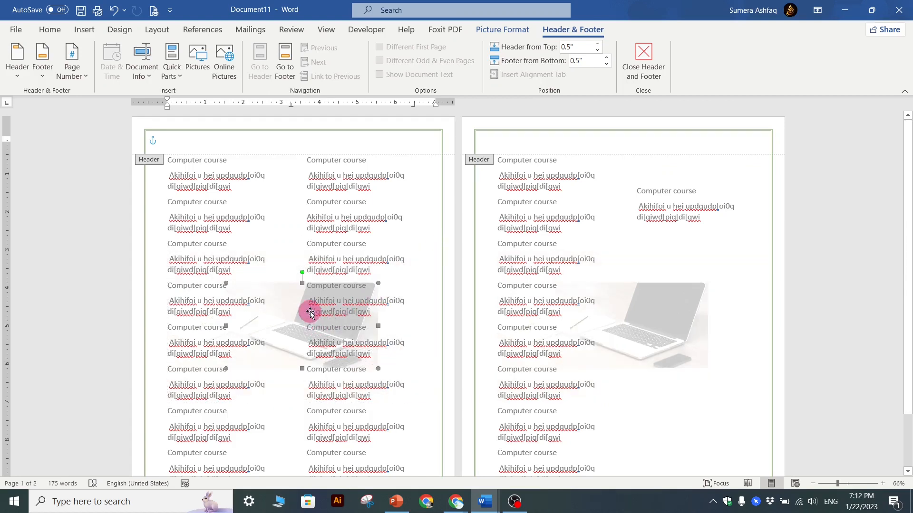
left_click_drag(287, 300, 266, 310)
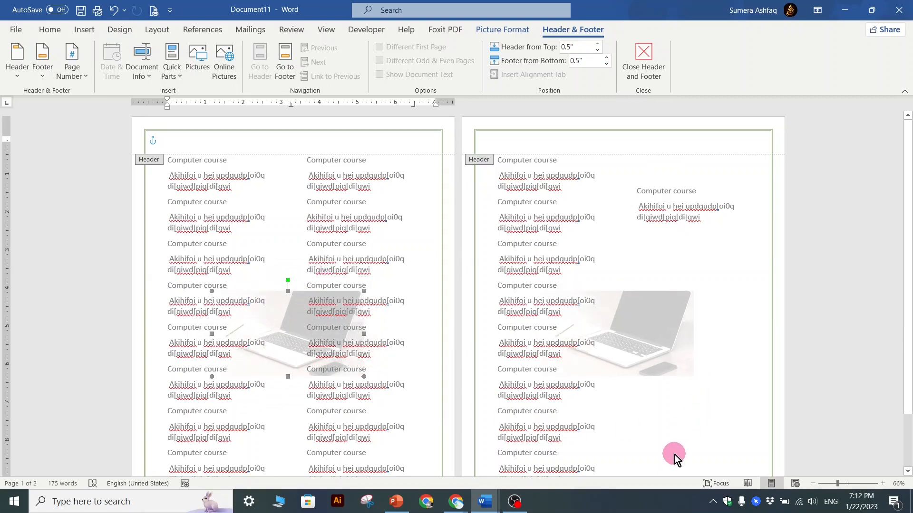
left_click(671, 434)
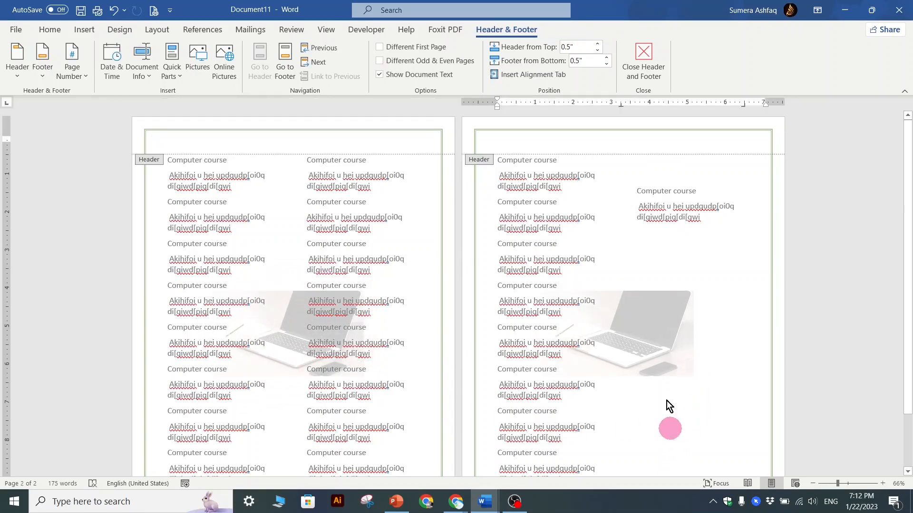
left_click(649, 70)
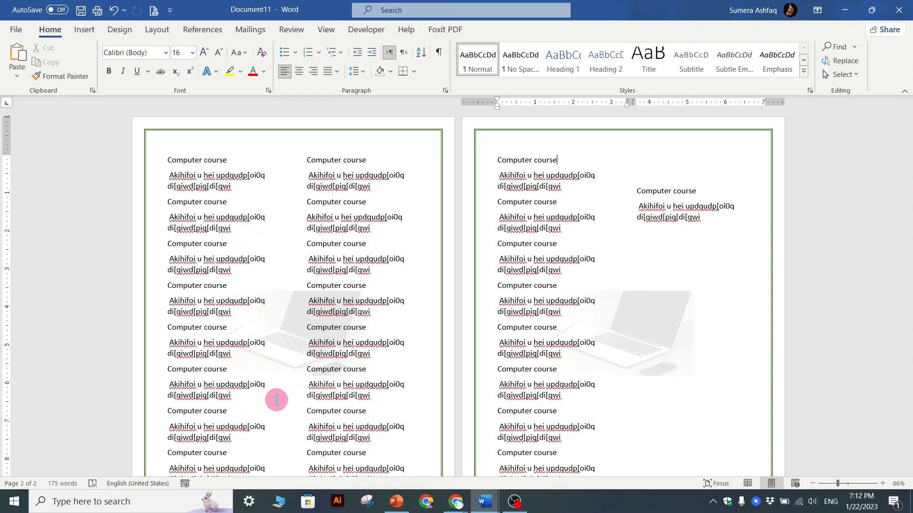
Step: Insert the built-in Banded header into the document
left_click(287, 328)
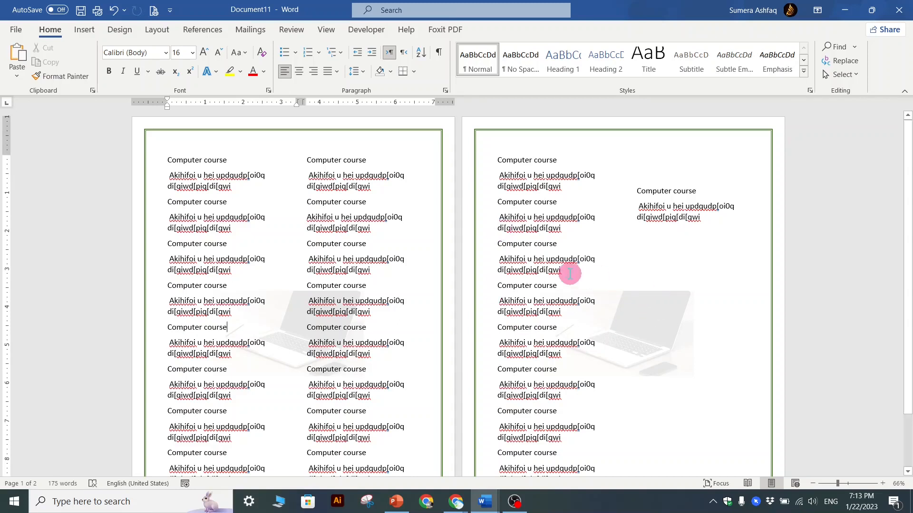
left_click(517, 177)
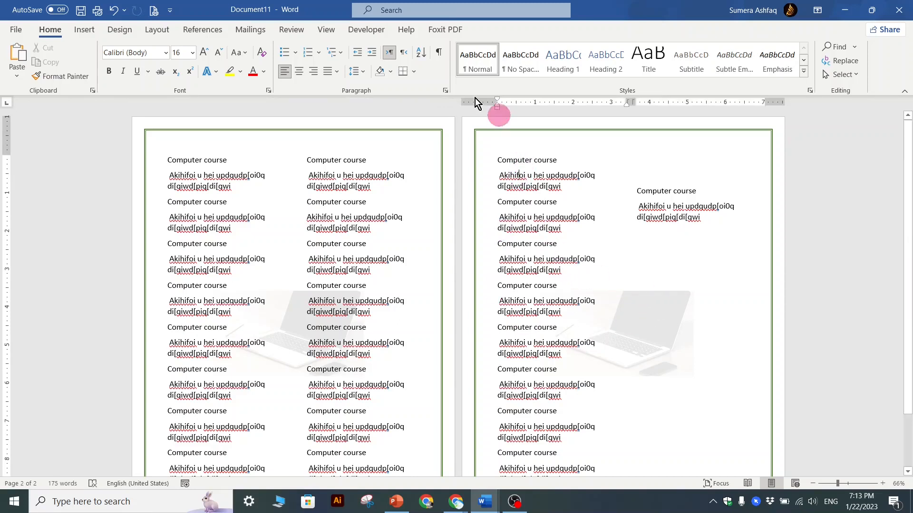
left_click(82, 30)
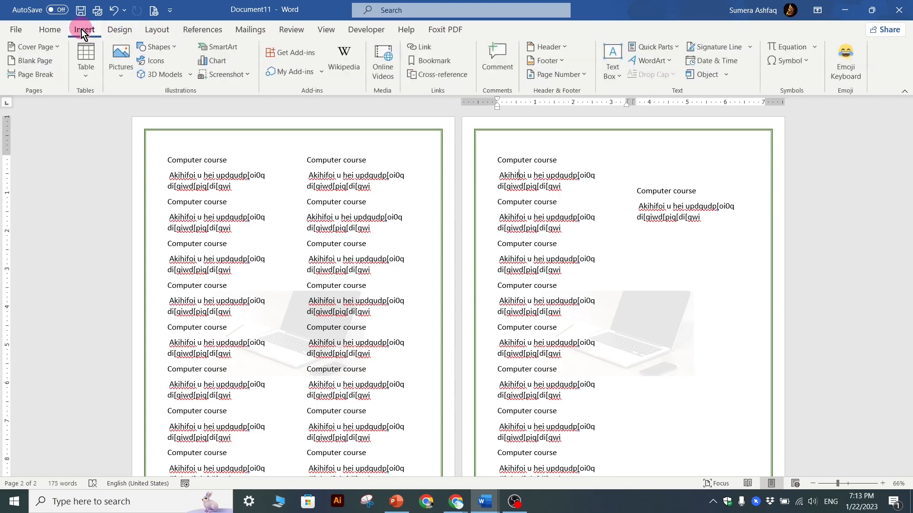
left_click(546, 50)
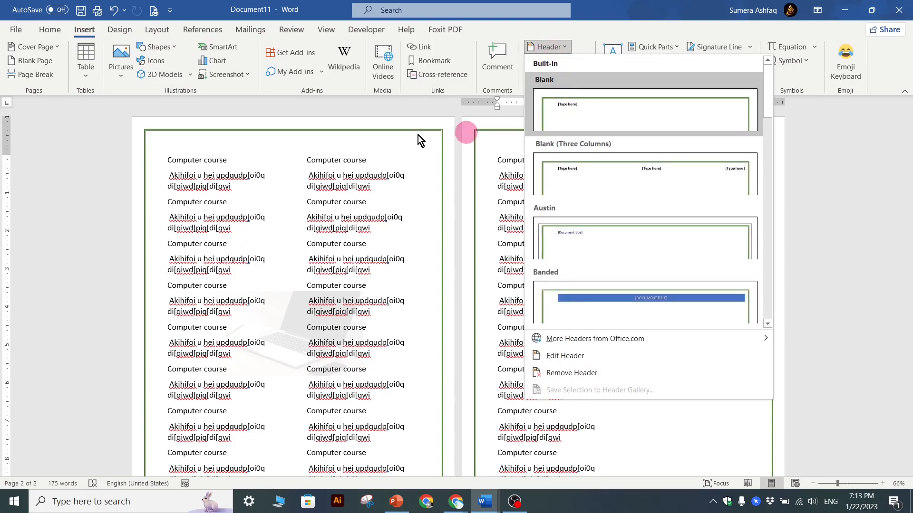
left_click(588, 304)
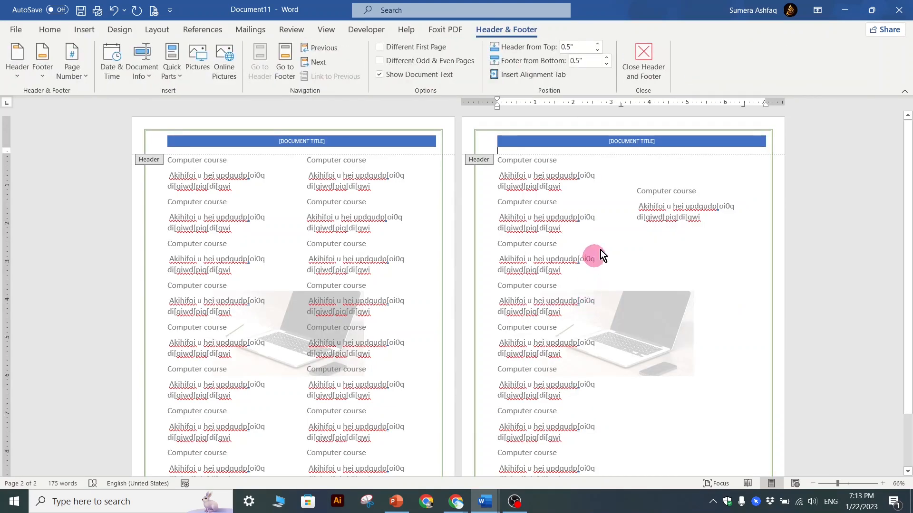
Step: Replace the header's document title placeholder with "MS WORD TRSINING" and return to the body text
left_click(632, 142)
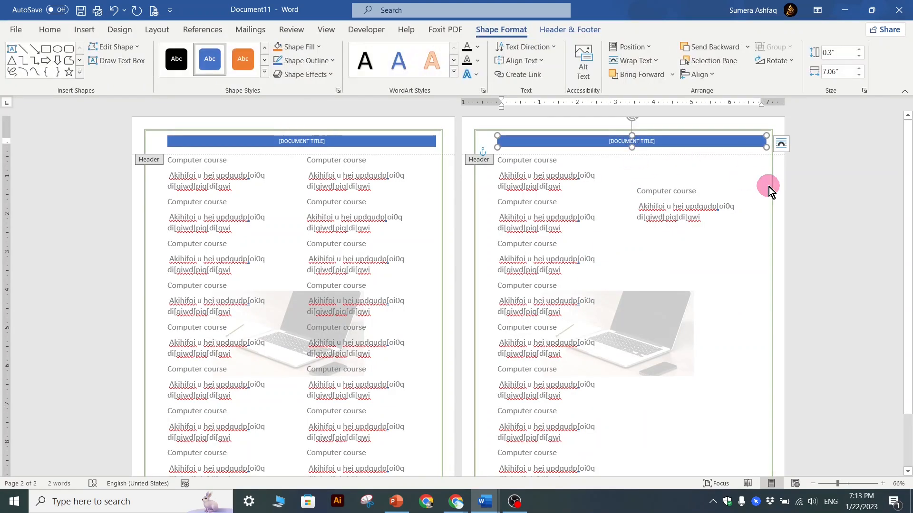
scroll(285, 153, "up", 6)
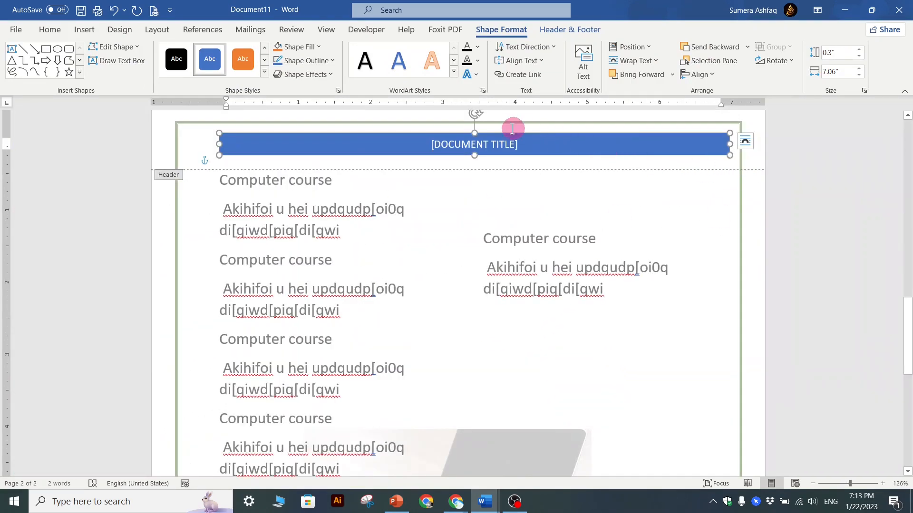
left_click(490, 147)
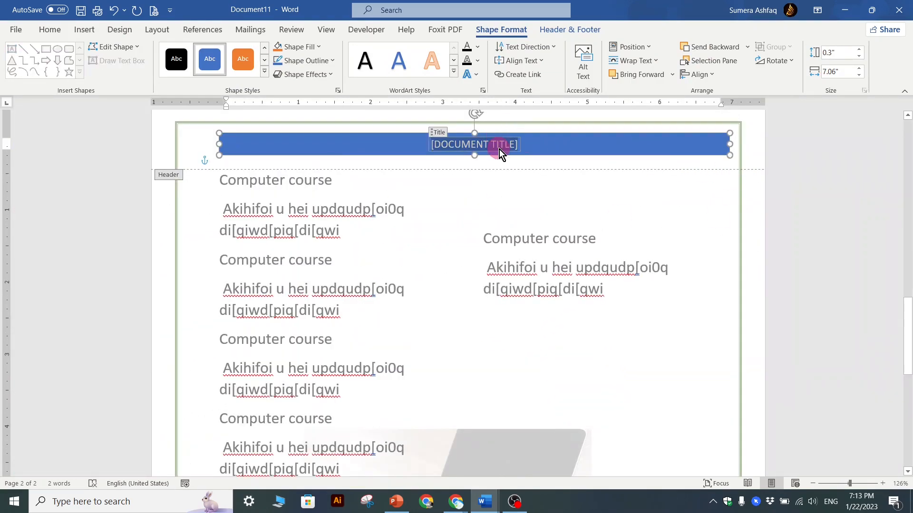
type("MS")
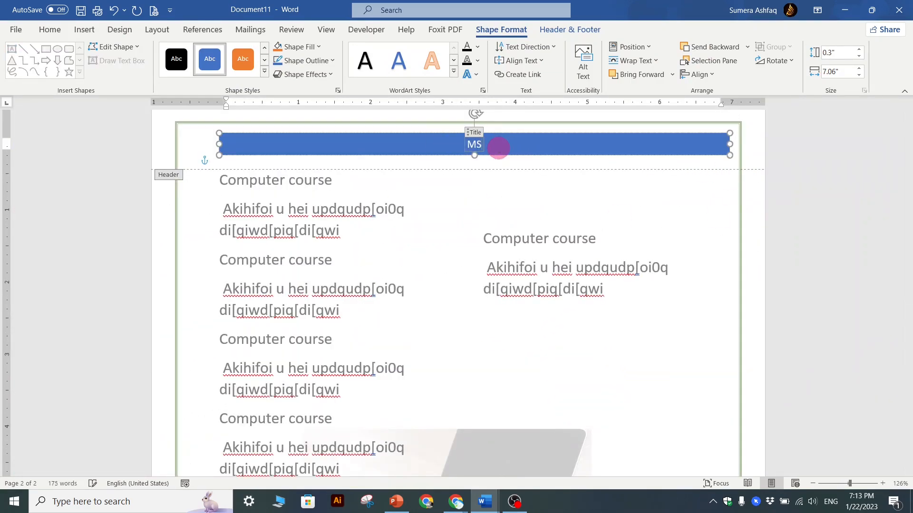
type(" WORD")
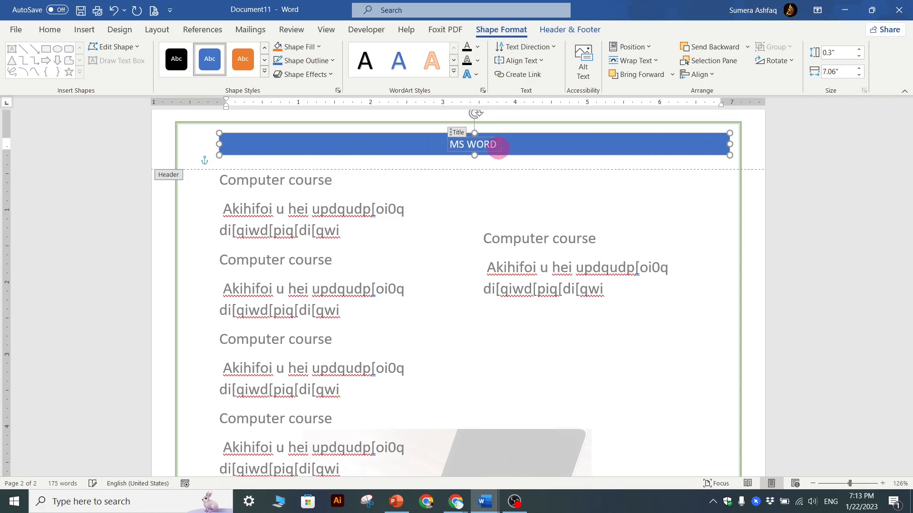
type(" TRSINING")
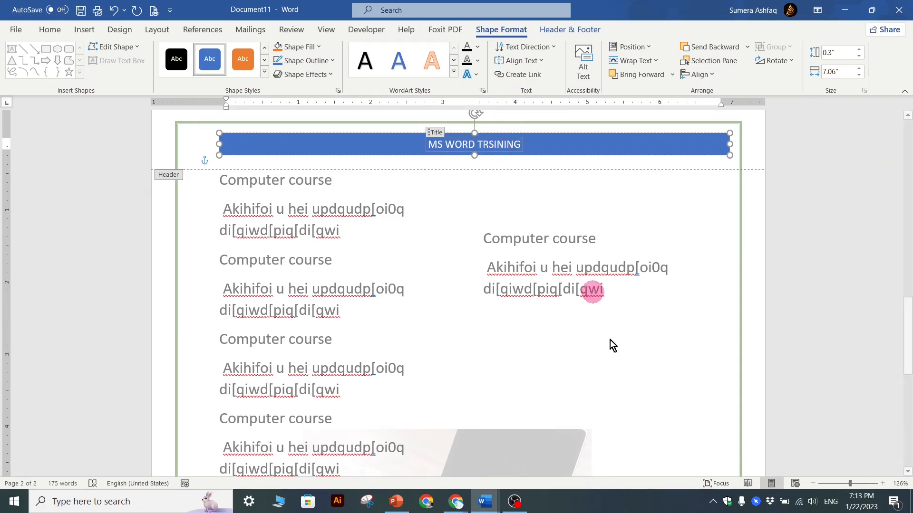
double_click(687, 307)
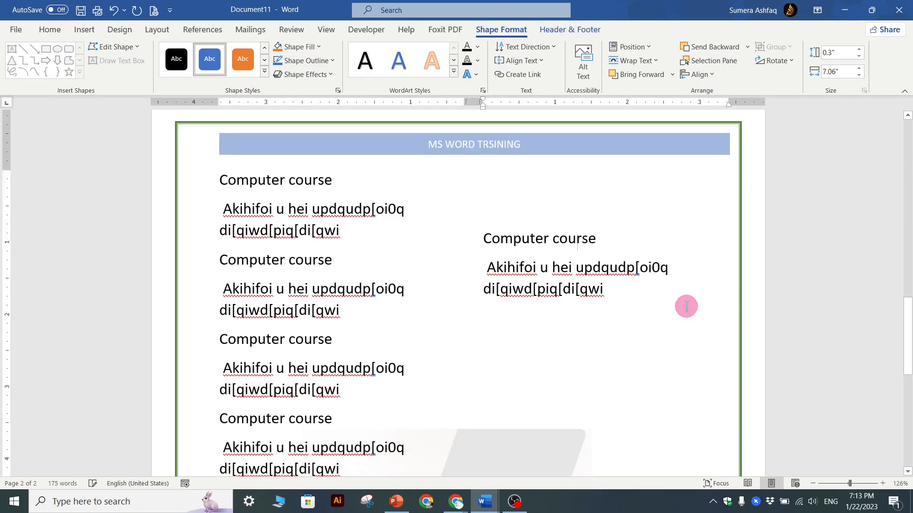
Step: Insert a page break at the start of page two's second column, and check the header and watermark across the pages
scroll(647, 287, "down", 10)
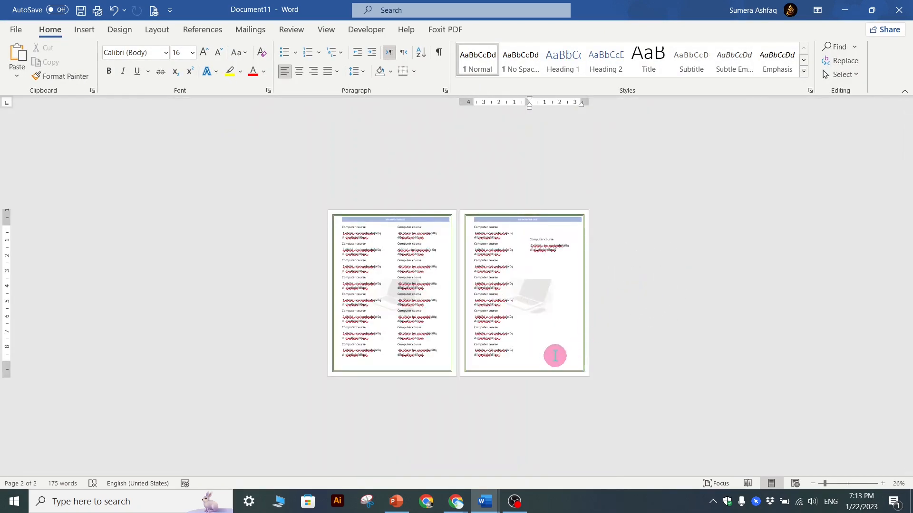
scroll(554, 357, "up", 5)
scroll(696, 409, "down", 2)
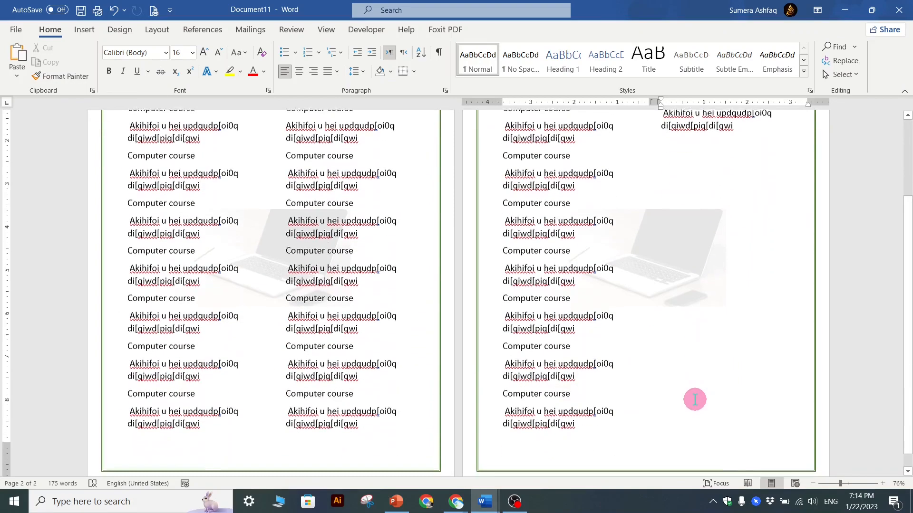
left_click(657, 385)
left_click(608, 417)
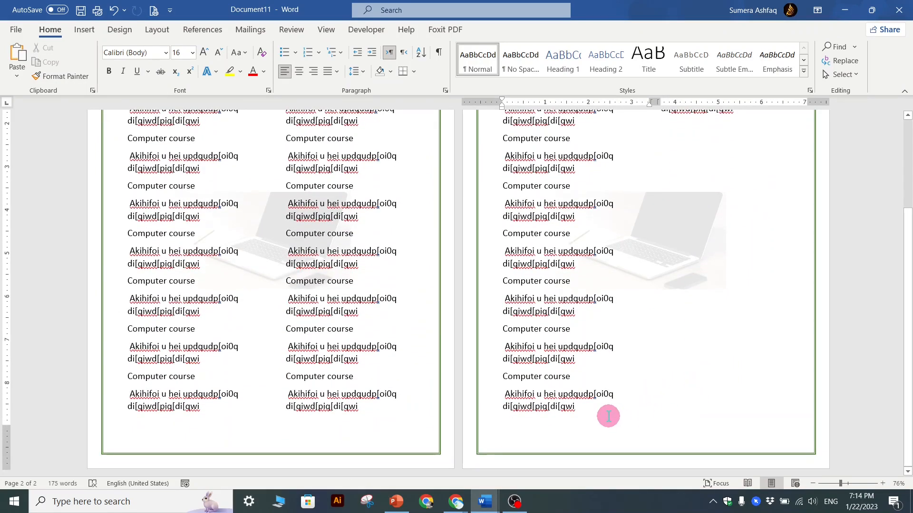
key("ctrl+z")
key("ctrl+z")
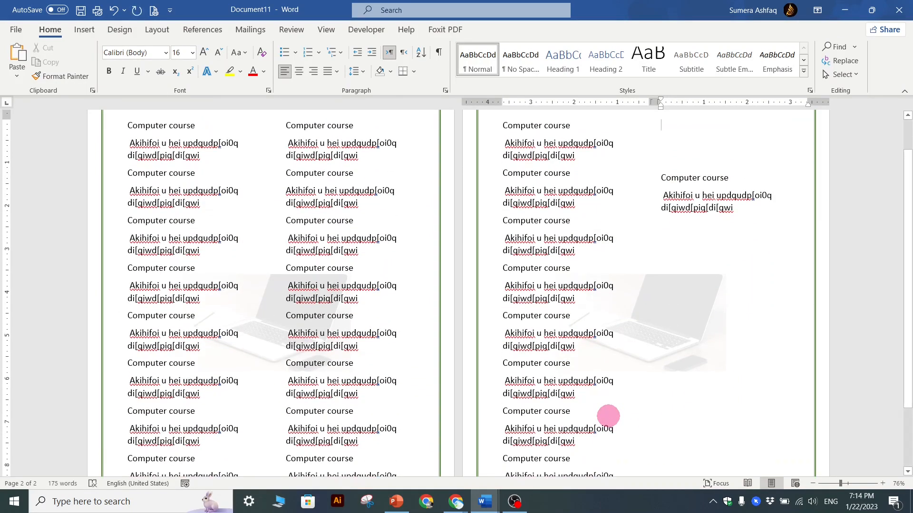
key("ctrl+Return")
scroll(609, 412, "down", 5)
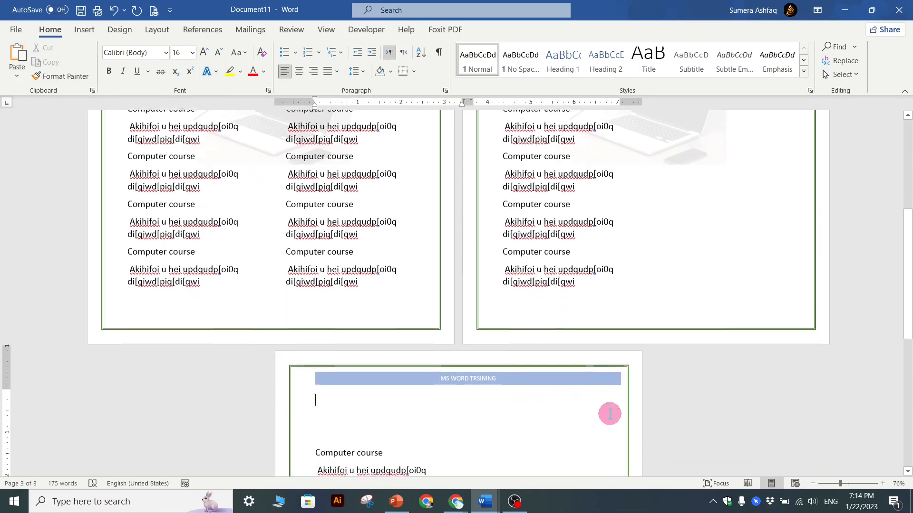
scroll(609, 413, "down", 2)
scroll(610, 414, "down", 4)
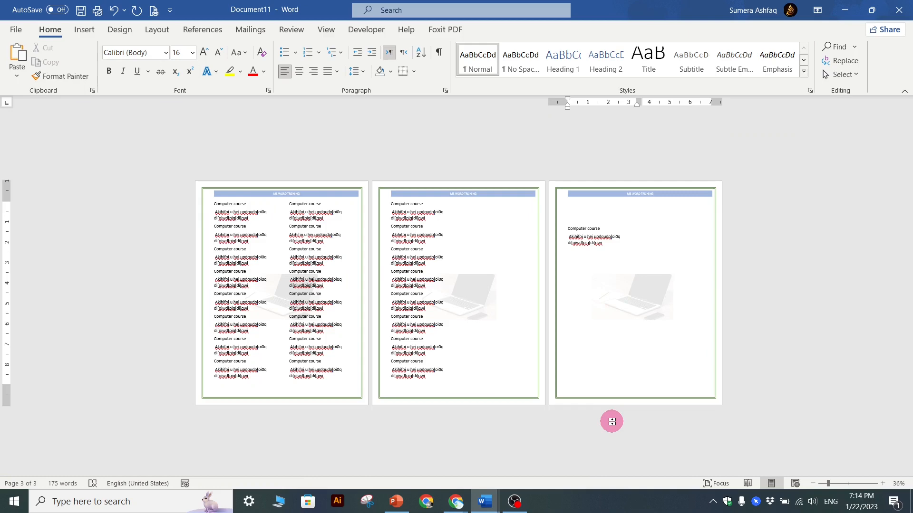
scroll(612, 421, "up", 4)
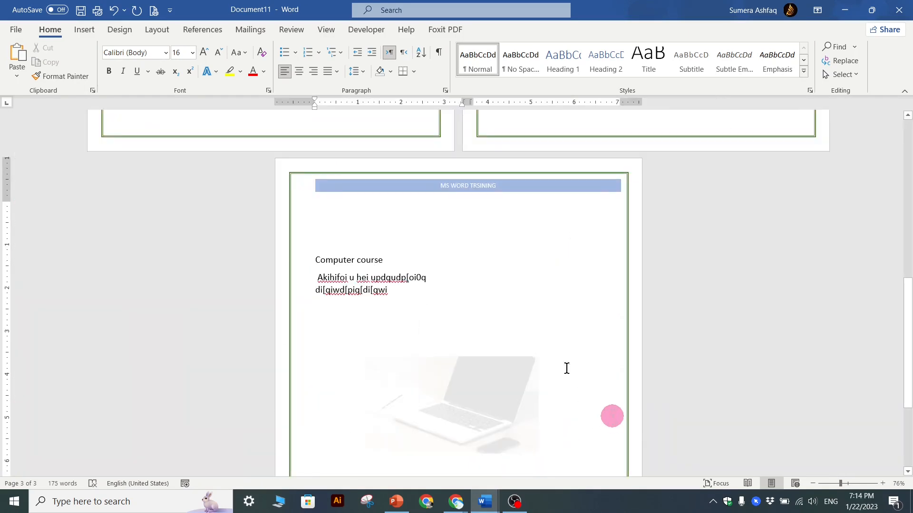
Step: Remove the Banded header from the document
scroll(439, 254, "up", 4)
scroll(439, 254, "up", 10)
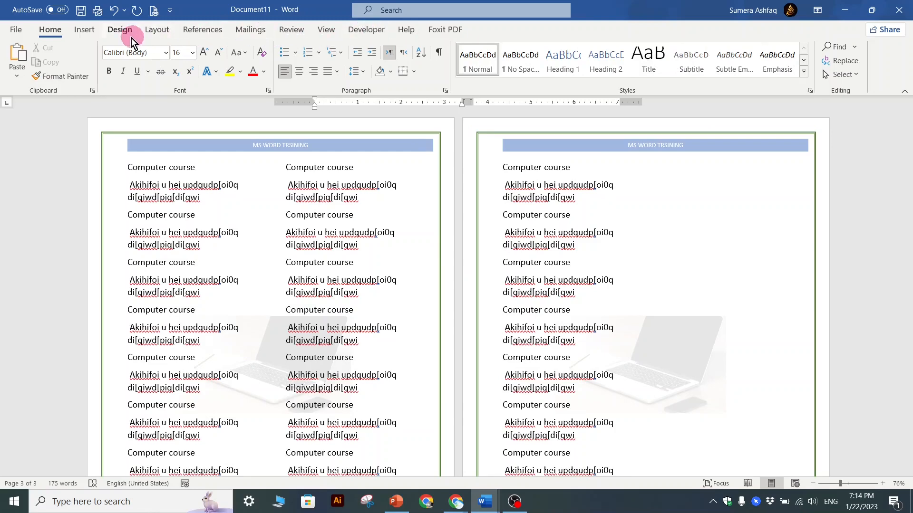
left_click(85, 33)
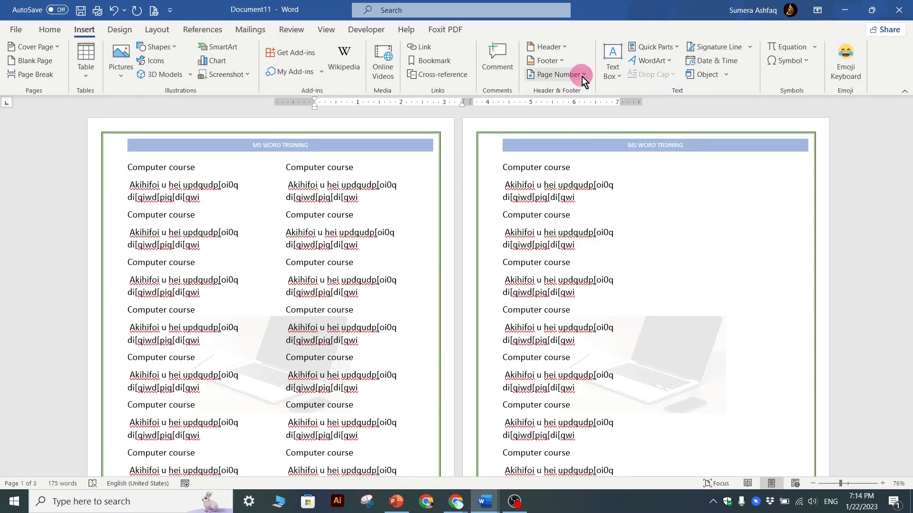
left_click(568, 50)
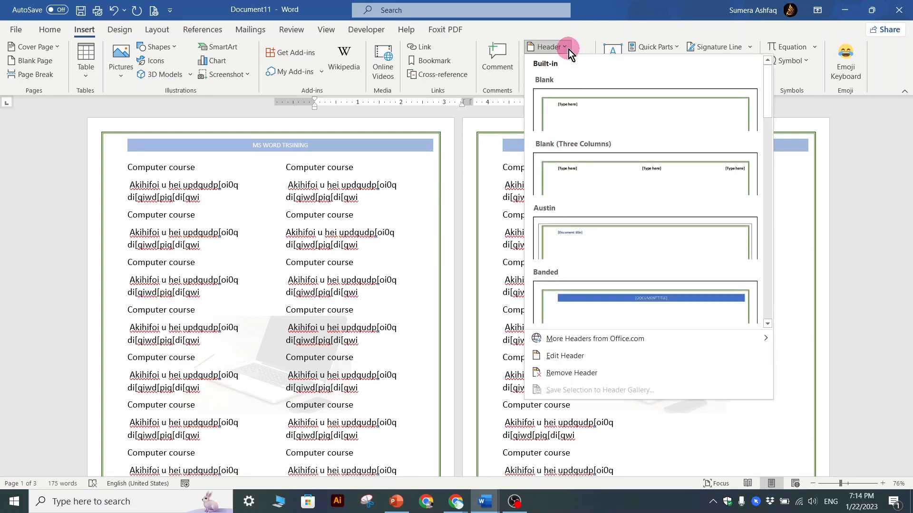
left_click(575, 375)
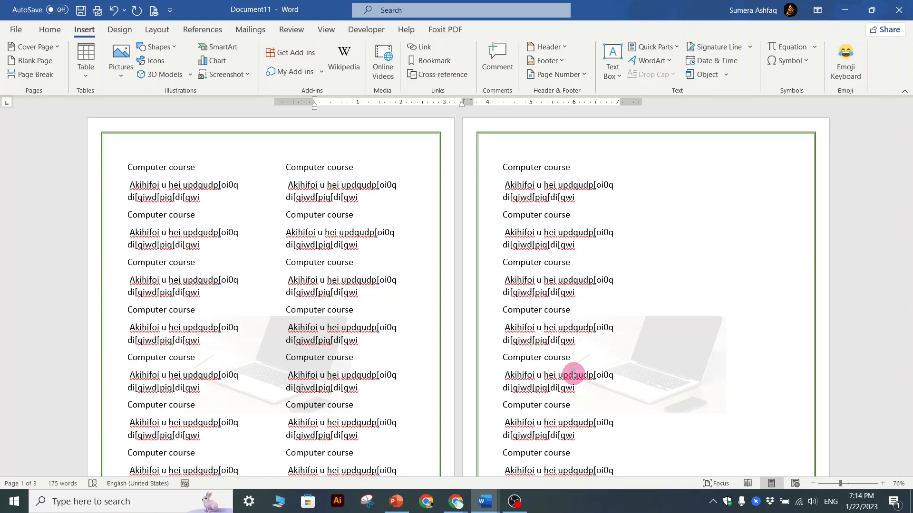
Step: Insert the built-in Blank (Three Columns) footer and check it across the pages
left_click(561, 61)
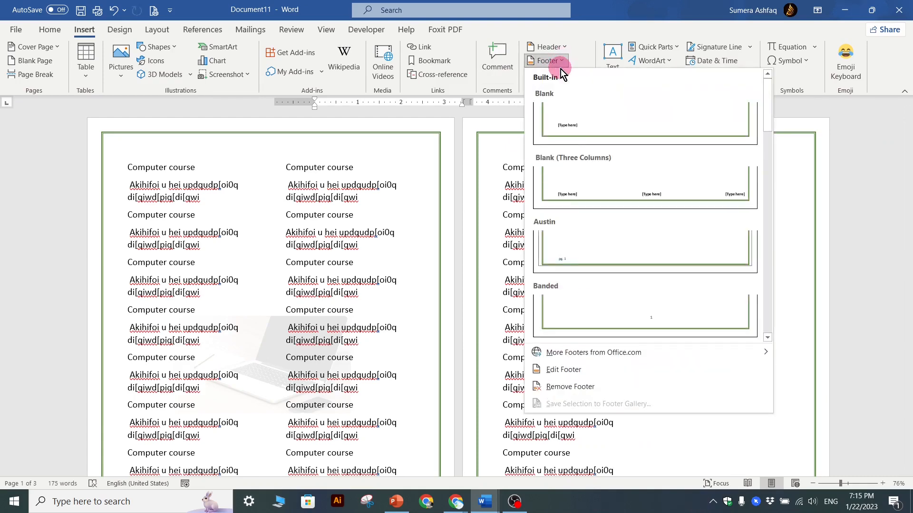
left_click(606, 195)
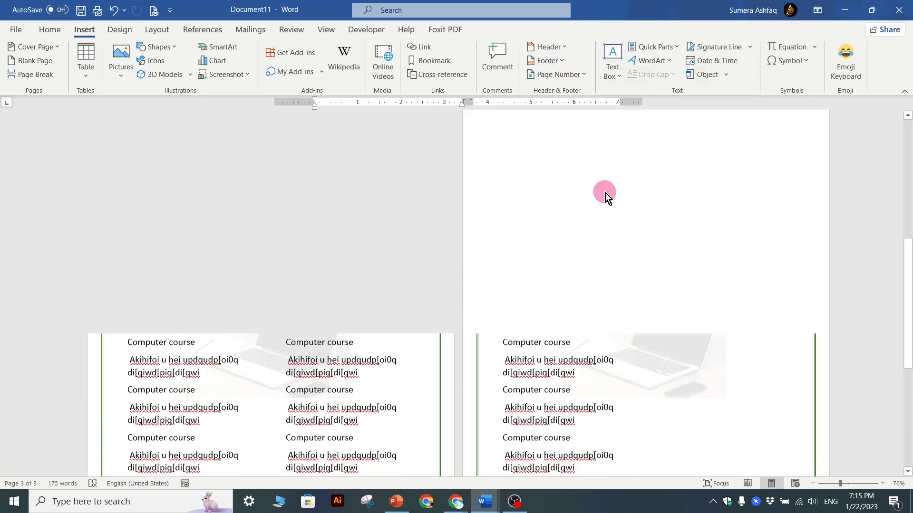
scroll(490, 262, "up", 5)
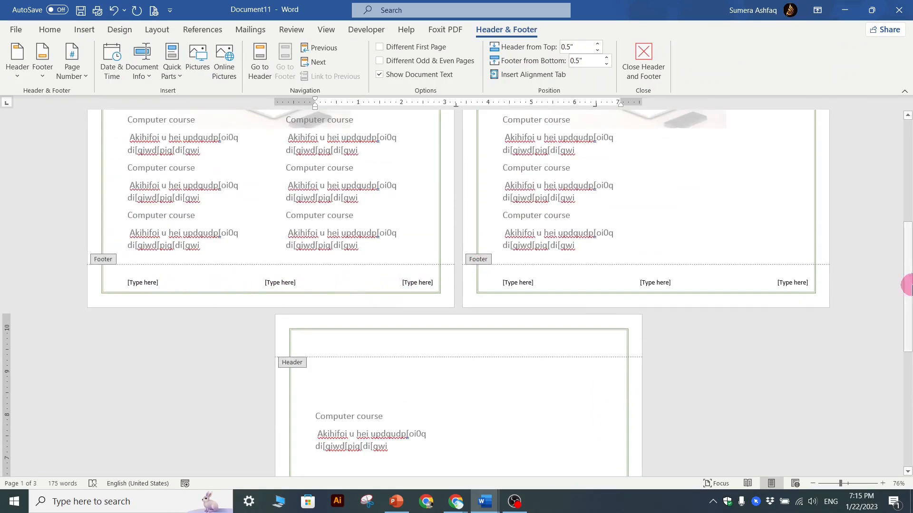
scroll(685, 302, "up", 6)
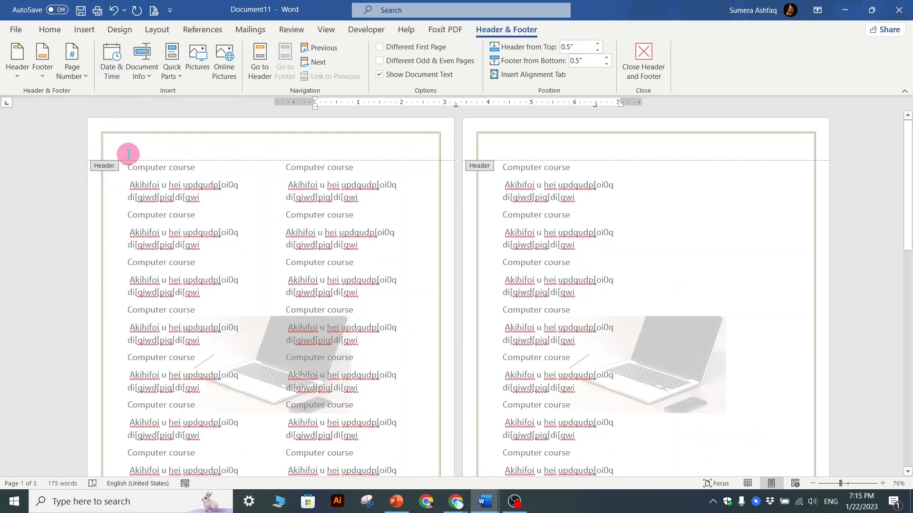
left_click(83, 31)
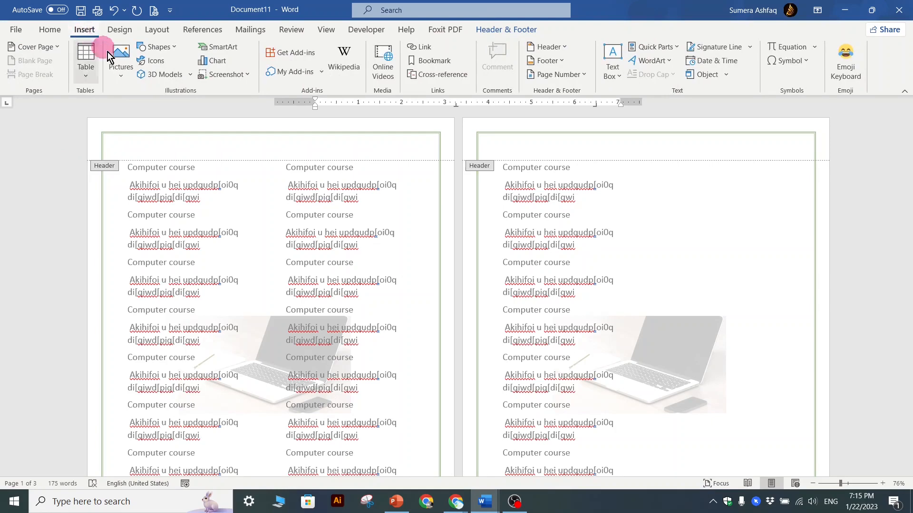
left_click(171, 52)
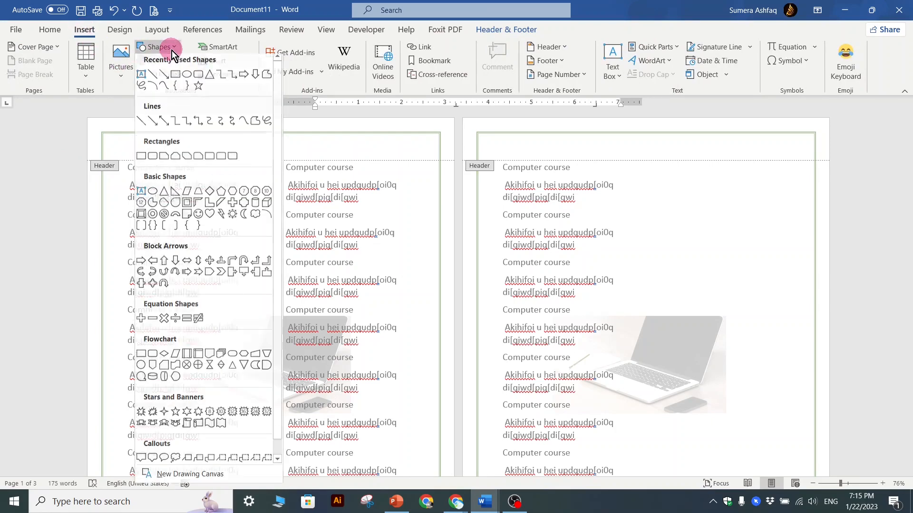
left_click(152, 200)
scroll(304, 203, "down", 6)
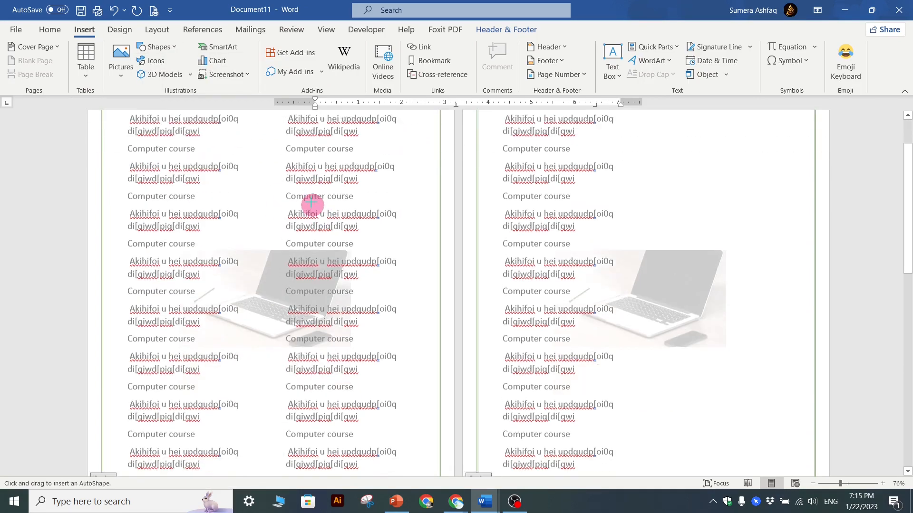
scroll(302, 200, "up", 5)
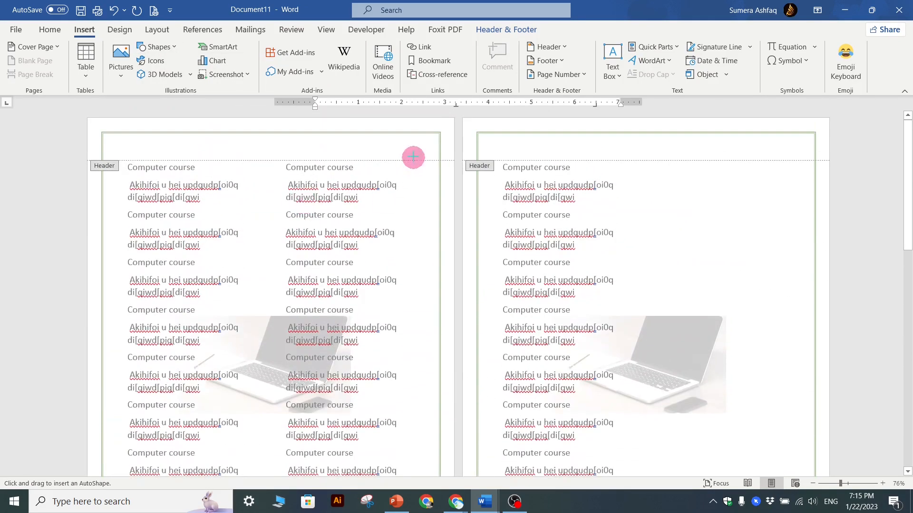
scroll(346, 144, "up", 1)
scroll(346, 144, "up", 5)
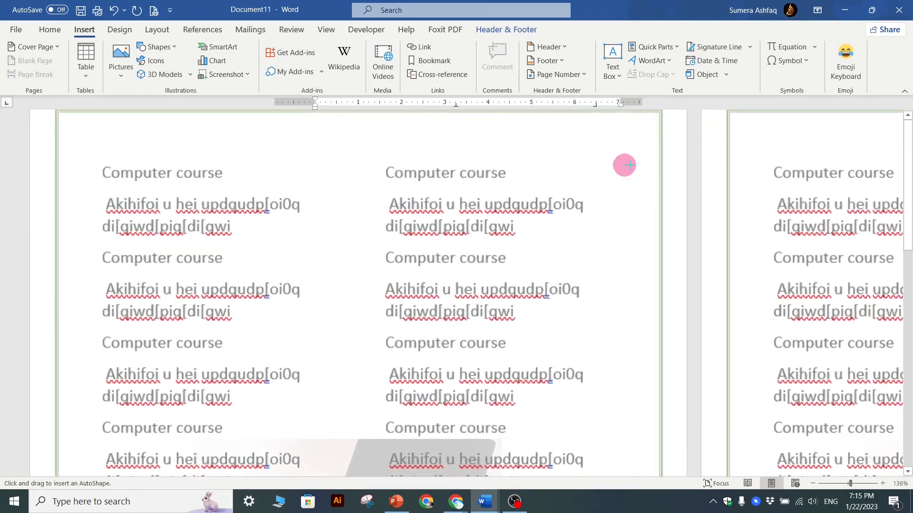
scroll(597, 135, "up", 1)
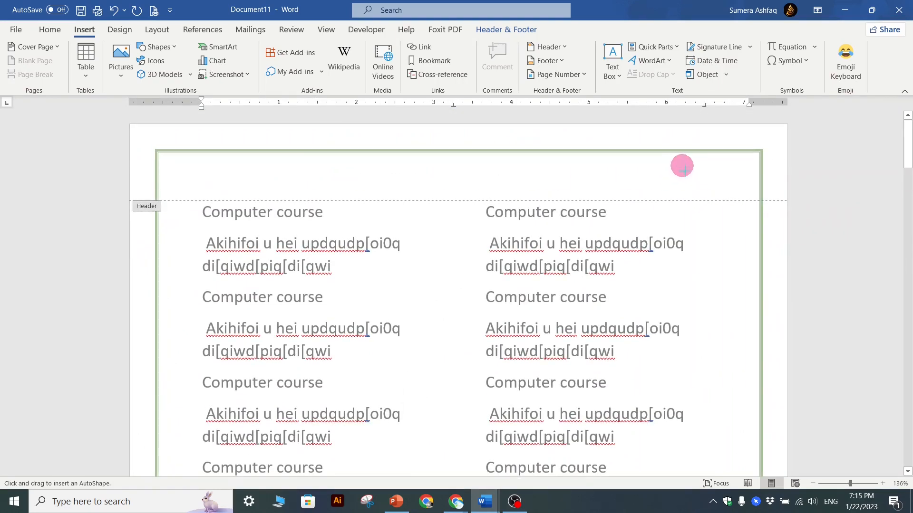
key("Escape")
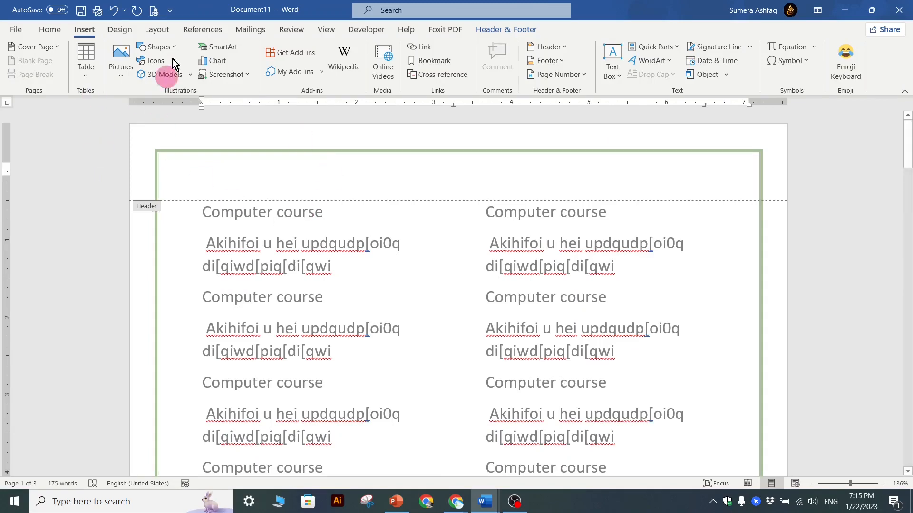
Step: Draw a parallelogram while editing the header, shrink it to about 0.37" high by 0.51" wide, and place it in the header's upper-right corner
left_click(148, 46)
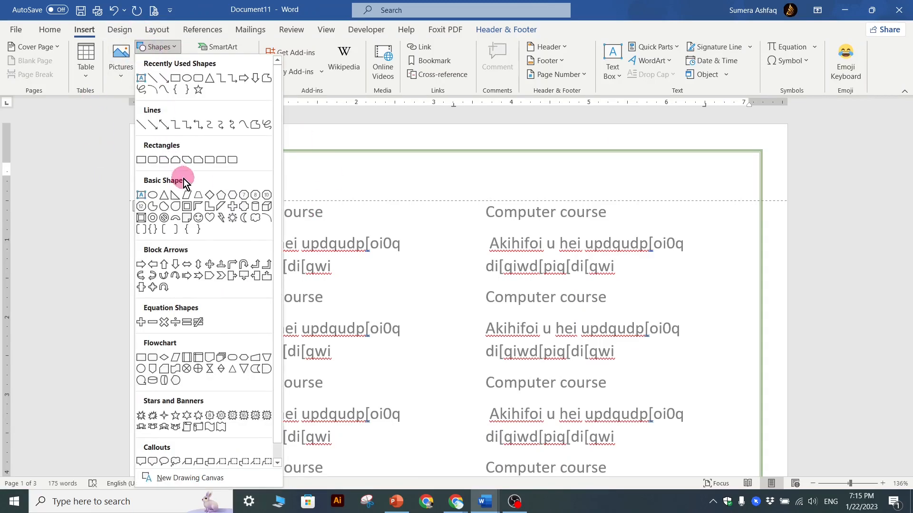
left_click(187, 202)
left_click_drag(334, 280, 434, 356)
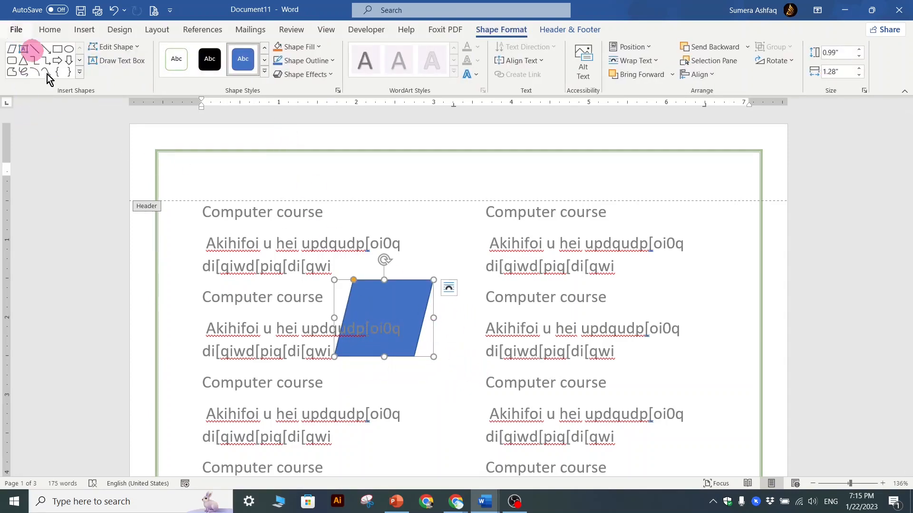
left_click(385, 346)
left_click_drag(385, 321, 406, 282)
left_click_drag(452, 318, 558, 197)
left_click_drag(719, 178, 704, 182)
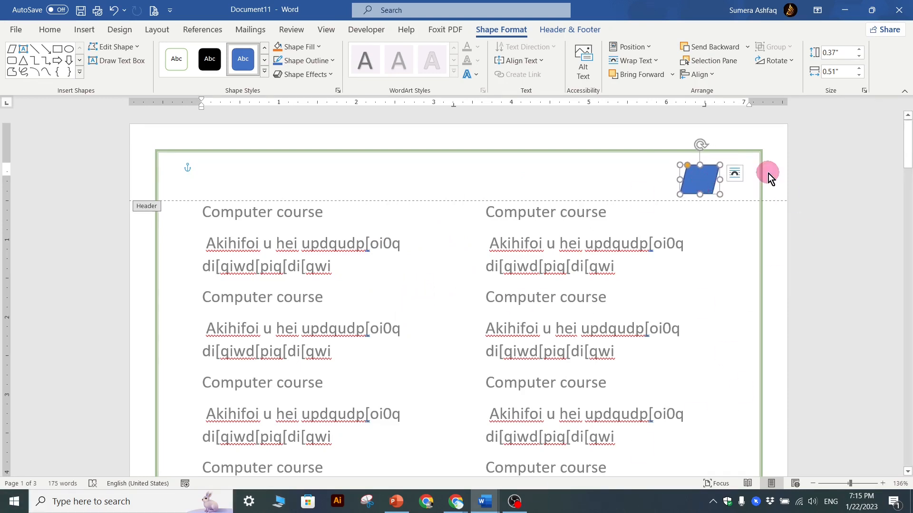
Step: Add the text "1" to the header parallelogram and resize it to about 0.43" high by 0.47" wide
right_click(700, 179)
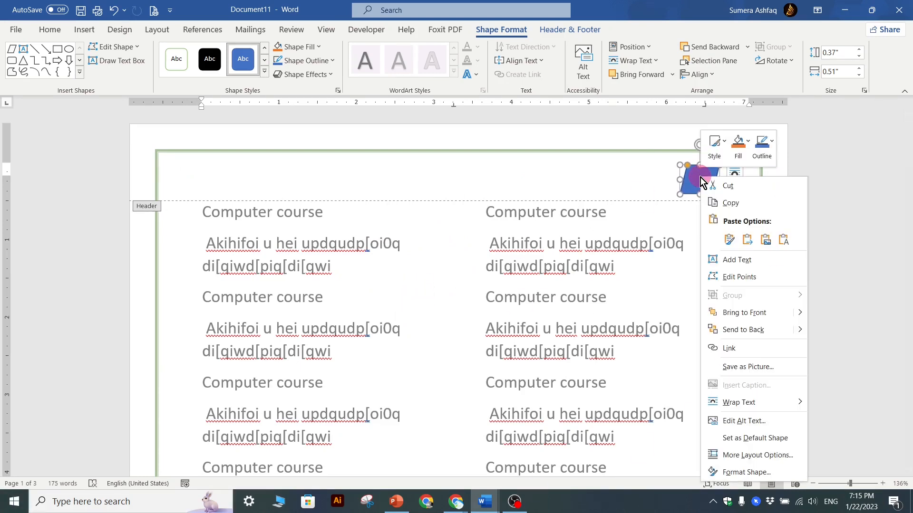
left_click(740, 264)
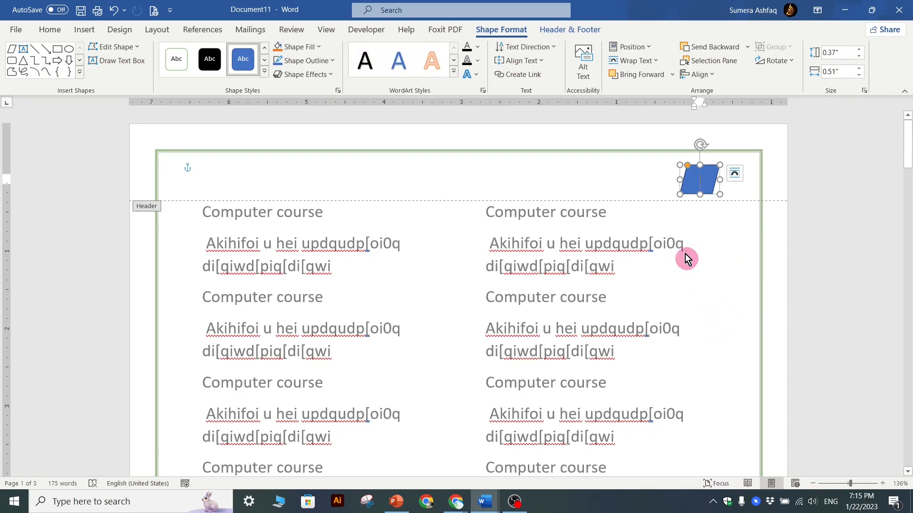
type("1")
left_click_drag(720, 194, 717, 198)
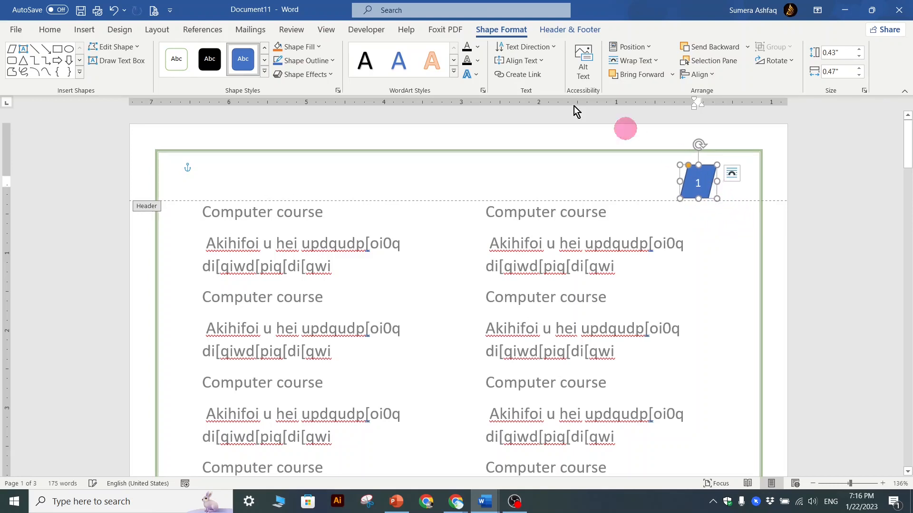
Step: Apply the black Intense Effect theme style to the parallelogram, return to the body text, and check the shape on every page
left_click(264, 72)
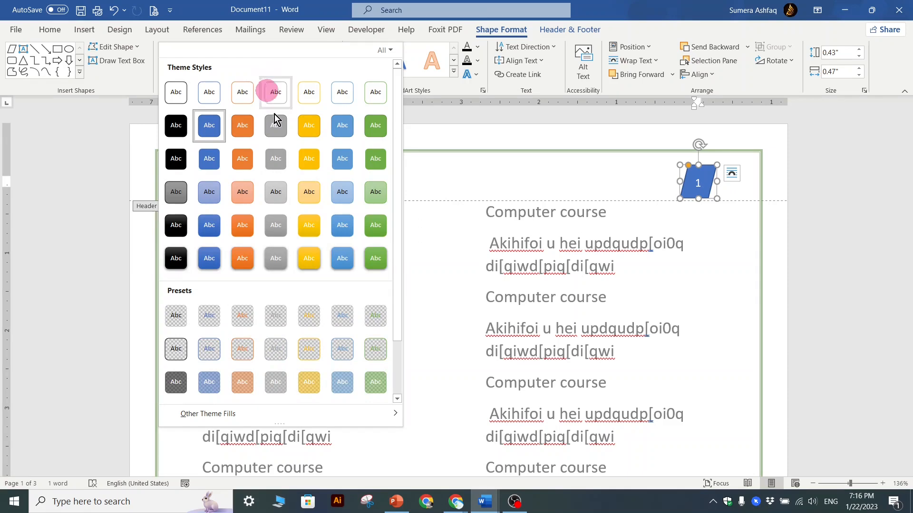
left_click(311, 258)
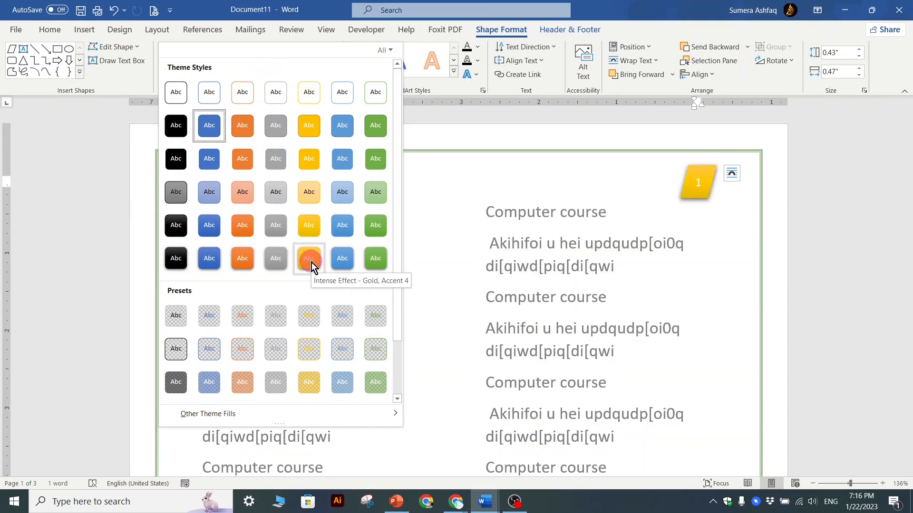
left_click(182, 258)
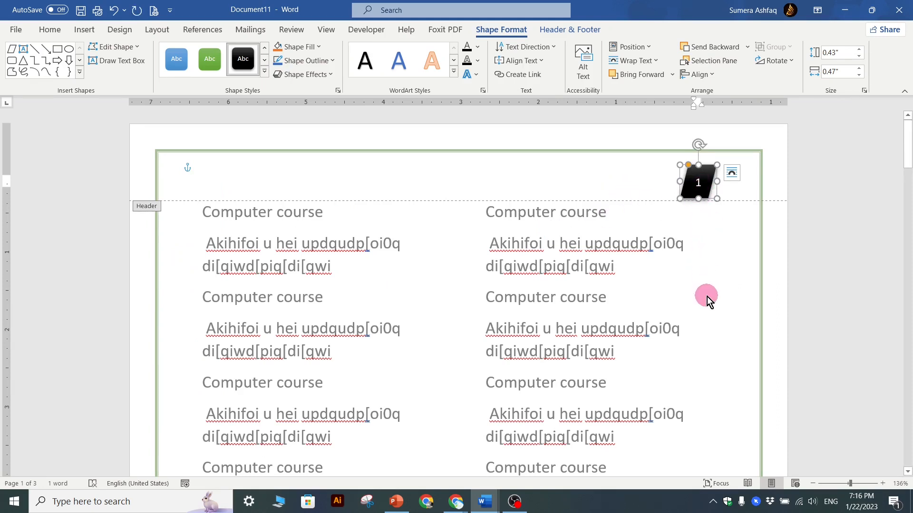
double_click(698, 249)
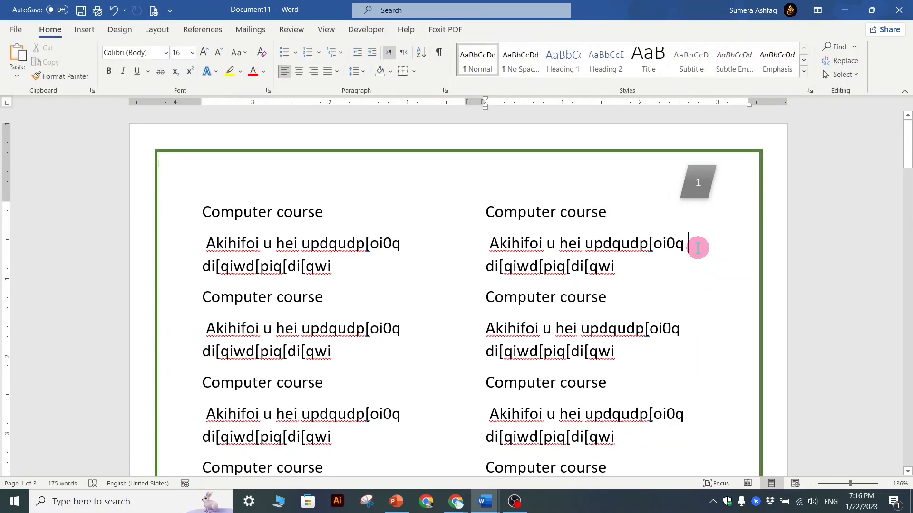
scroll(628, 227, "down", 8)
scroll(626, 224, "down", 10)
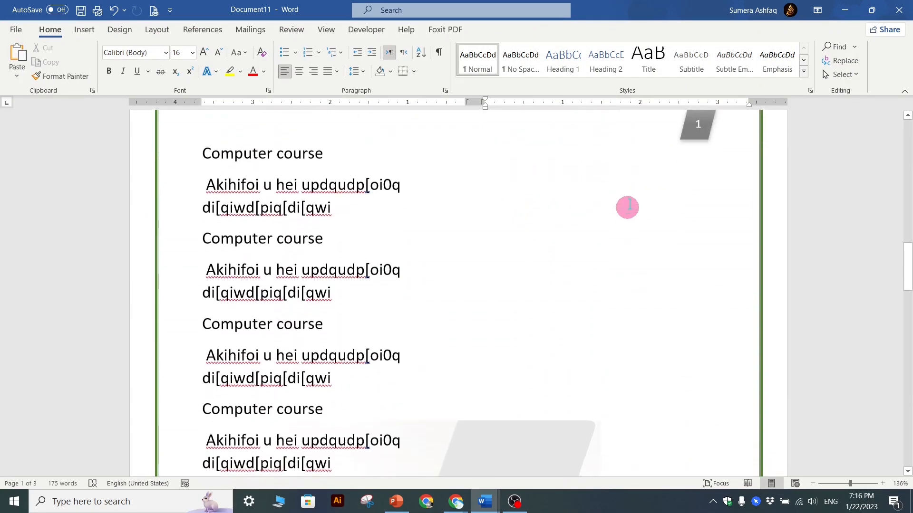
scroll(695, 167, "down", 12)
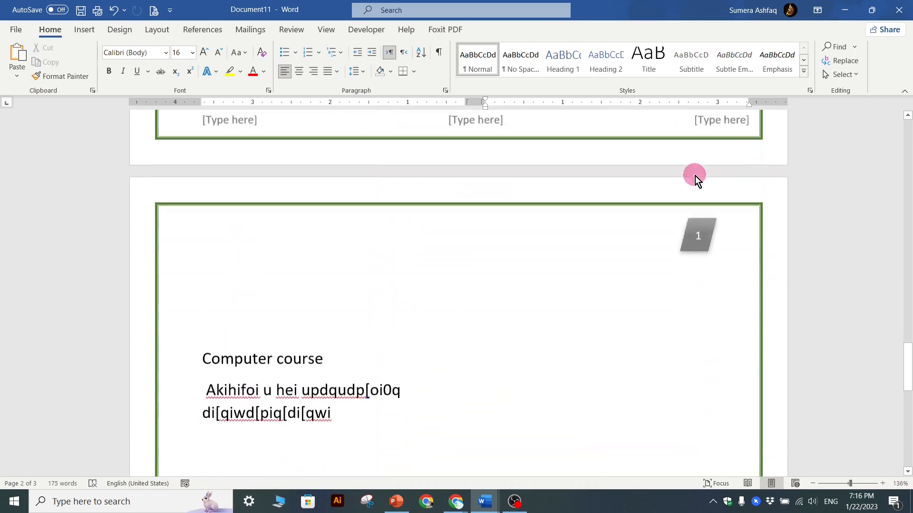
scroll(694, 175, "up", 15)
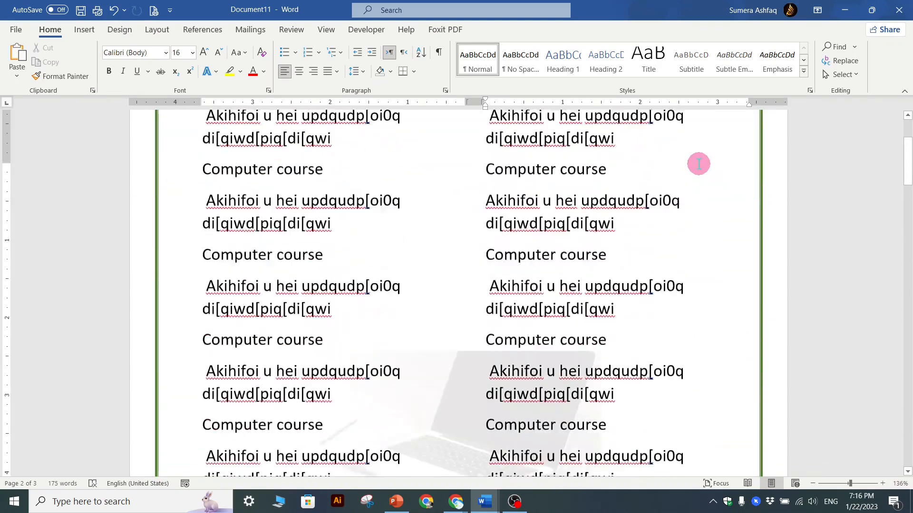
Step: Widen the header parallelogram toward the page centre, change its text to "Chapter 1", and close the header
double_click(699, 177)
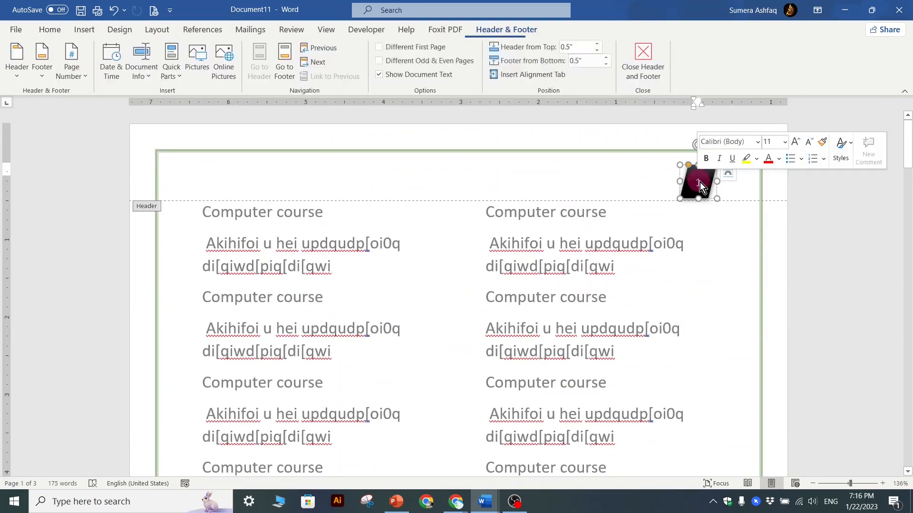
left_click_drag(680, 182, 588, 181)
left_click(651, 180)
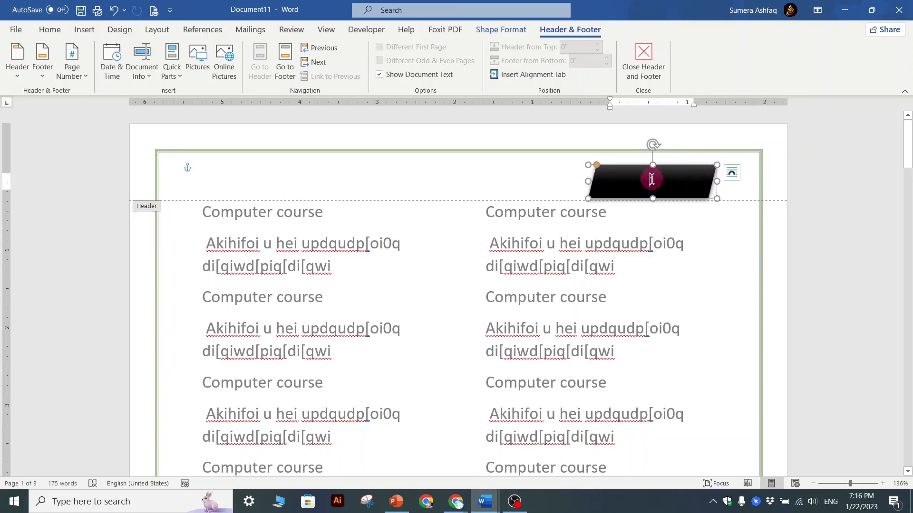
type("Chapter")
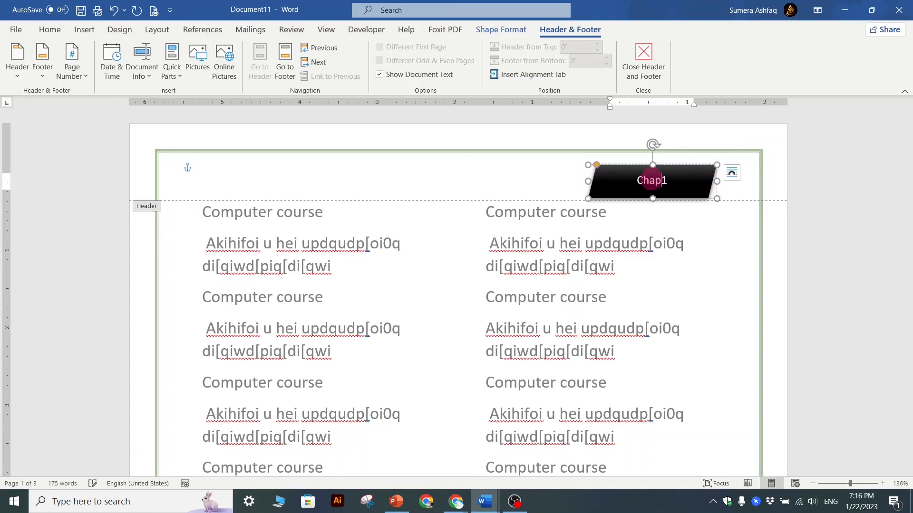
left_click(637, 67)
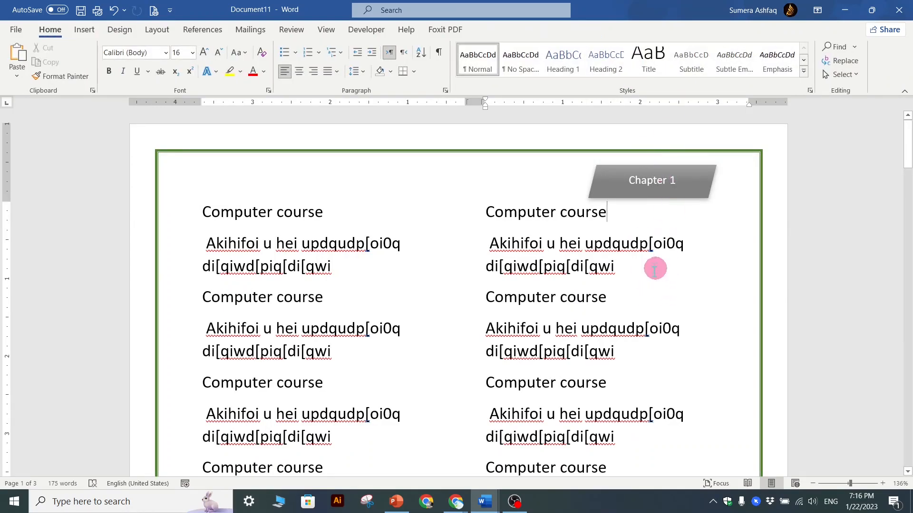
Step: Check the chapter label and three-column footer across all pages, and switch to the PowerPoint training presentation
scroll(645, 212, "down", 3)
scroll(645, 211, "down", 20)
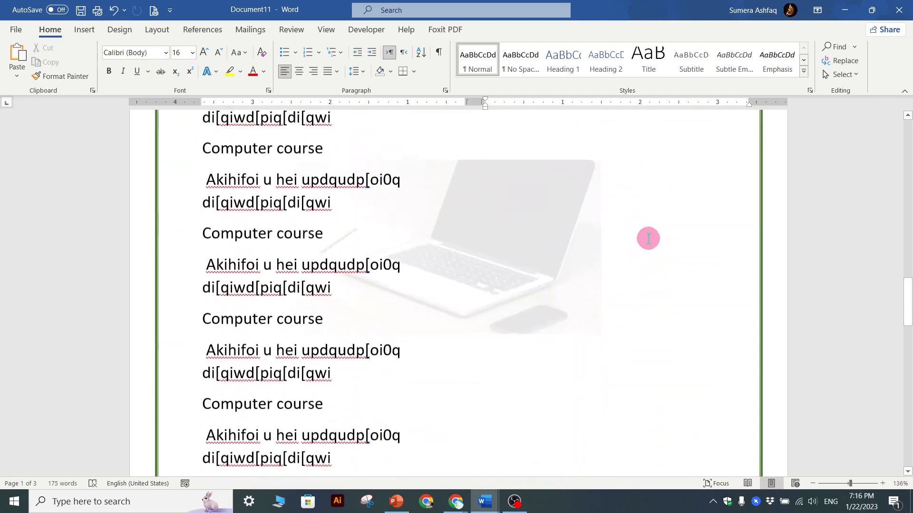
scroll(646, 240, "down", 10)
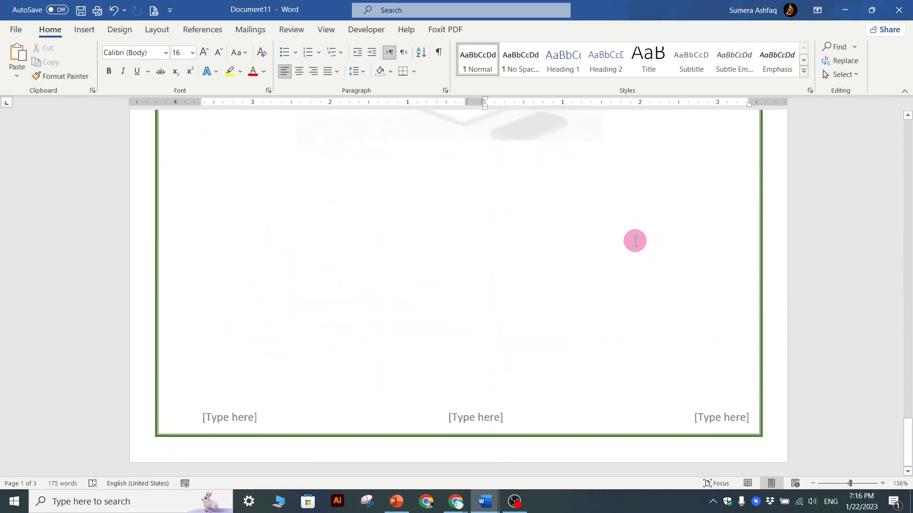
scroll(635, 240, "up", 14)
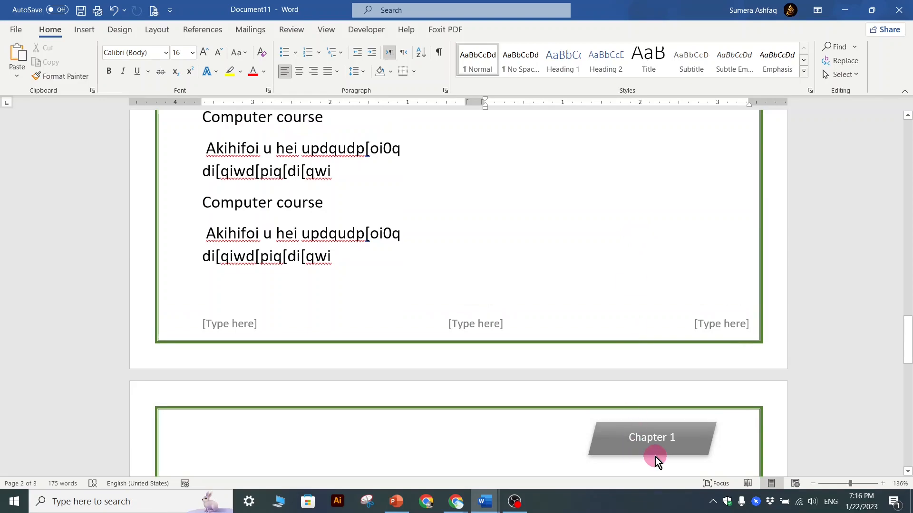
scroll(655, 457, "up", 1)
scroll(655, 458, "down", 14)
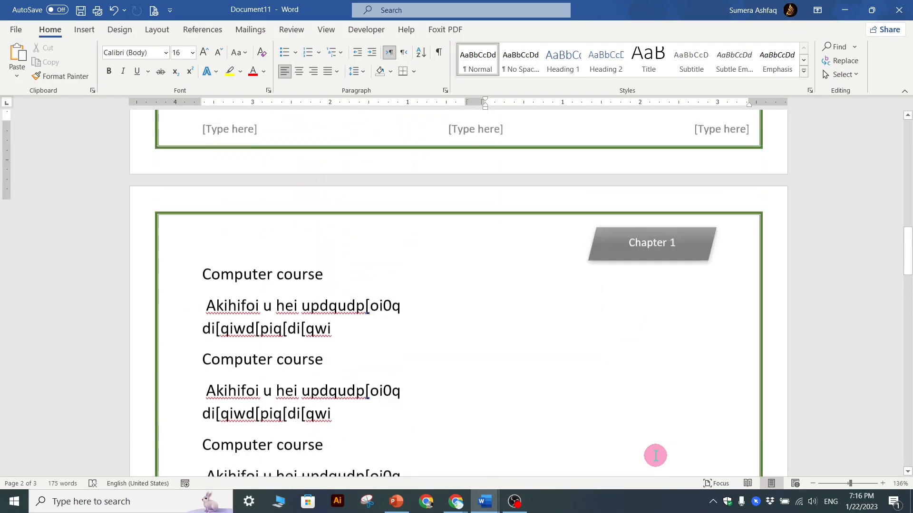
scroll(656, 457, "up", 7)
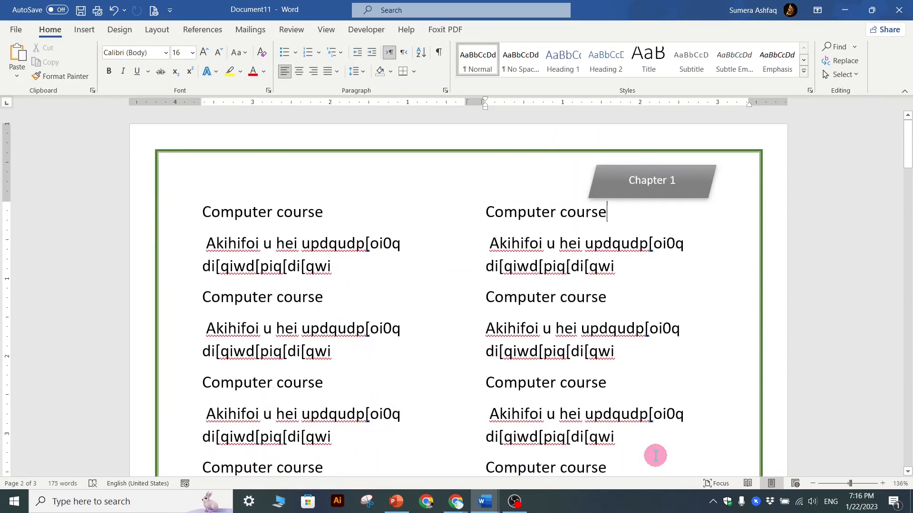
scroll(552, 387, "down", 2)
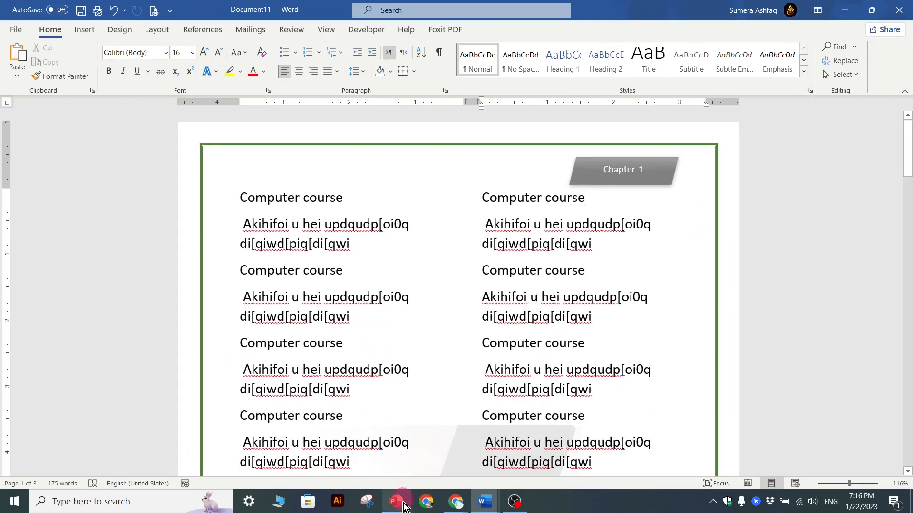
left_click(396, 501)
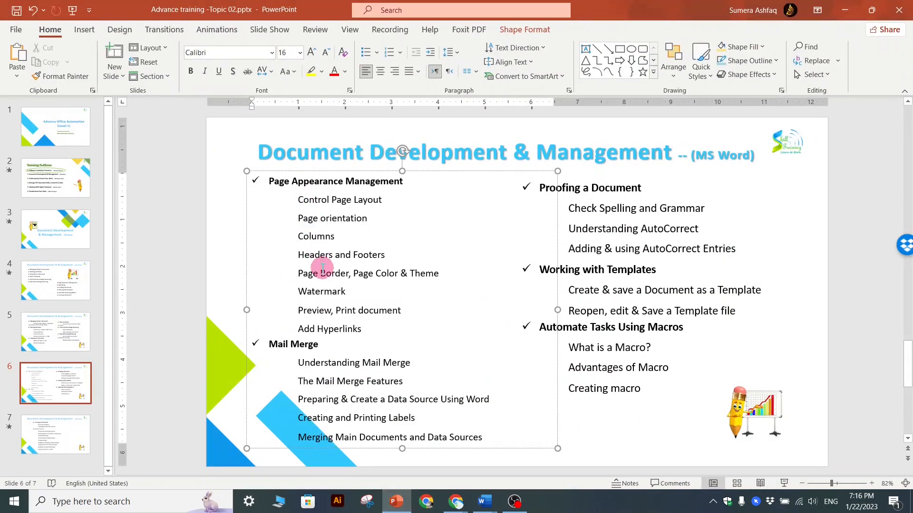
Step: Return to the Word document and open the hyperlink settings for "Computer" in the second "Computer course" line of the second column
left_click(339, 329)
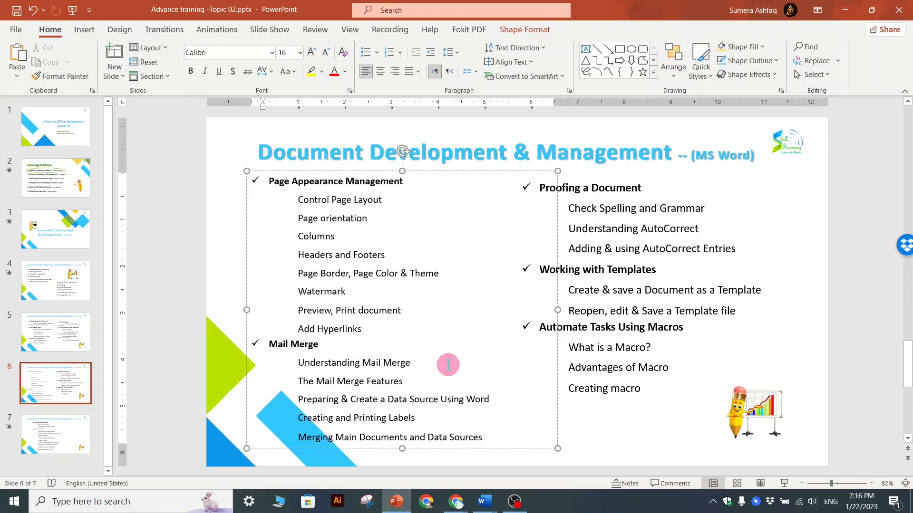
left_click(845, 10)
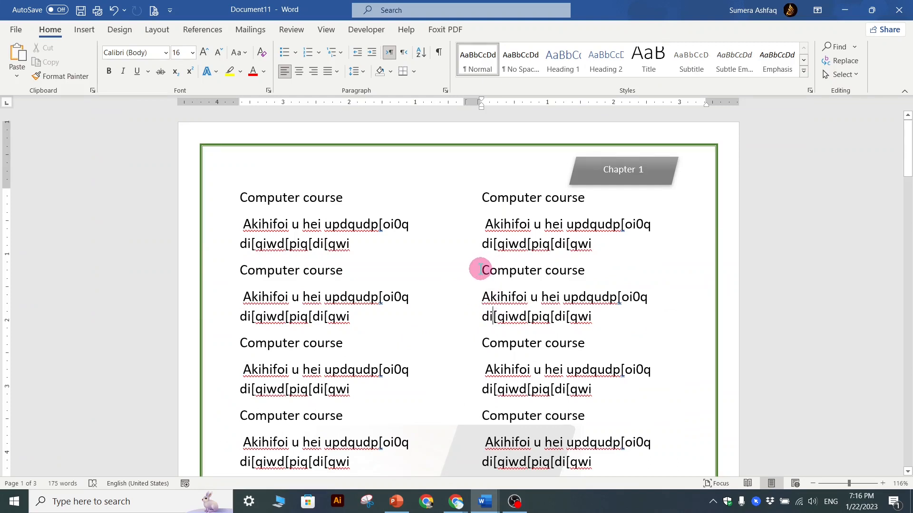
left_click_drag(480, 267, 545, 265)
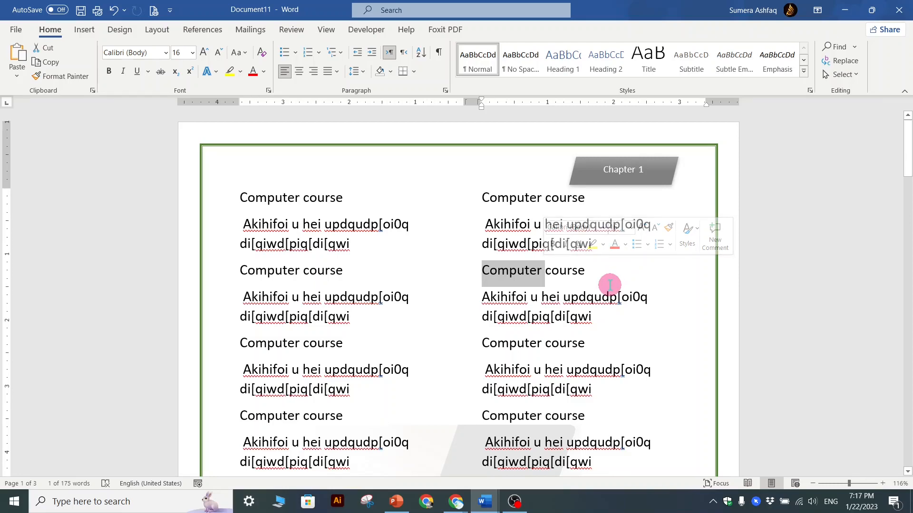
left_click(80, 34)
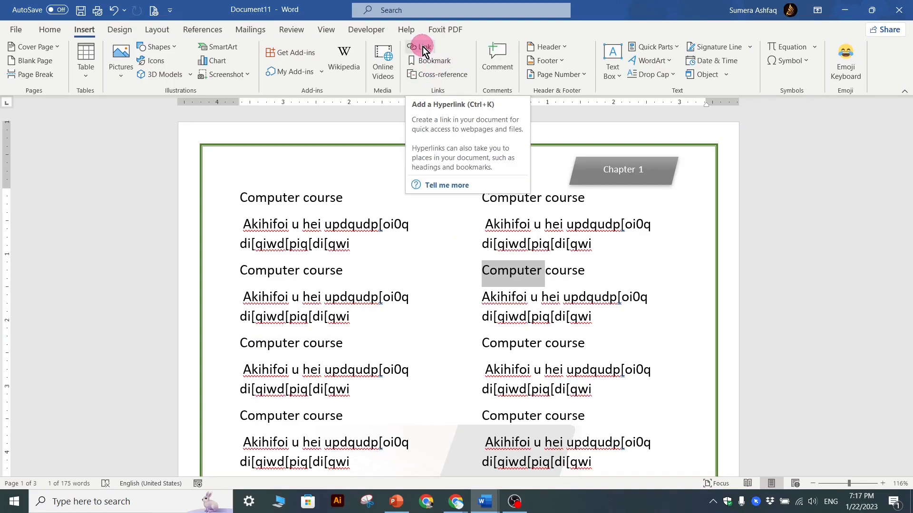
left_click(201, 31)
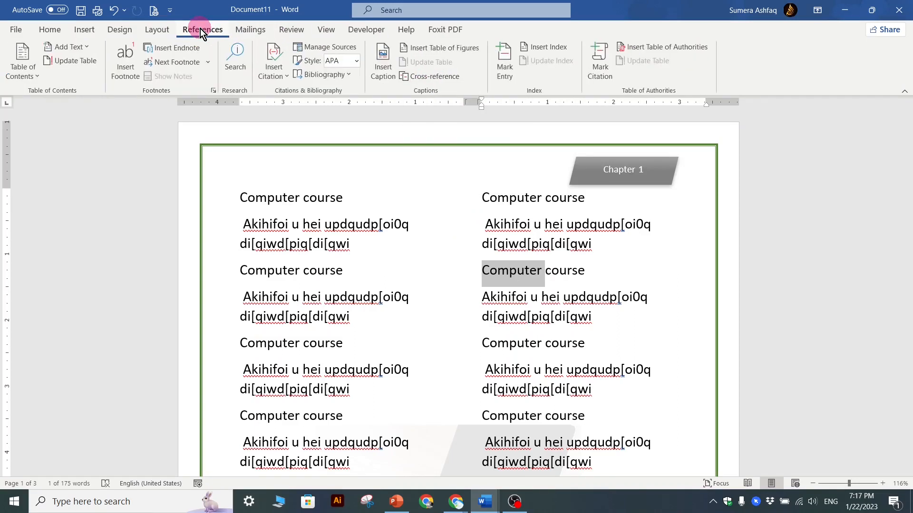
left_click(88, 31)
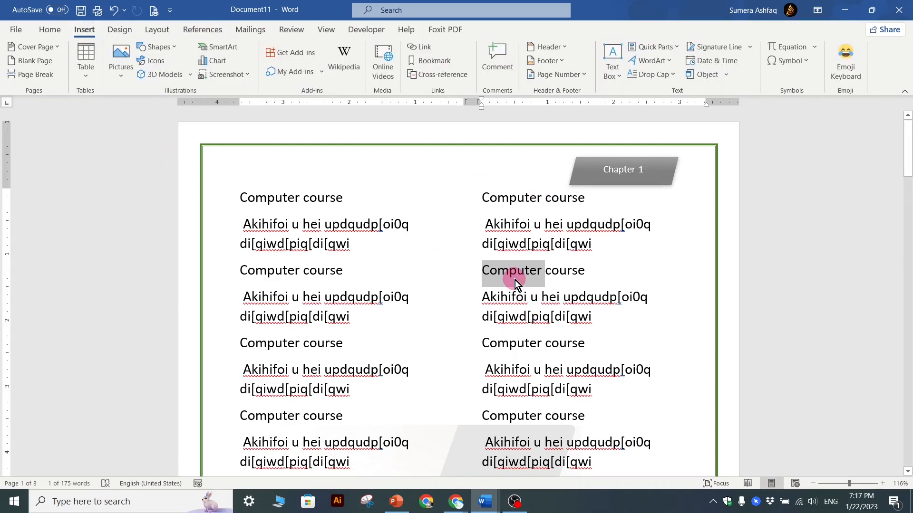
left_click(426, 48)
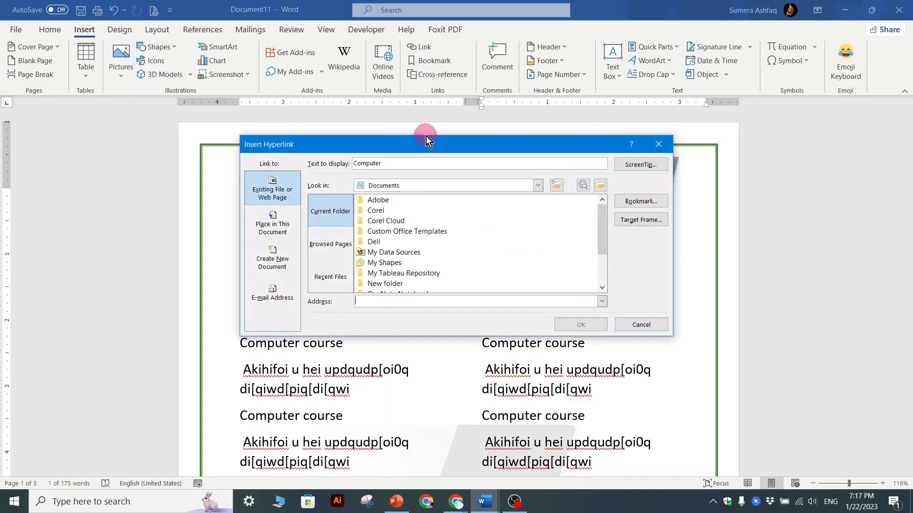
left_click_drag(426, 138, 473, 153)
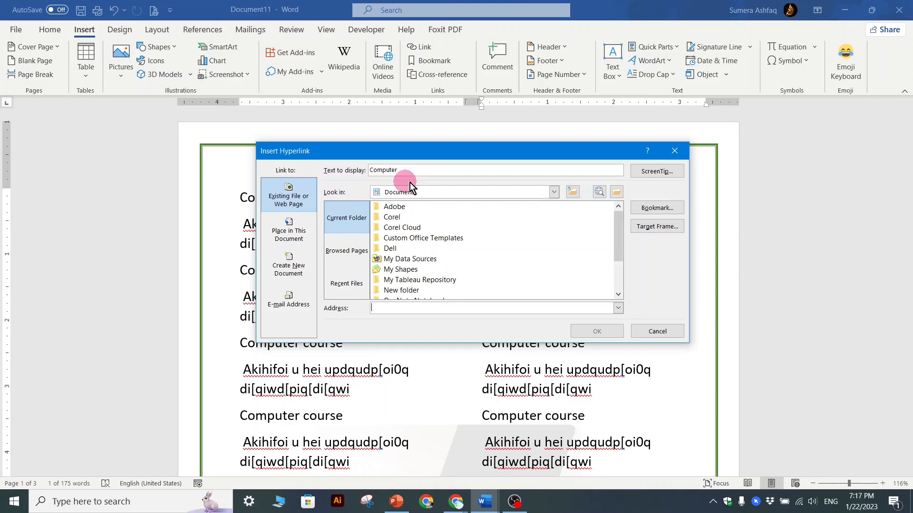
left_click_drag(435, 152, 452, 164)
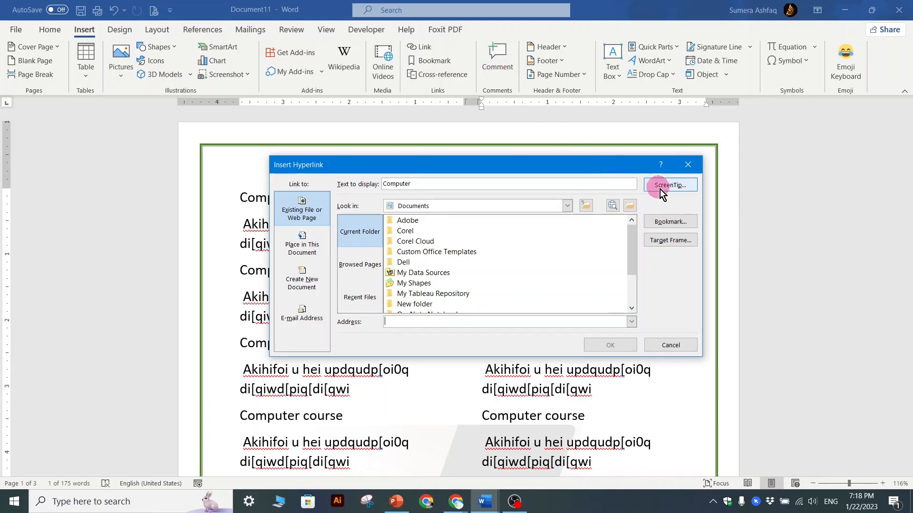
Step: Set the hyperlink's ScreenTip text to "Please Click"
left_click(673, 186)
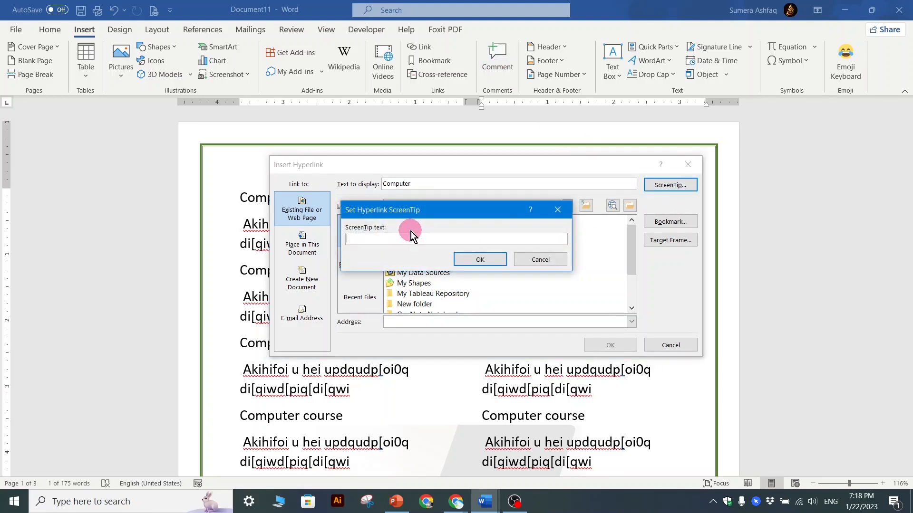
type("Please")
type("Click")
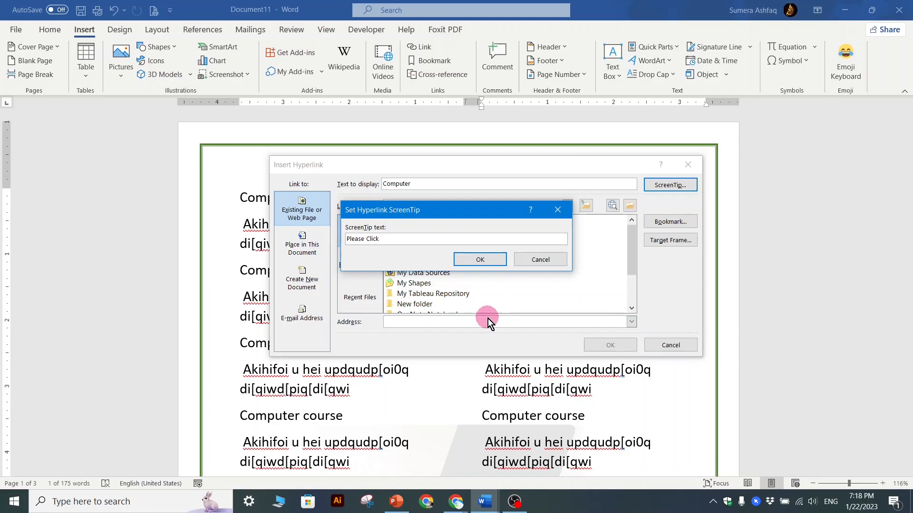
left_click(476, 264)
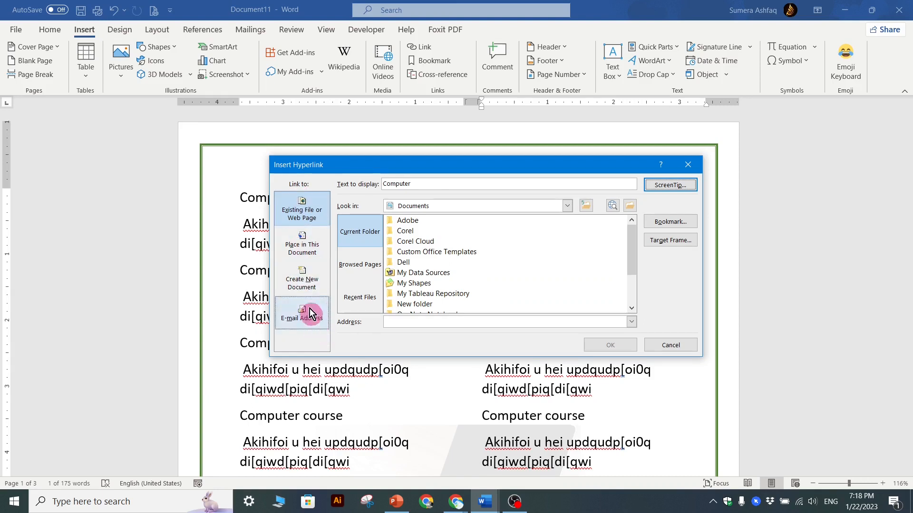
Step: Link the selected word to a new document named "Testing" that is opened for editing immediately
left_click(301, 279)
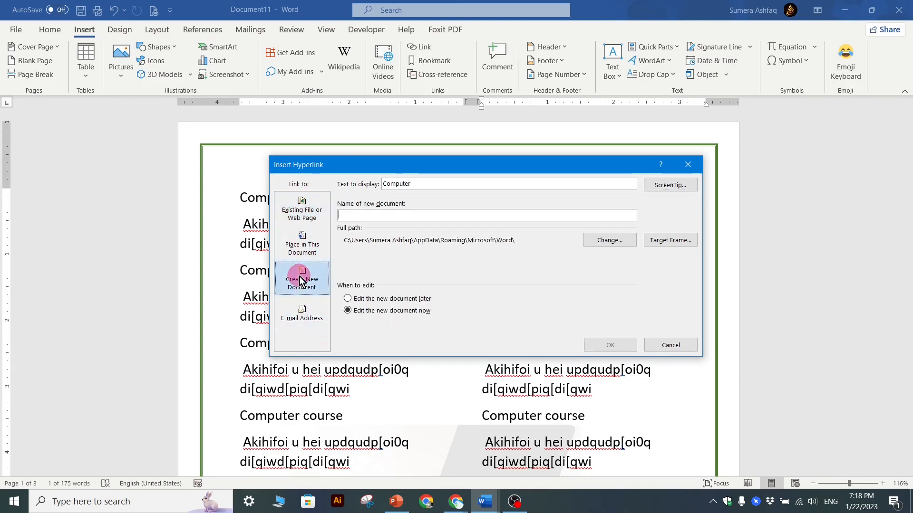
left_click(367, 215)
type("Testing")
key("Return")
Step: Enter "Computer" in the new document and start a hyperlink from that word to an existing file or web page
type("Computer")
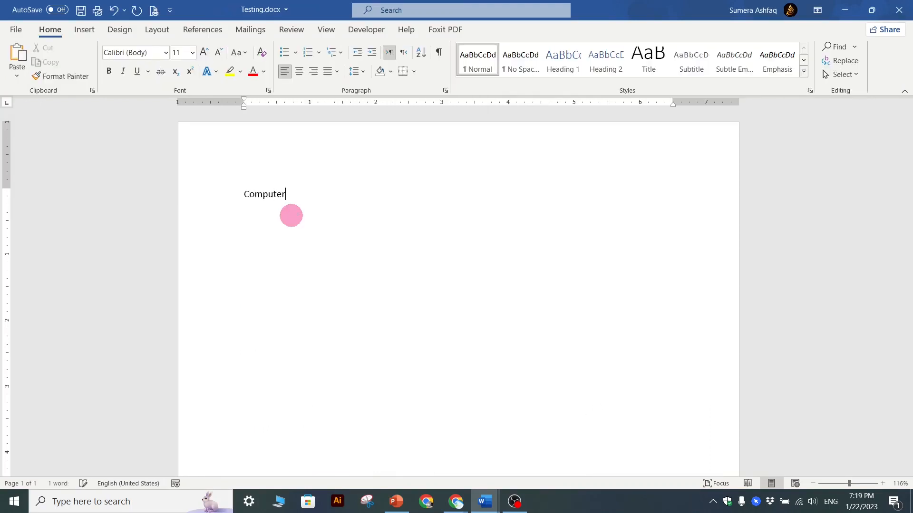
left_click_drag(245, 194, 302, 191)
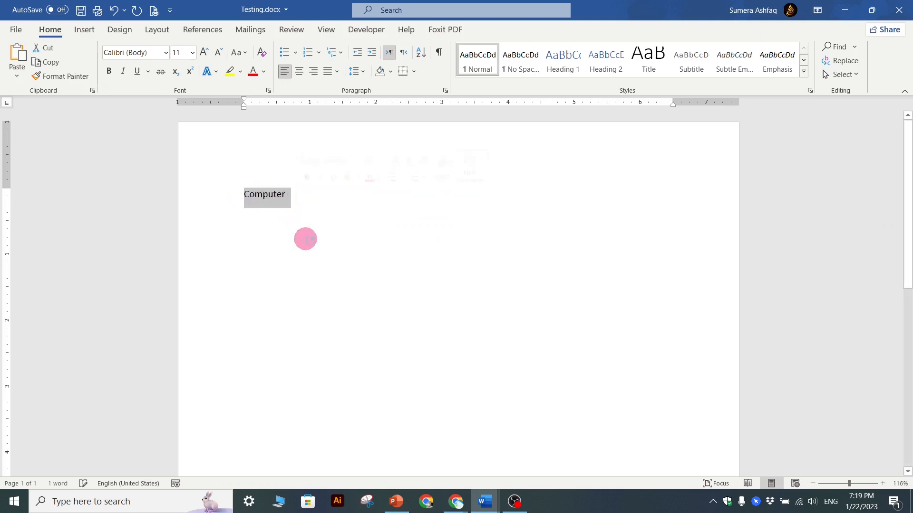
scroll(304, 194, "up", 5)
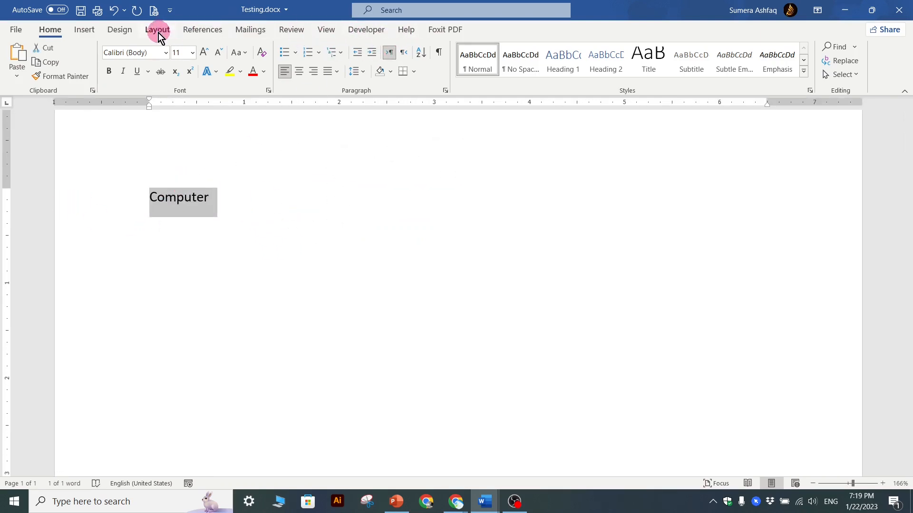
left_click(109, 29)
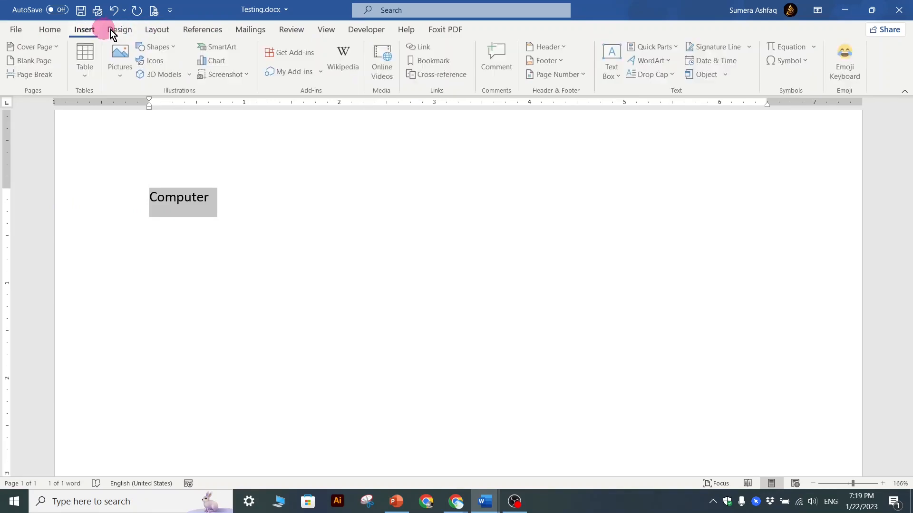
left_click(419, 47)
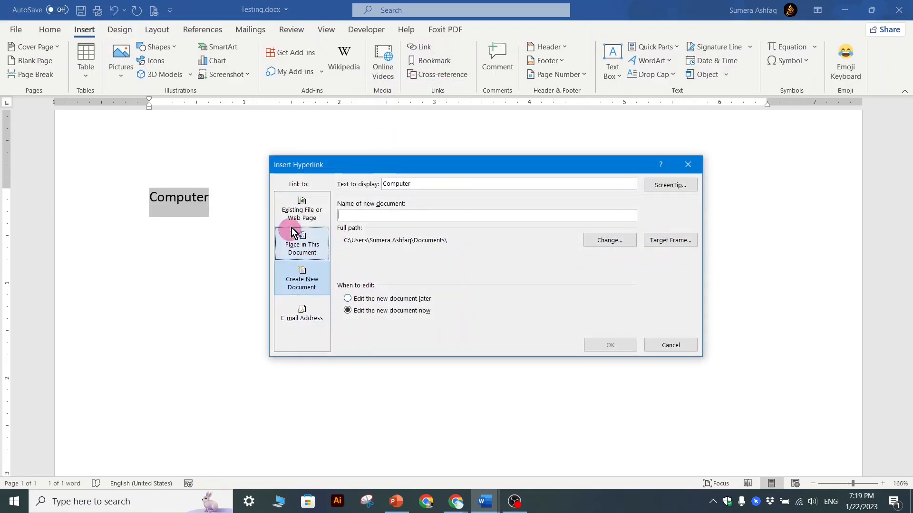
left_click(302, 215)
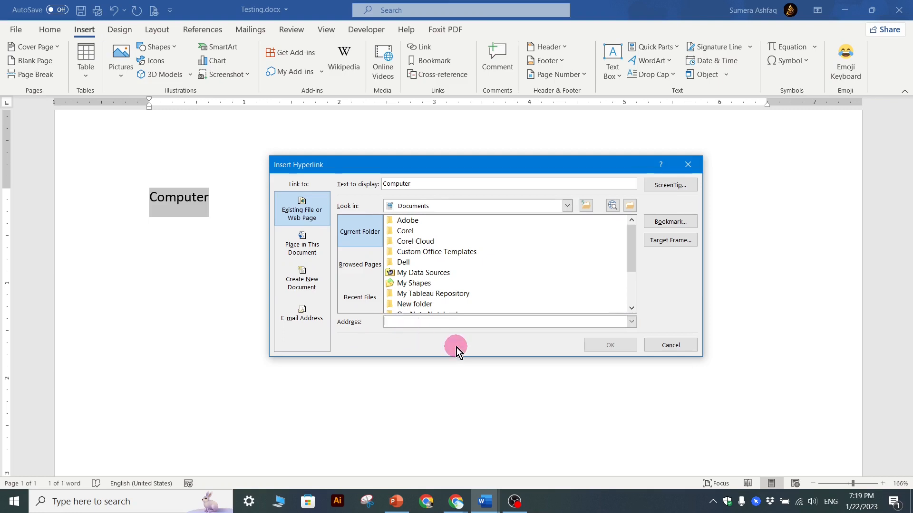
Step: Switch to Chrome and copy the web address of the open Google page
left_click(433, 509)
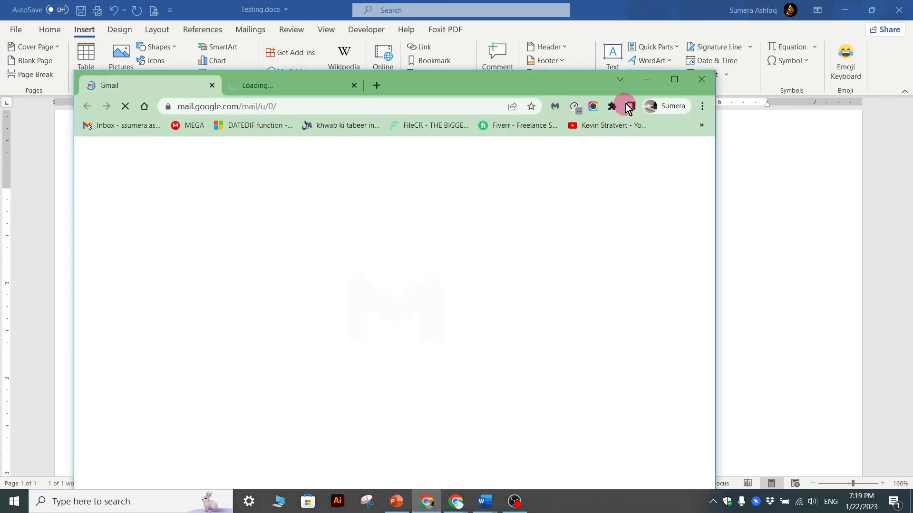
left_click(675, 79)
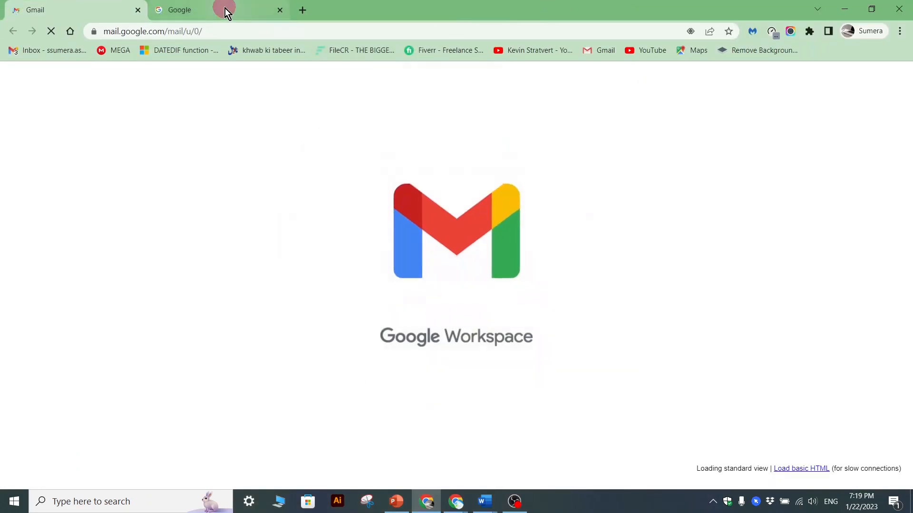
left_click(224, 9)
left_click(248, 33)
key("ctrl+c")
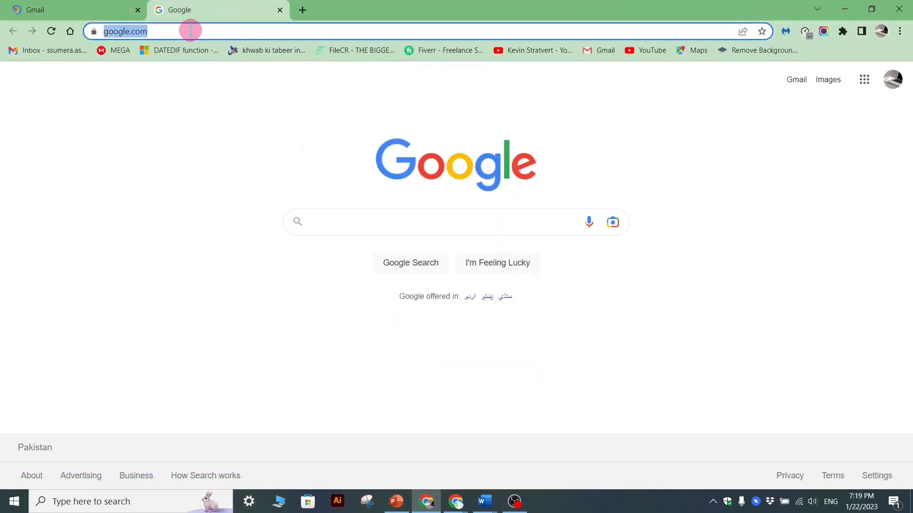
left_click(484, 501)
left_click(544, 467)
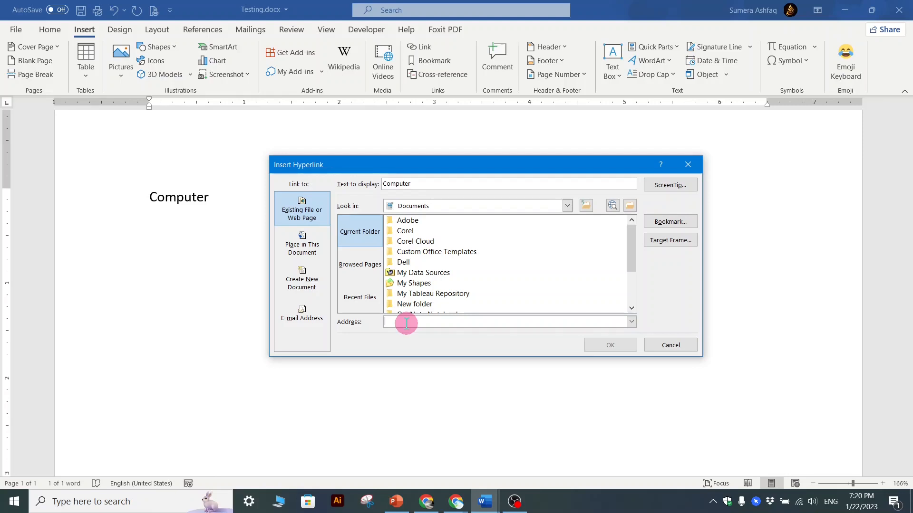
key("ctrl+v")
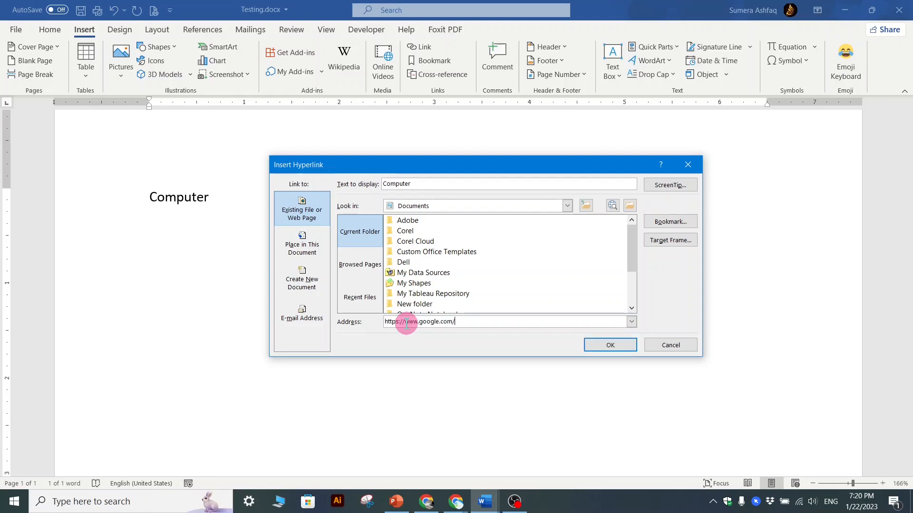
left_click(605, 347)
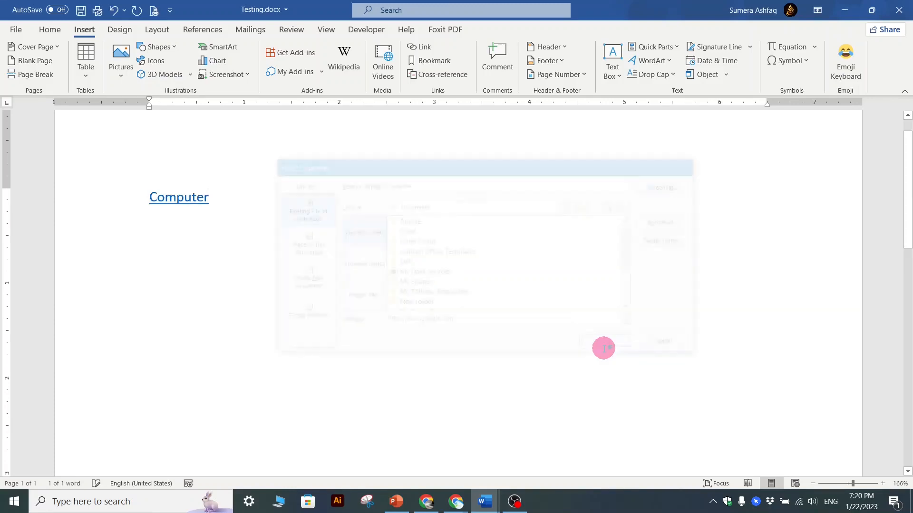
Step: Test the "Computer" hyperlink twice, closing the browser after each visit
left_click(173, 202, "ctrl")
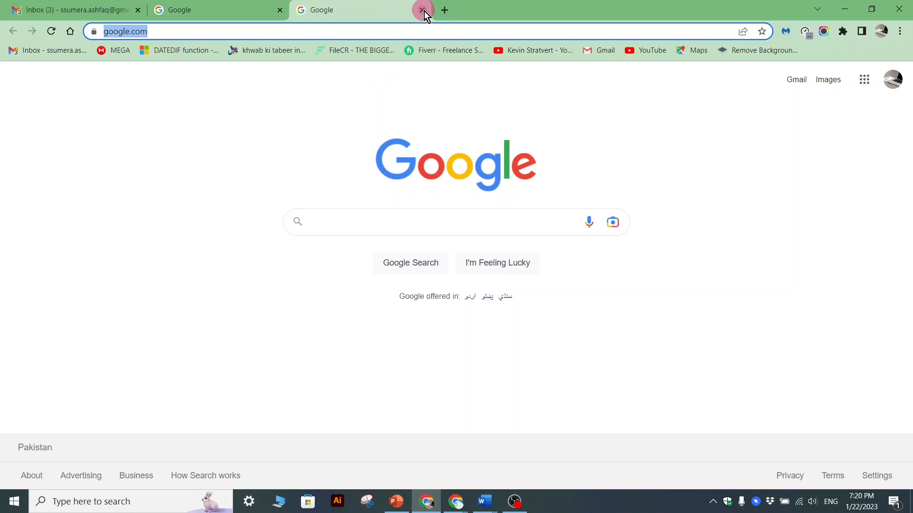
left_click(904, 14)
left_click(170, 203)
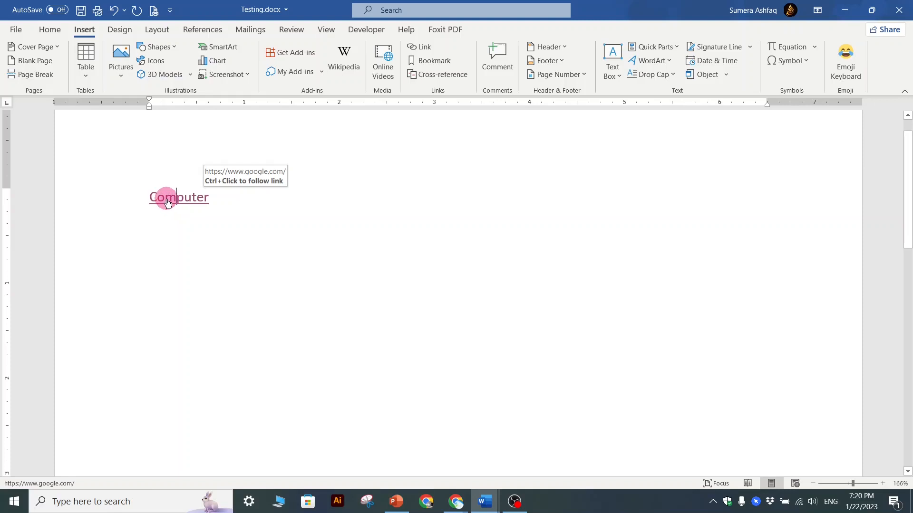
left_click(167, 202, "ctrl")
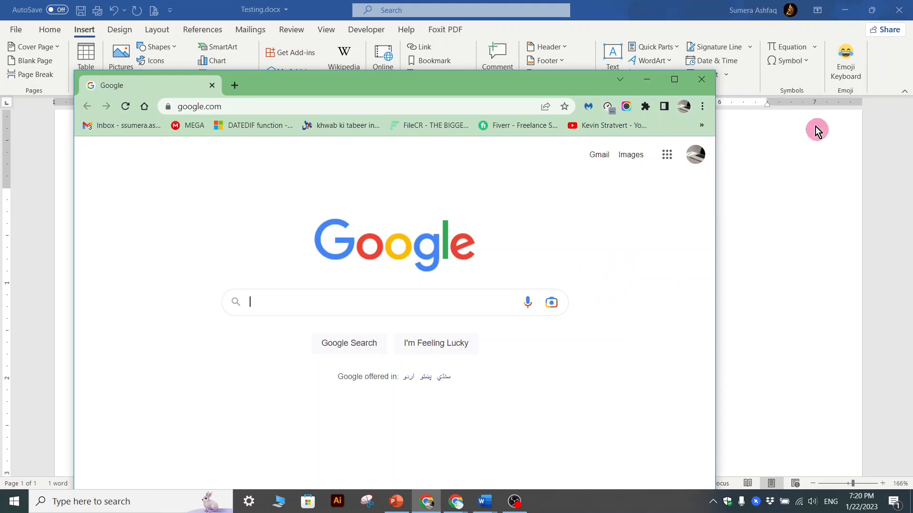
left_click(701, 81)
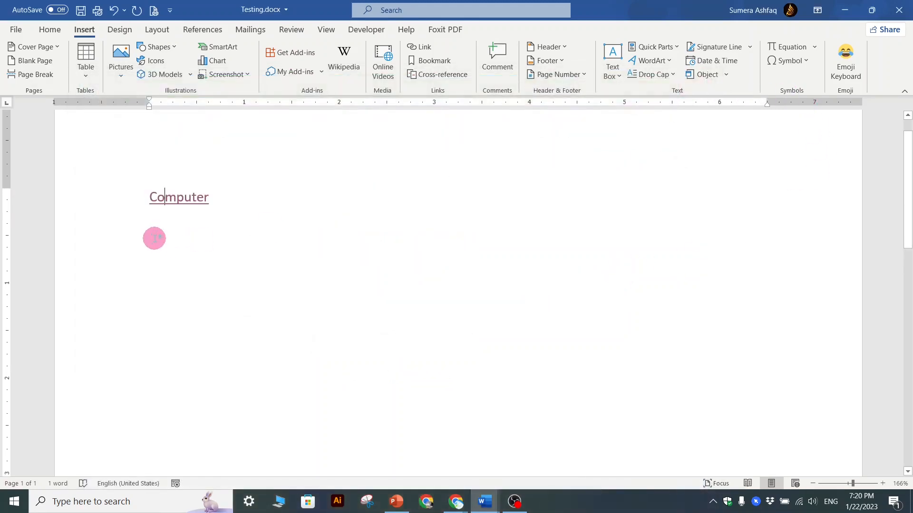
Step: Add the word "test" on a new line below the "Computer" link and enlarge its font by four size increments
left_click(239, 200)
key("Return")
type("test")
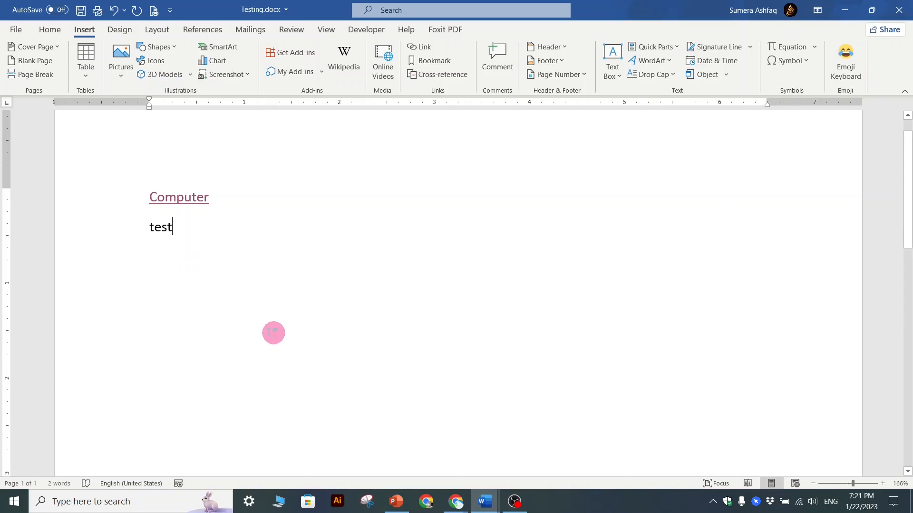
left_click_drag(146, 227, 201, 229)
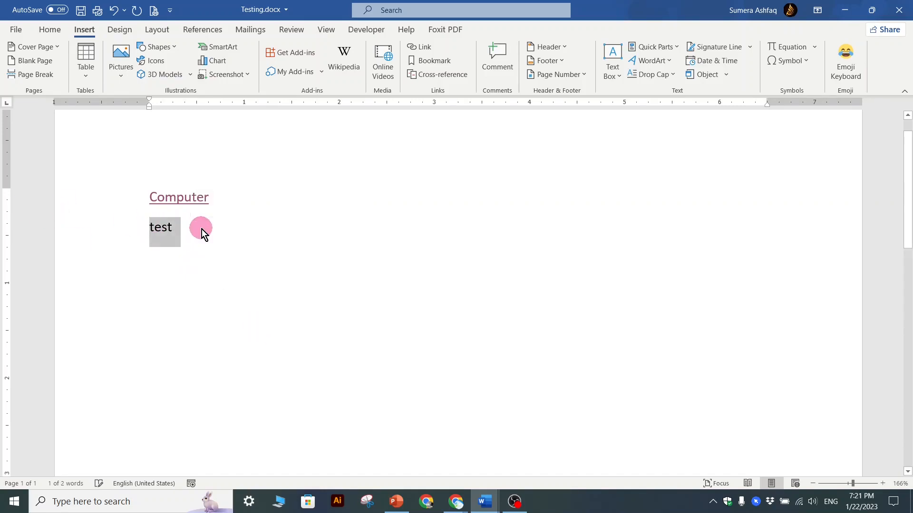
key("ctrl+shift+period")
key("ctrl+shift+period")
key("ctrl+shift+period")
key("ctrl+shift+period")
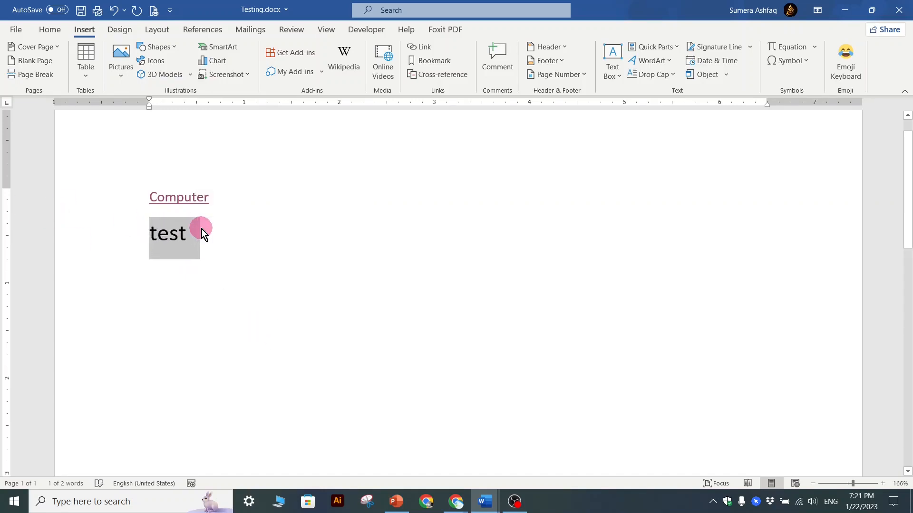
Step: Start a hyperlink on the selected word "test" and pick the existing file Final Assignment.pptx from the Assignments All folder
left_click(421, 46)
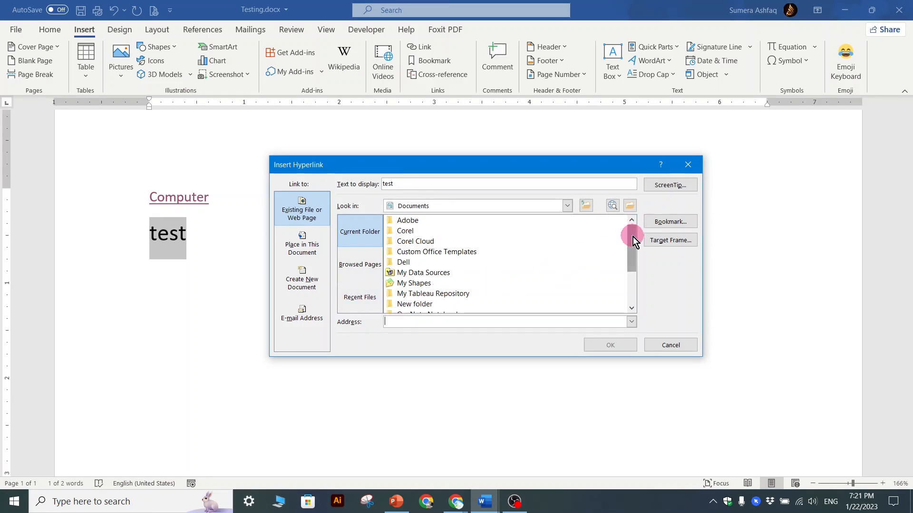
left_click_drag(632, 240, 632, 289)
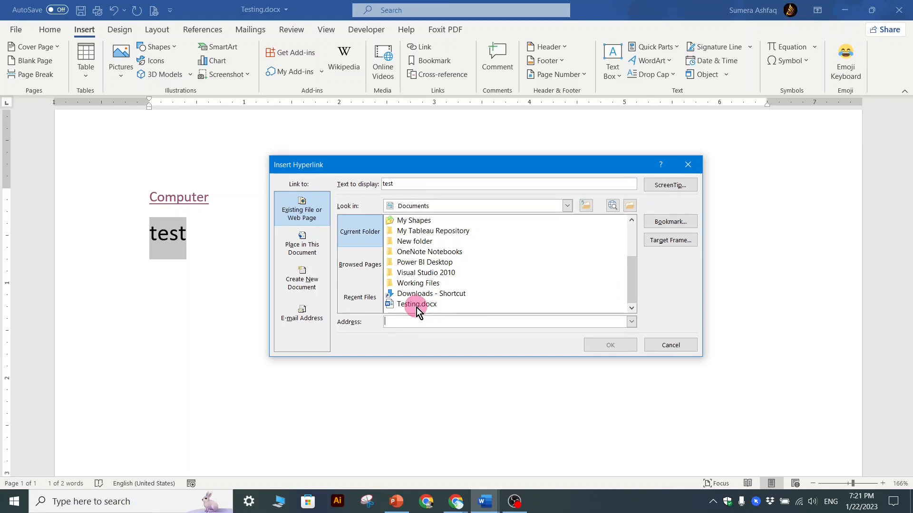
scroll(419, 271, "up", 2)
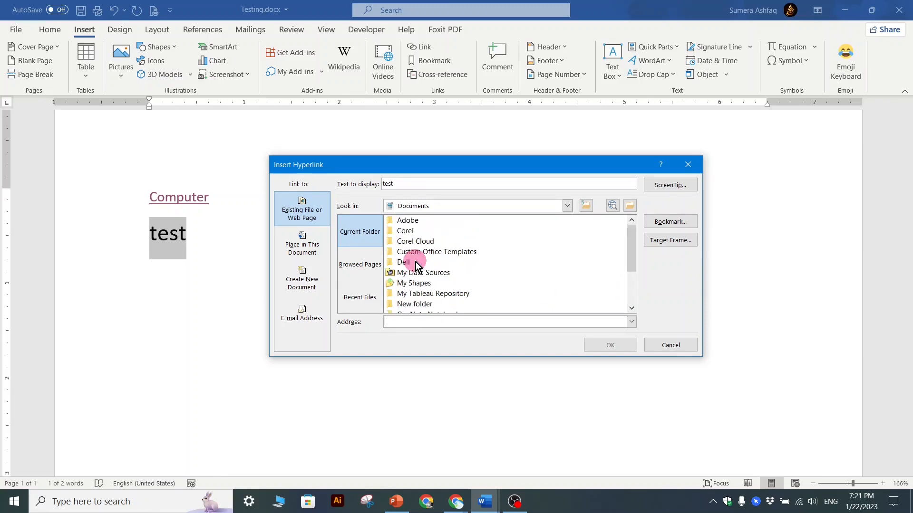
left_click(567, 207)
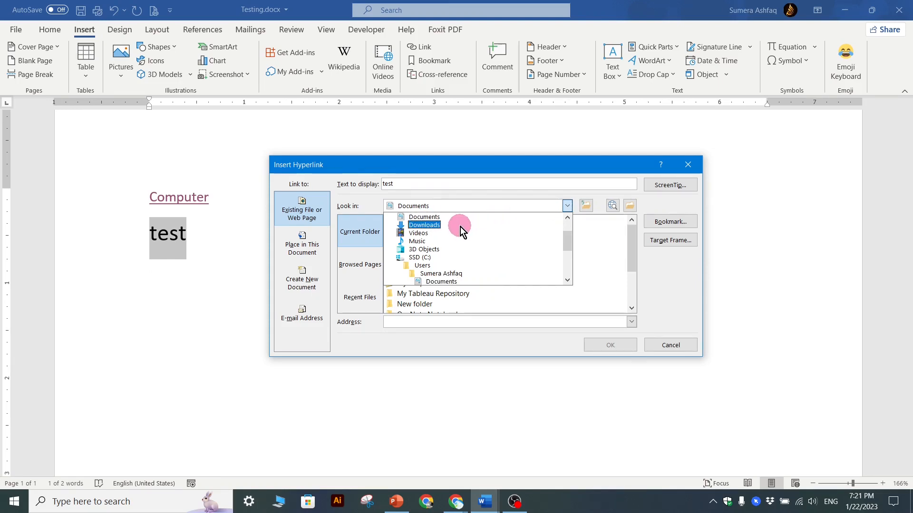
scroll(459, 234, "down", 3)
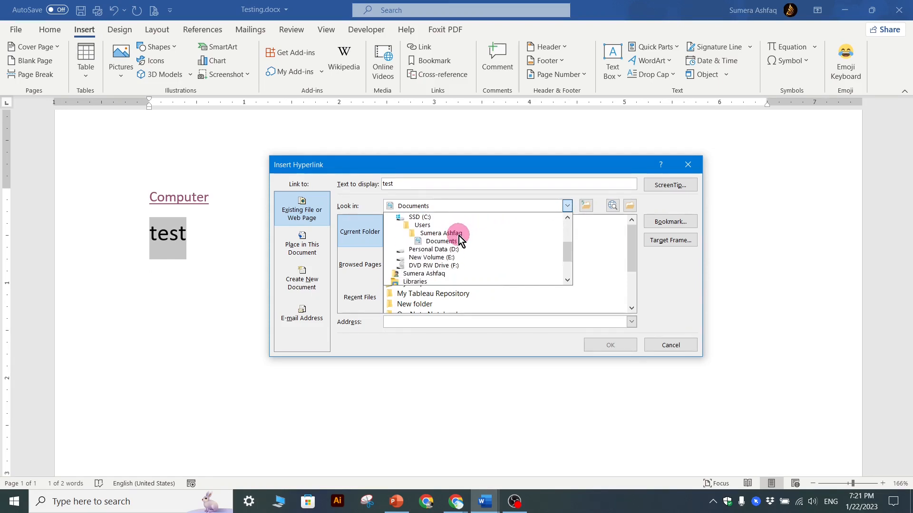
scroll(460, 238, "down", 2)
scroll(458, 236, "down", 1)
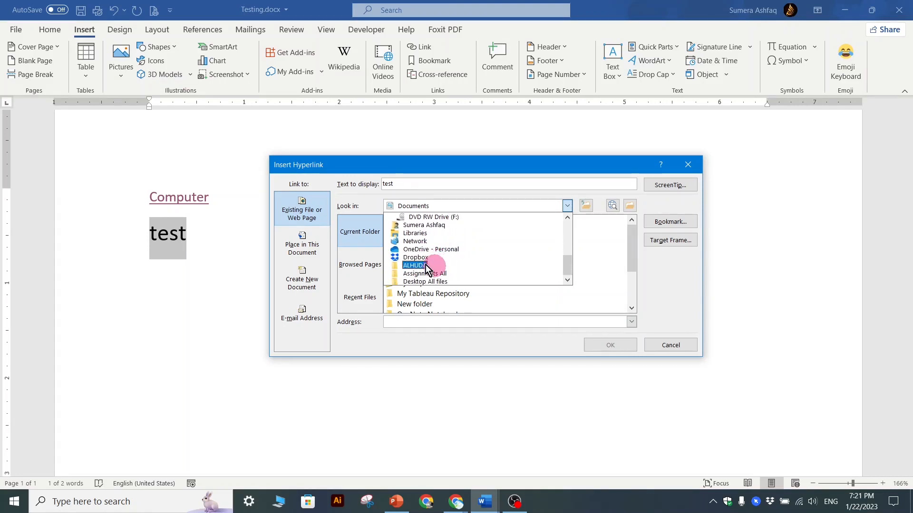
left_click(445, 273)
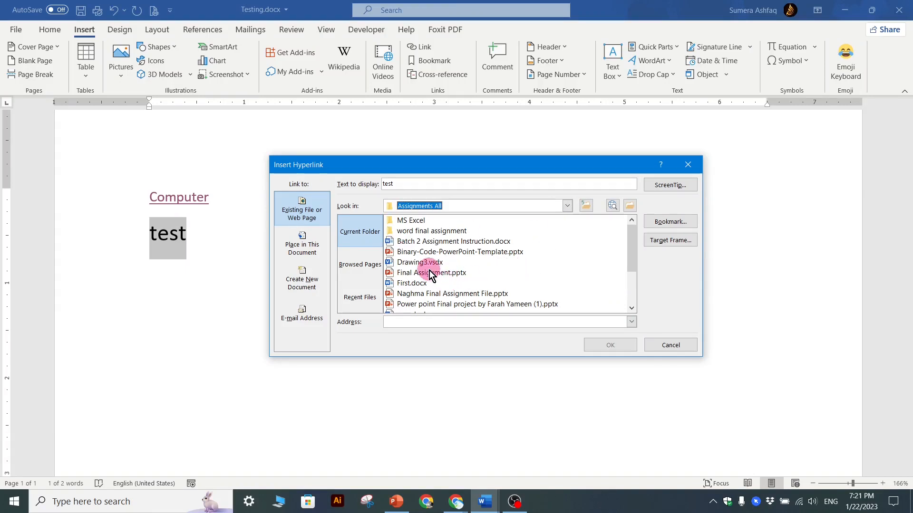
left_click(434, 272)
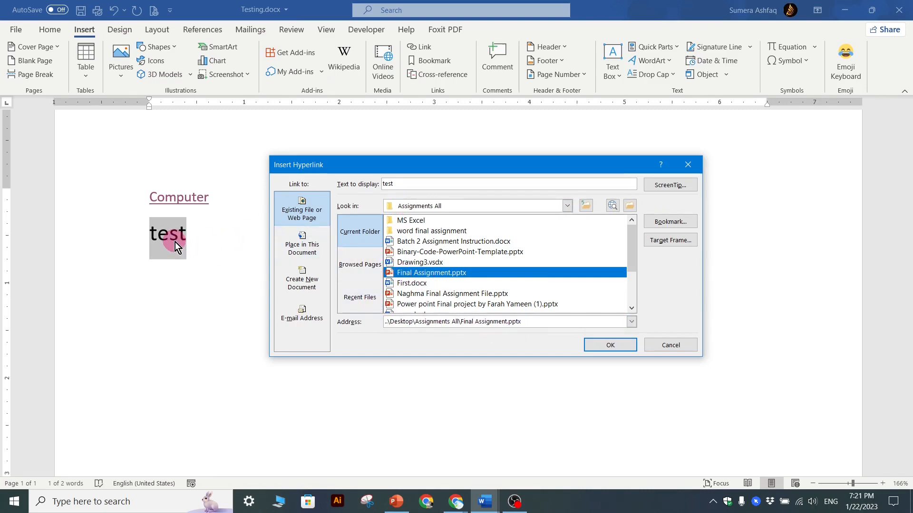
Step: Change the link's display text to "Open" and insert the hyperlink
left_click_drag(403, 185, 366, 186)
type("Open")
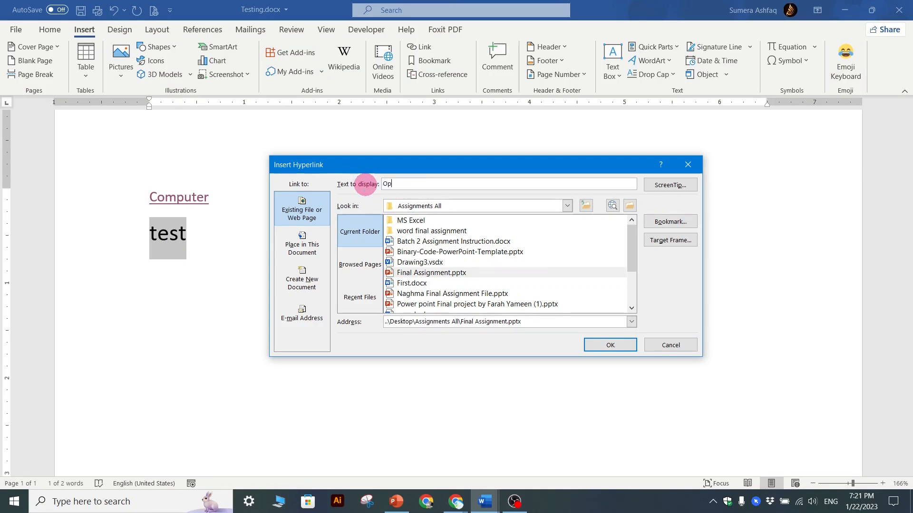
left_click(610, 347)
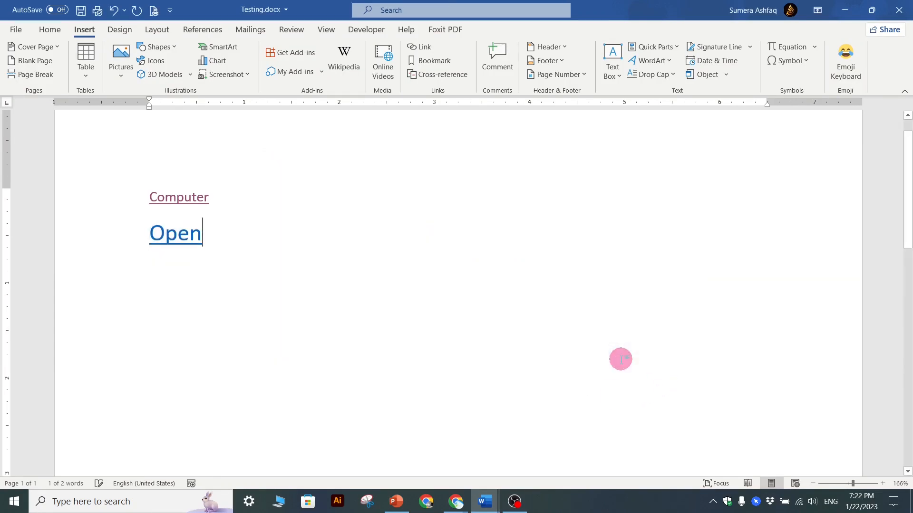
Step: Follow the "Open" link, look through the slides of Final Assignment.pptx in PowerPoint, and close the presentation
double_click(182, 243)
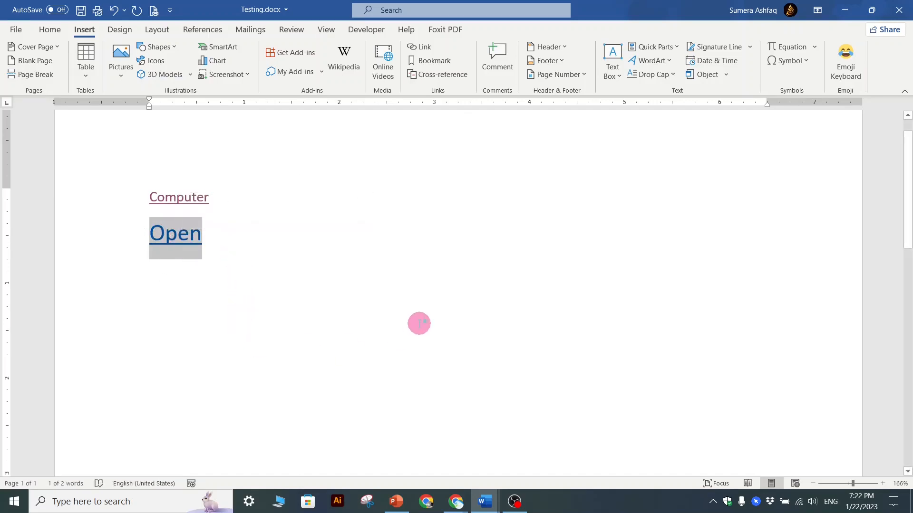
left_click(182, 240, "ctrl")
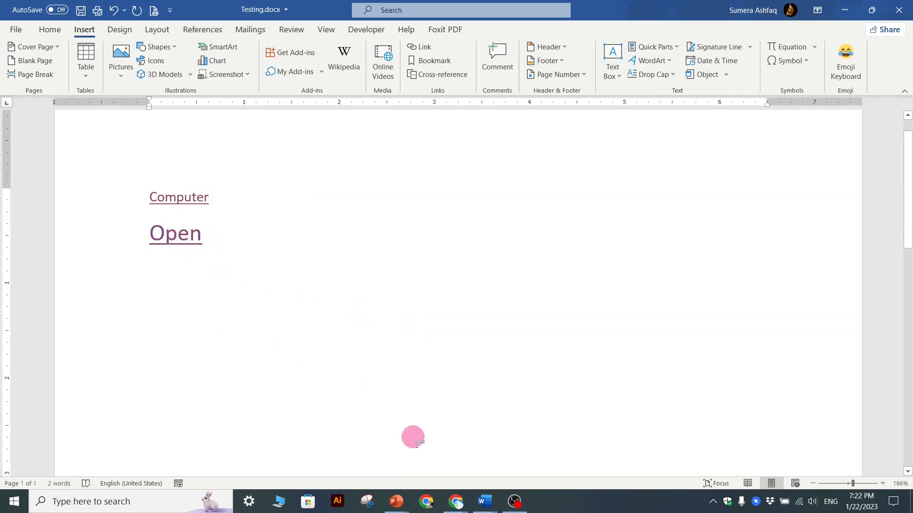
mouse_move(402, 508)
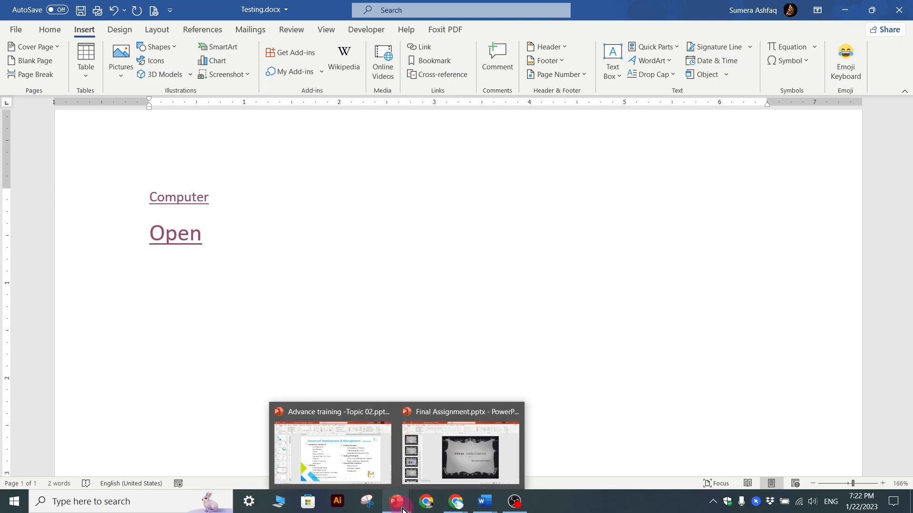
left_click(443, 423)
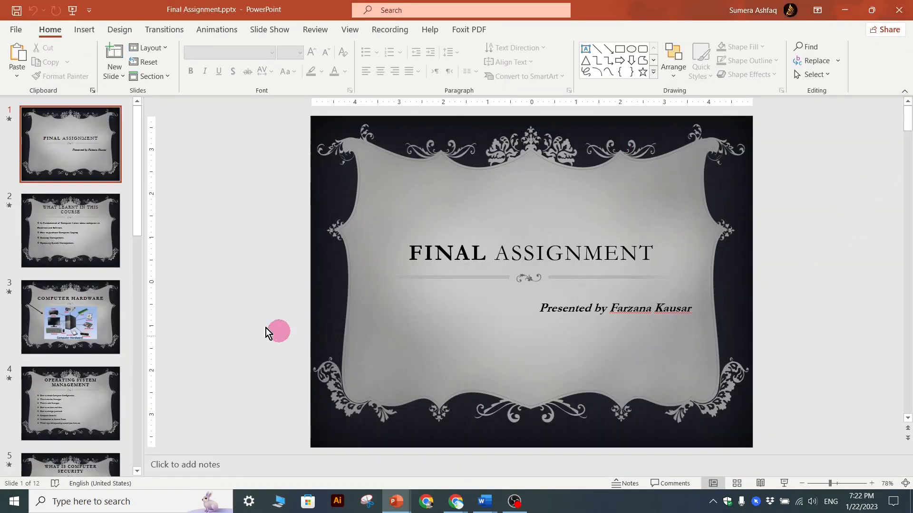
scroll(244, 299, "down", 4)
scroll(244, 299, "down", 7)
scroll(244, 298, "up", 4)
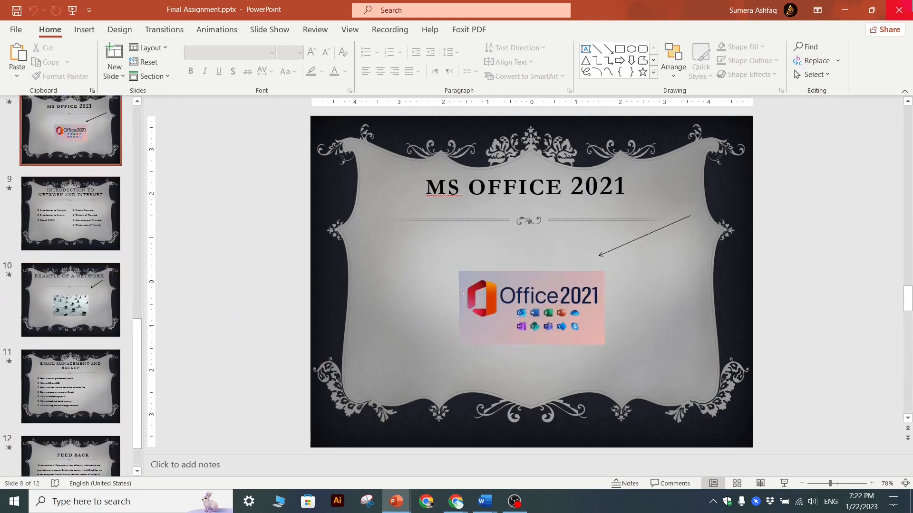
left_click(905, 9)
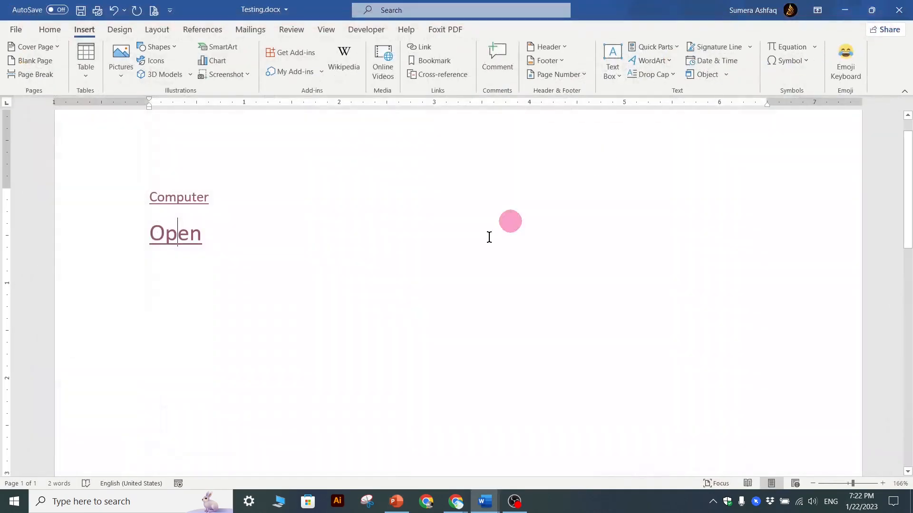
Step: Add a new line below the "Open" link in Testing.docx
left_click(177, 233)
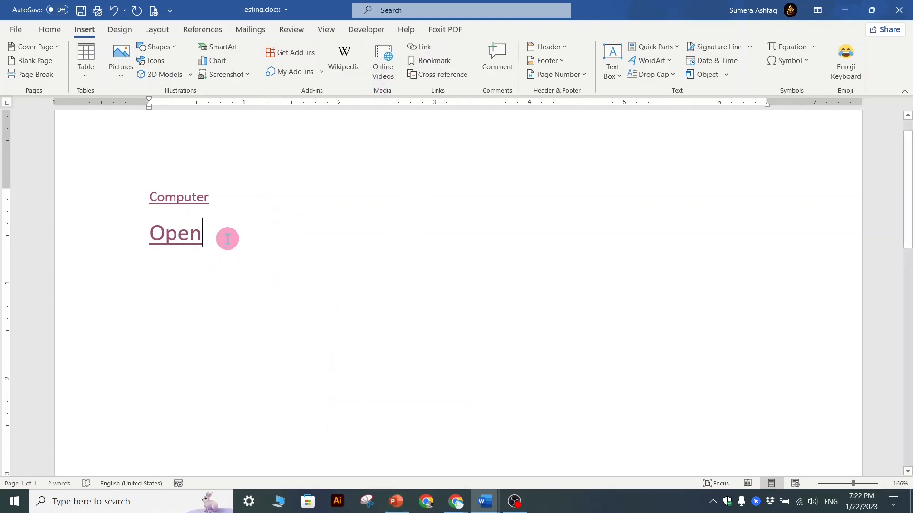
key("Return")
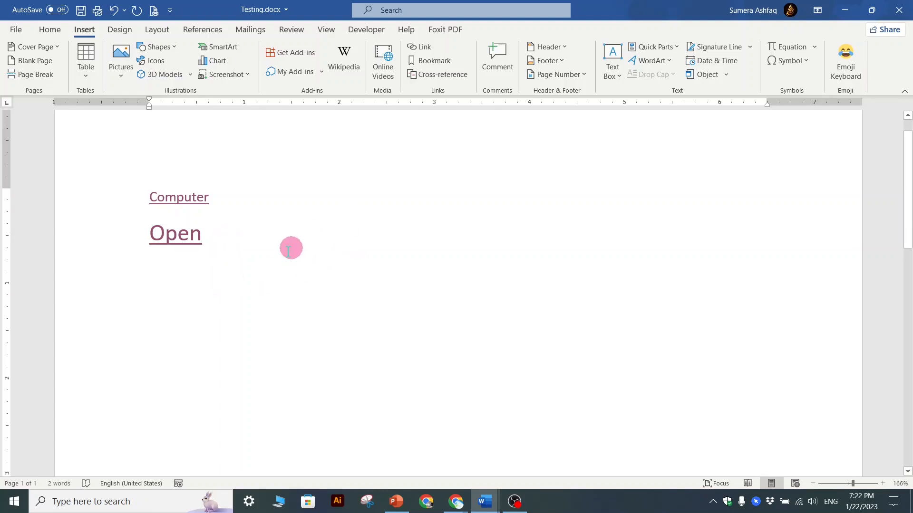
Step: Follow the "Computer" link to the Google page, maximize the browser, and go to Google Drive
left_click(177, 198, "ctrl")
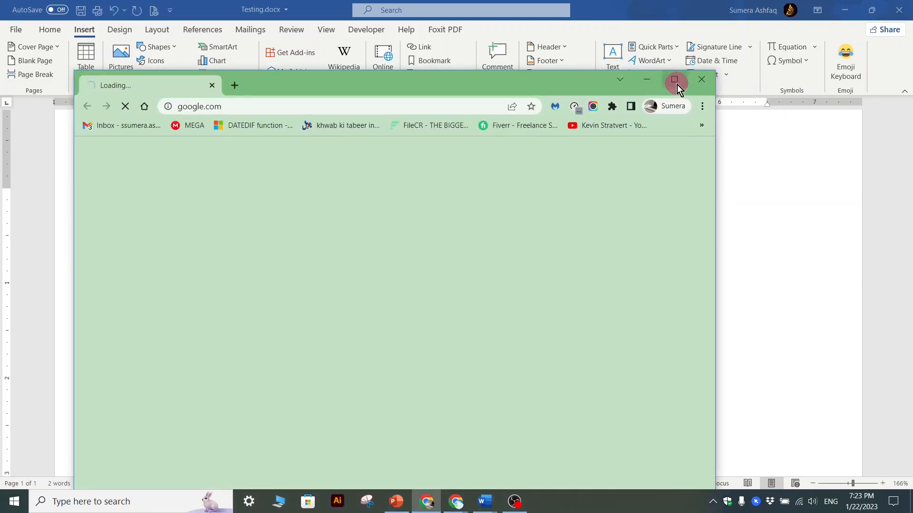
left_click(675, 81)
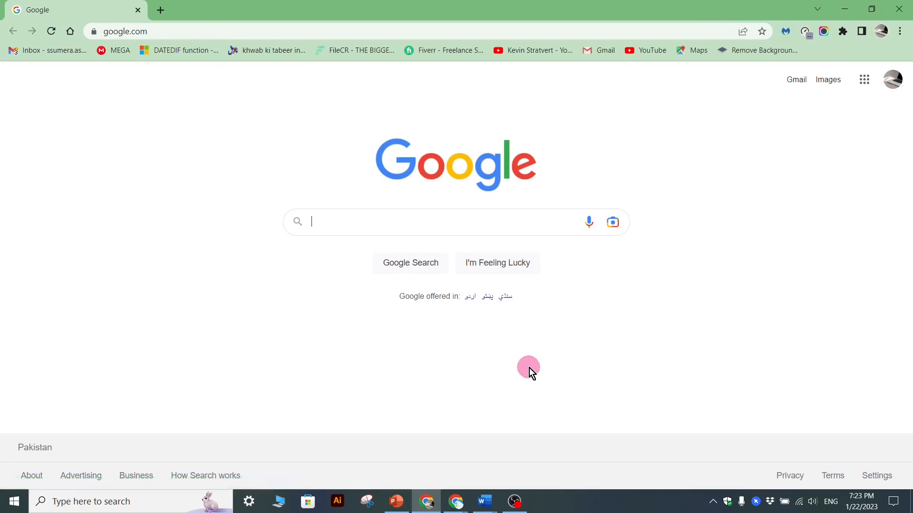
left_click(865, 89)
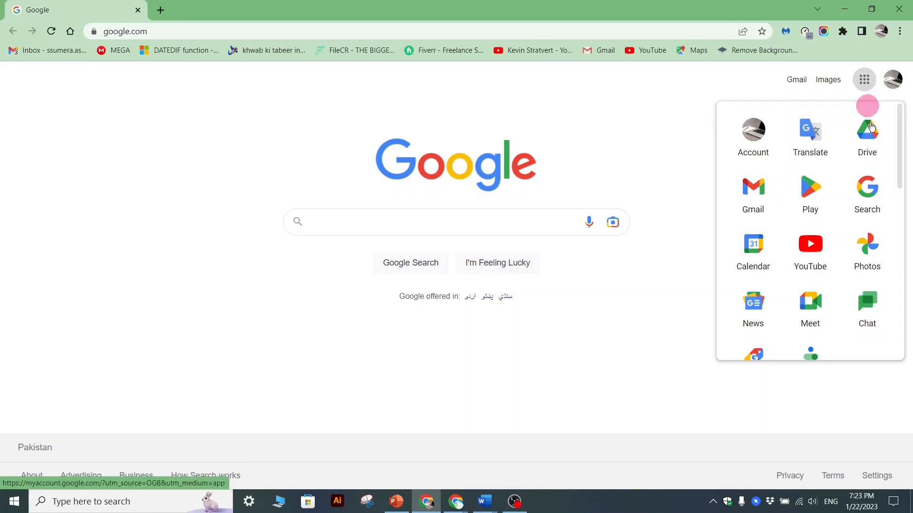
left_click(879, 151)
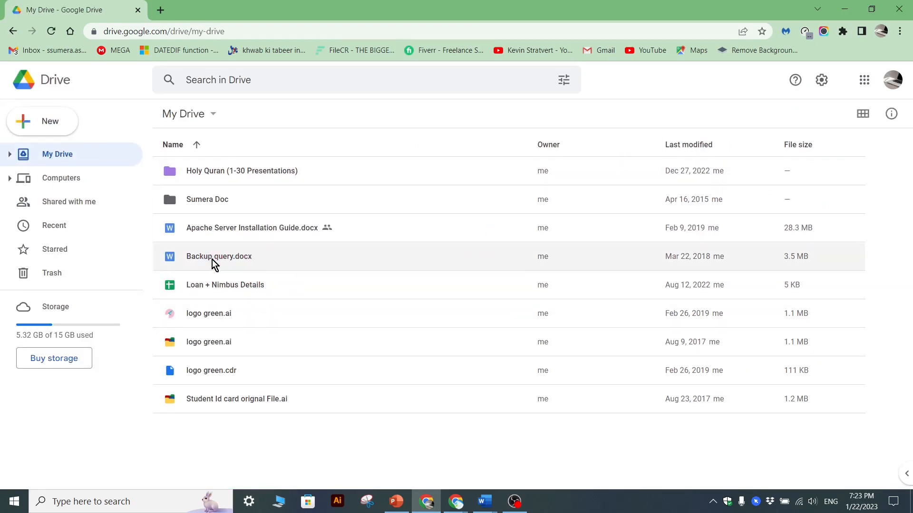
Step: View the actions available for Backup query.docx in Google Drive, and close the browser
right_click(213, 261)
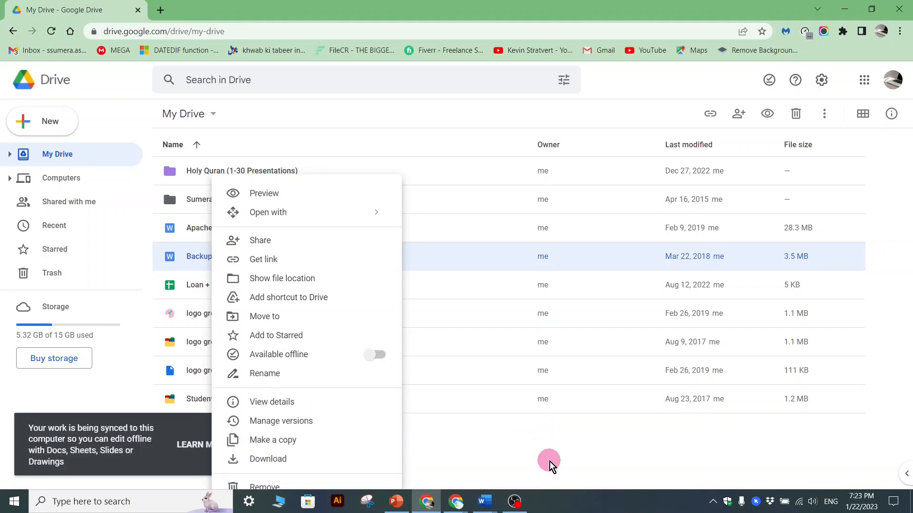
left_click(534, 471)
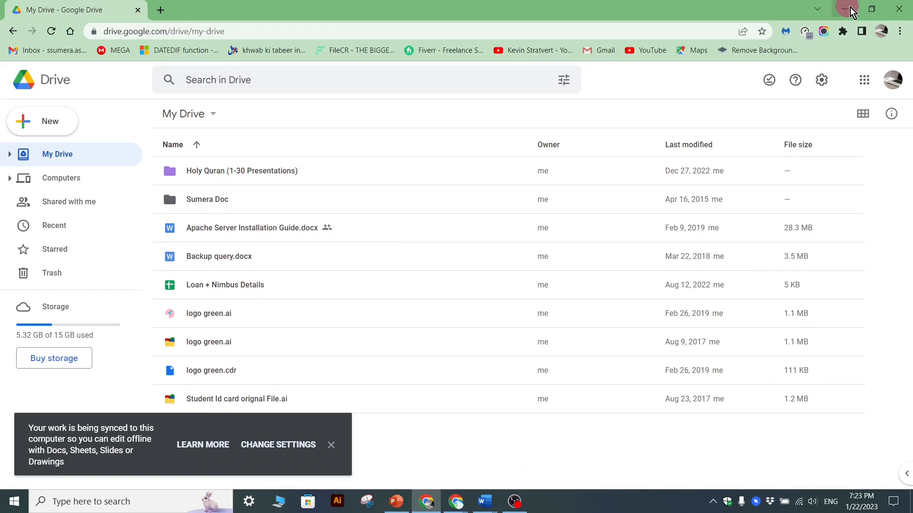
left_click(906, 11)
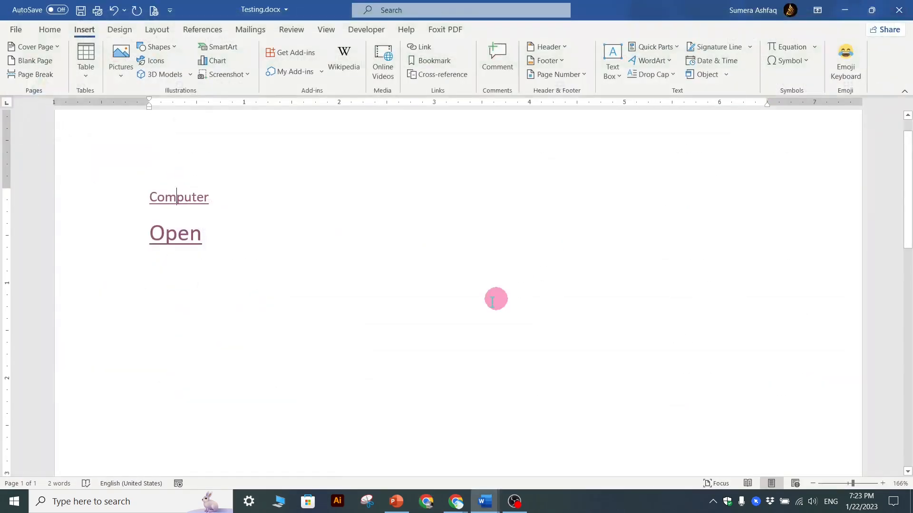
Step: Review the link target options of the "Computer" hyperlink in its edit dialog, and leave without applying changes
left_click(423, 47)
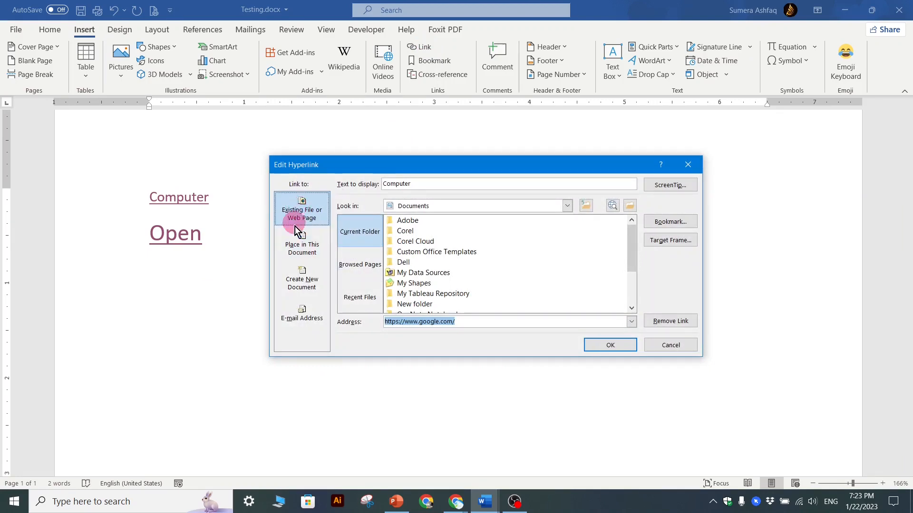
left_click(294, 321)
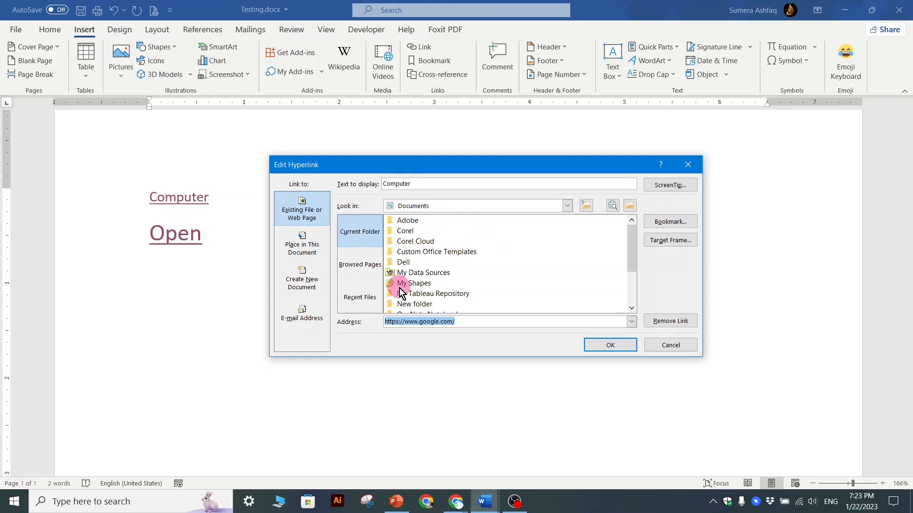
left_click(357, 233)
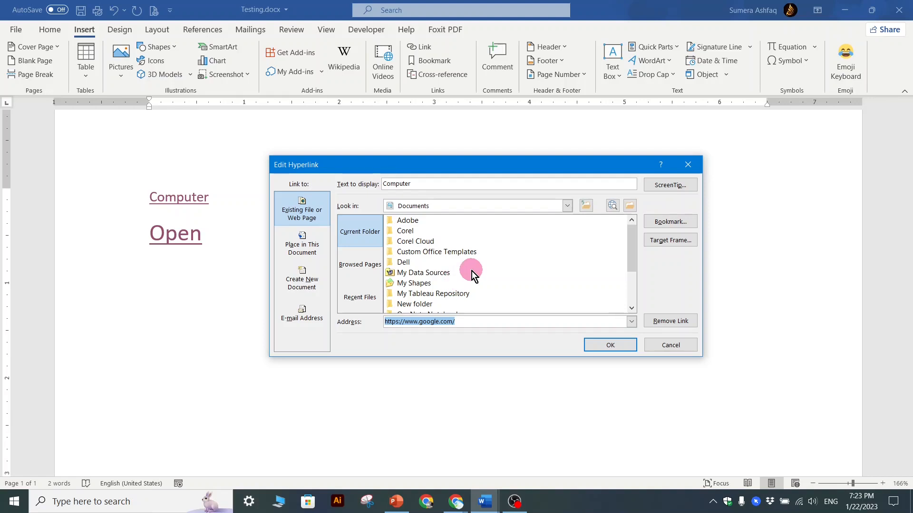
left_click(360, 291)
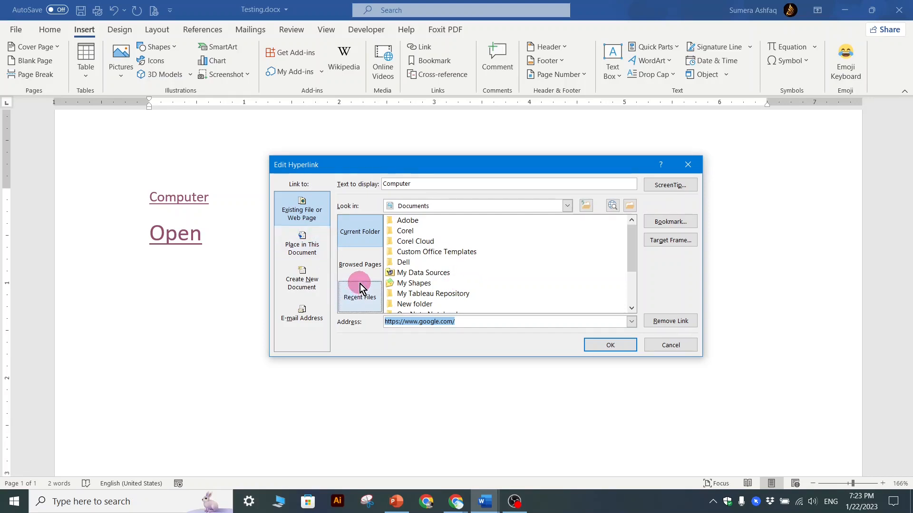
left_click(352, 263)
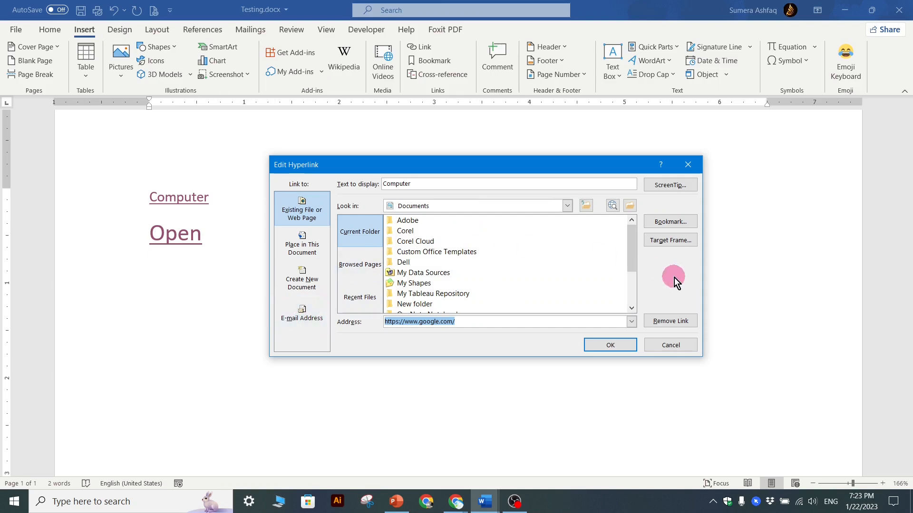
left_click(680, 346)
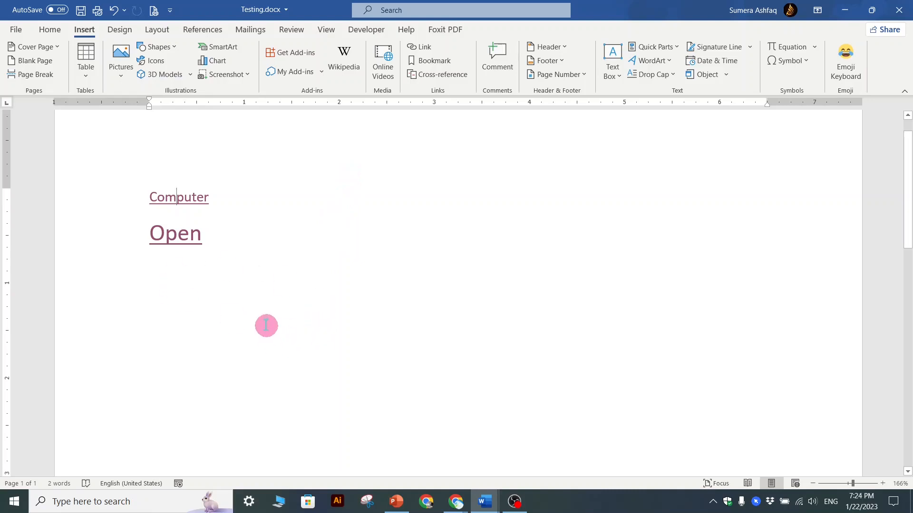
scroll(265, 326, "up", 1)
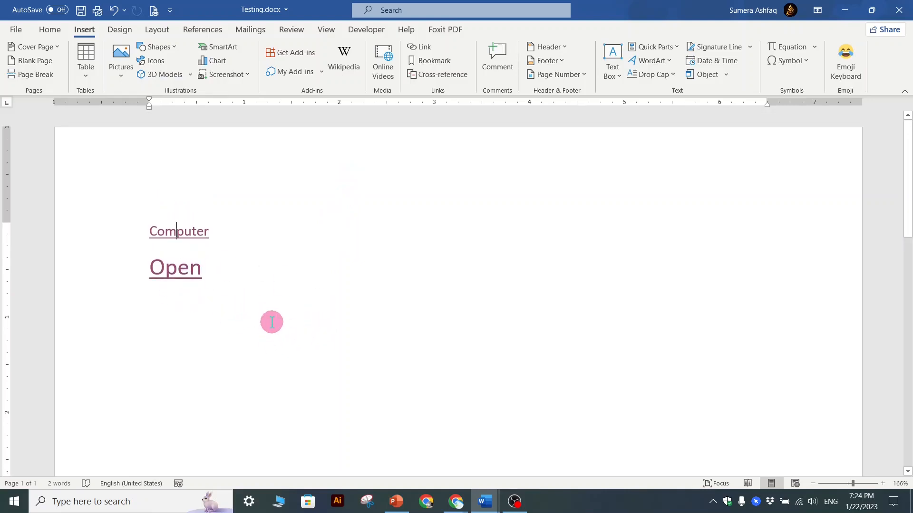
left_click(16, 30)
left_click(22, 41)
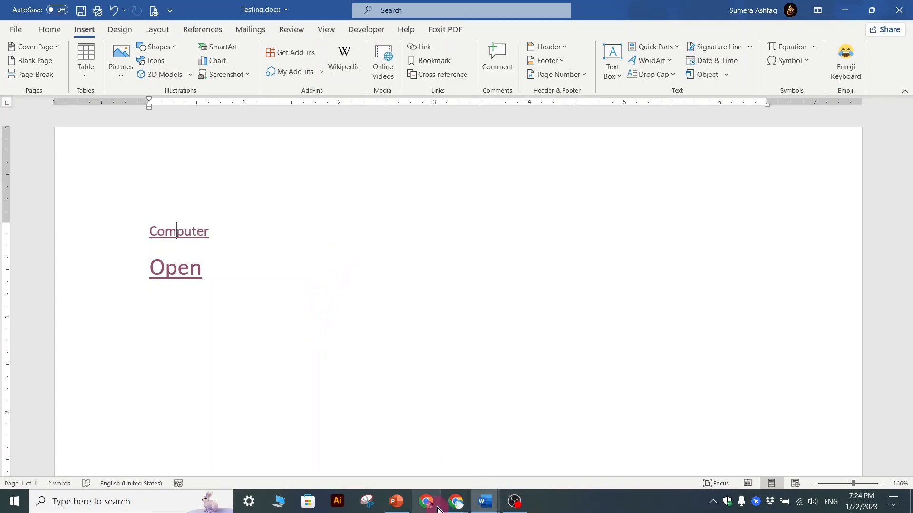
Step: Switch to the Advance training -Topic 02.pptx presentation in PowerPoint to review the course outline slide
left_click(396, 504)
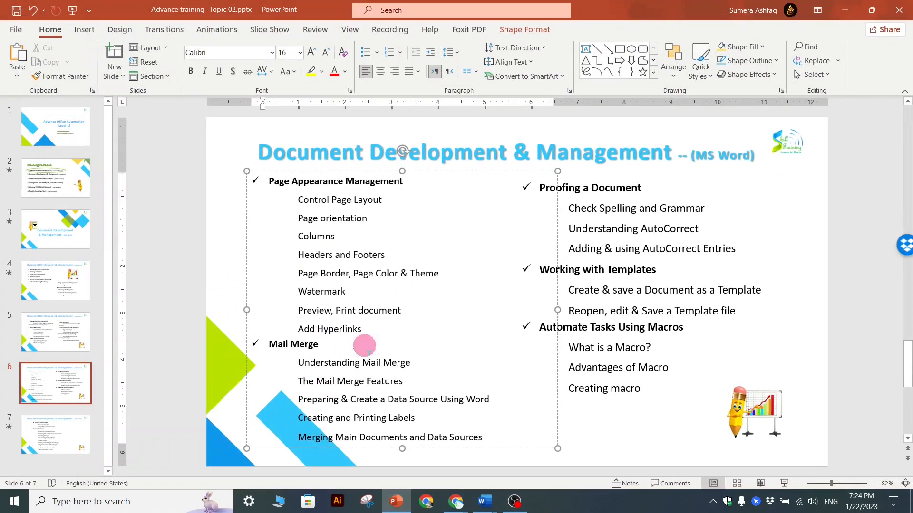
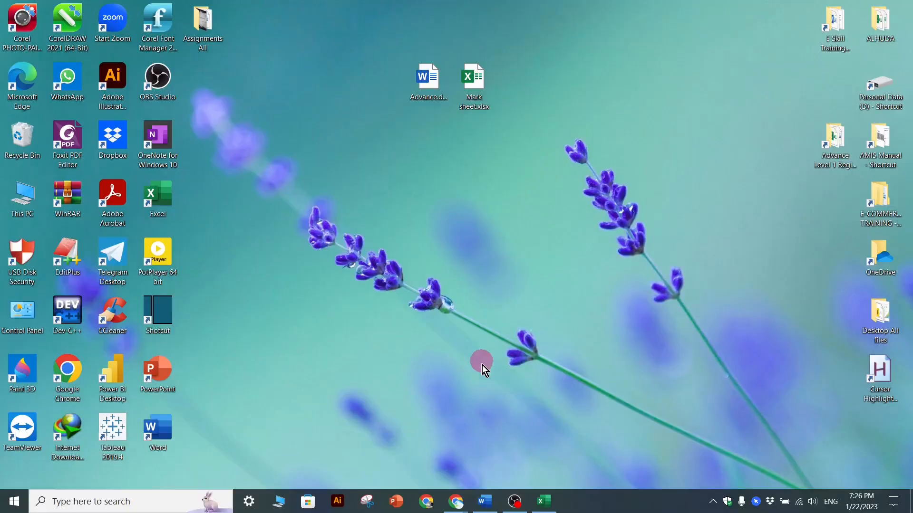
Step: Switch to the business card document in Word and view the whole page of cards
left_click(486, 504)
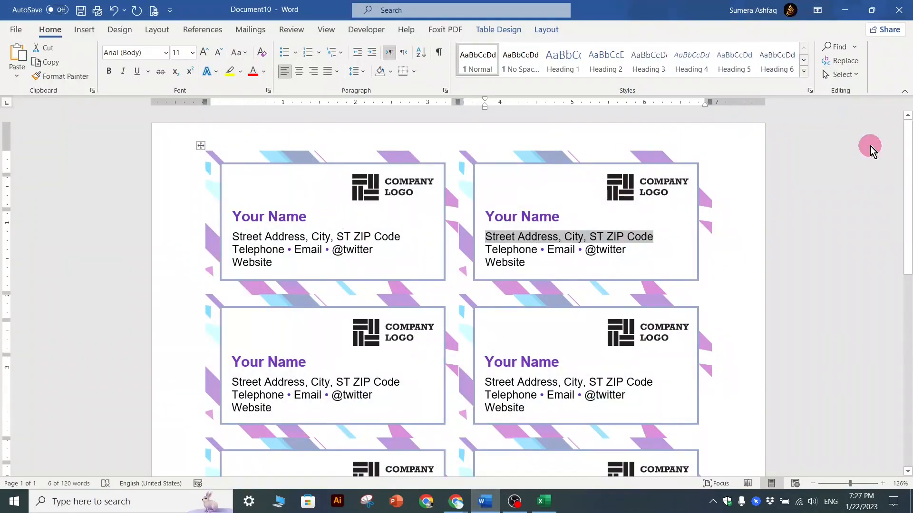
mouse_move(908, 145)
left_mouse_down()
mouse_move(892, 224)
mouse_move(888, 381)
mouse_move(903, 141)
left_mouse_up()
scroll(535, 275, "down", 7)
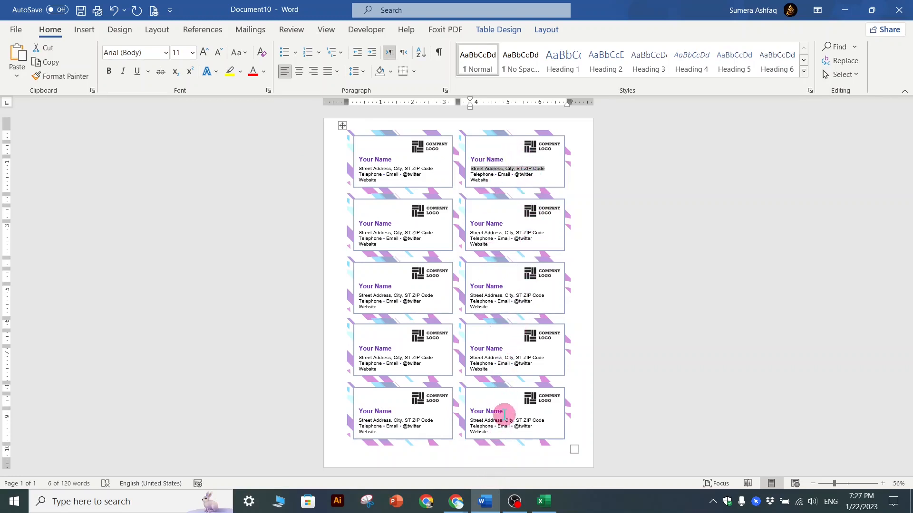
left_click(524, 439)
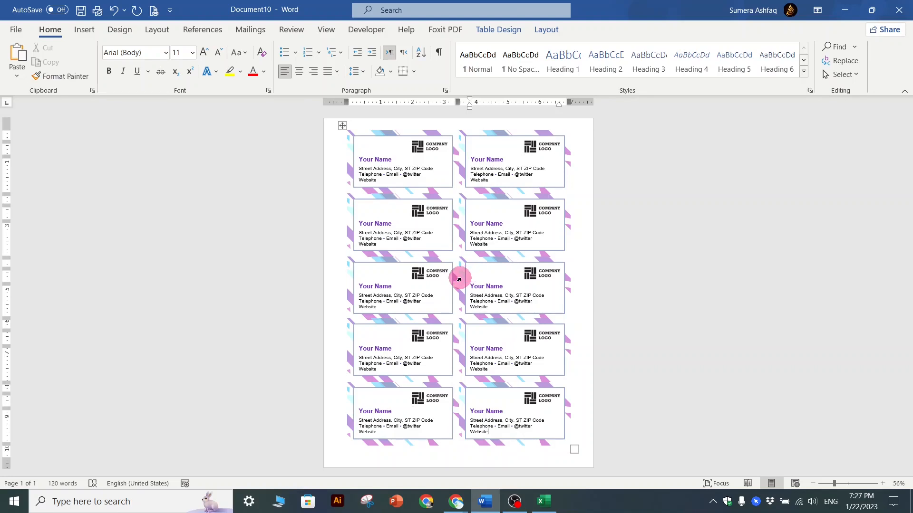
left_click(588, 254)
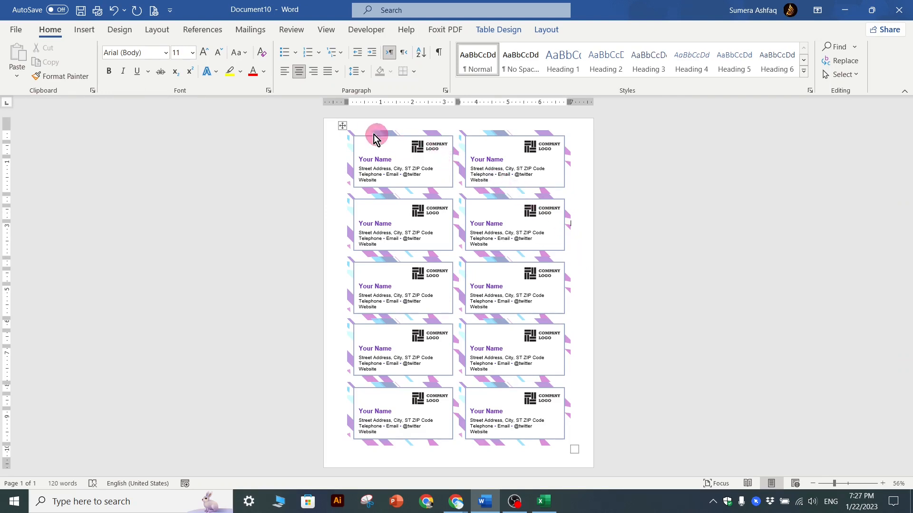
Step: Apply All Borders to the entire business card table
left_click(343, 126)
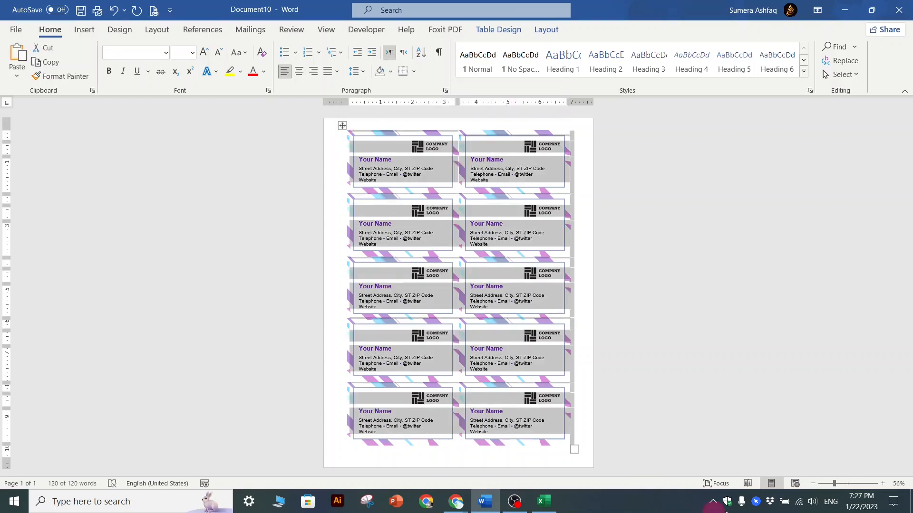
scroll(585, 287, "up", 4, "ctrl")
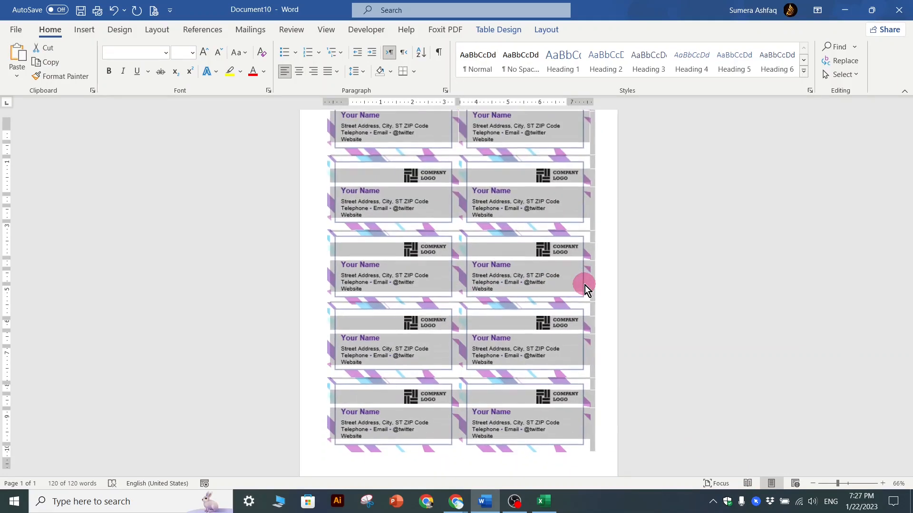
scroll(585, 287, "up", 3)
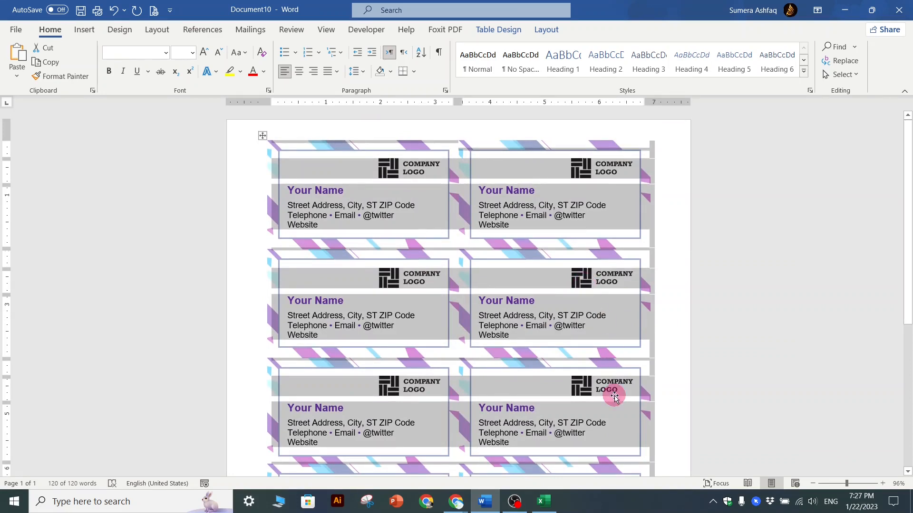
left_click(547, 31)
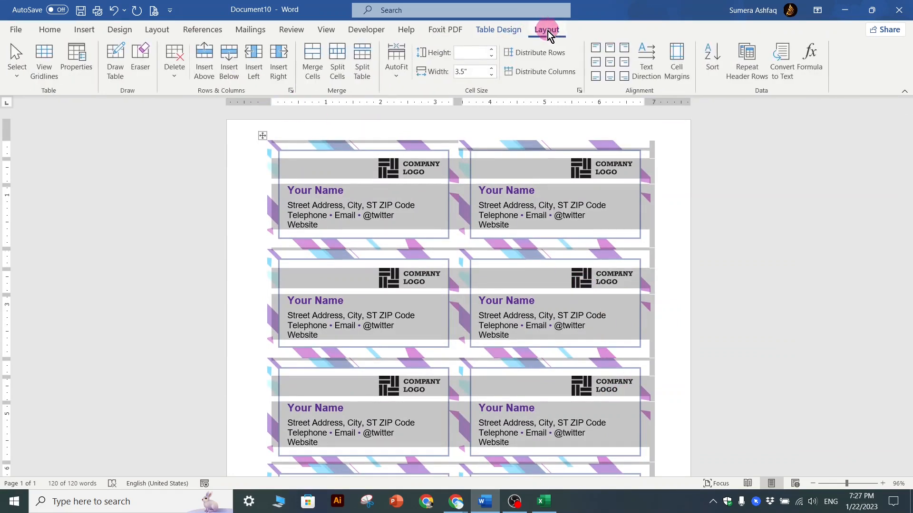
left_click(508, 32)
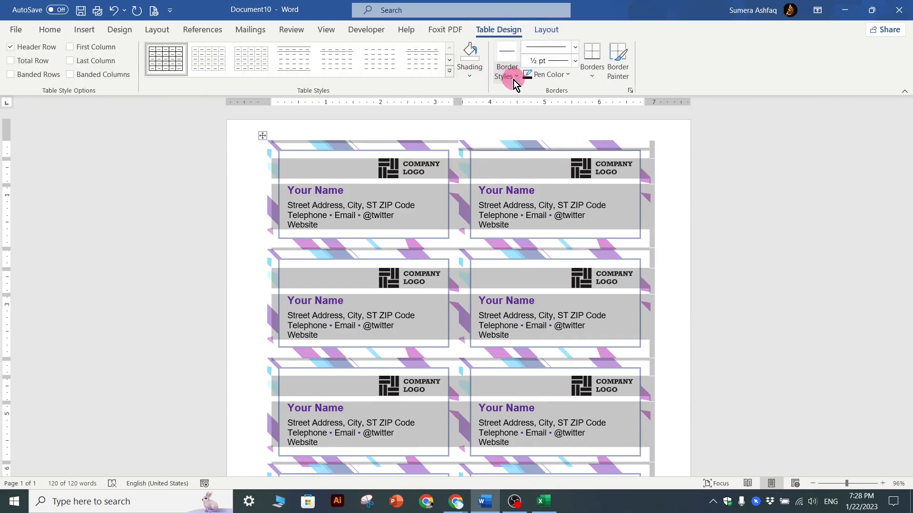
left_click(591, 76)
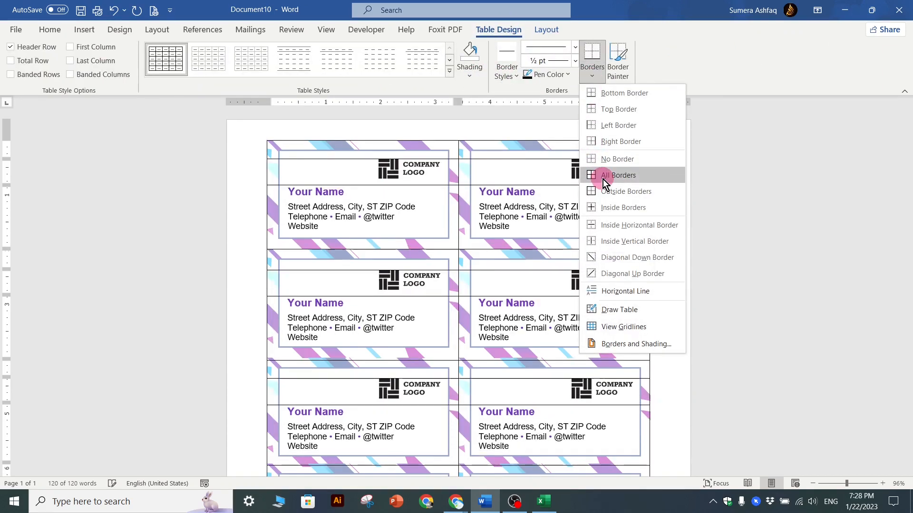
left_click(618, 175)
left_click(787, 359)
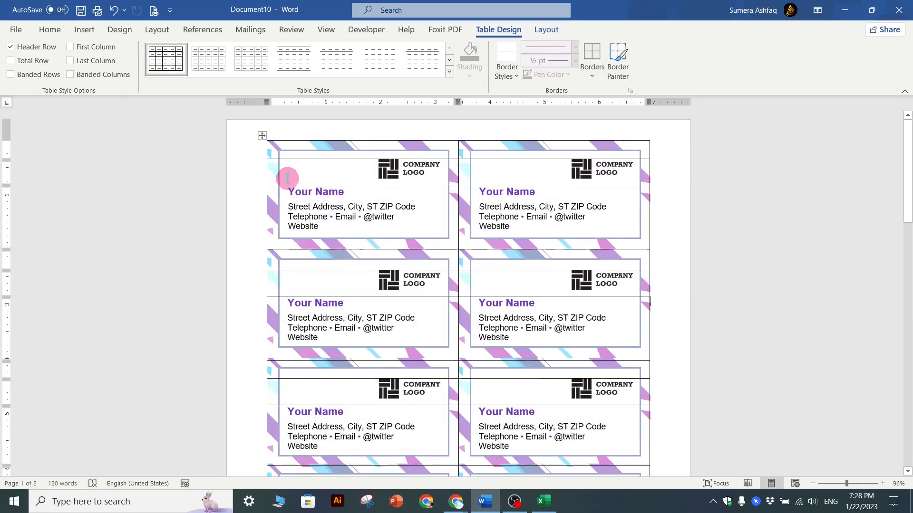
Step: Look over the bordered business cards on the first page and the card frames on the second page
scroll(437, 229, "down", 6)
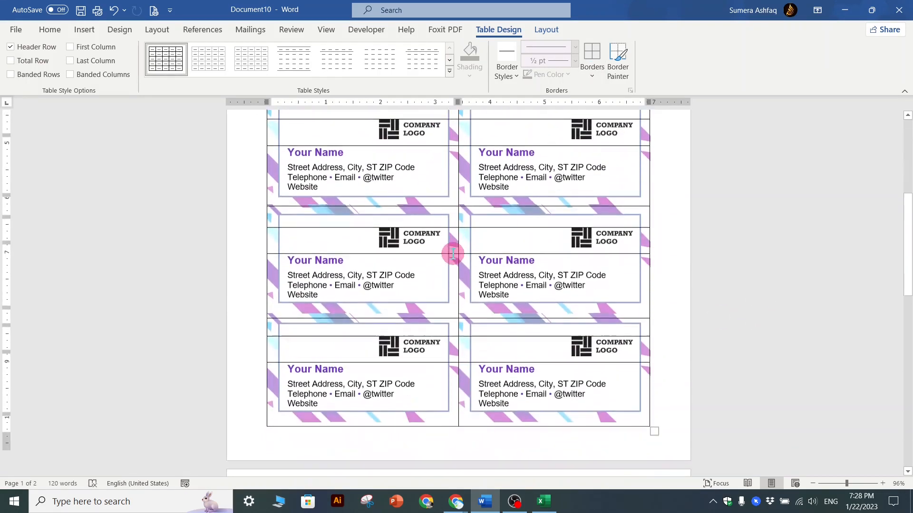
scroll(457, 275, "down", 8)
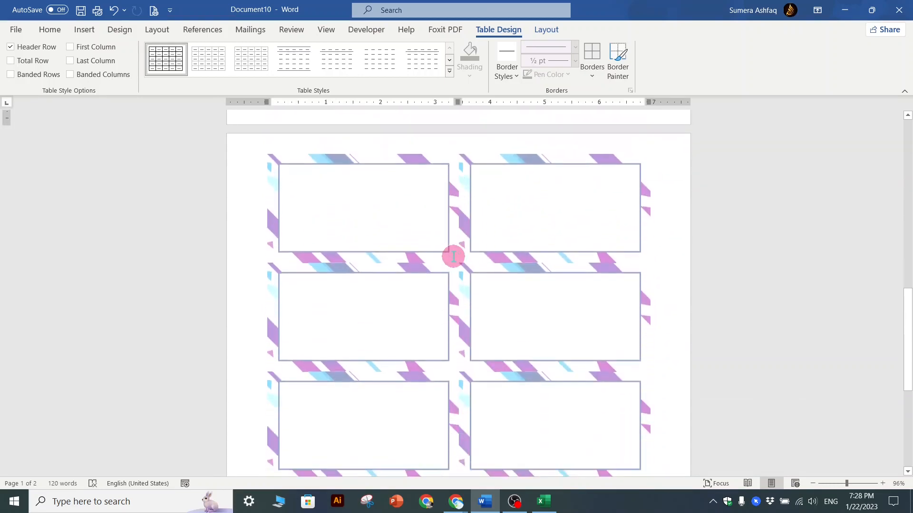
scroll(460, 294, "up", 7)
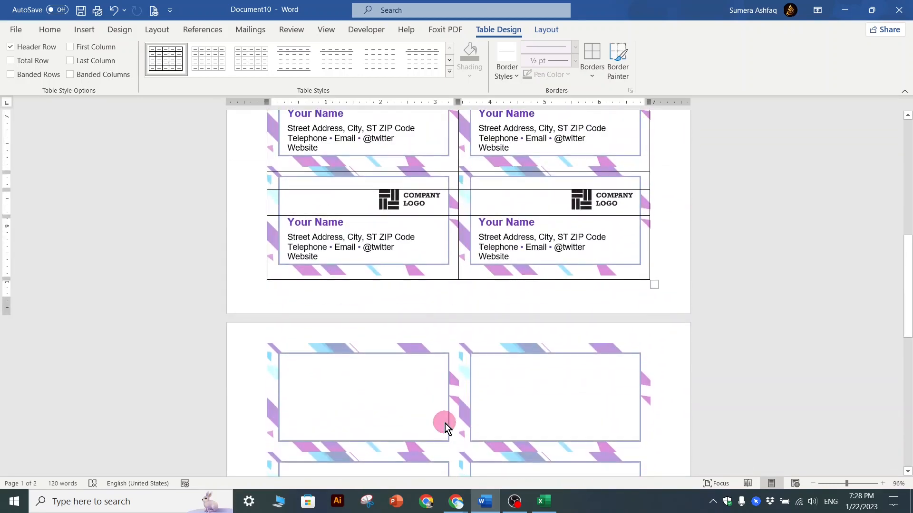
left_click(445, 425)
scroll(445, 425, "up", 9)
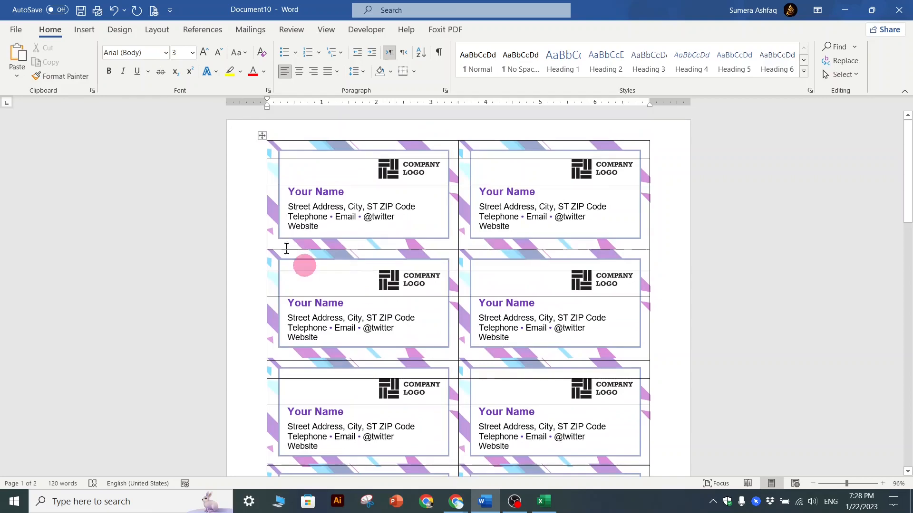
scroll(379, 233, "up", 10)
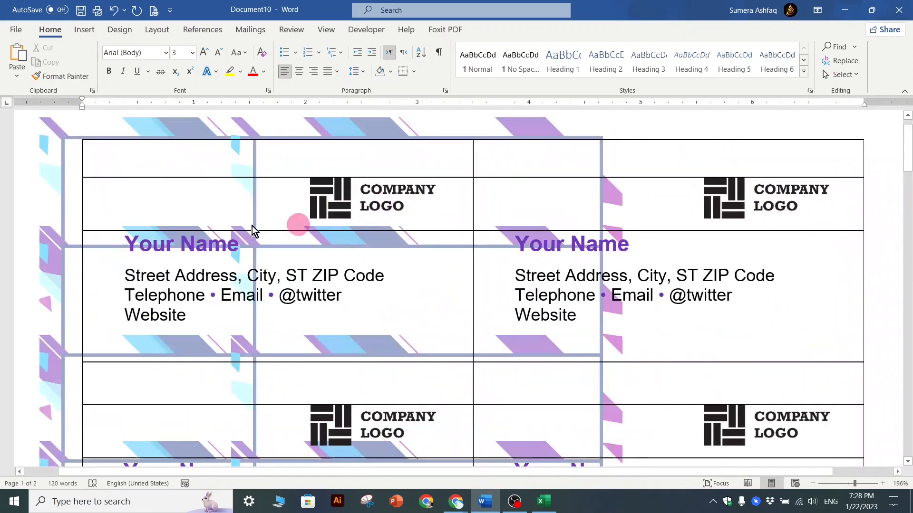
Step: Examine the table rows and cells that hold the logo, name and contact details of the first business cards
left_click(72, 140)
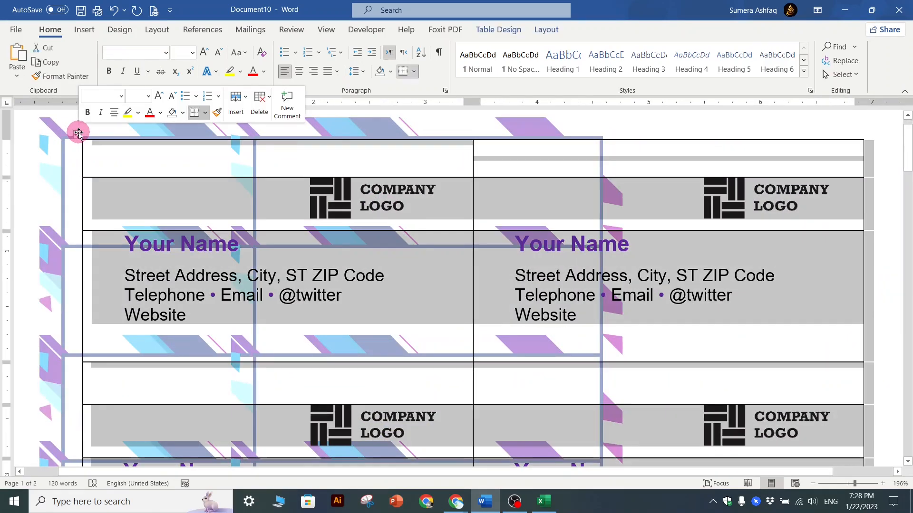
left_click(146, 206)
left_click(118, 162)
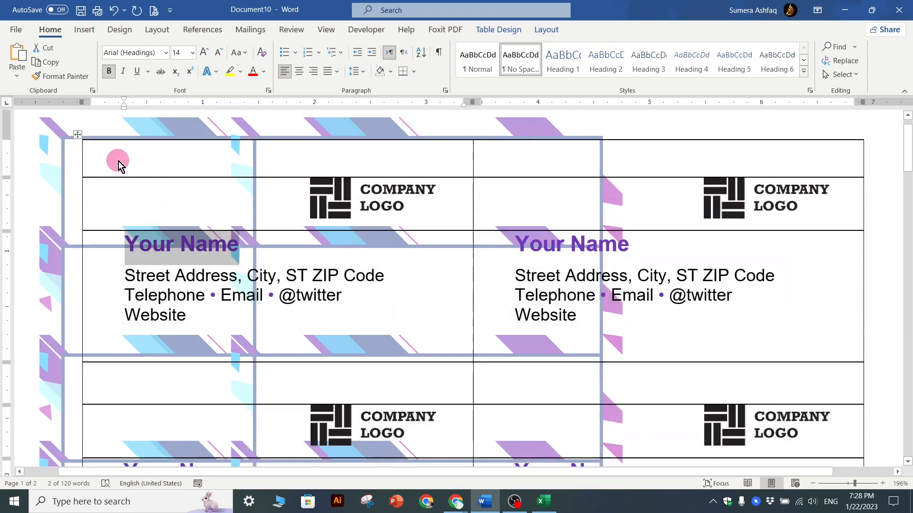
left_click_drag(91, 173, 643, 155)
left_click_drag(96, 195, 693, 206)
left_click_drag(193, 304, 722, 295)
left_click_drag(151, 406, 742, 398)
scroll(182, 348, "down", 11, "ctrl")
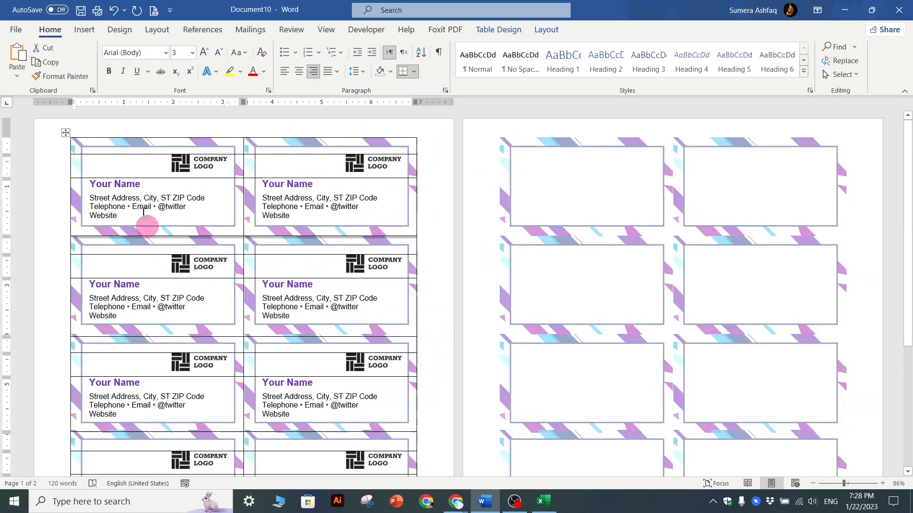
Step: Undo the All Borders change on the business card table and deselect the table
left_click(65, 133)
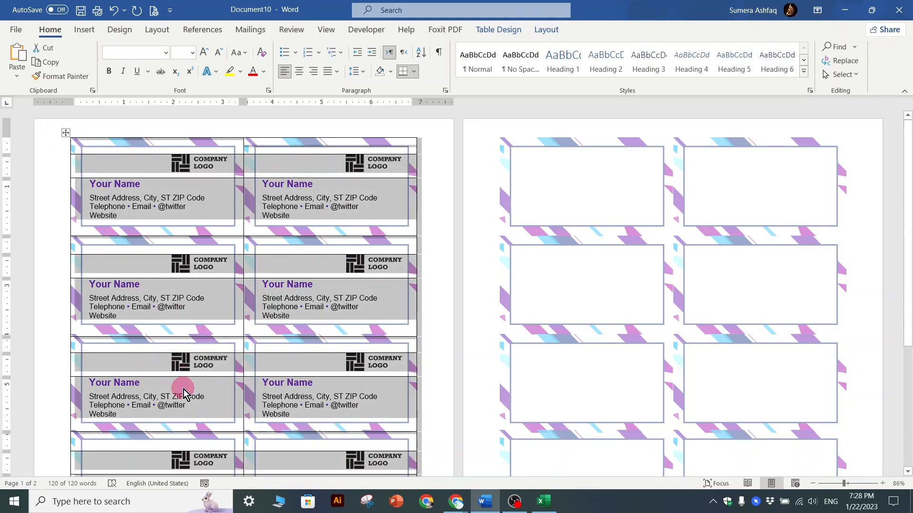
left_click(617, 264)
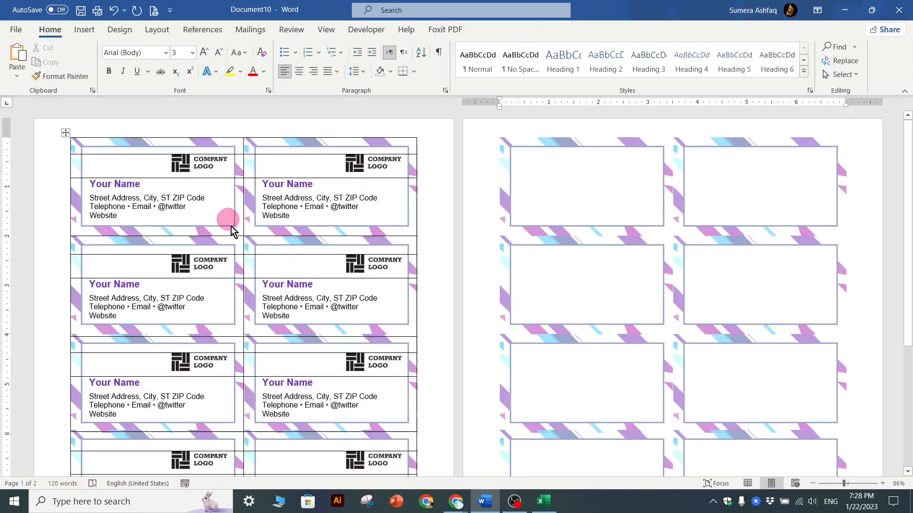
key("ctrl+z")
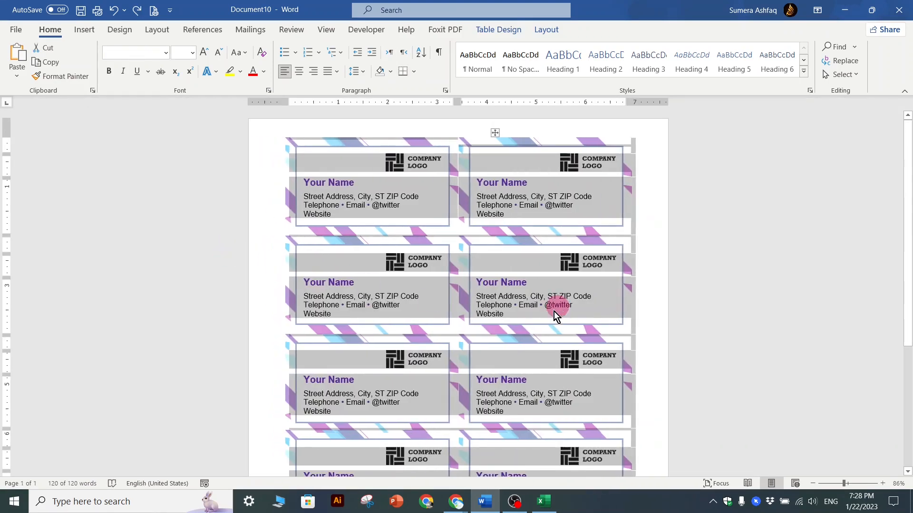
left_click(551, 307)
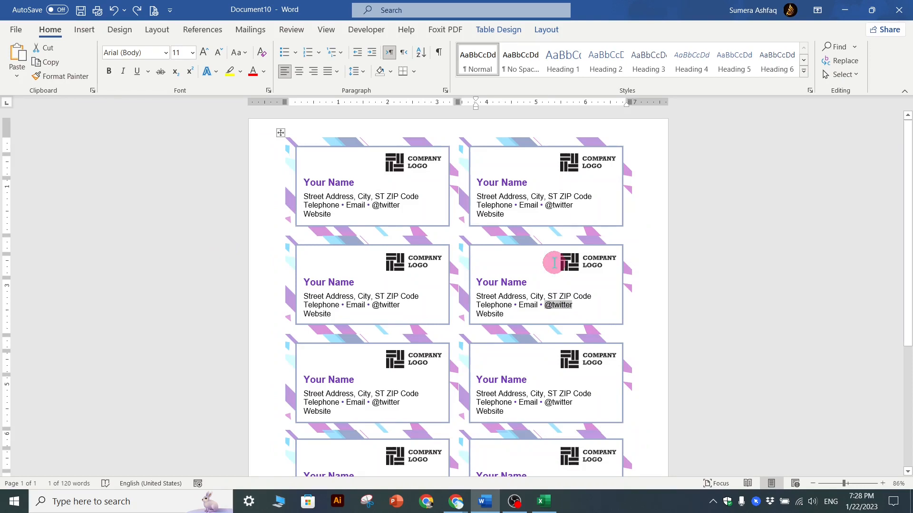
left_click(571, 331)
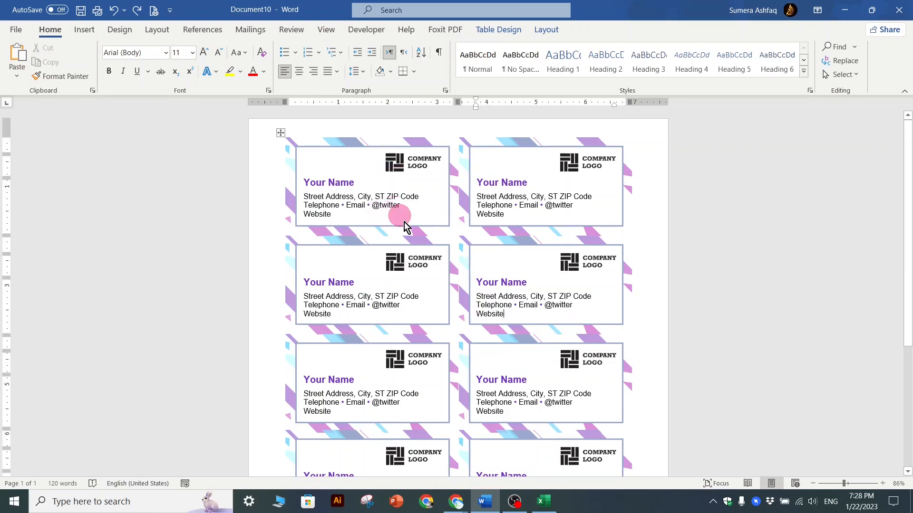
left_click(281, 133)
left_click(650, 330)
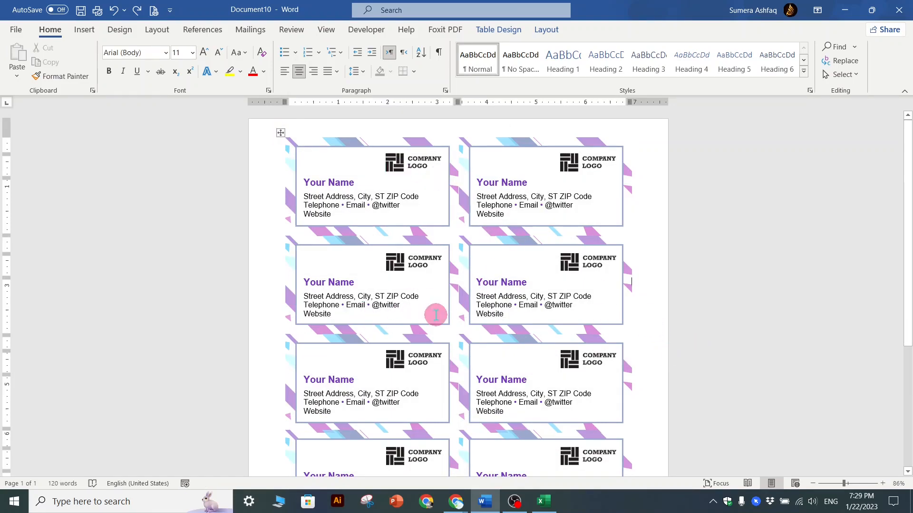
Step: Review the "Your Name" and "Telephone" placeholders that repeat across the business cards
left_click_drag(308, 182, 355, 183)
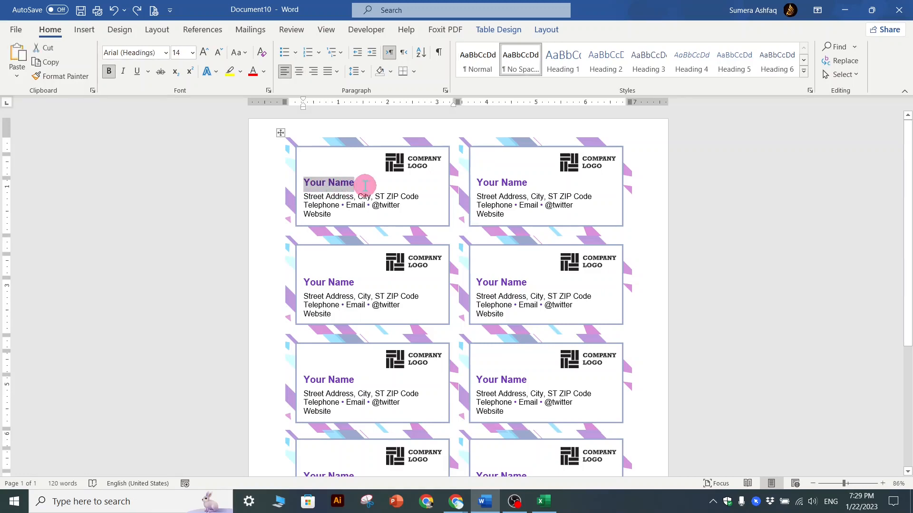
left_click_drag(476, 183, 527, 183)
triple_click(502, 282)
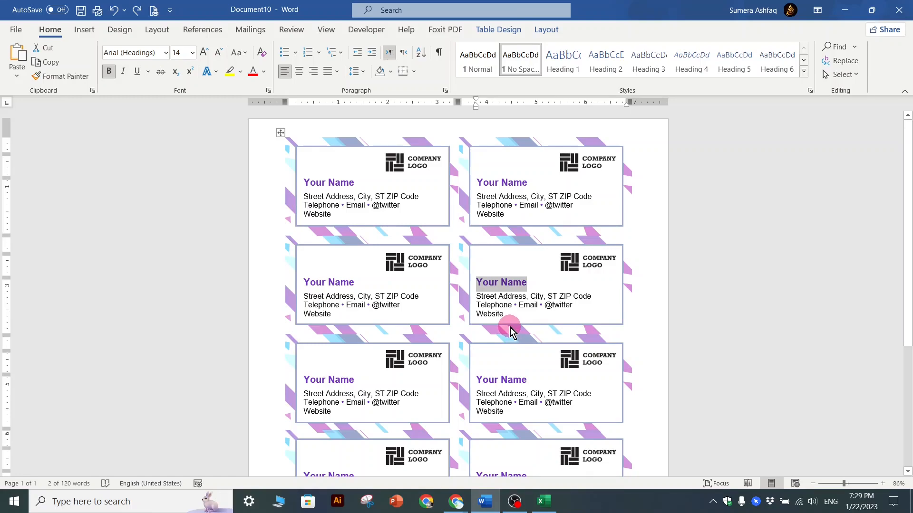
scroll(511, 332, "down", 5)
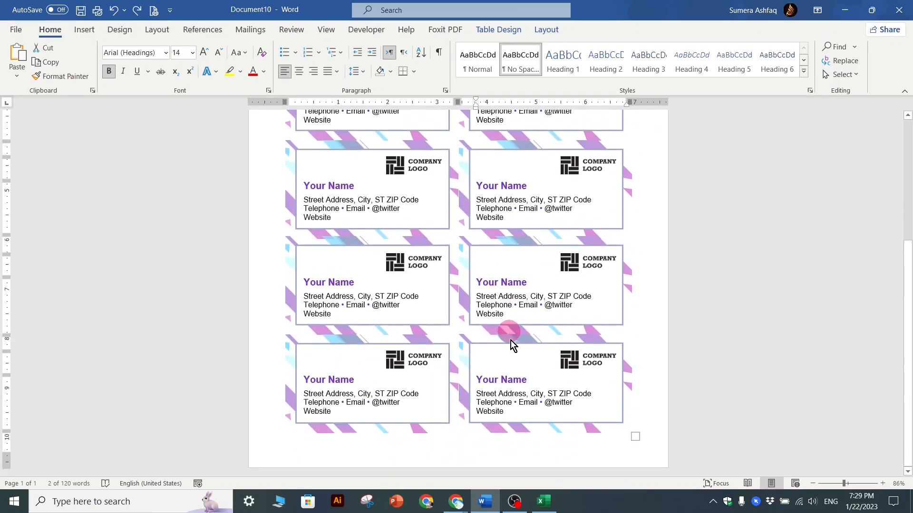
double_click(494, 305)
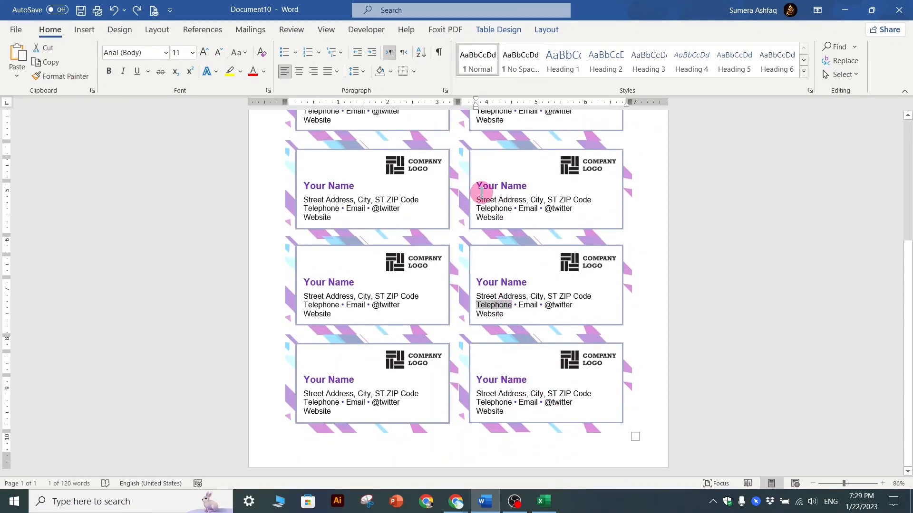
scroll(505, 373, "up", 3)
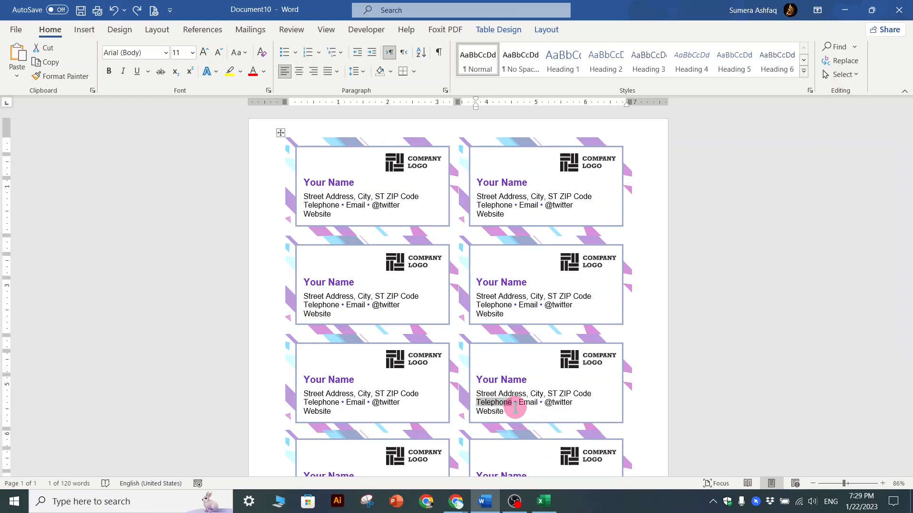
Step: Close the business card document without saving it
left_click(280, 133)
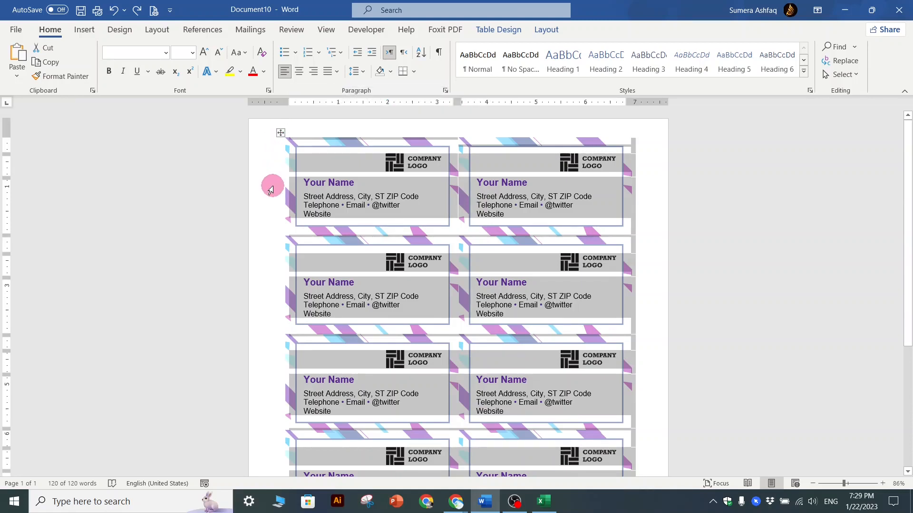
left_click(899, 14)
left_click(515, 322)
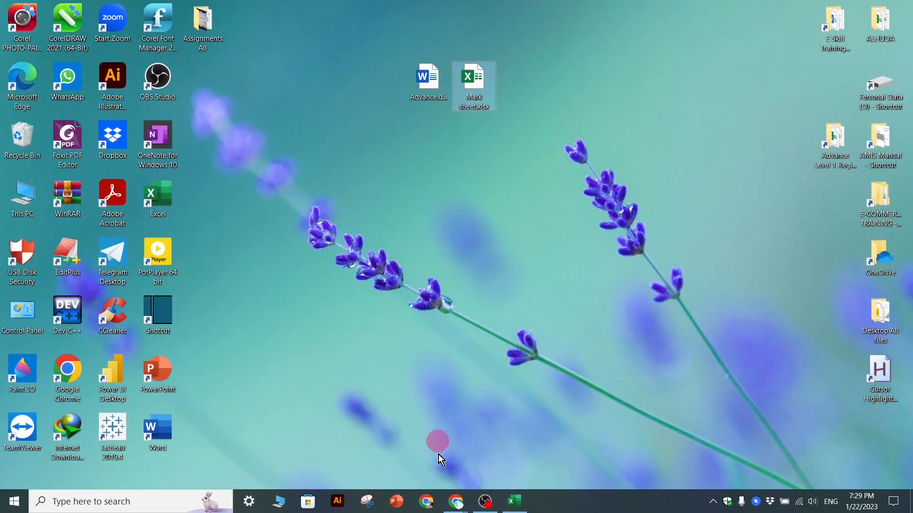
Step: Shift the Advance document and Mark sheet.xlsx icons on the desktop, and open Mark sheet.xlsx in Excel
left_click_drag(425, 78, 383, 81)
left_click_drag(458, 85, 444, 122)
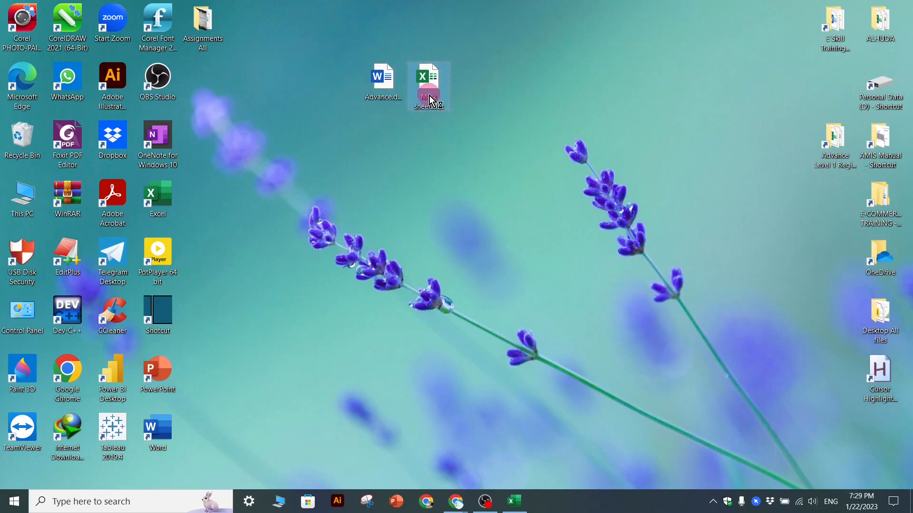
double_click(432, 100)
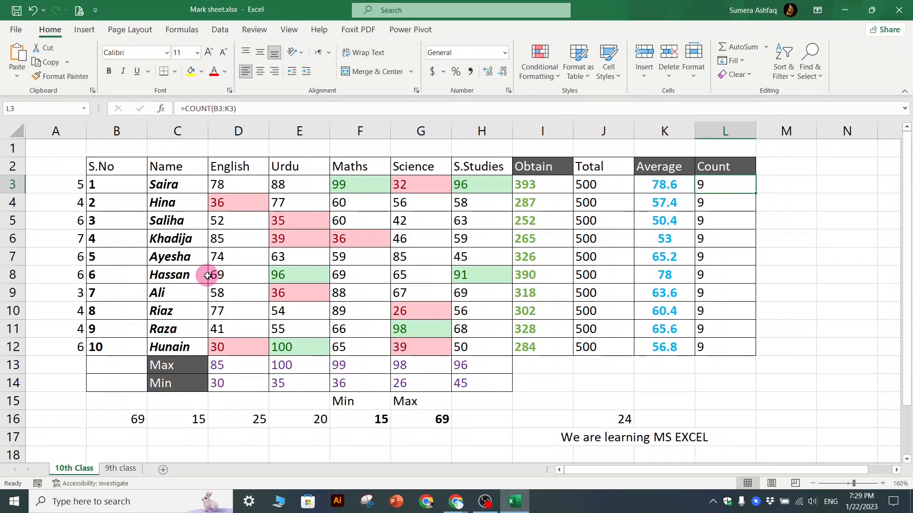
left_click(208, 275)
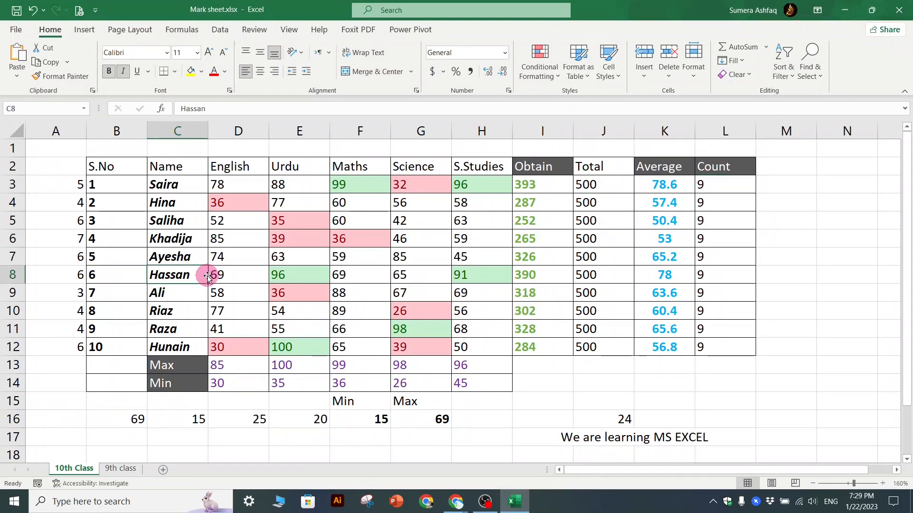
Step: Highlight the student names and subject marks in C3:H12 of the 10th Class sheet, then clear the highlight
left_click(167, 189)
left_click_drag(169, 197, 466, 348)
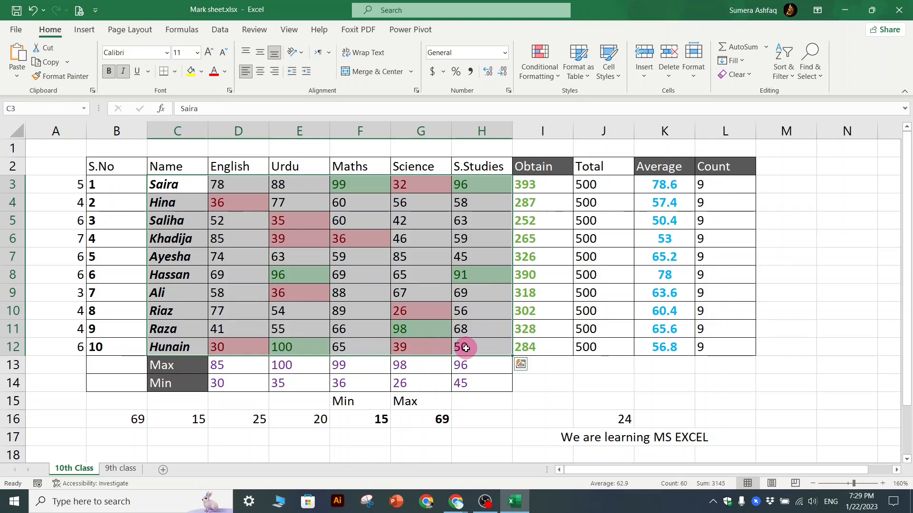
left_click(379, 293)
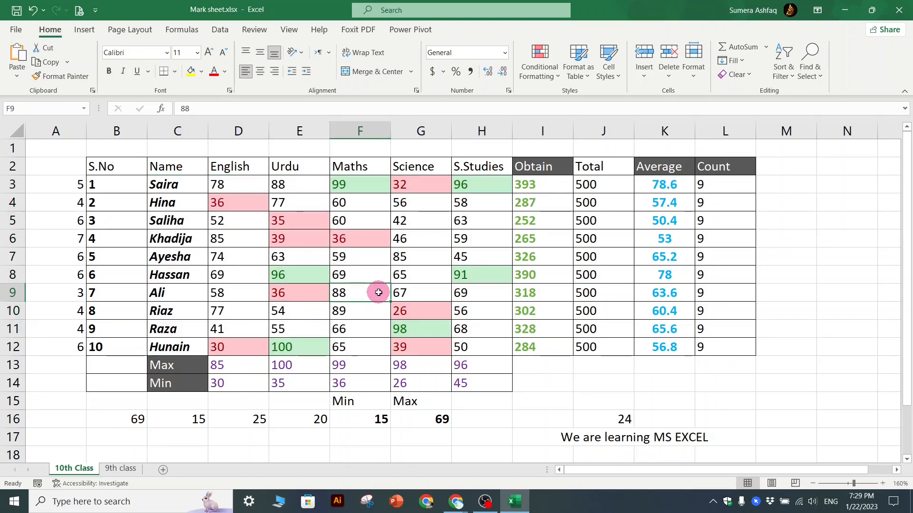
Step: Open Advance.docx in Word from the desktop, create a blank document from it, and close Advance.docx
left_click(845, 10)
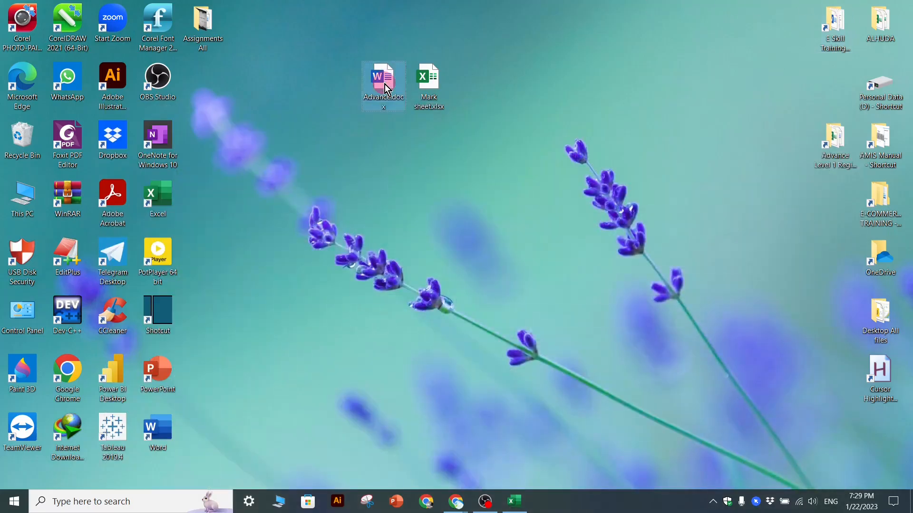
double_click(385, 86)
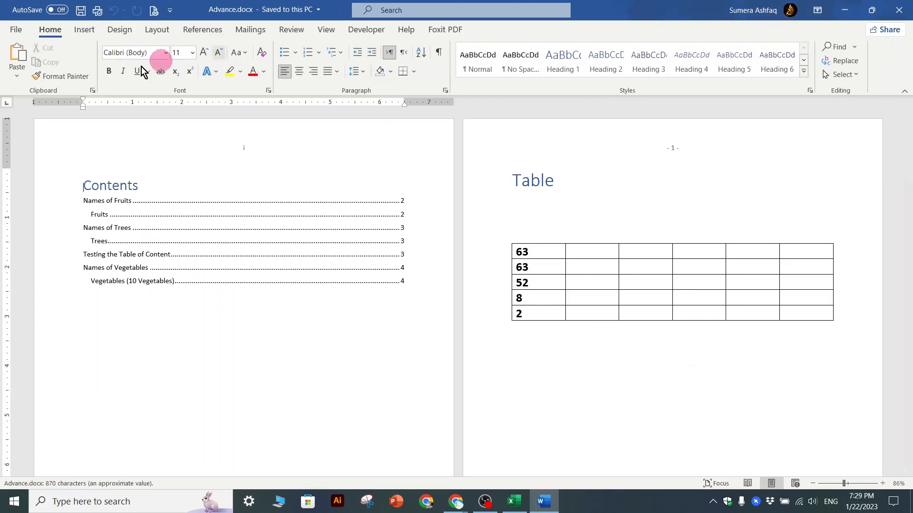
left_click(24, 30)
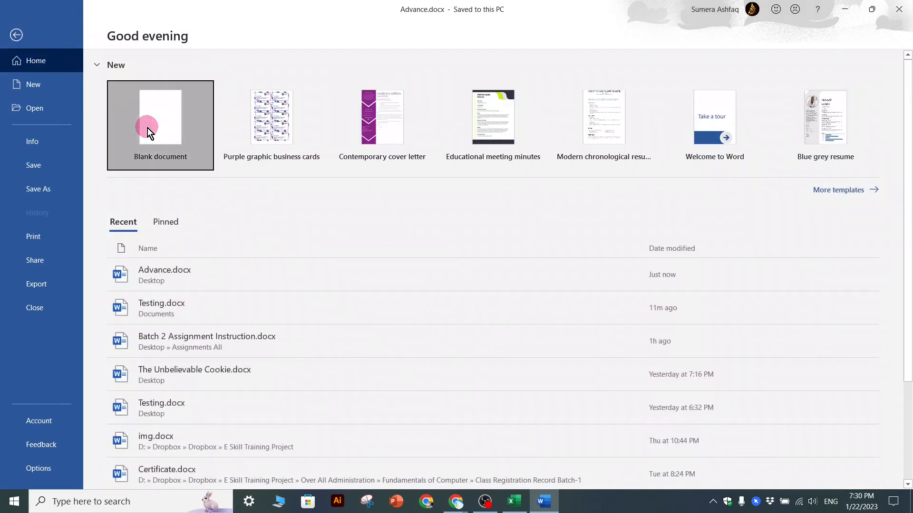
left_click(147, 127)
mouse_move(544, 502)
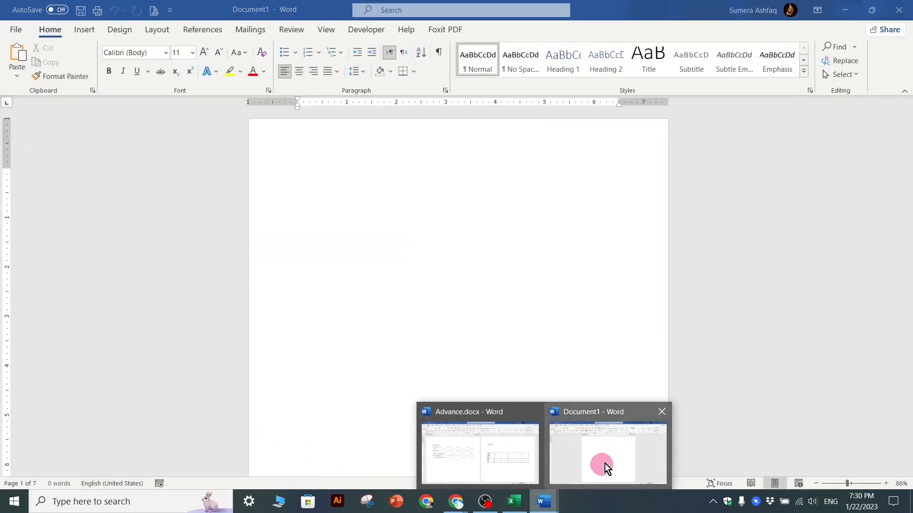
left_click(508, 457)
left_click(898, 10)
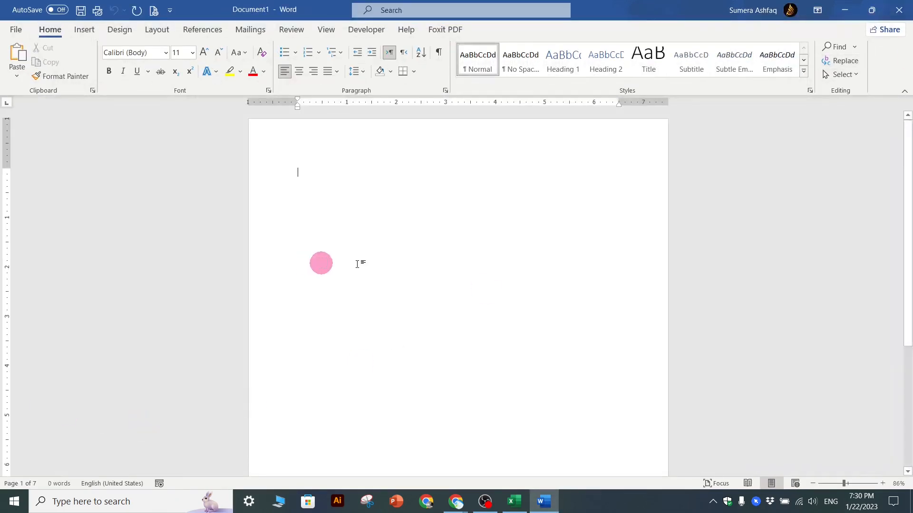
Step: Insert a table with seven columns and two rows at the beginning of the blank document
scroll(300, 171, "up", 3)
left_click(300, 171)
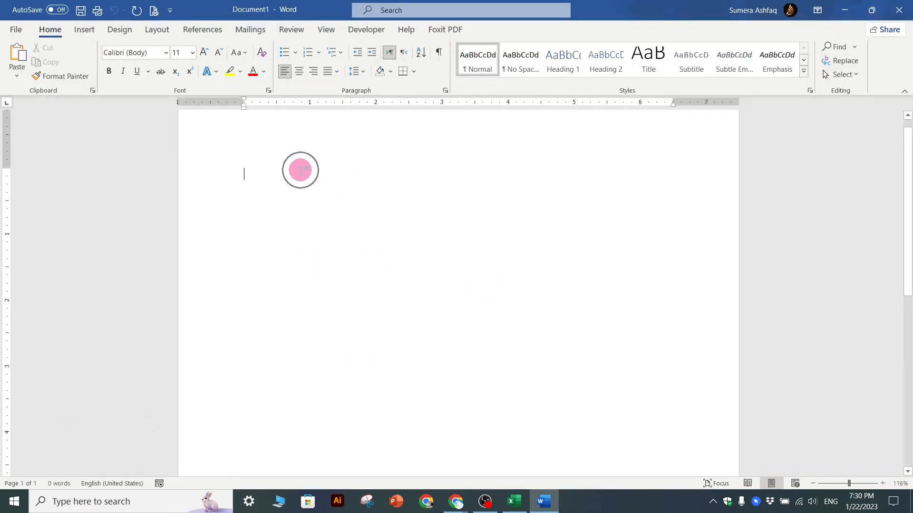
left_click(84, 31)
left_click(86, 59)
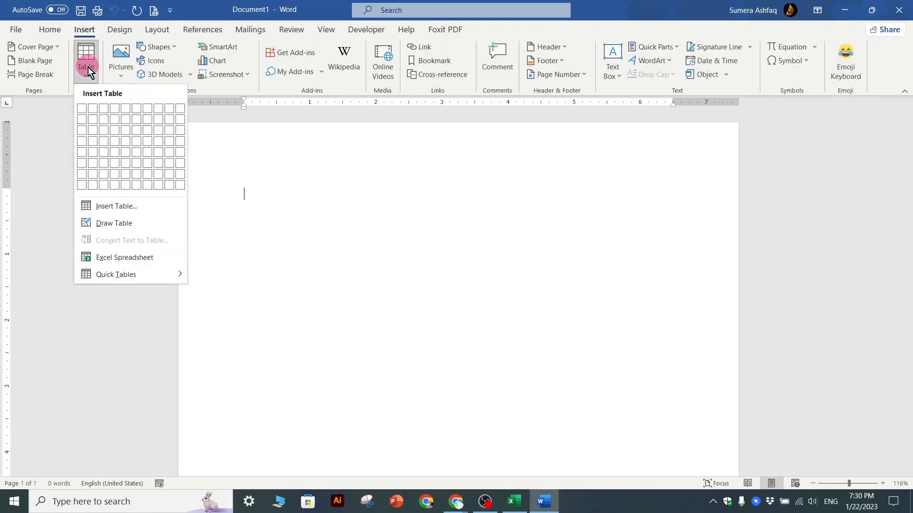
left_click(149, 123)
left_click(268, 193)
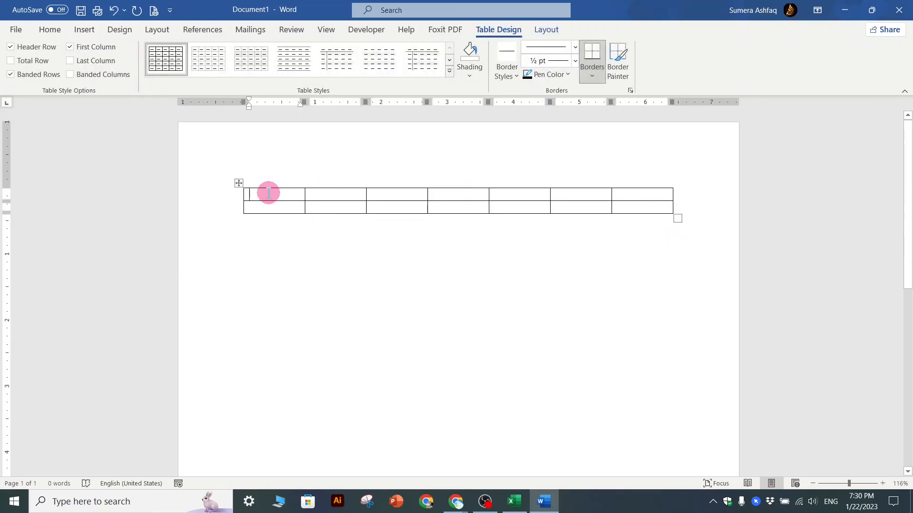
Step: Increase the font size of the whole table to 17 pt
key("ctrl+a")
key("ctrl+]")
key("ctrl+]")
key("ctrl+]")
key("ctrl+]")
key("ctrl+]")
key("ctrl+]")
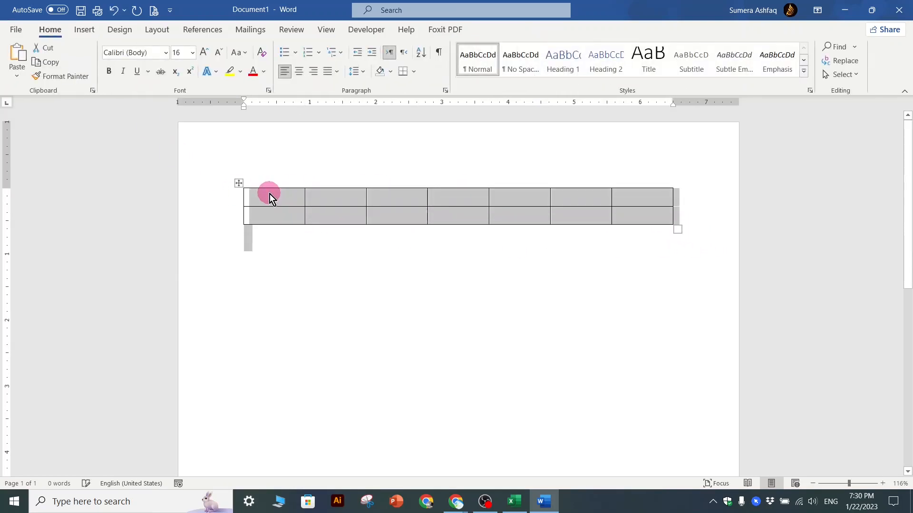
left_click(263, 195)
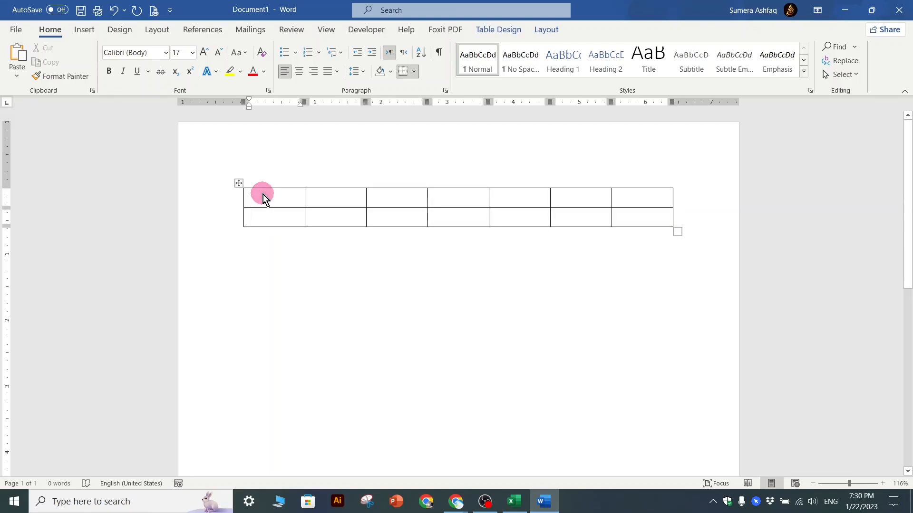
Step: Try copying the Name to S.Studies headings from Mark sheet.xlsx in Excel into the Word table's first cell, and undo the paste
key("alt+Tab")
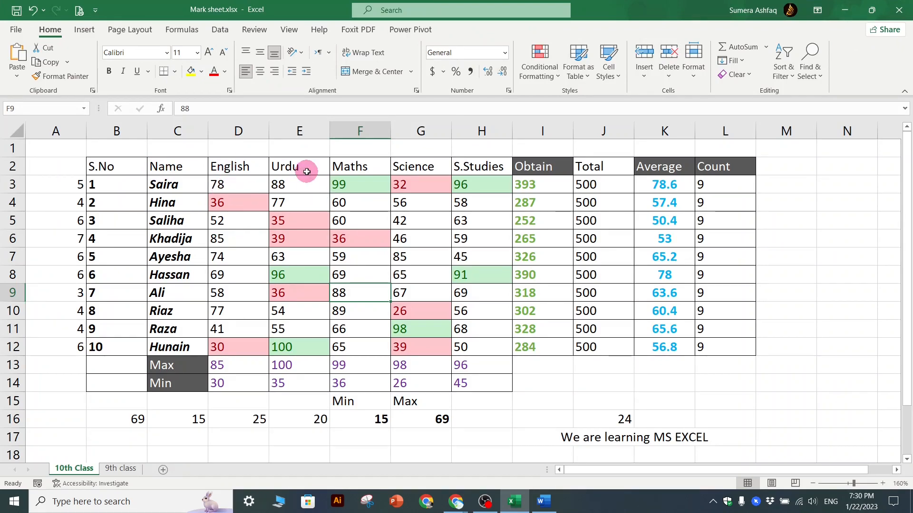
key("alt+Tab")
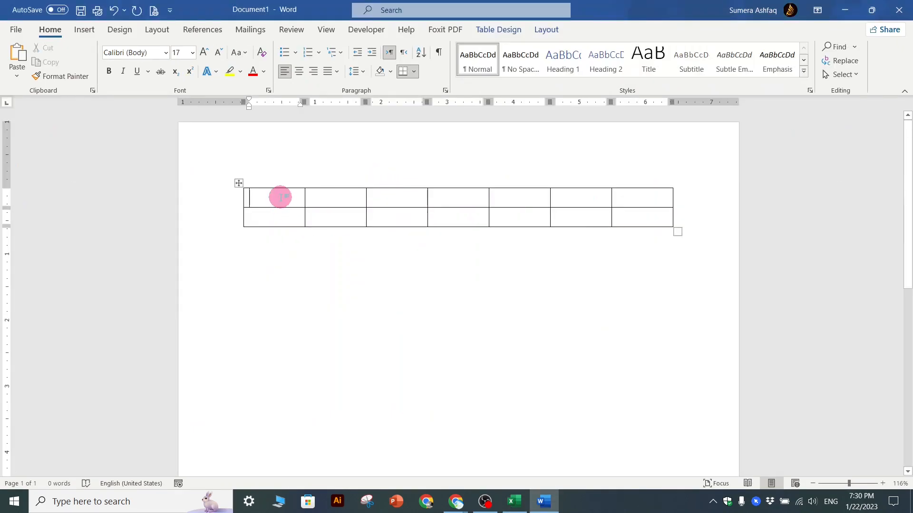
key("alt+Tab")
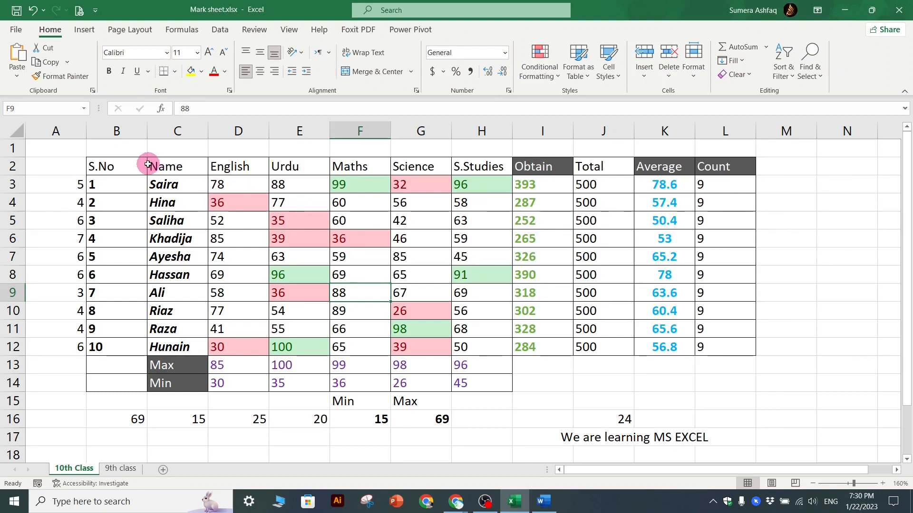
left_click_drag(94, 165, 226, 166)
left_click(168, 163)
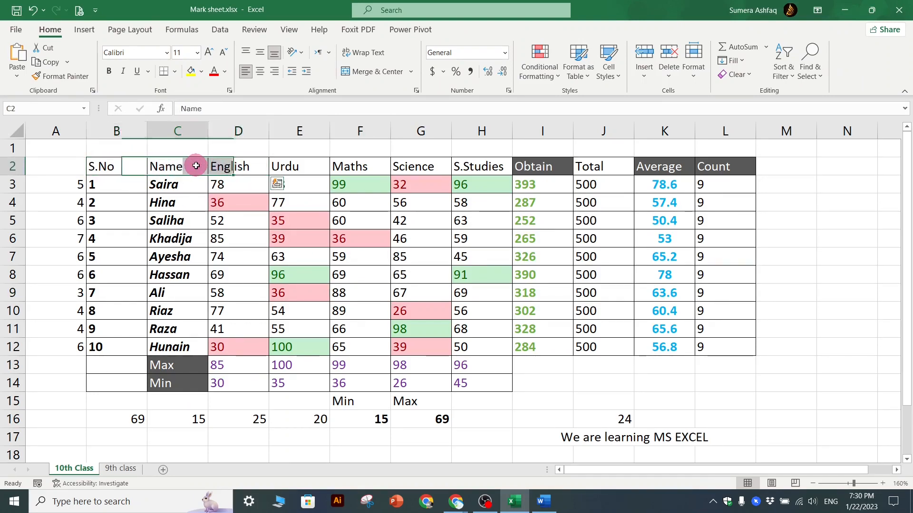
left_click_drag(160, 163, 454, 163)
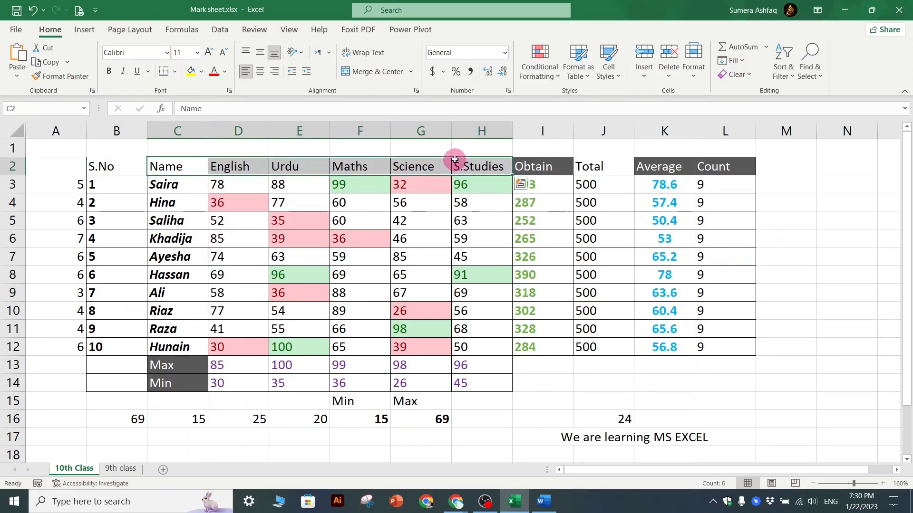
key("ctrl+c")
key("alt+Tab")
left_click(279, 202)
key("ctrl+v")
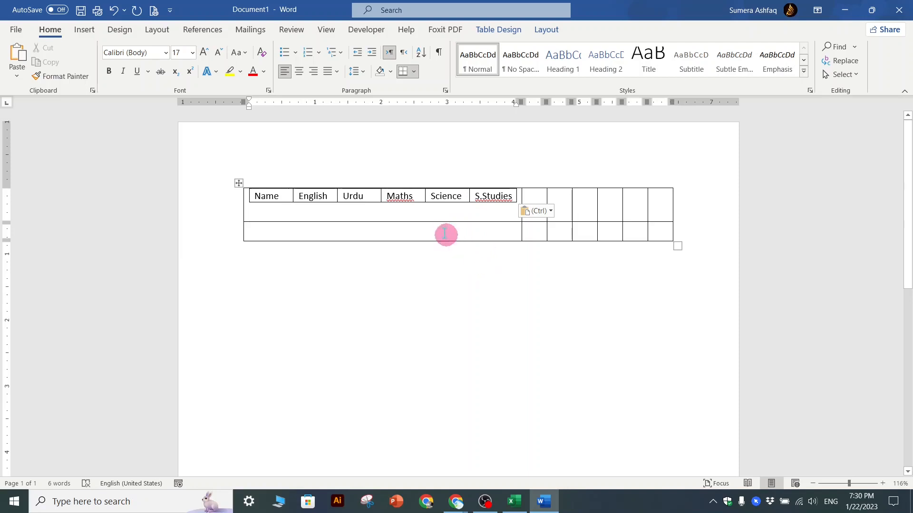
left_click(407, 204)
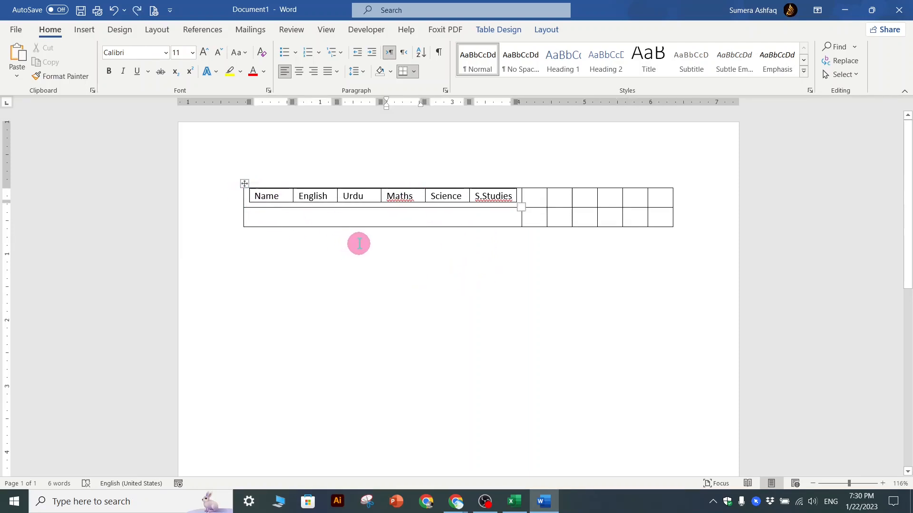
key("ctrl+z")
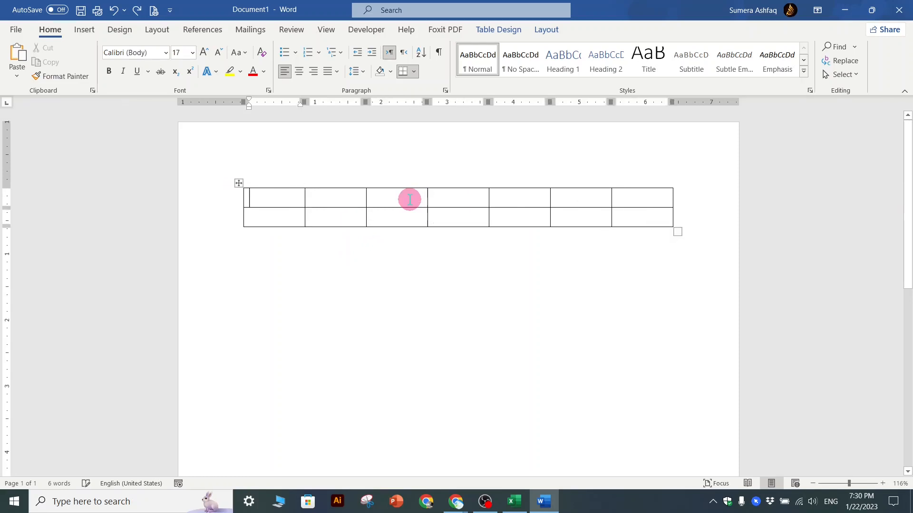
Step: Enter the headings English, Urdu, Maths and Science in the first four cells of the table's top row
type("English")
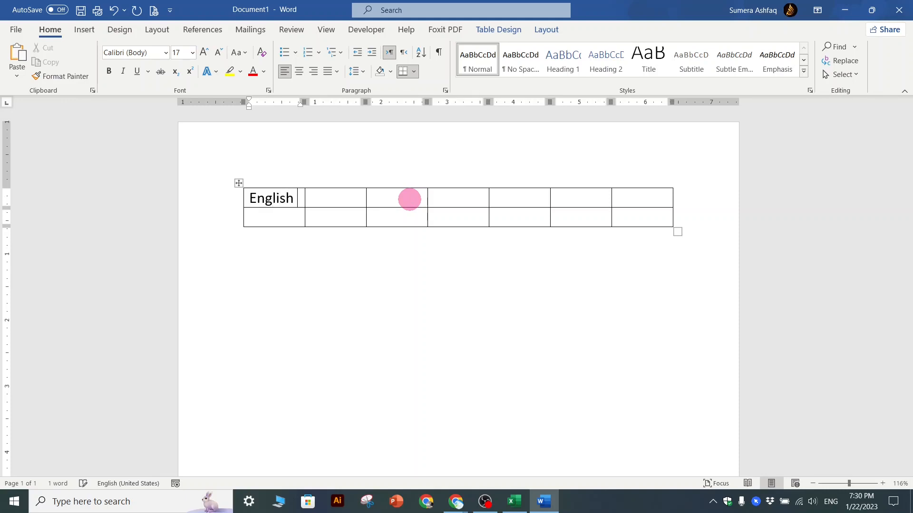
key("Tab")
left_click(409, 199)
type("Maths")
key("Tab")
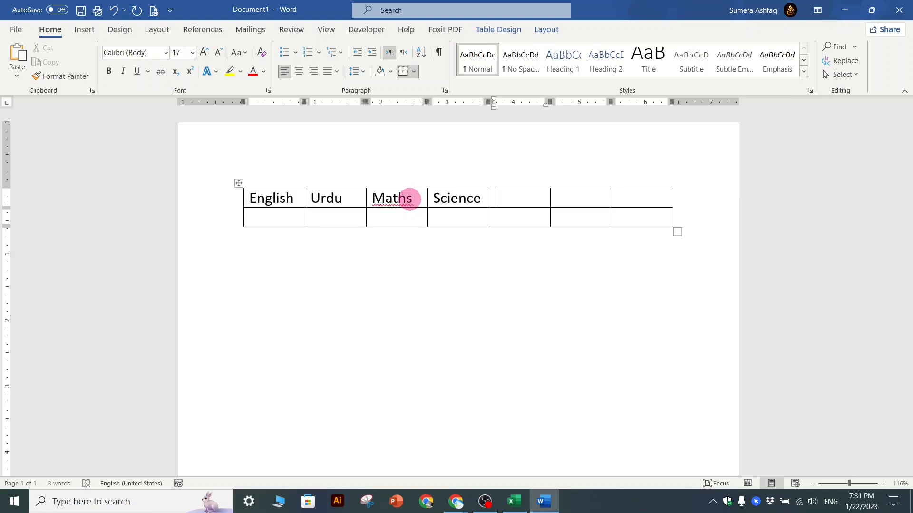
Step: Change the heading Maths to Math's with an apostrophe
right_click(388, 199)
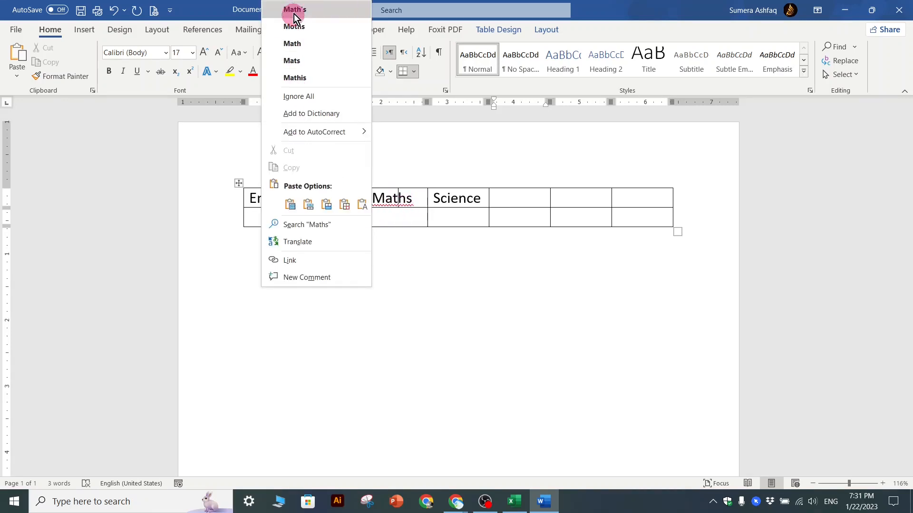
left_click(404, 198)
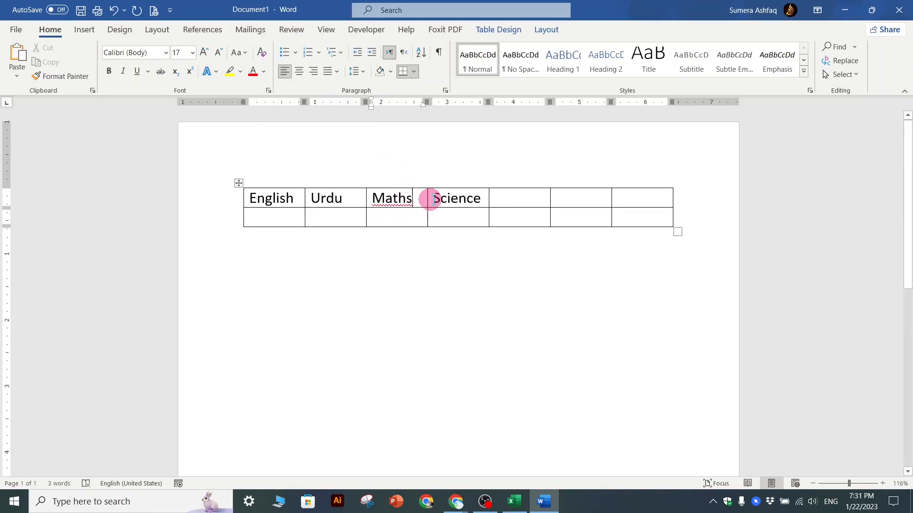
type("'")
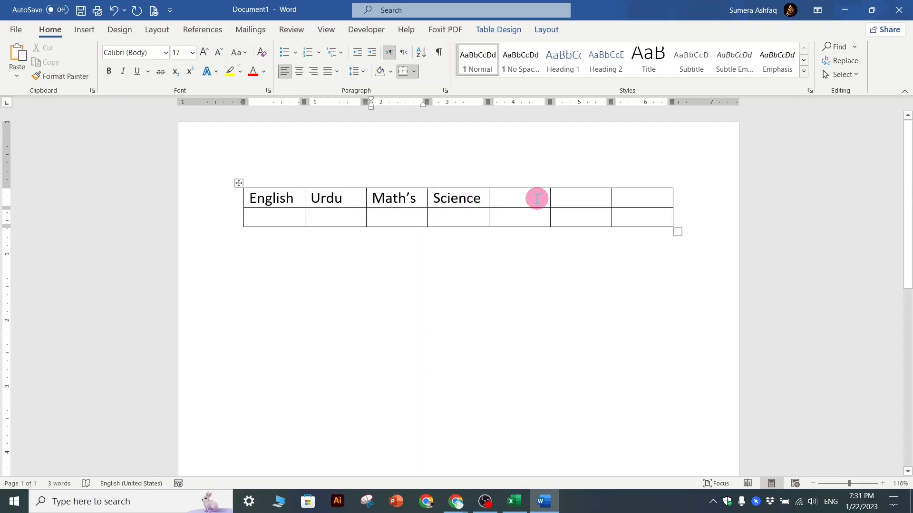
Step: Check the subject headings in the Excel mark sheet and move Urdu to the fifth cell of the Word table's top row
key("alt+Tab")
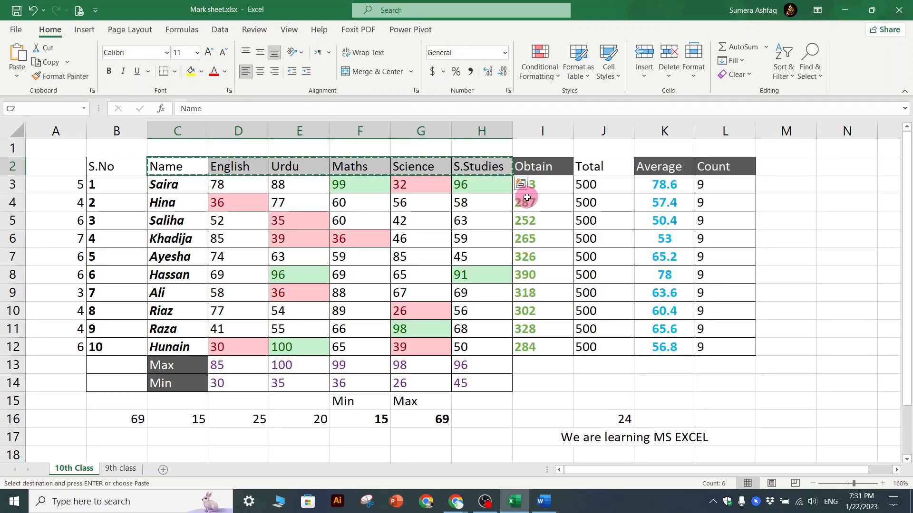
key("alt+Tab")
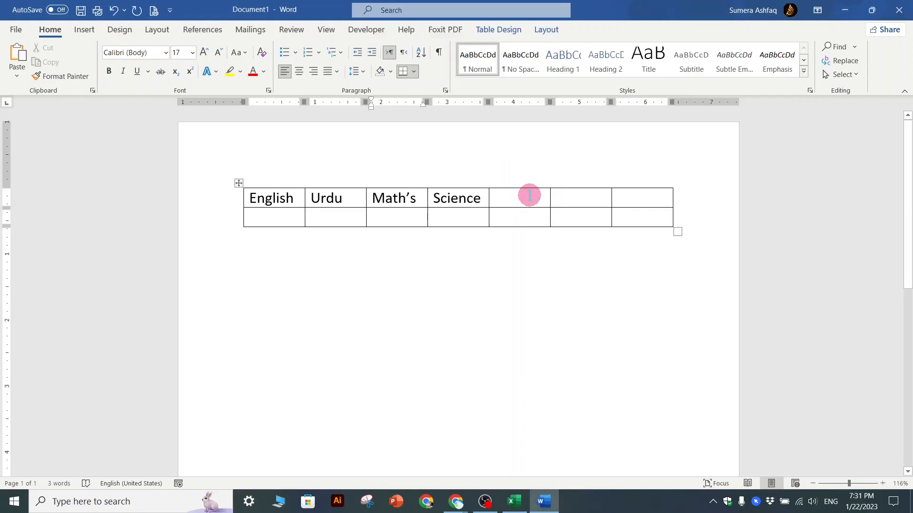
key("alt+Tab")
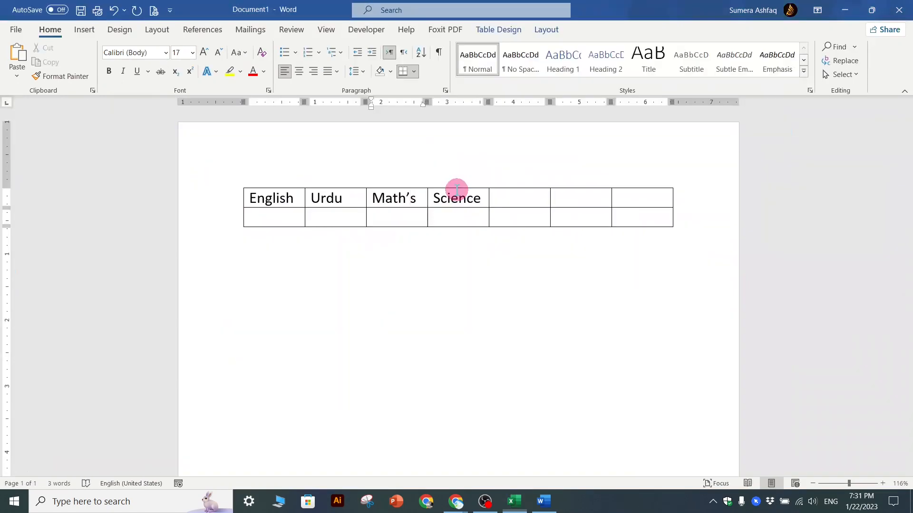
key("alt+Tab")
mouse_move(321, 199)
left_mouse_down()
mouse_move(350, 198)
mouse_move(316, 198)
left_mouse_up()
left_click(350, 195)
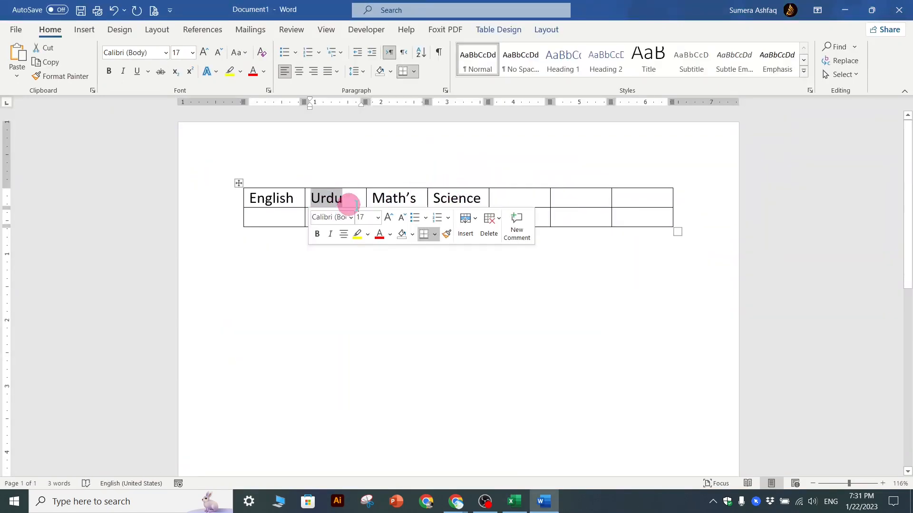
left_click(387, 218)
left_click(519, 195)
key("ctrl+v")
left_click(340, 199)
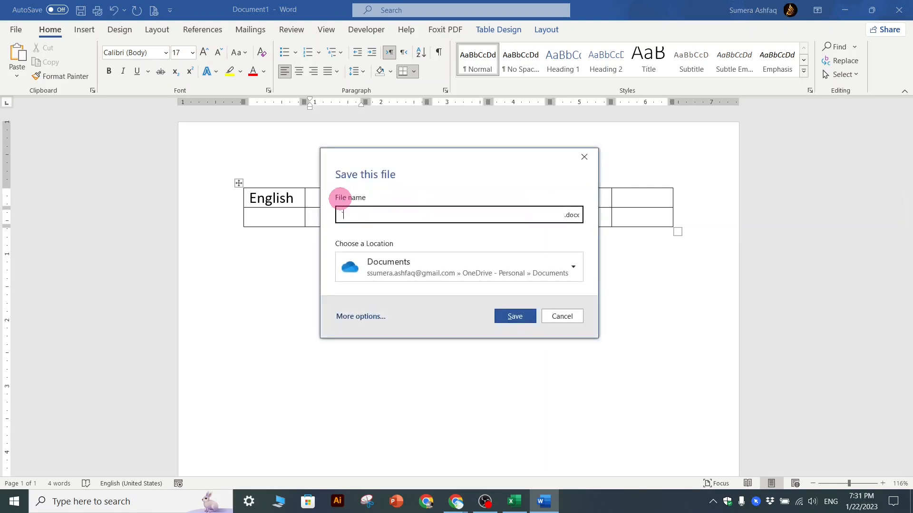
key("Escape")
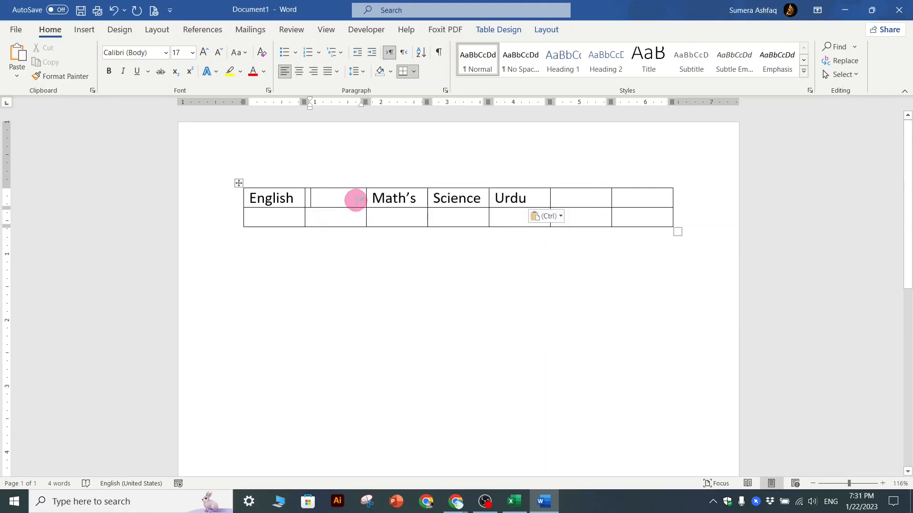
Step: Enter Science in the empty second heading cell and replace the fourth heading with S.Studeies
key("alt+Tab")
key("alt+Tab")
type("S")
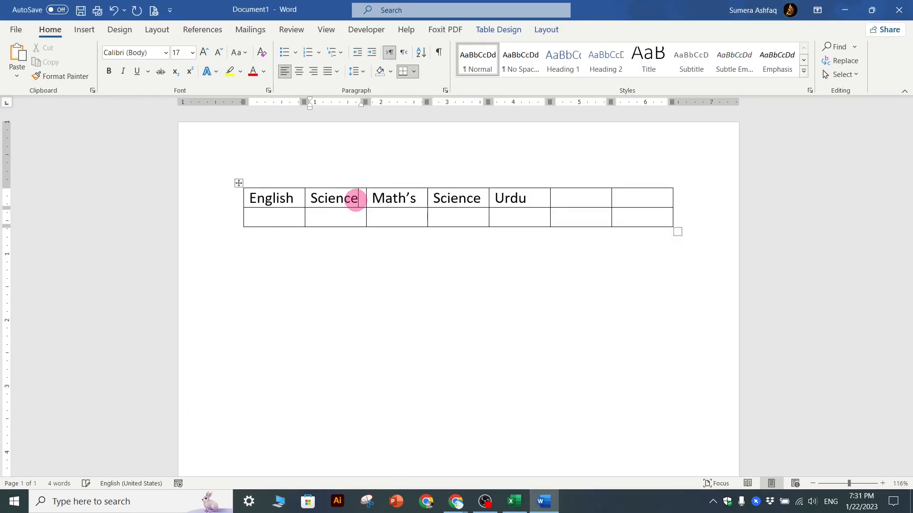
double_click(460, 201)
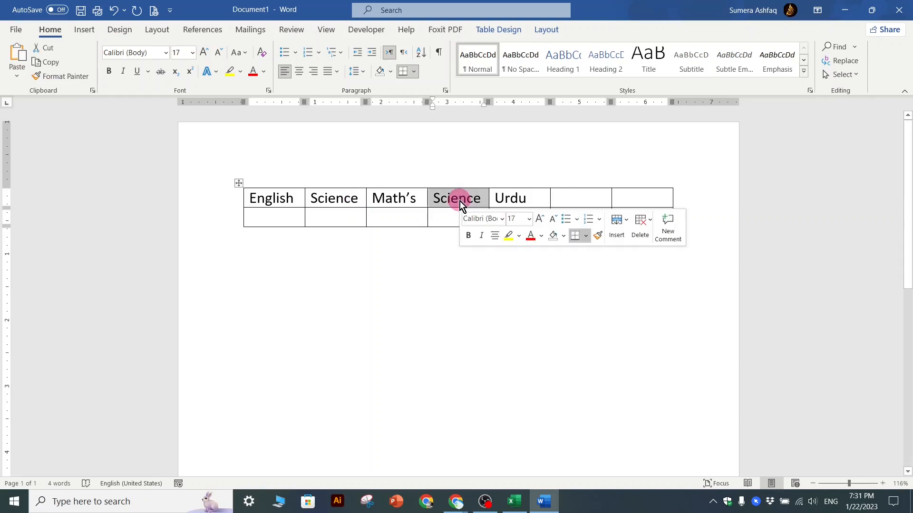
type("S.Stu")
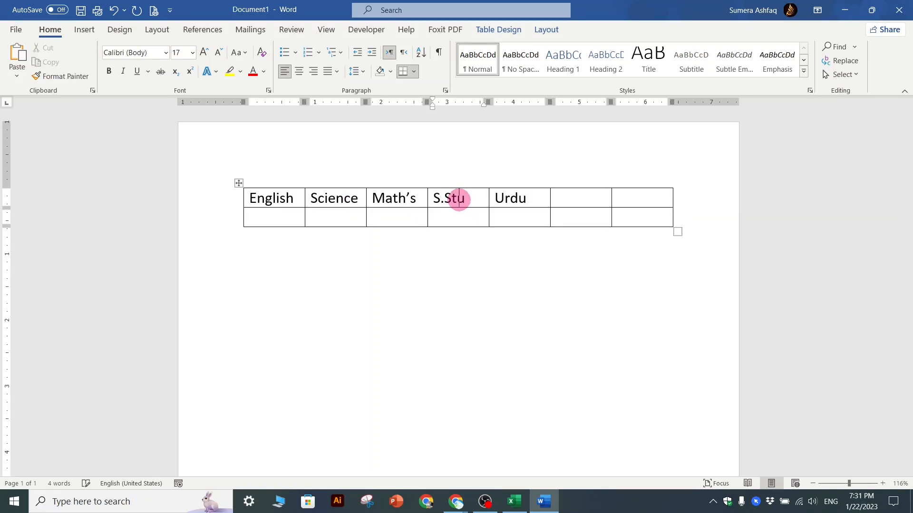
type("deies")
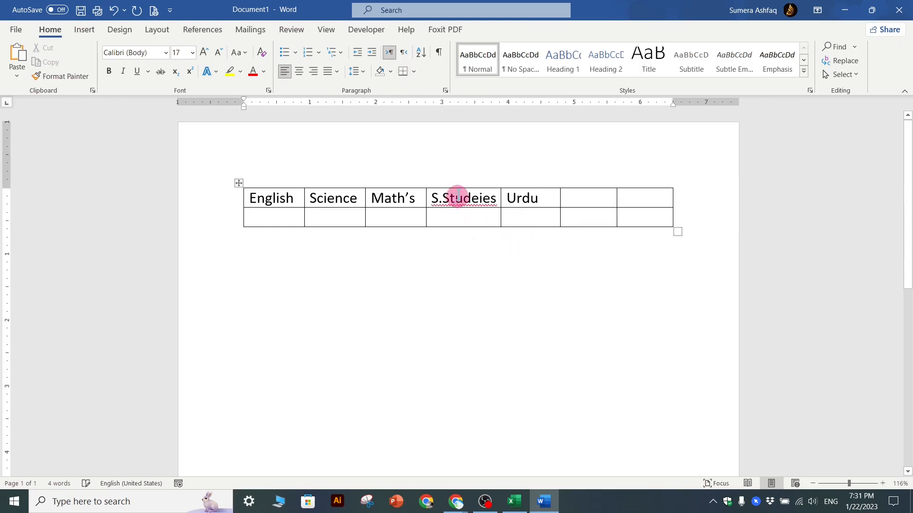
Step: Correct the fourth heading to S.Studies and insert a new first column headed Name in the table
left_click(479, 198)
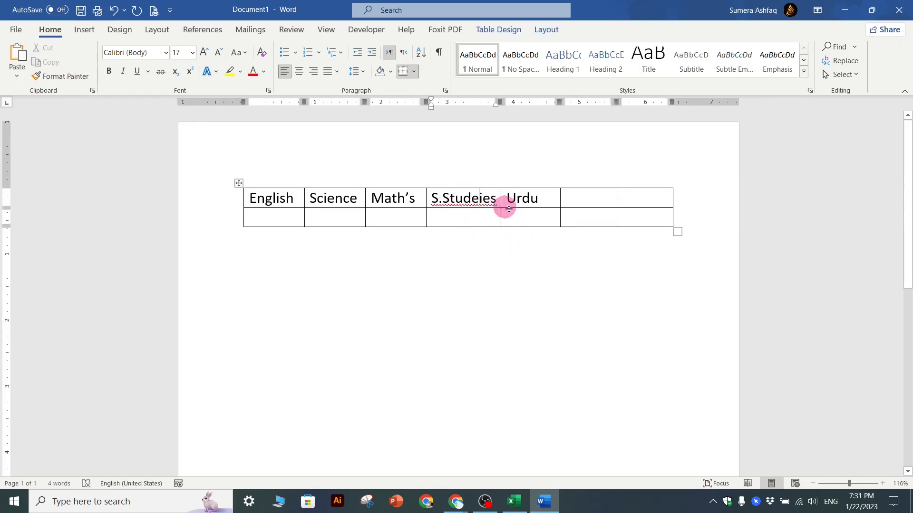
key("BackSpace")
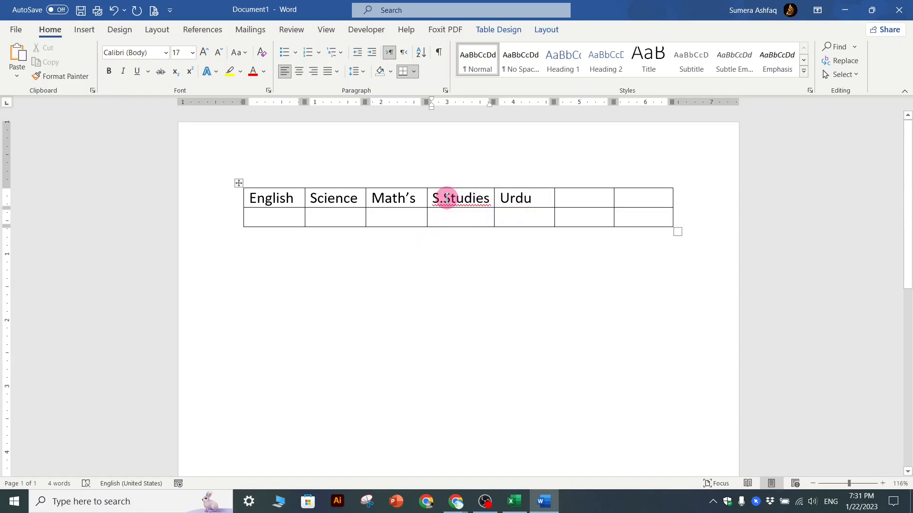
left_click(249, 192)
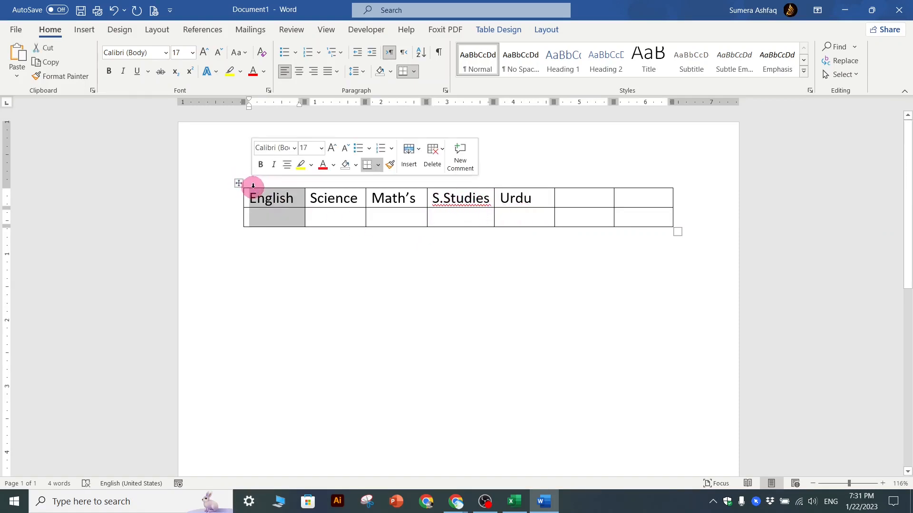
right_click(253, 195)
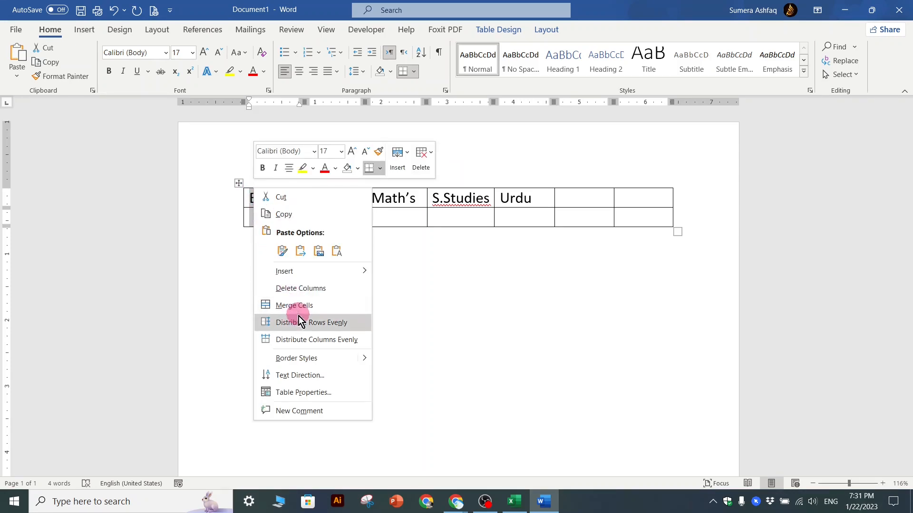
mouse_move(320, 270)
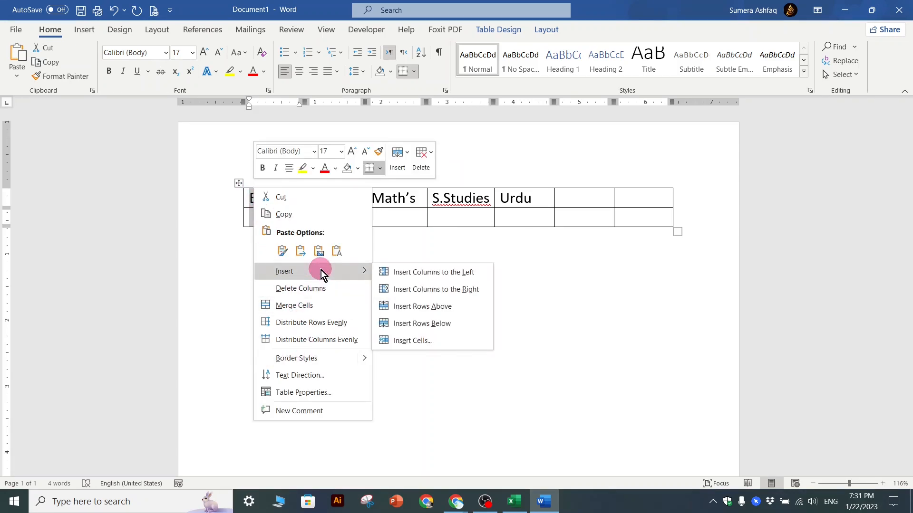
left_click(433, 275)
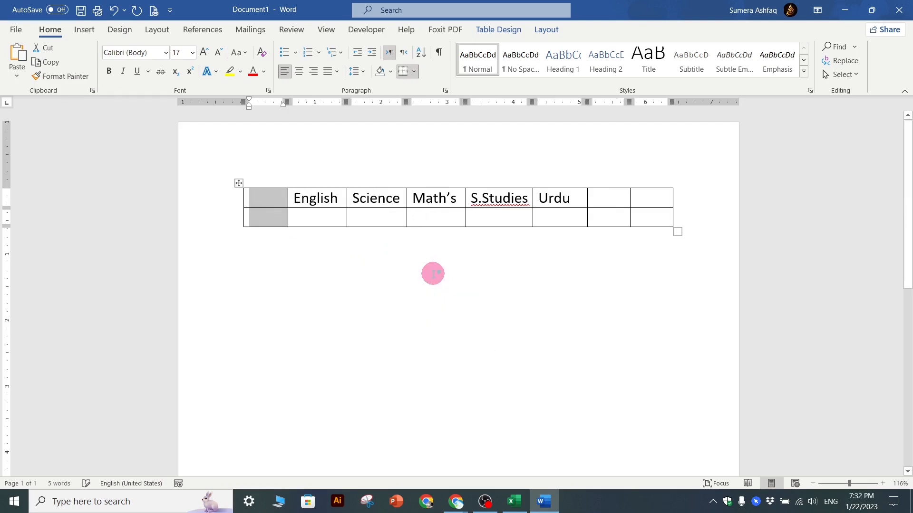
left_click(272, 196)
type("Name")
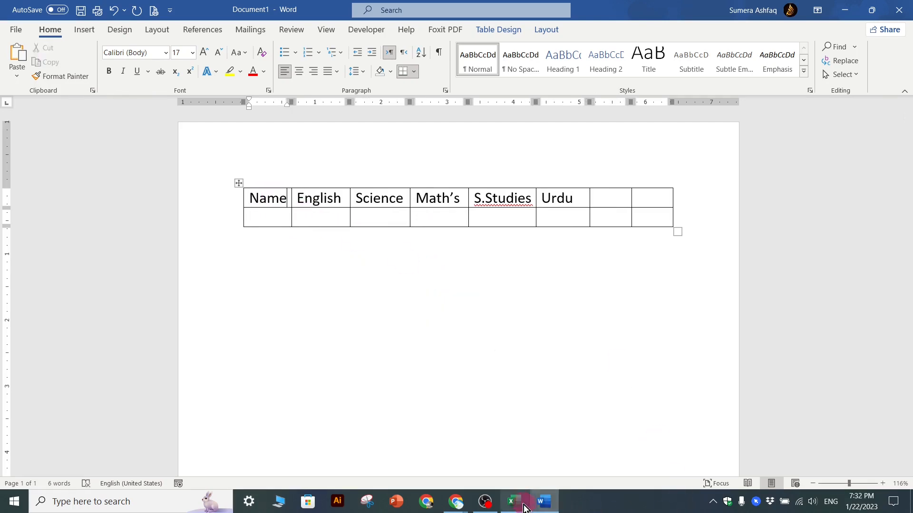
Step: Switch to the Excel mark sheet and place its window below the Word table to compare the headings
left_click(522, 506)
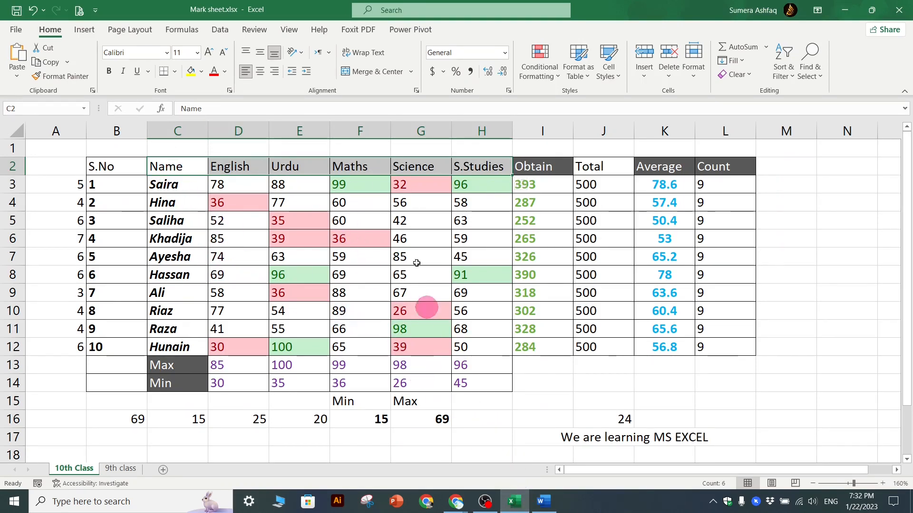
left_click(872, 10)
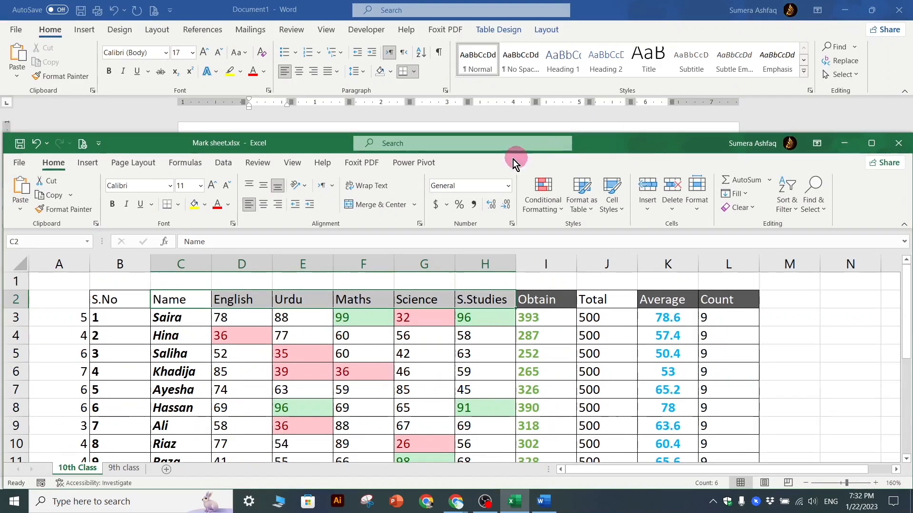
left_click_drag(598, 147, 619, 256)
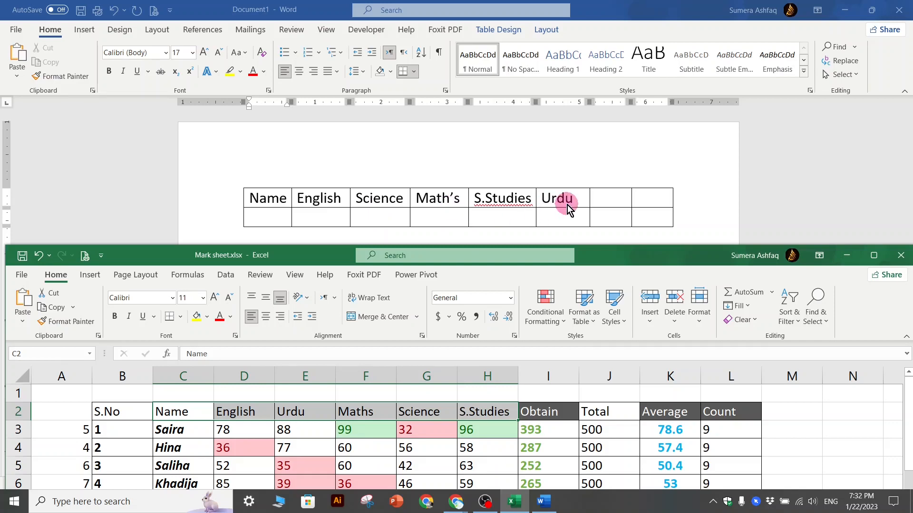
left_click_drag(611, 262, 602, 156)
left_click_drag(669, 164, 651, 284)
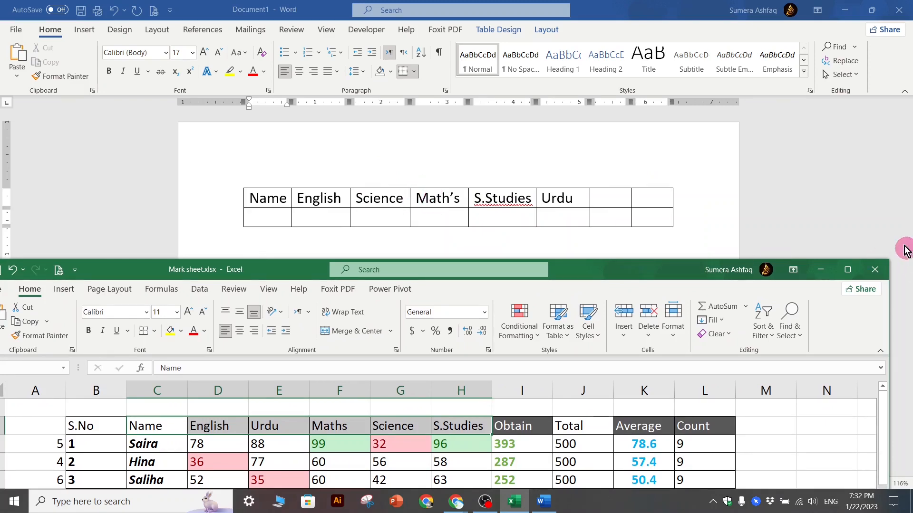
left_click_drag(667, 276, 658, 110)
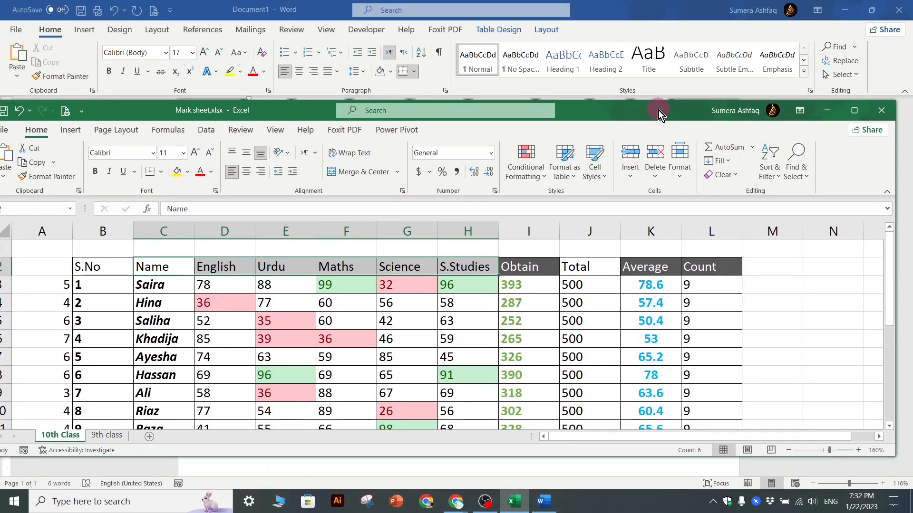
Step: Close the Excel mark sheet, check its file on the desktop and return to the Word document
left_click(881, 114)
left_click(845, 9)
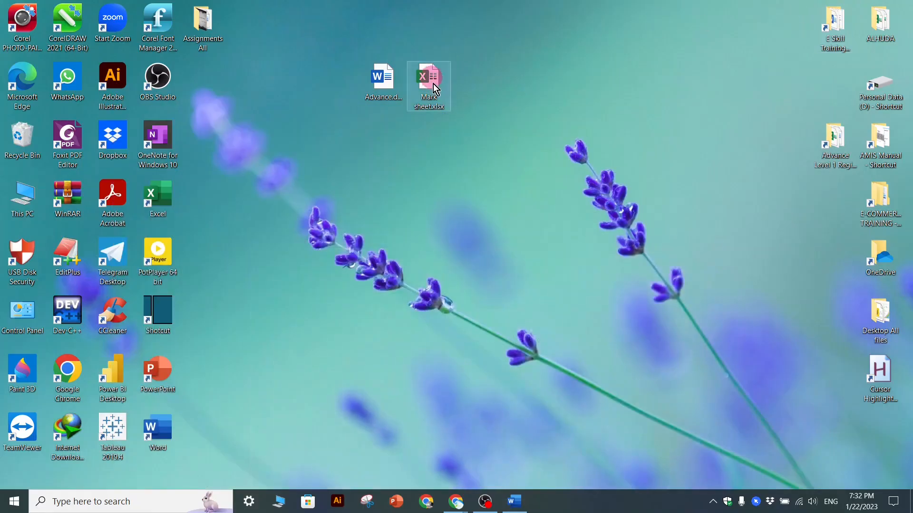
left_click(517, 511)
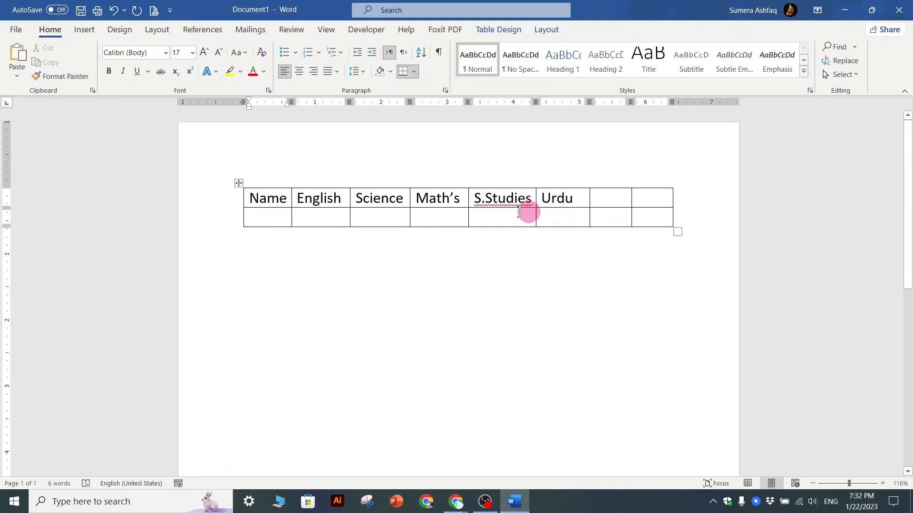
Step: Add three more empty rows to the table and place the cursor in the cell below Name
left_click(271, 219)
key("ctrl+y")
key("ctrl+y")
key("ctrl+y")
left_click(280, 215)
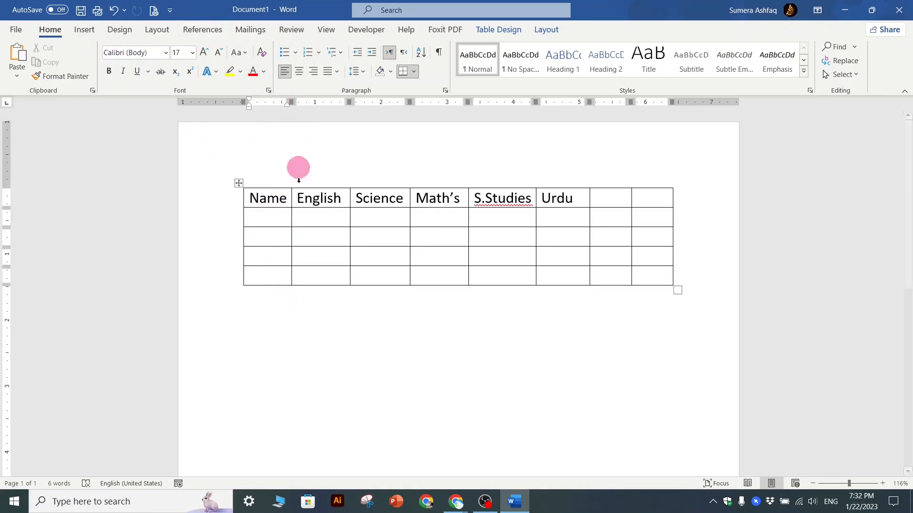
Step: Use the 10th Class sheet of Mark sheet.xlsx on the Desktop as the existing mail merge recipient list
left_click(252, 31)
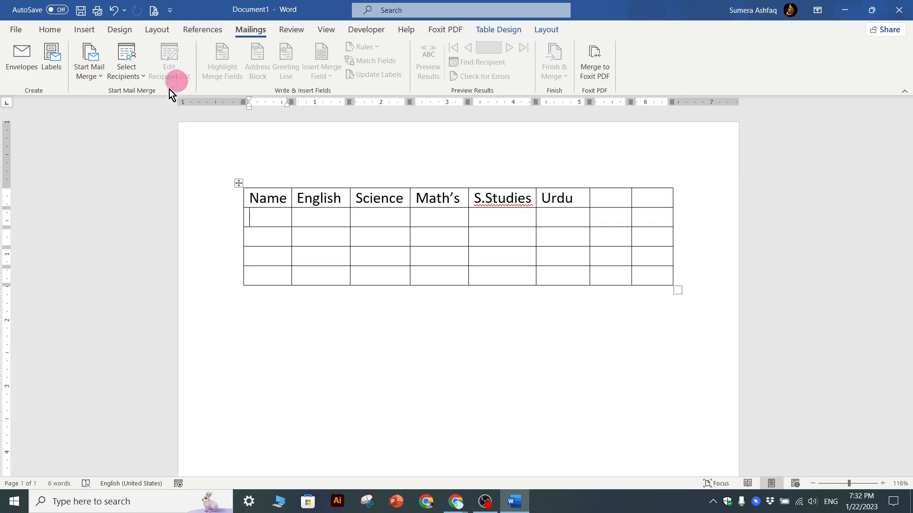
left_click(142, 80)
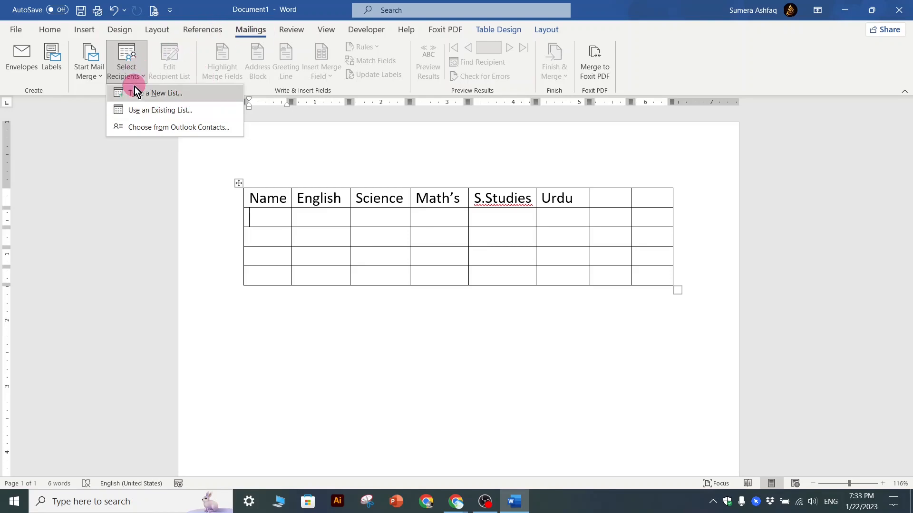
left_click(164, 112)
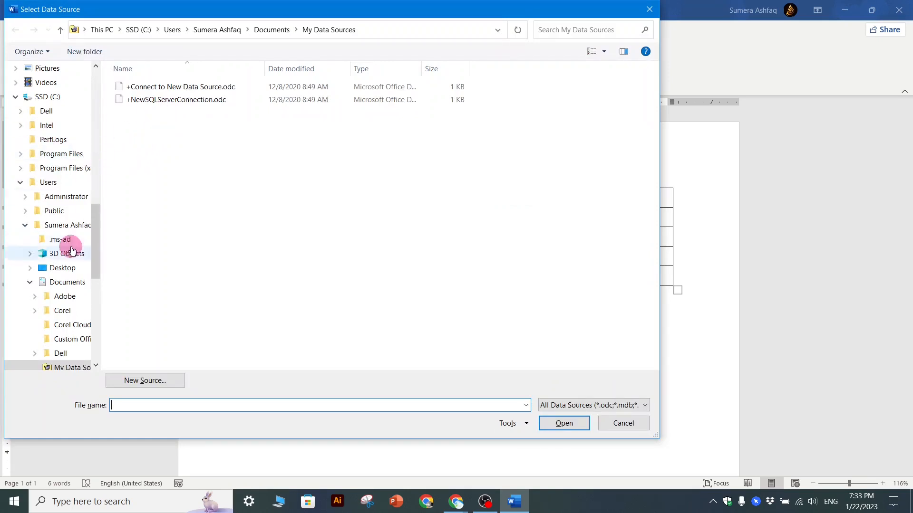
left_click_drag(96, 268, 104, 199)
left_click(34, 263)
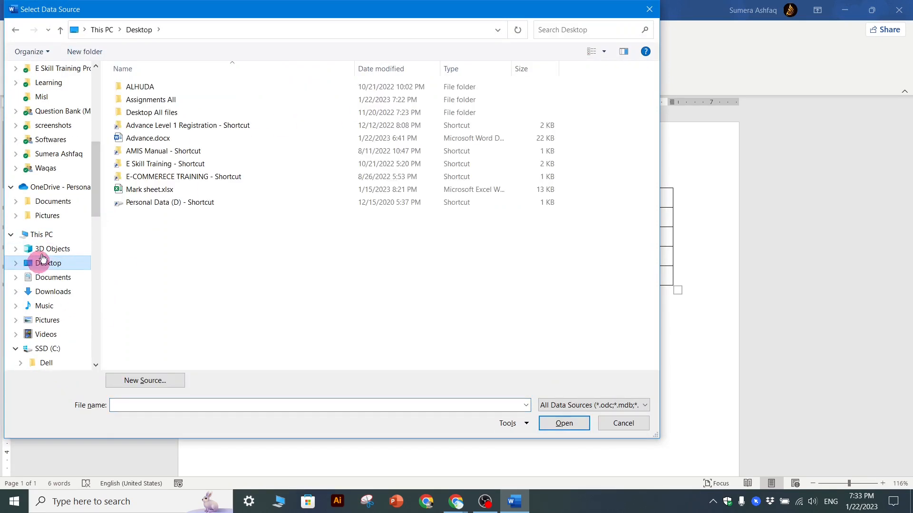
left_click(156, 191)
left_click(563, 427)
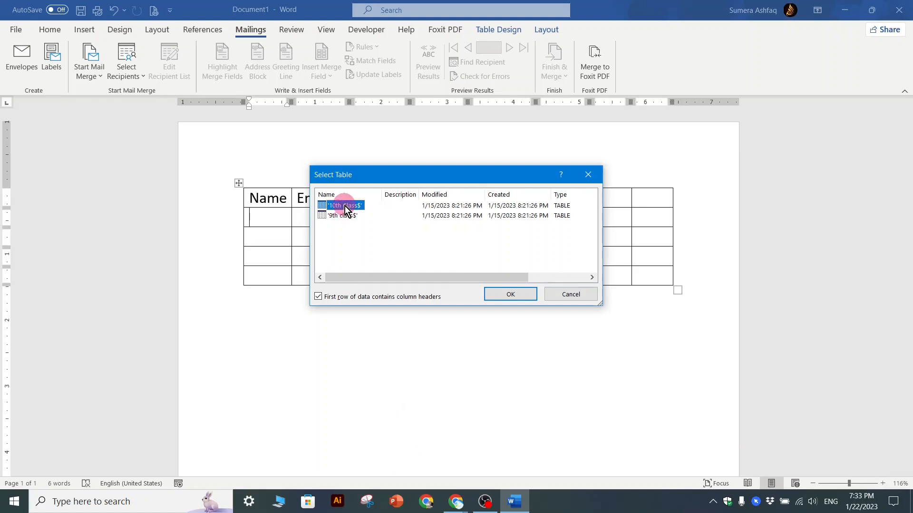
left_click(505, 297)
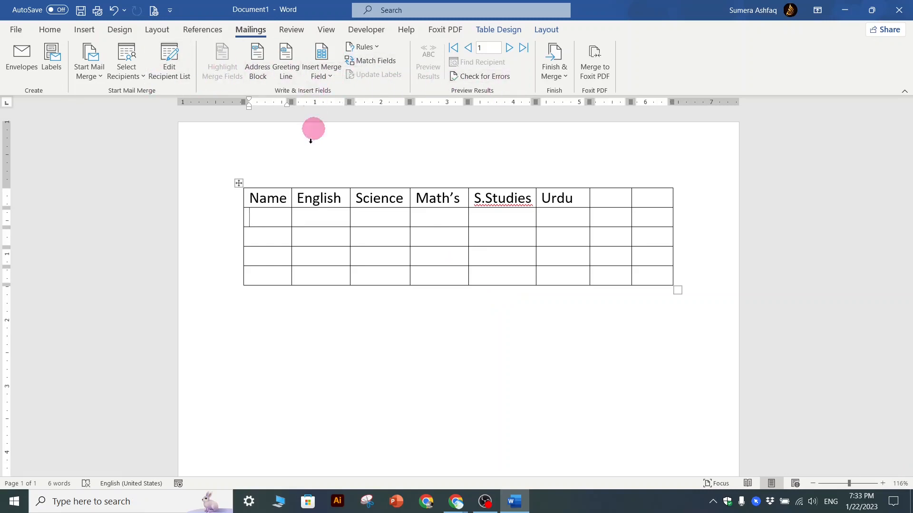
Step: Widen the Name column and insert the Name merge field in the cell below its heading
left_click_drag(290, 102, 318, 103)
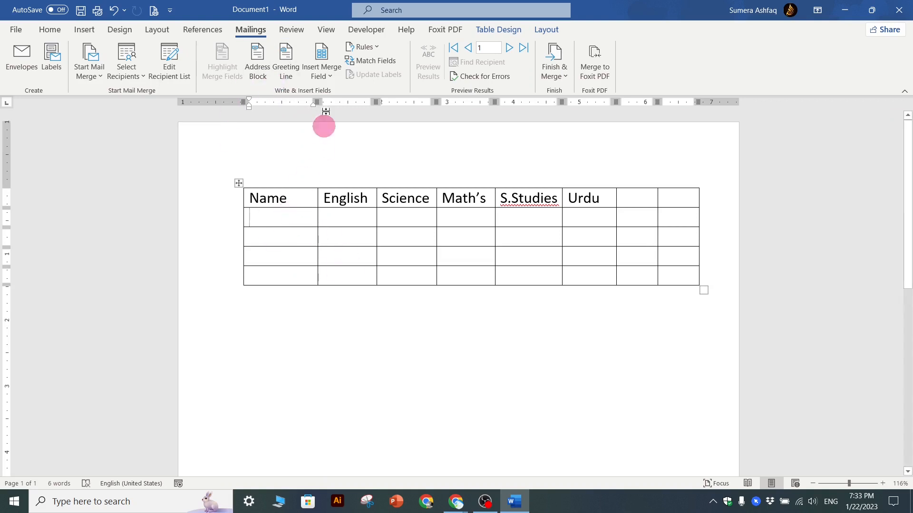
left_click(331, 78)
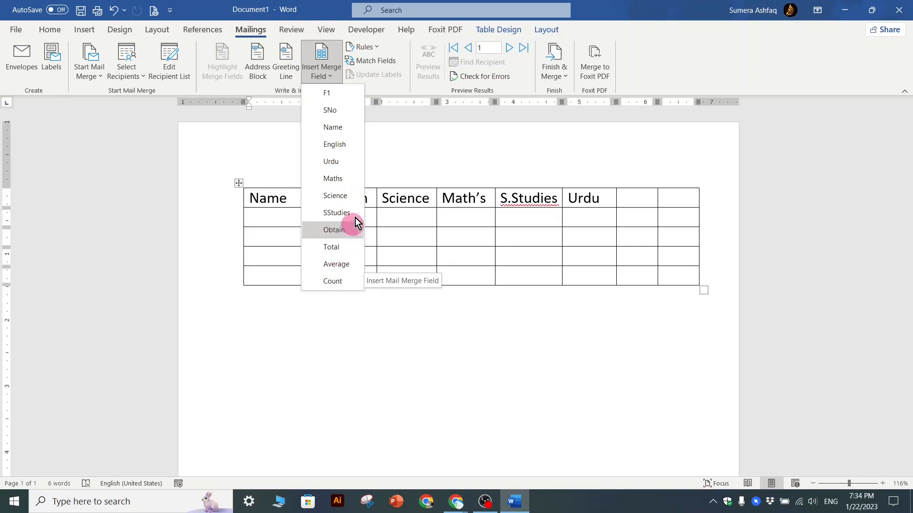
left_click(346, 128)
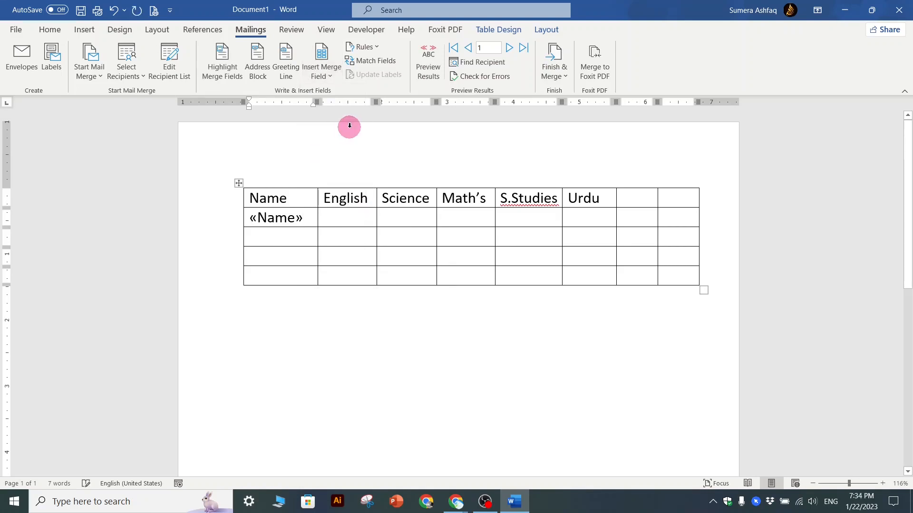
Step: Insert the English and Science merge fields in the cells below their headings
left_click(347, 214)
left_click(330, 78)
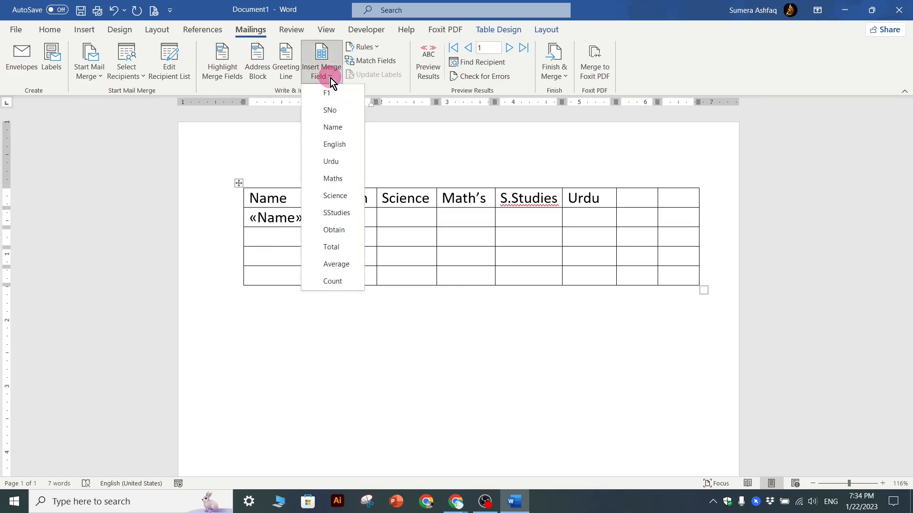
left_click(342, 145)
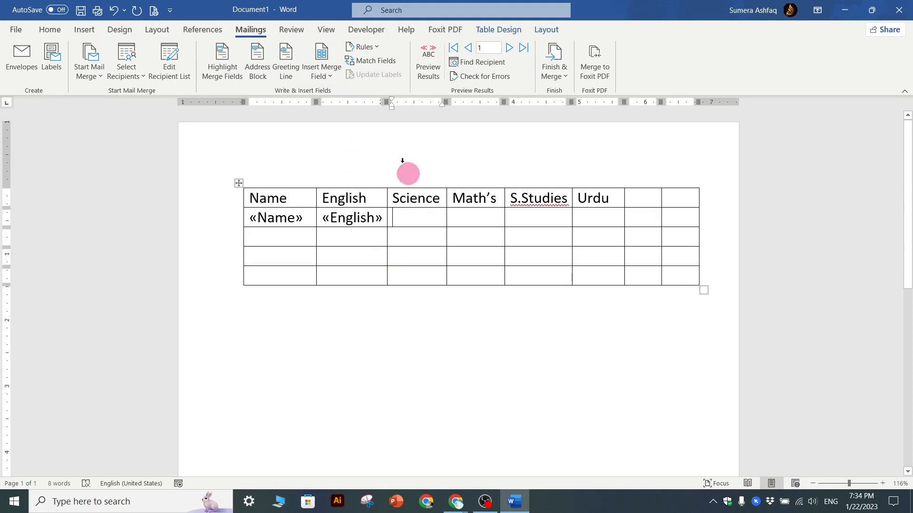
left_click(336, 76)
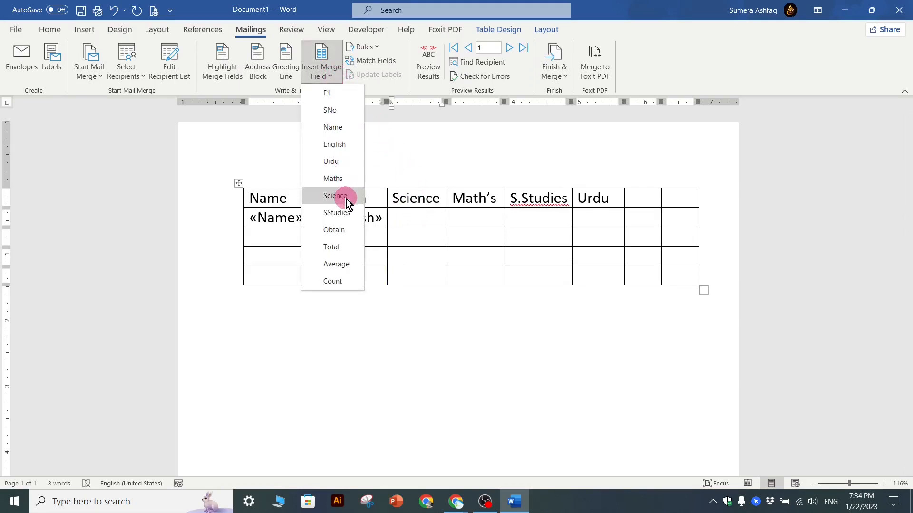
left_click(346, 198)
left_click(321, 71)
left_click(463, 195)
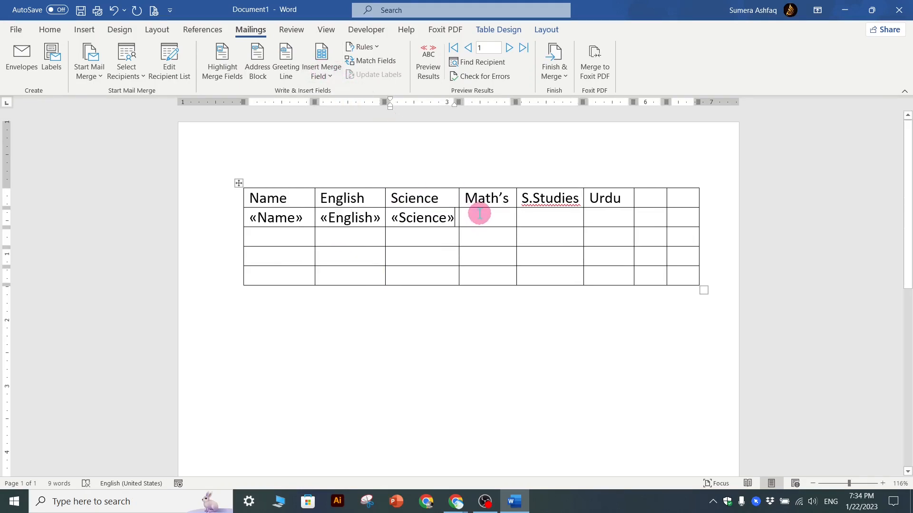
Step: Insert the Maths, SStudies and Urdu merge fields in the cells below their matching headings
left_click(483, 218)
left_click(326, 76)
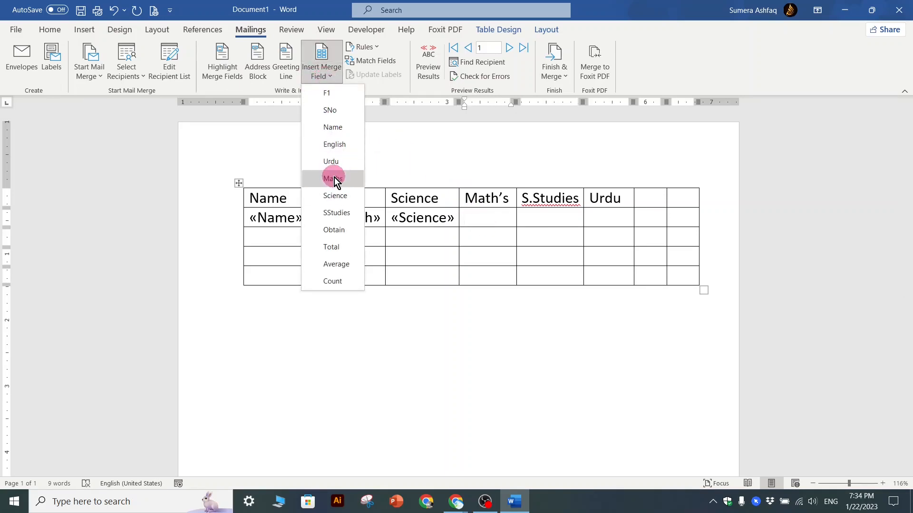
left_click(332, 178)
left_click(574, 217)
left_click(320, 73)
left_click(340, 217)
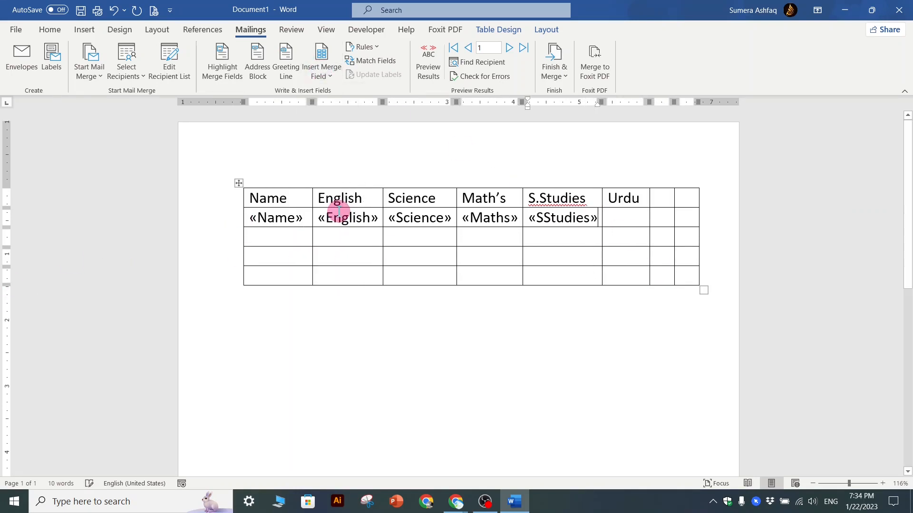
left_click(634, 225)
left_click(321, 75)
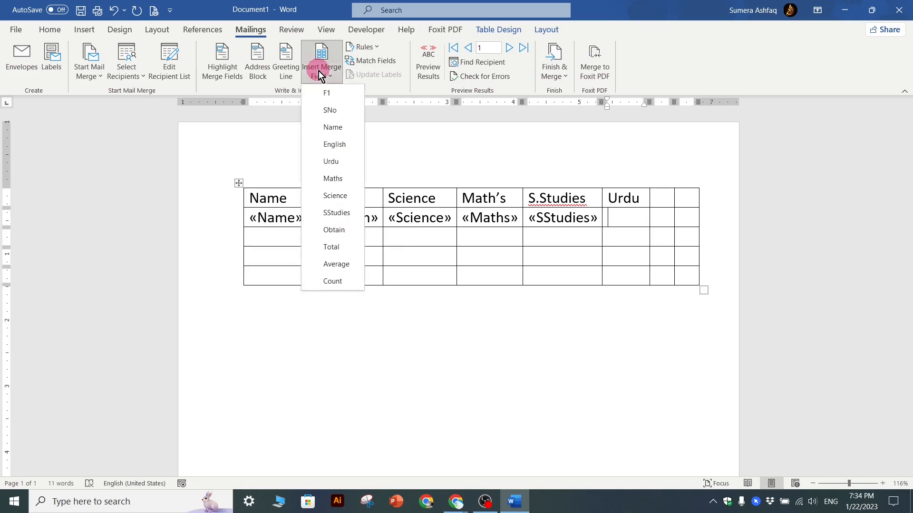
left_click(339, 163)
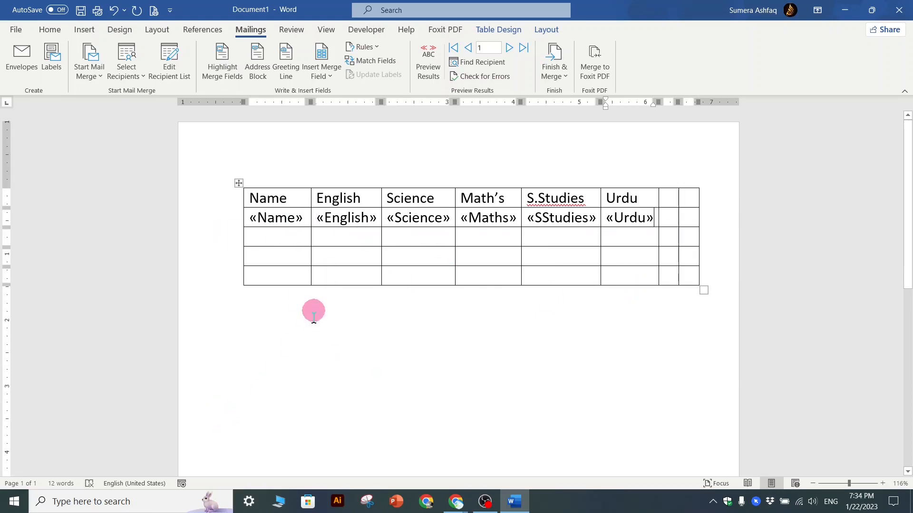
Step: Preview the merge results and browse the student records from the first to the ninth
left_click(430, 71)
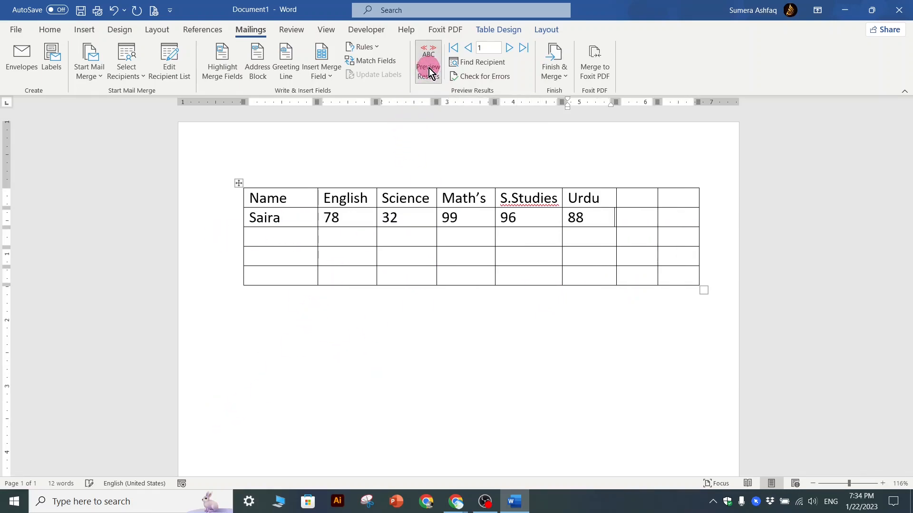
left_click(47, 505)
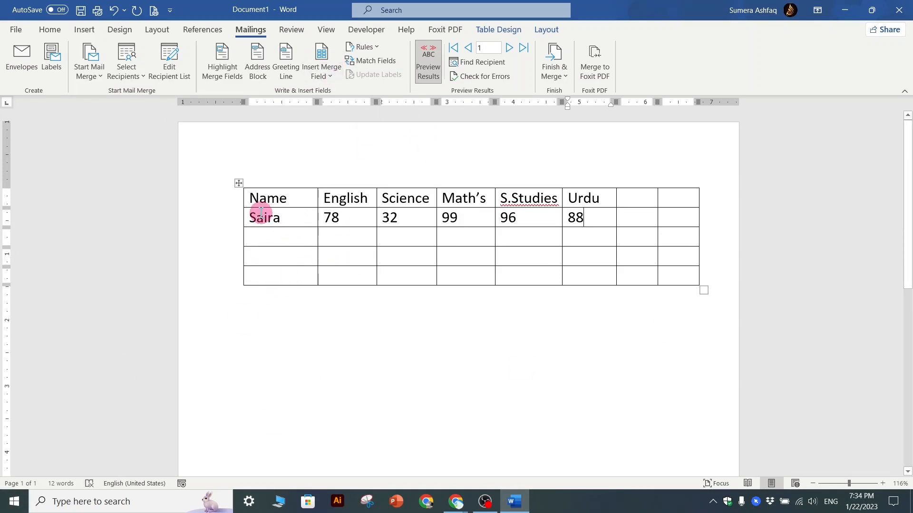
left_click(509, 48)
left_click(509, 48)
left_click(510, 48)
left_click(509, 48)
left_click(510, 48)
left_click(510, 48)
left_click(509, 48)
left_click(510, 48)
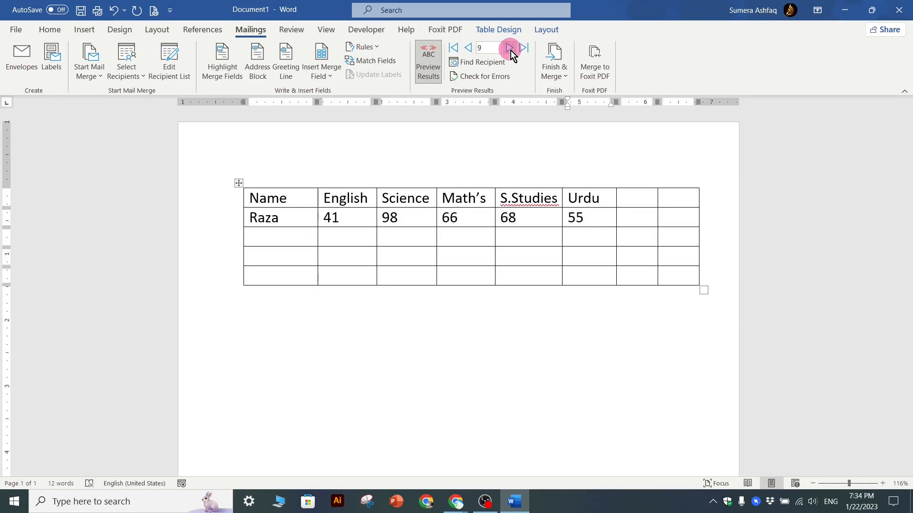
Step: Browse the previewed student records forward to record 11 and back to record 9
left_click(510, 48)
left_click(510, 48)
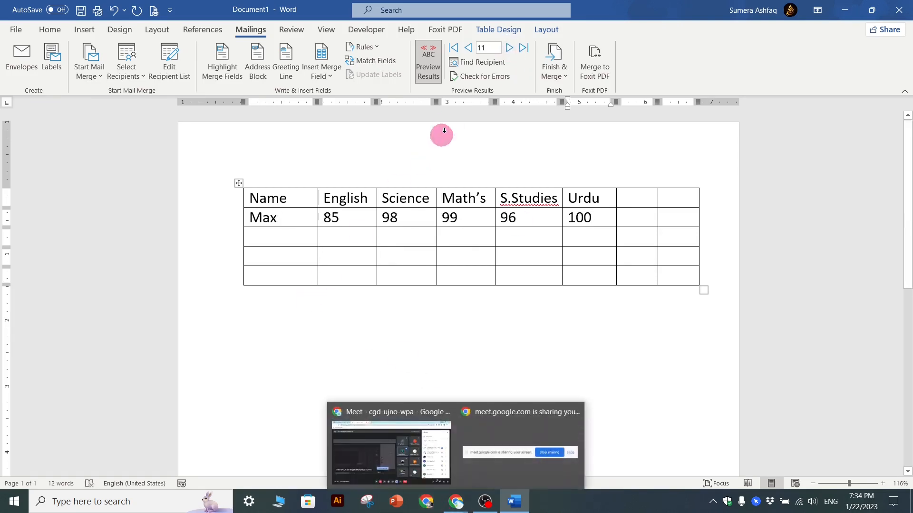
left_click(469, 47)
left_click(470, 47)
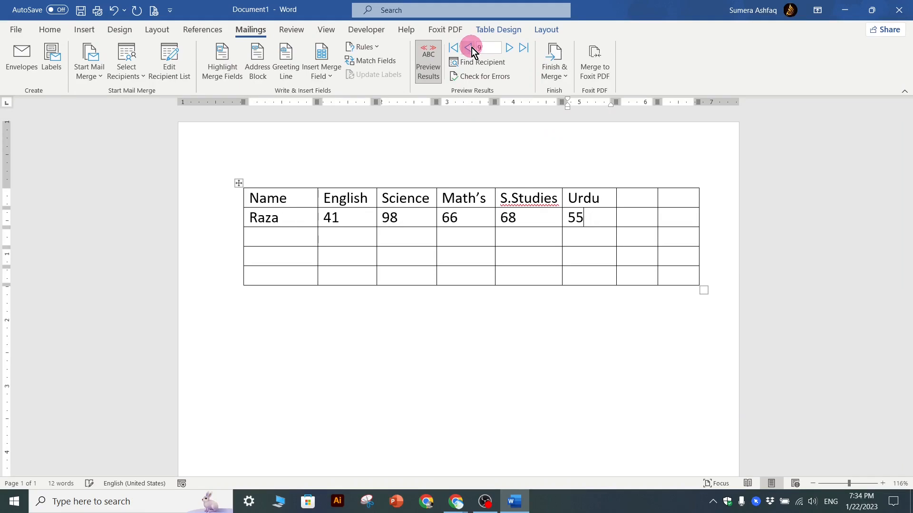
left_click(324, 246)
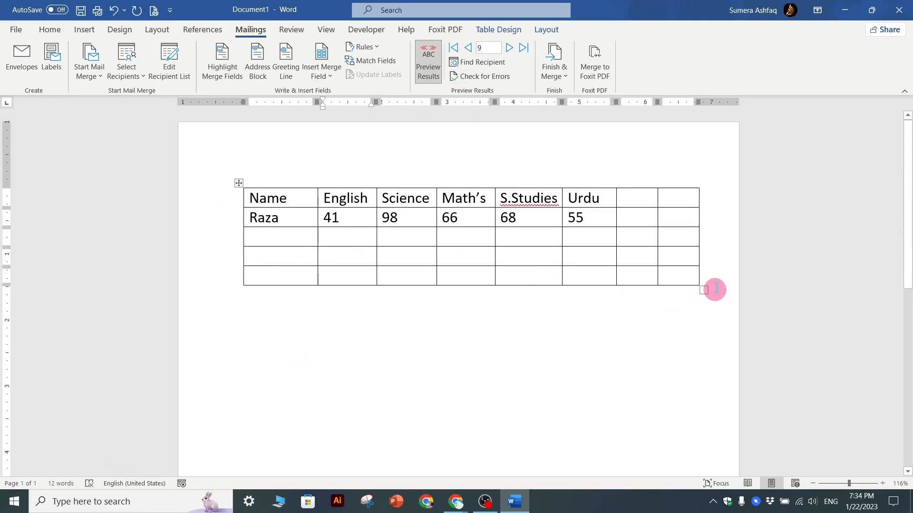
Step: Start a letter below the table with "To" and an indented line "Dear Student" followed by an underscore blank
left_click(302, 359)
double_click(302, 360)
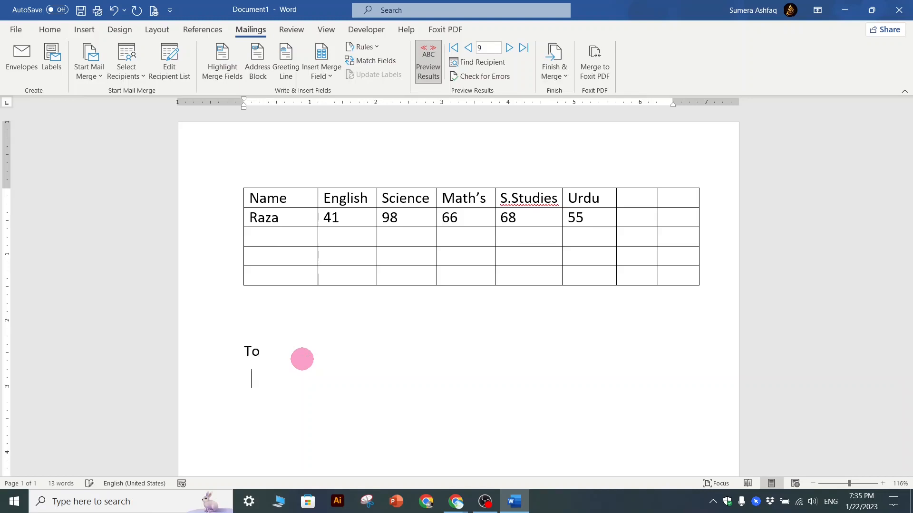
type("Dera")
type(" Student")
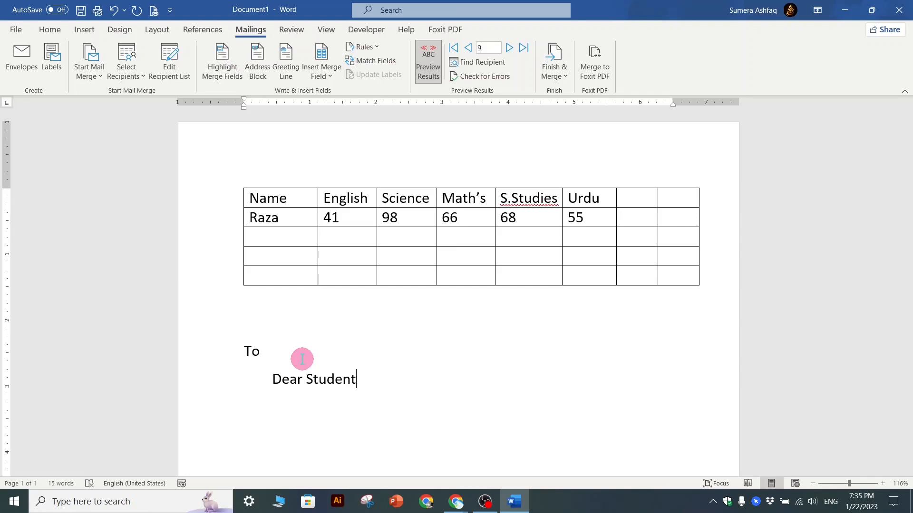
type("______________")
Step: Add the line "Here is your Result . You obtained _________ marks." below the greeting
type("He")
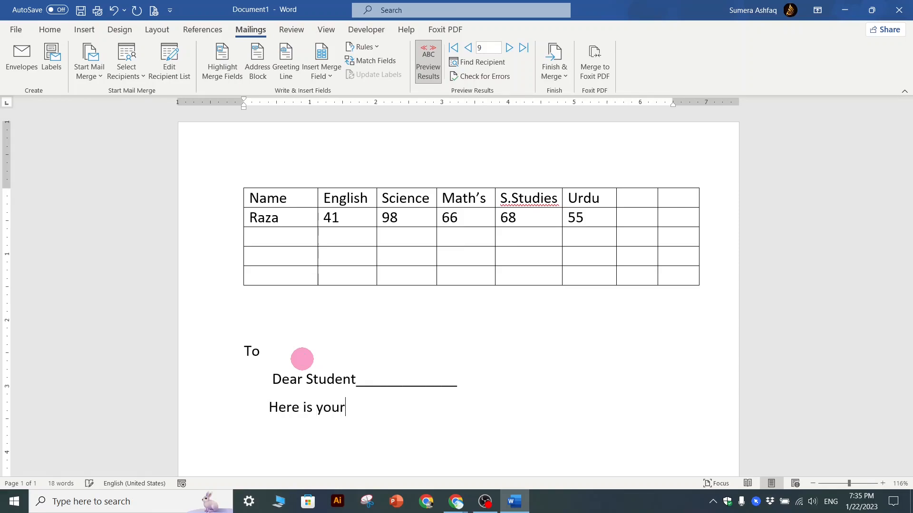
type("Result .")
type("You o")
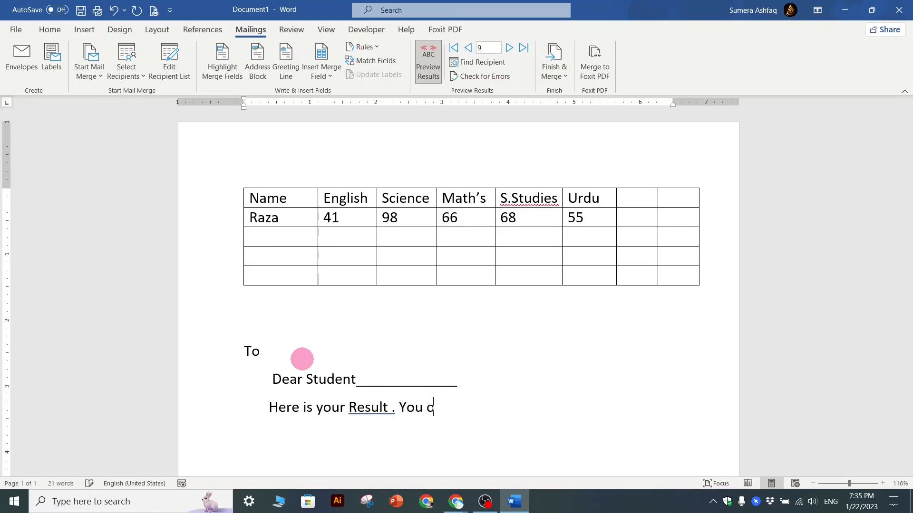
type("btained _________ marks.")
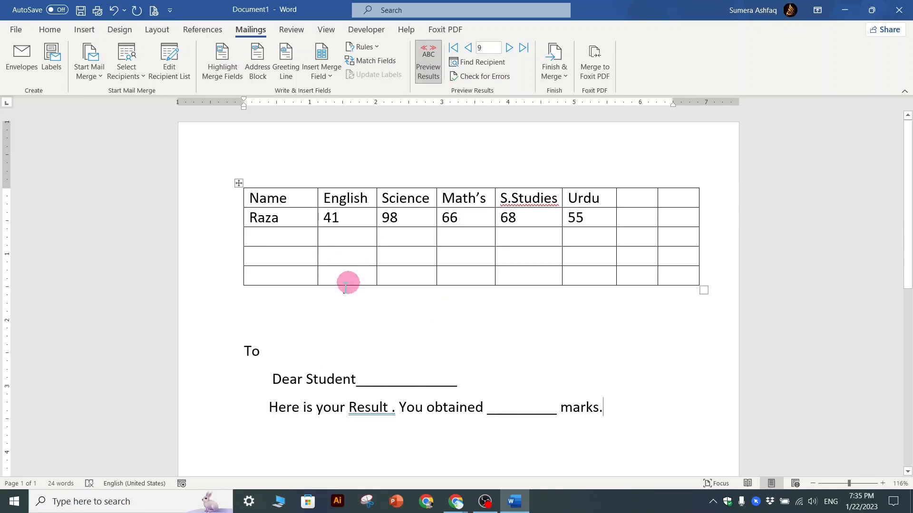
Step: Shorten the underscore blank after "Dear Student" by three characters
left_click(355, 383)
scroll(362, 375, "down", 3)
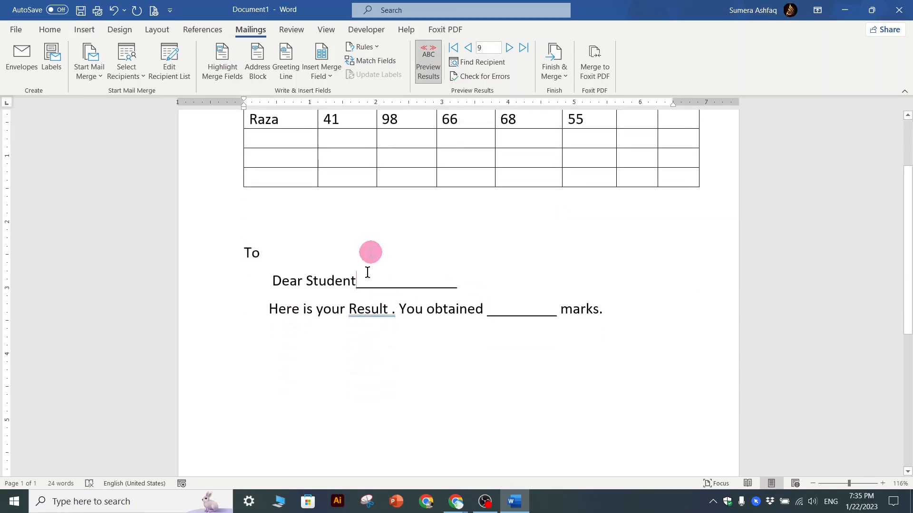
left_click_drag(363, 281, 460, 283)
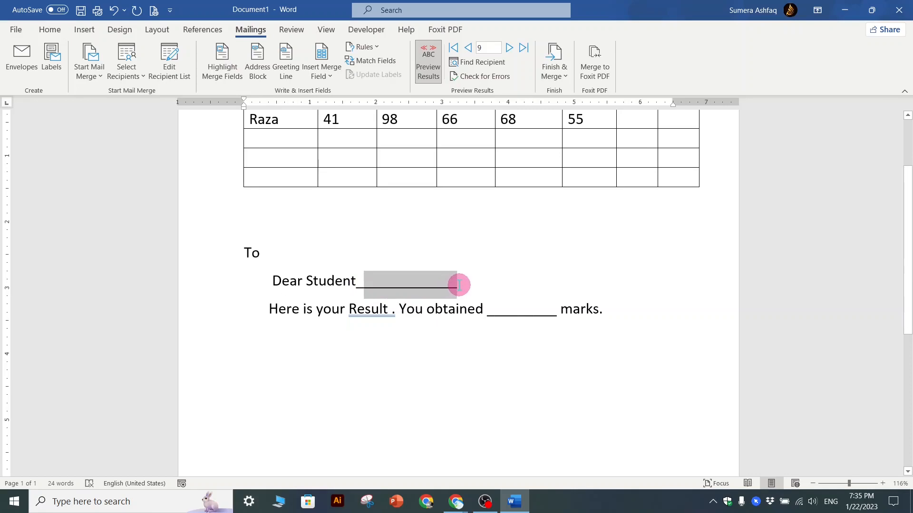
left_click(494, 318)
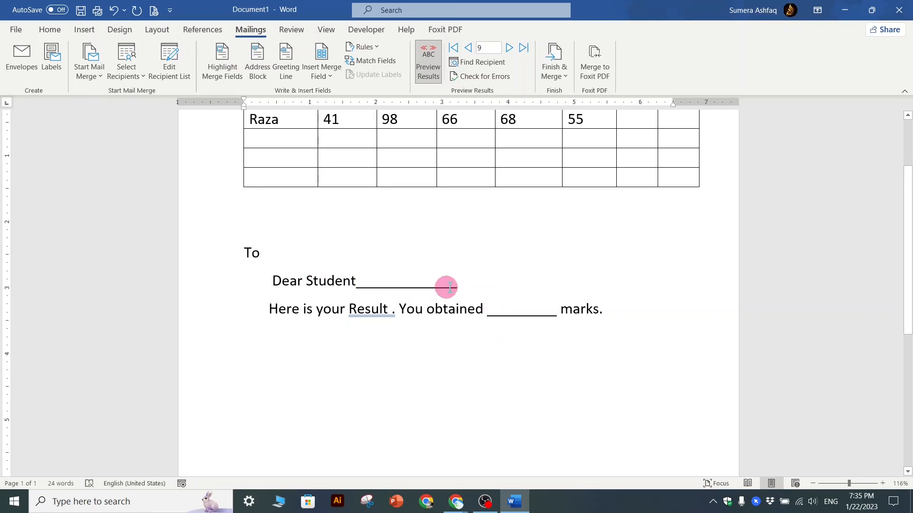
left_click(457, 283)
key("BackSpace")
key("BackSpace")
key("BackSpace")
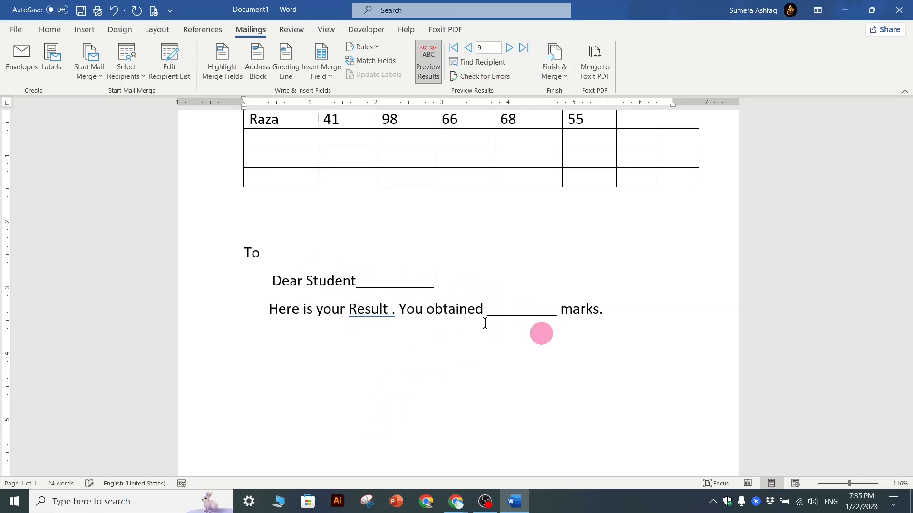
Step: Replace the underscore blank after "Dear Student" with a space and the Name merge field, turning off the results preview
left_click(358, 282)
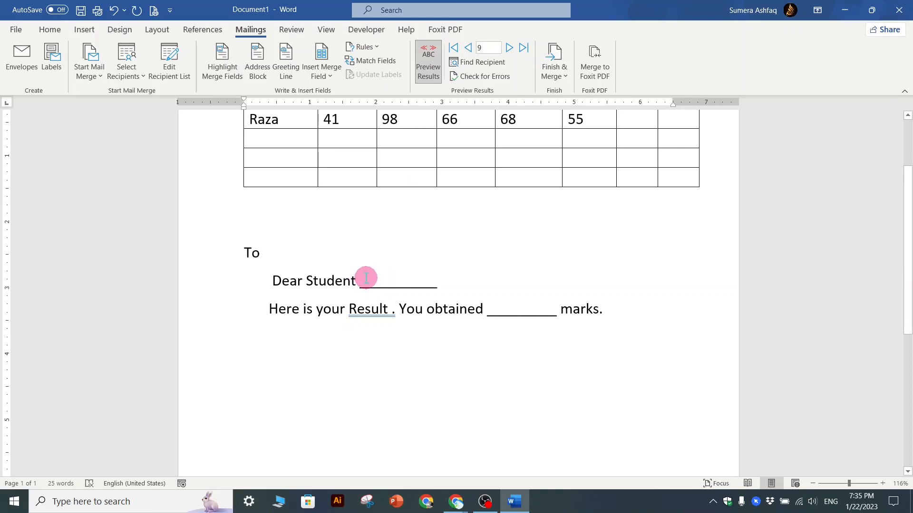
left_click(327, 75)
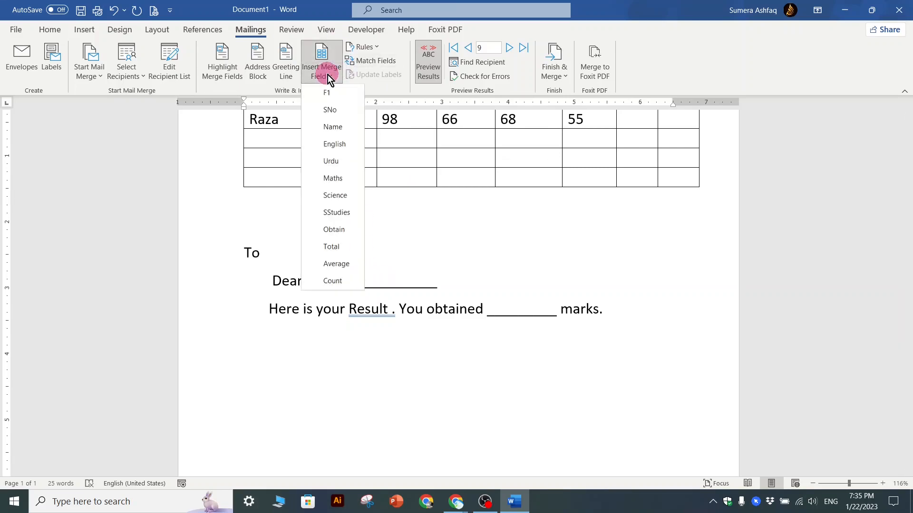
left_click(326, 127)
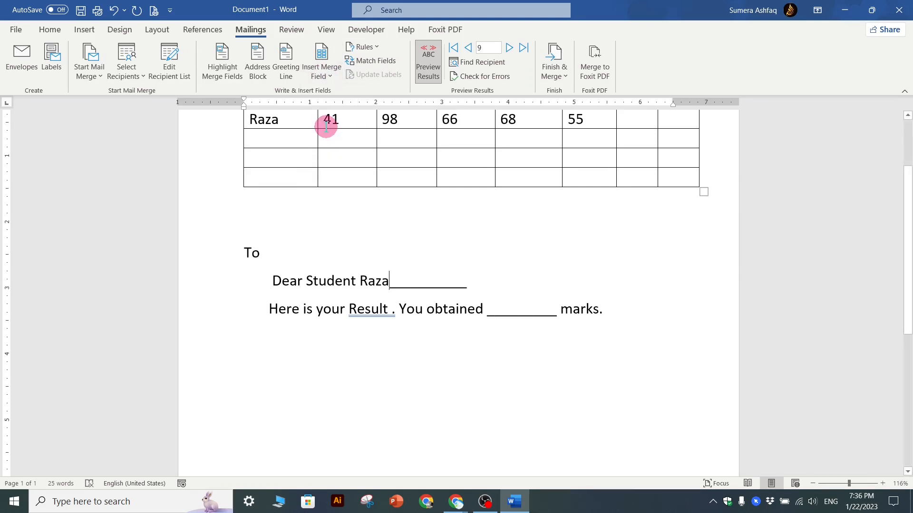
left_click(427, 69)
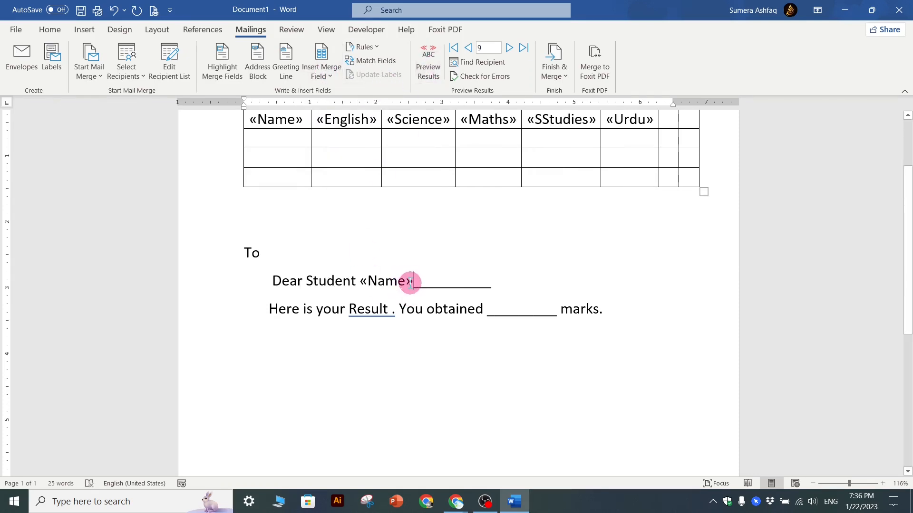
left_click_drag(493, 283, 412, 291)
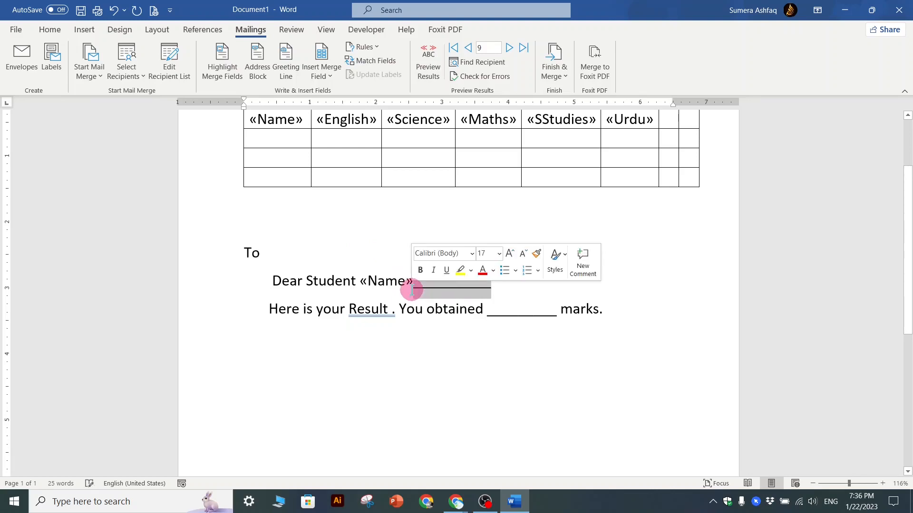
key("BackSpace")
Step: Underline the Name merge field in the greeting and add extra spaces before it
left_click(362, 281)
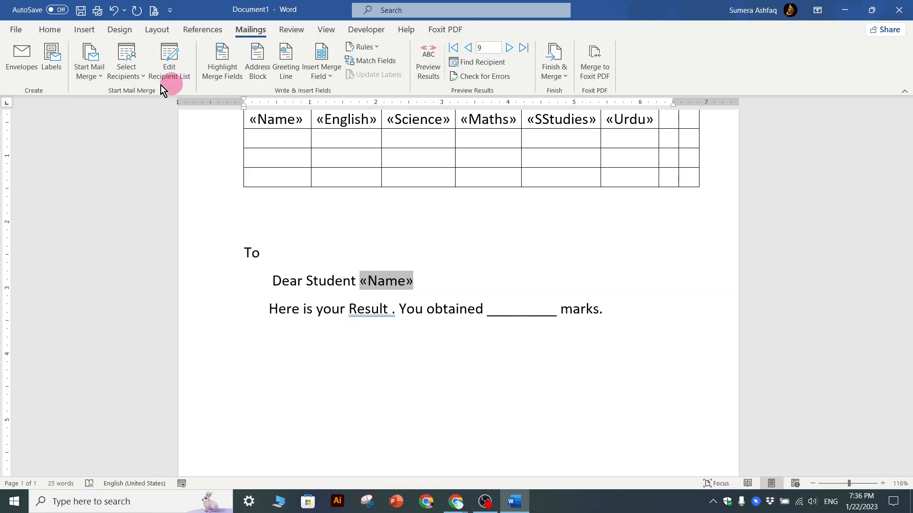
left_click(84, 29)
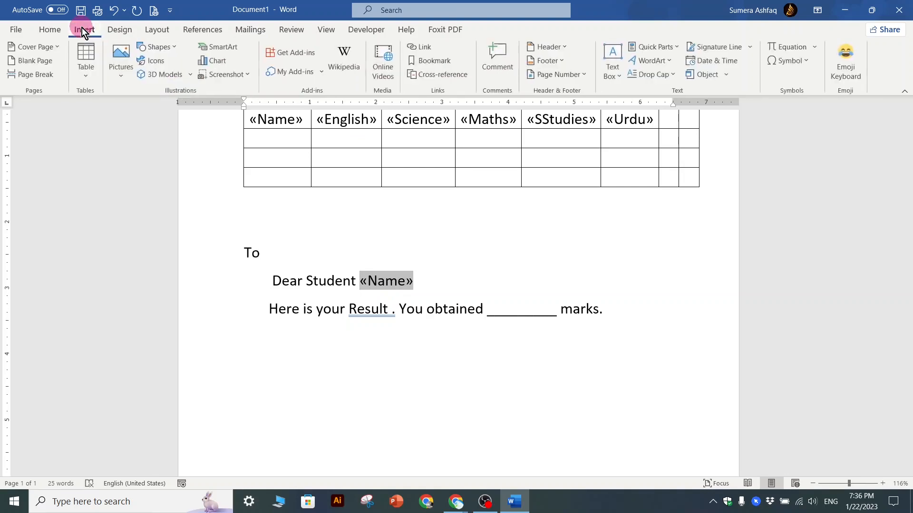
left_click(51, 31)
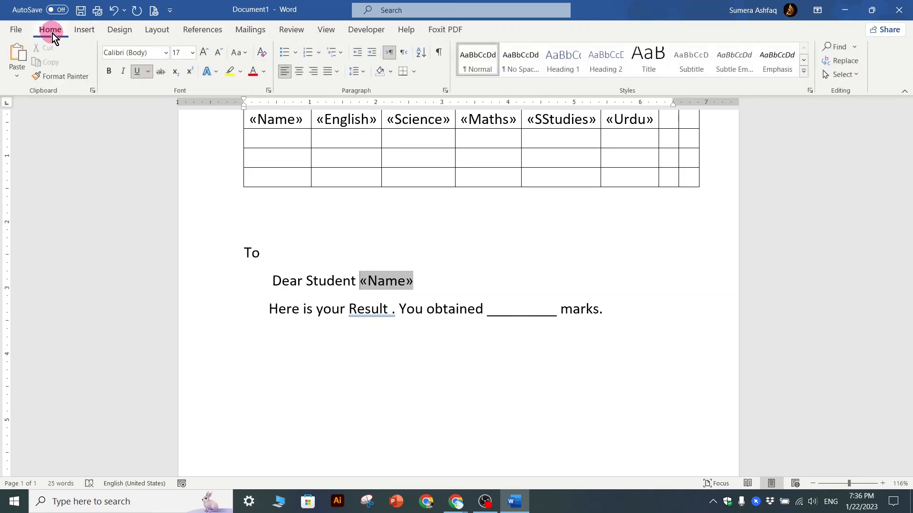
left_click(424, 278)
left_click_drag(359, 280, 424, 280)
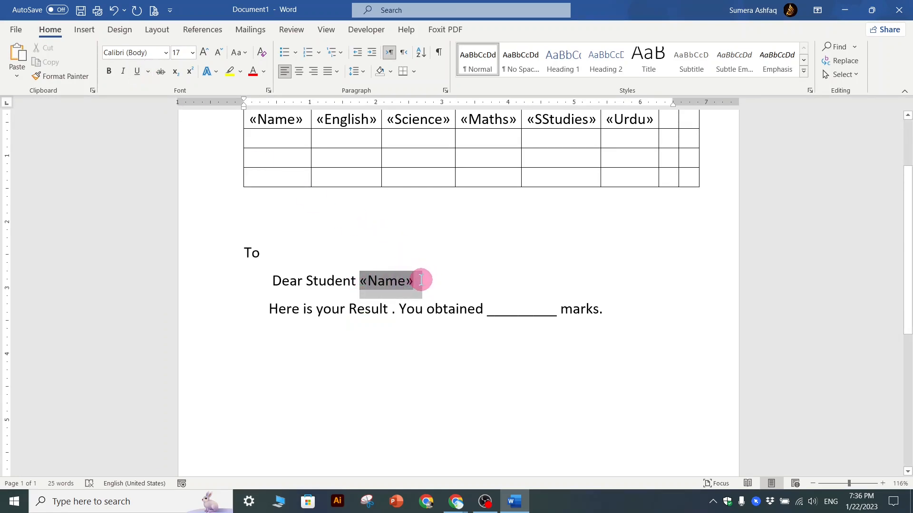
left_click(138, 76)
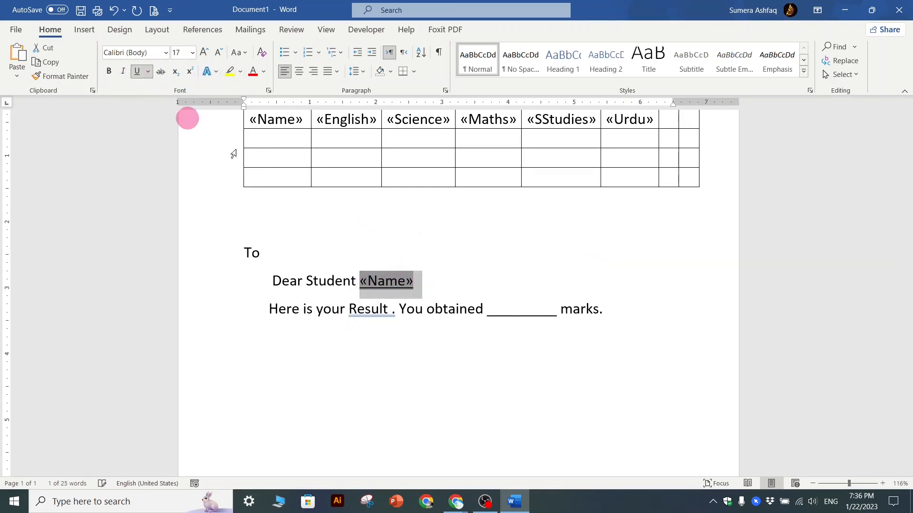
left_click(416, 284)
left_click(360, 281)
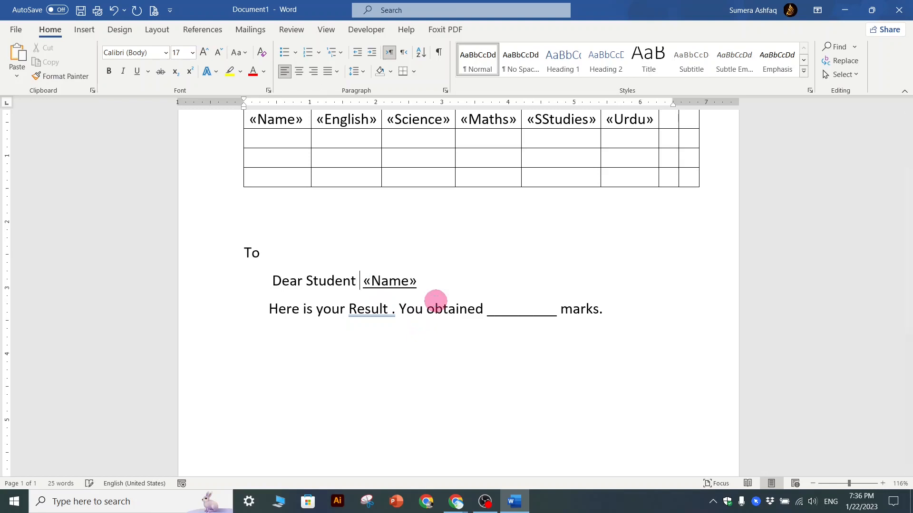
left_click(391, 280)
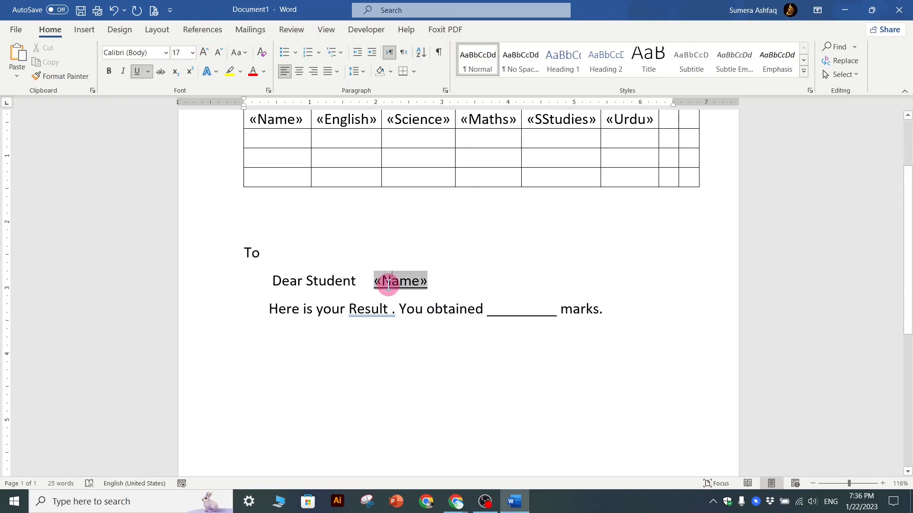
Step: Replace the underscore blank after "You obtained" with the Obtain merge field
left_click_drag(487, 316, 563, 320)
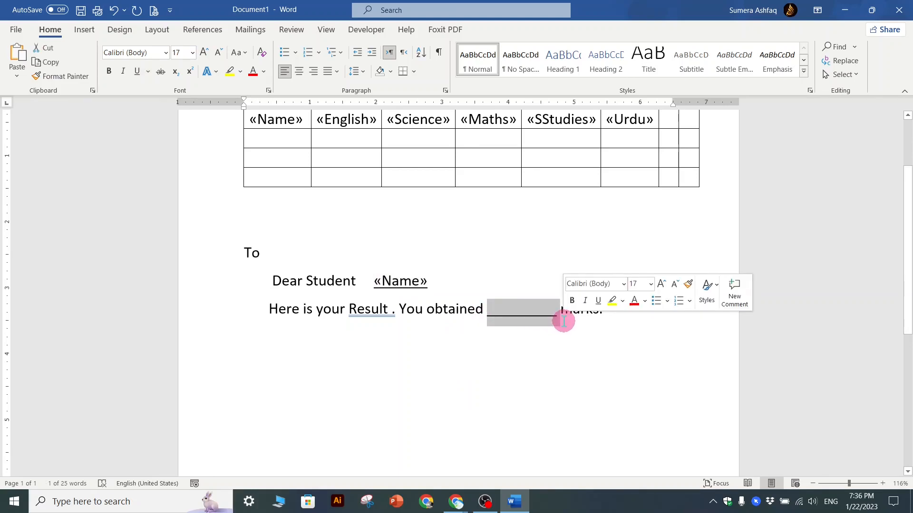
key("Delete")
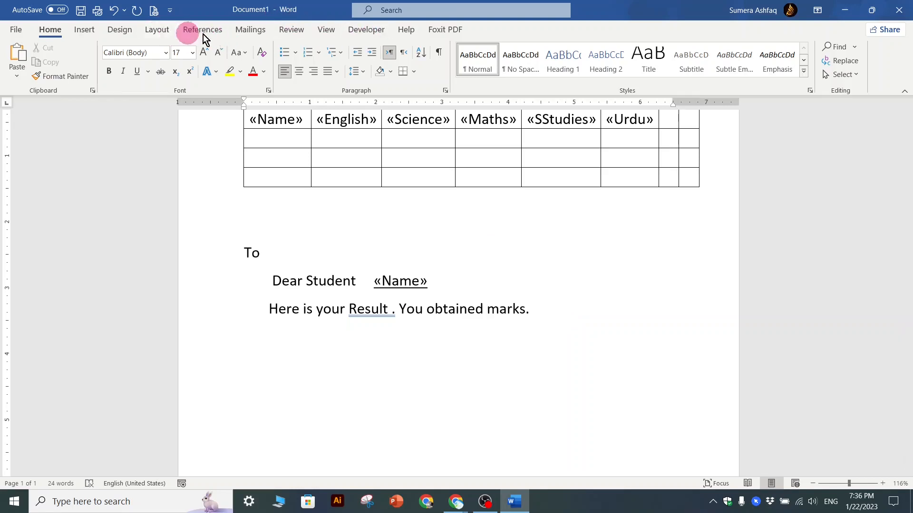
left_click(249, 29)
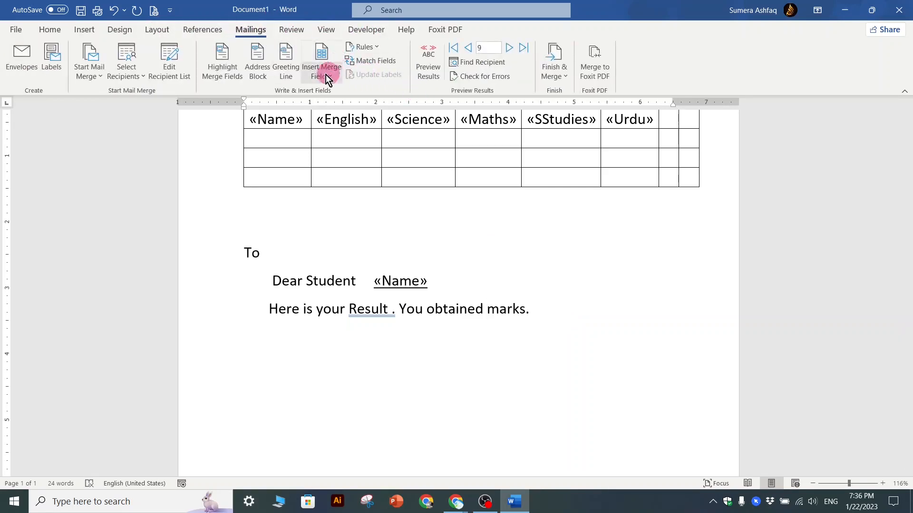
left_click(324, 78)
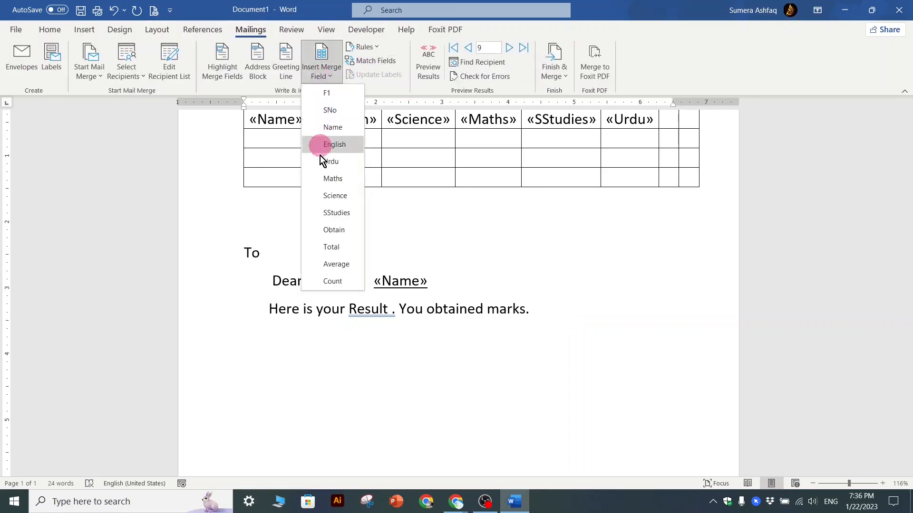
left_click(329, 229)
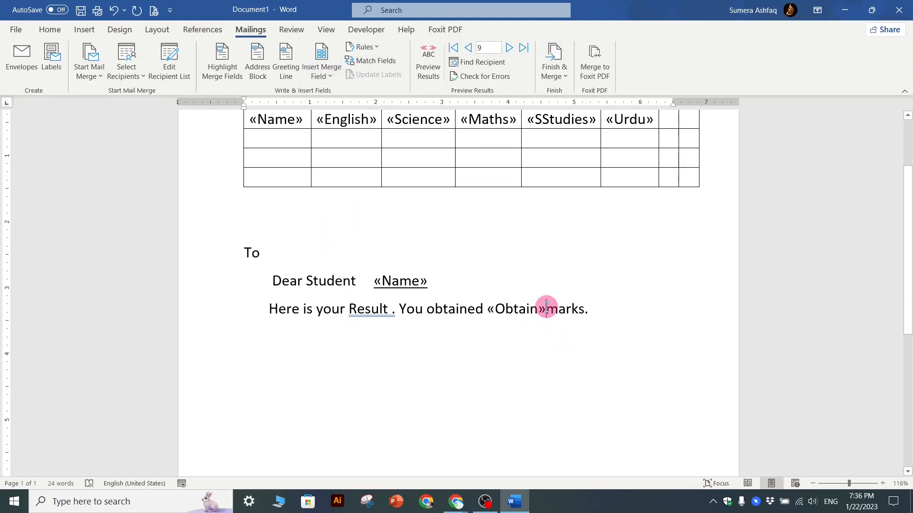
Step: Separate the Obtain field from "marks" with a space, make it bold and underlined, and bold the Name field in the greeting
left_click_drag(546, 309, 487, 310)
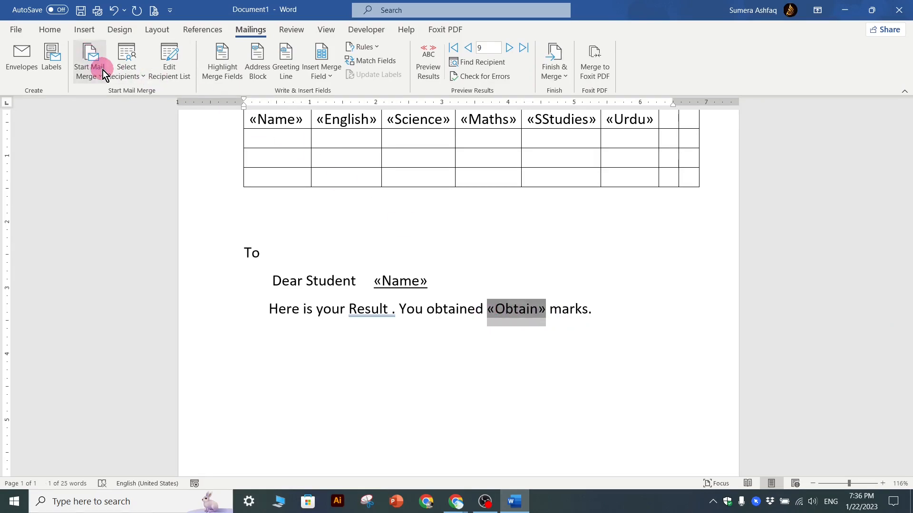
key("ctrl+b")
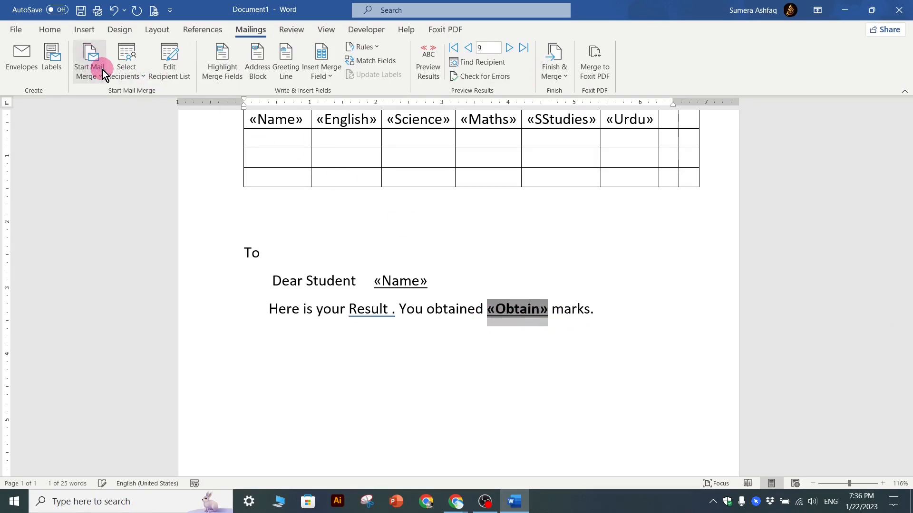
left_click_drag(436, 280, 368, 284)
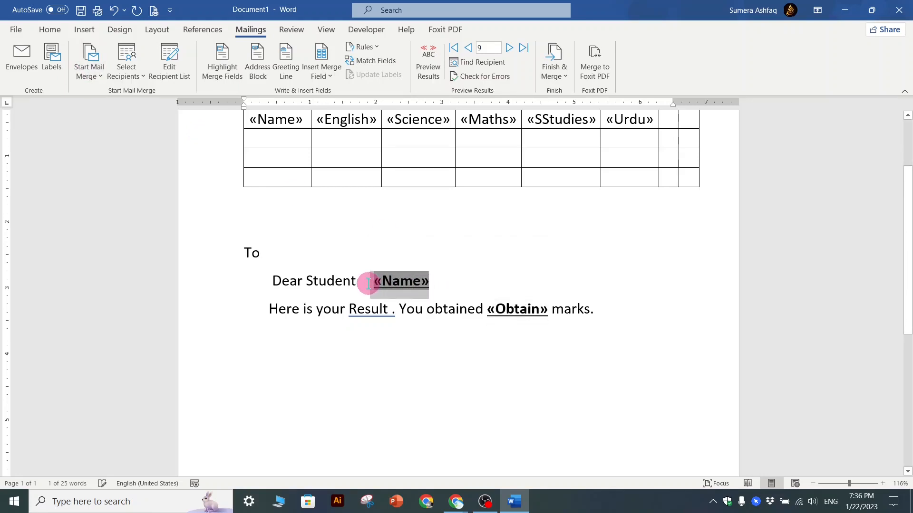
left_click(594, 311)
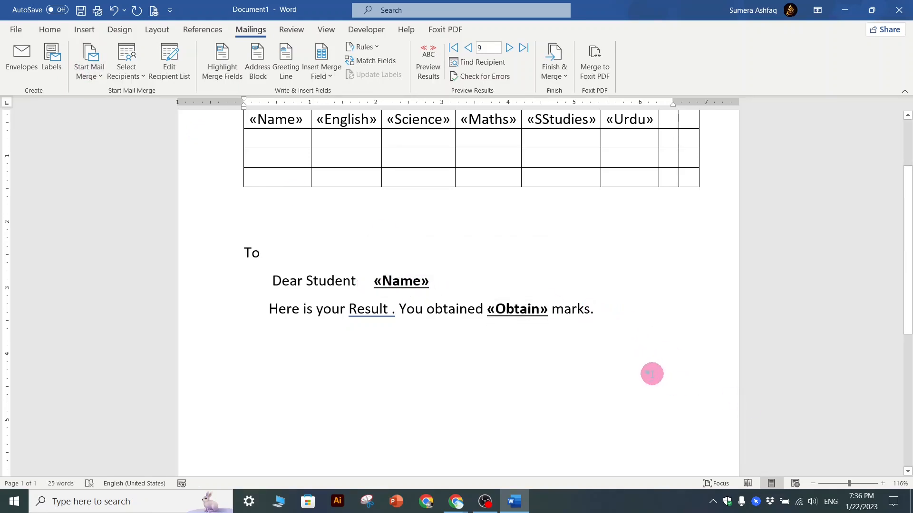
Step: Apply the suggested correction "Result." in the marks sentence and preview the merge results
right_click(377, 314)
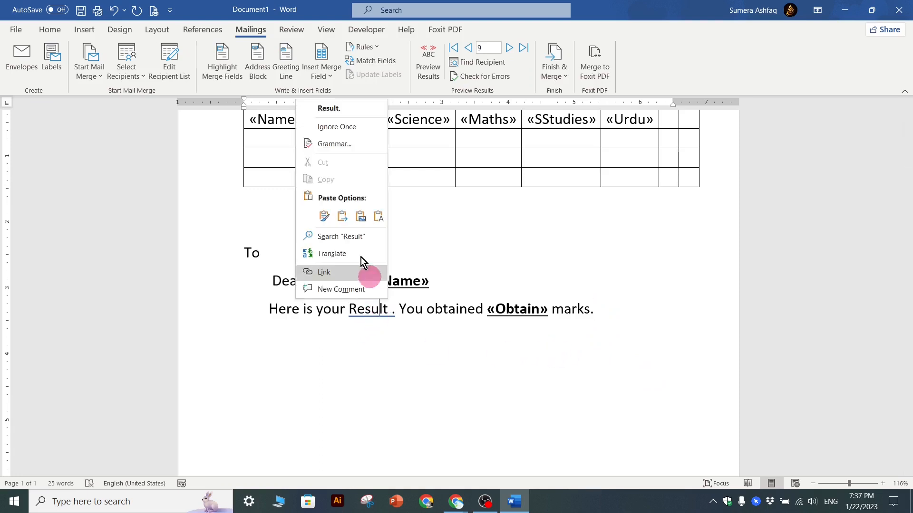
left_click(330, 113)
left_click(481, 383)
left_click(428, 62)
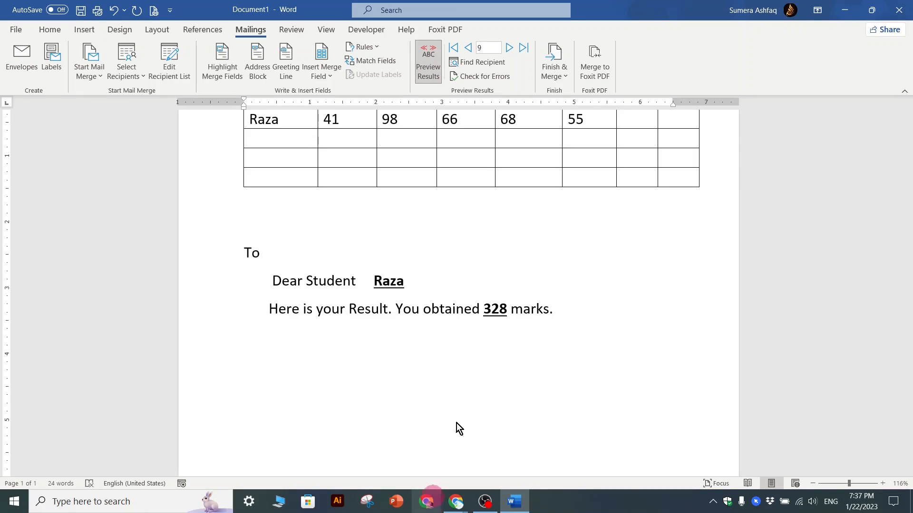
Step: Step through the previewed merge records, checking the marks table and letter, and return to the first record
left_click(475, 49)
left_click(468, 48)
left_click(468, 48)
left_click(469, 48)
left_click(468, 48)
left_click(468, 48)
left_click(468, 48)
left_click(468, 48)
left_click(468, 48)
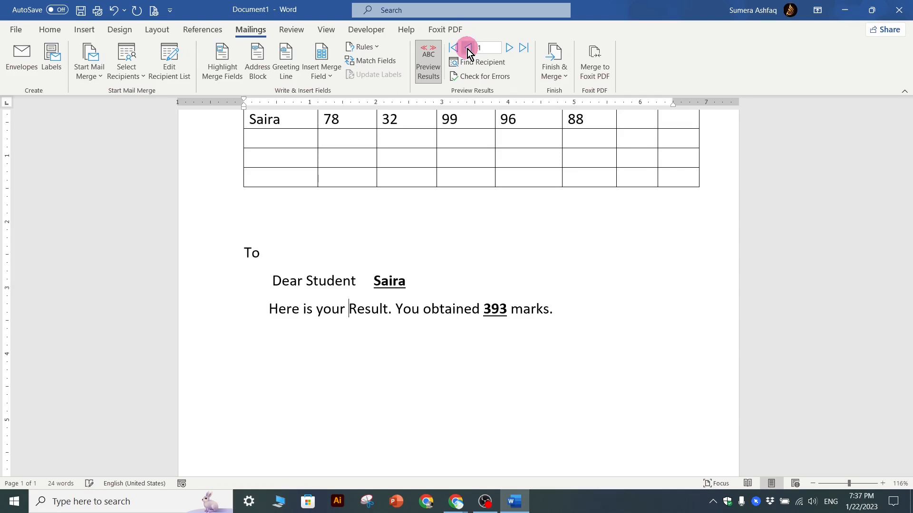
left_click(441, 325)
scroll(434, 329, "up", 2)
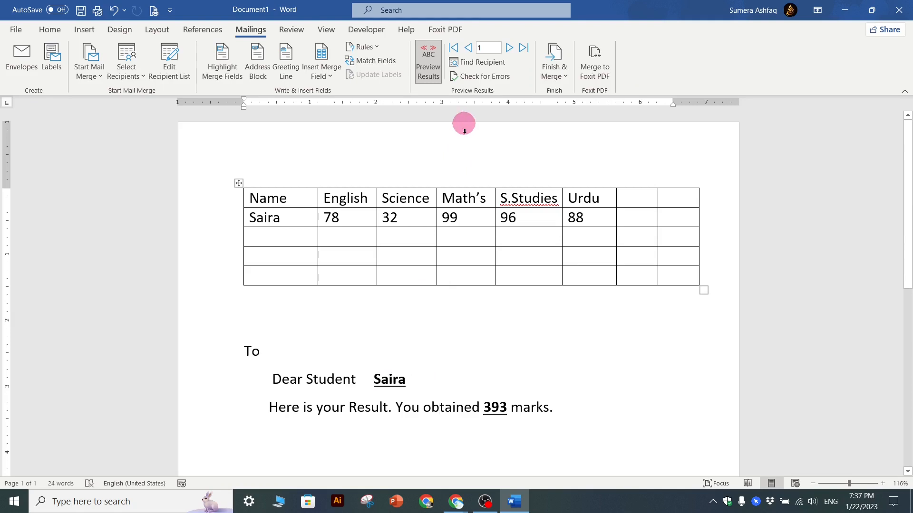
double_click(510, 48)
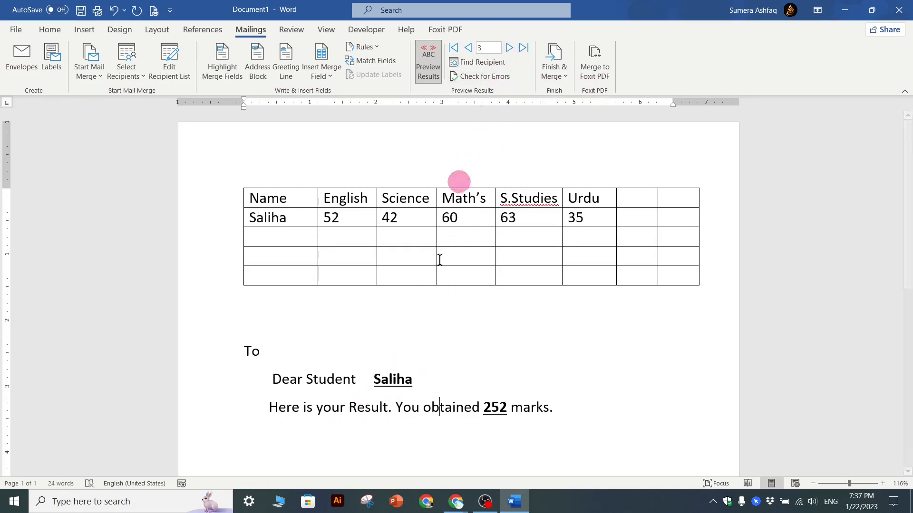
double_click(468, 47)
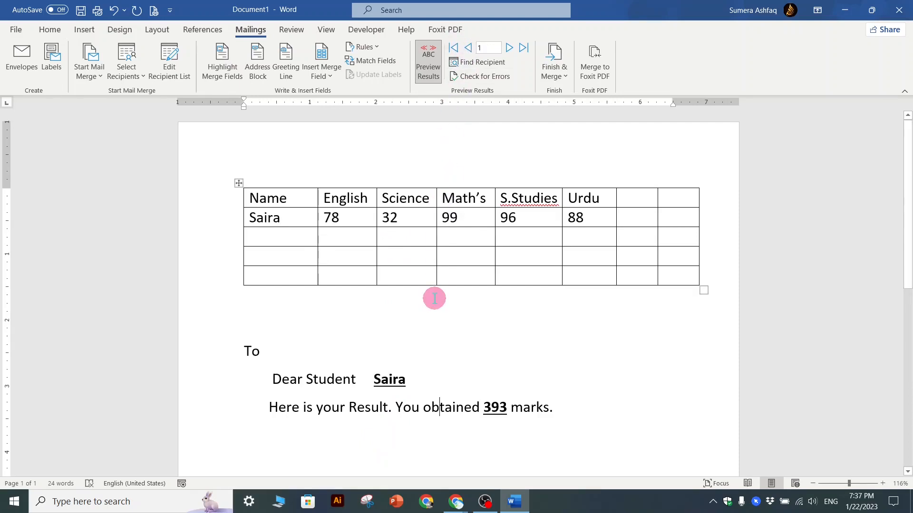
Step: Try to merge the result letters to Foxit PDF
left_click(558, 74)
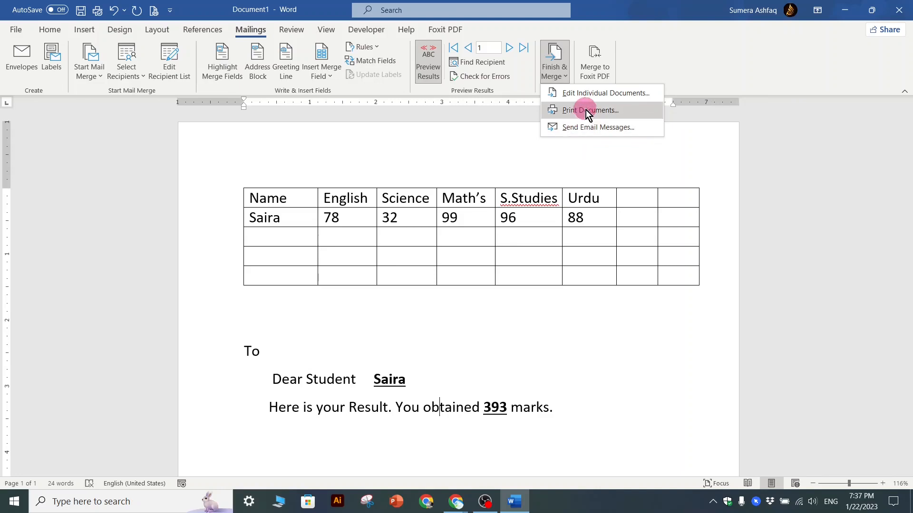
left_click(654, 53)
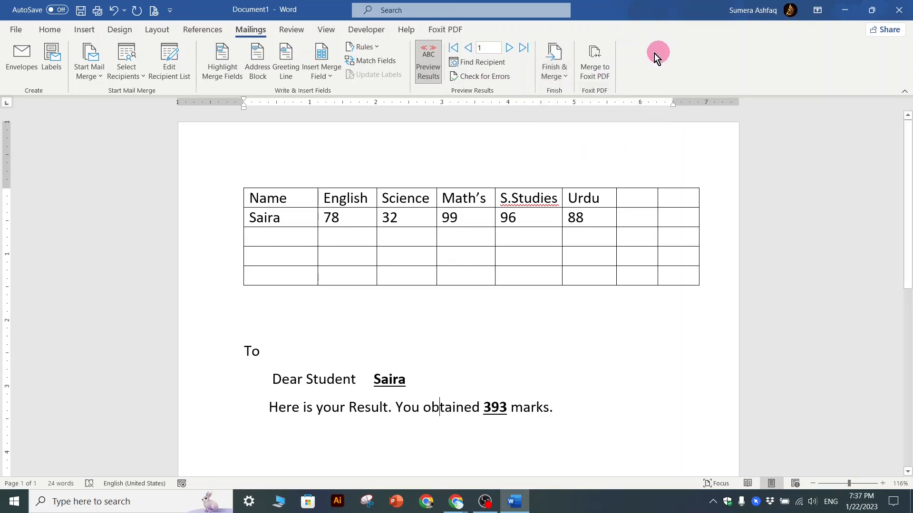
left_click(595, 74)
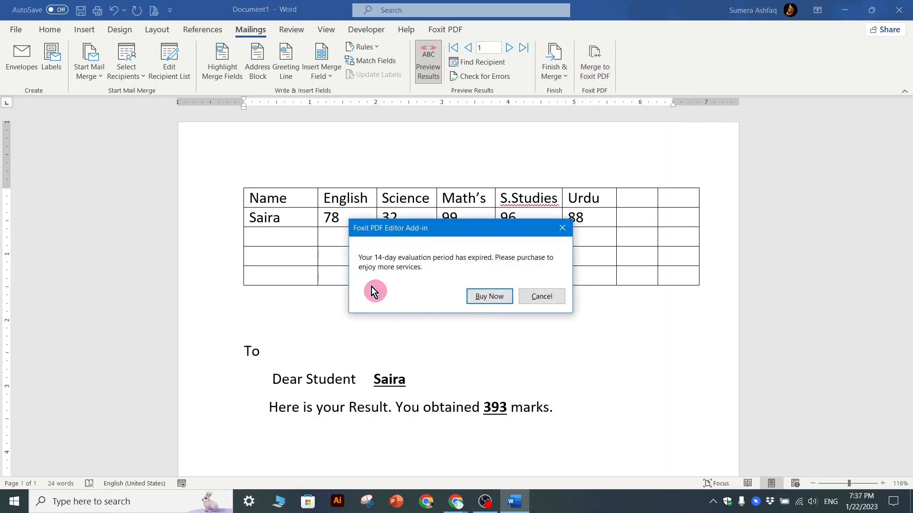
left_click(540, 297)
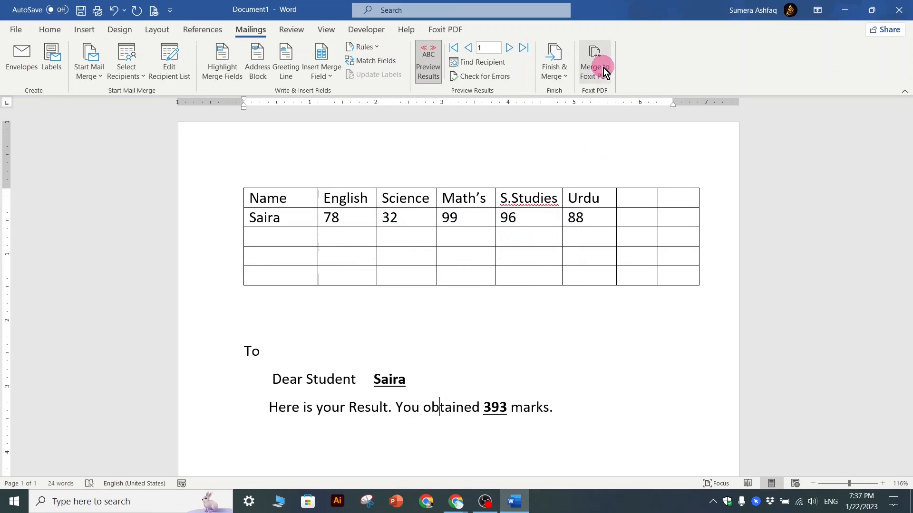
left_click(452, 30)
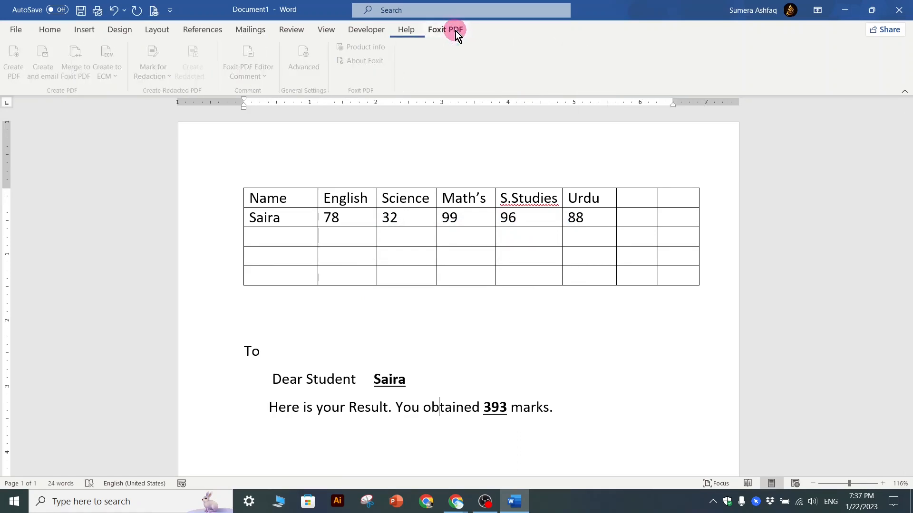
left_click(46, 29)
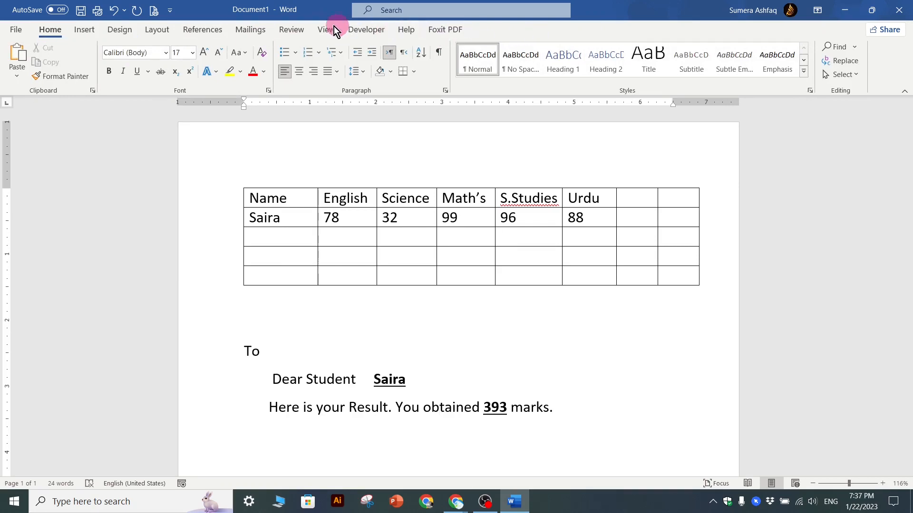
left_click(249, 30)
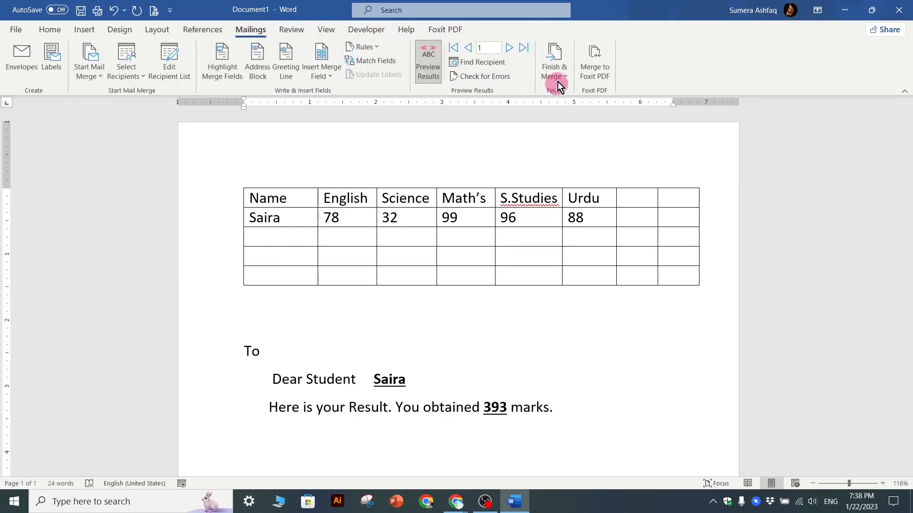
Step: Finish the mail merge by printing the documents, with all records included
left_click(556, 90)
left_click(574, 111)
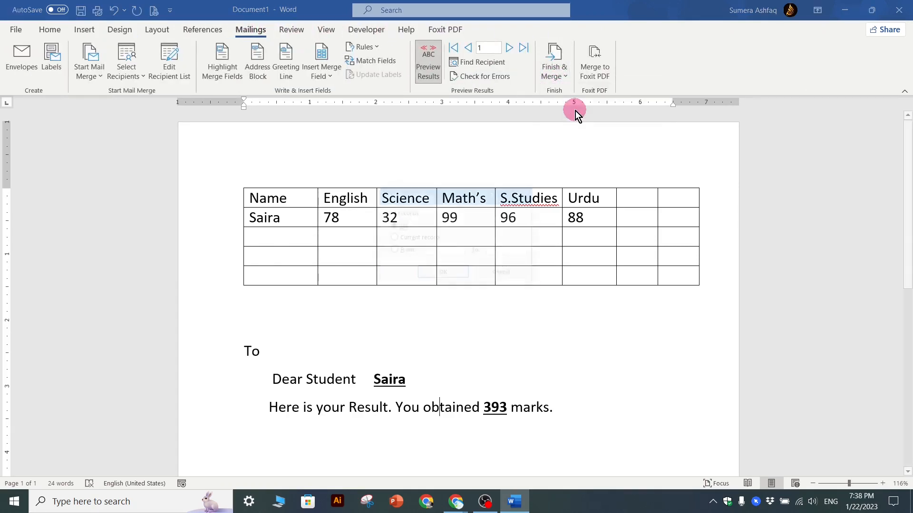
left_click_drag(393, 196, 439, 138)
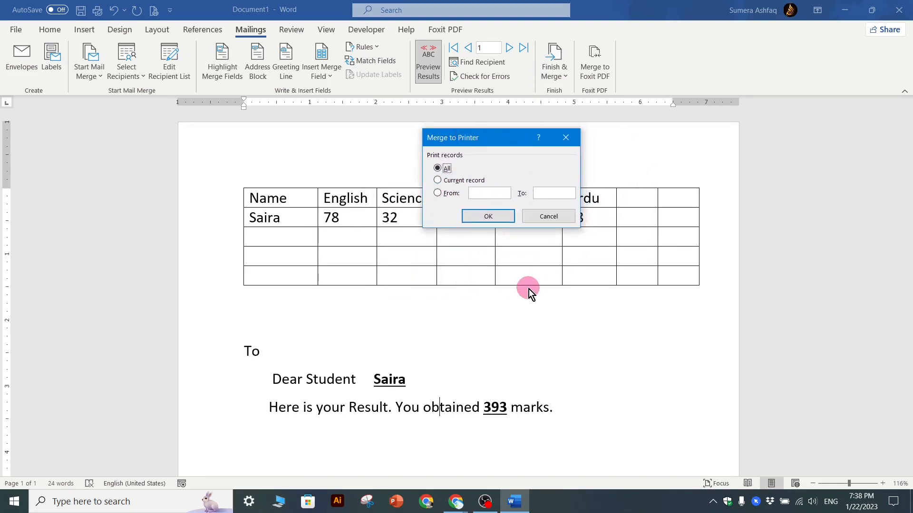
left_click(437, 193)
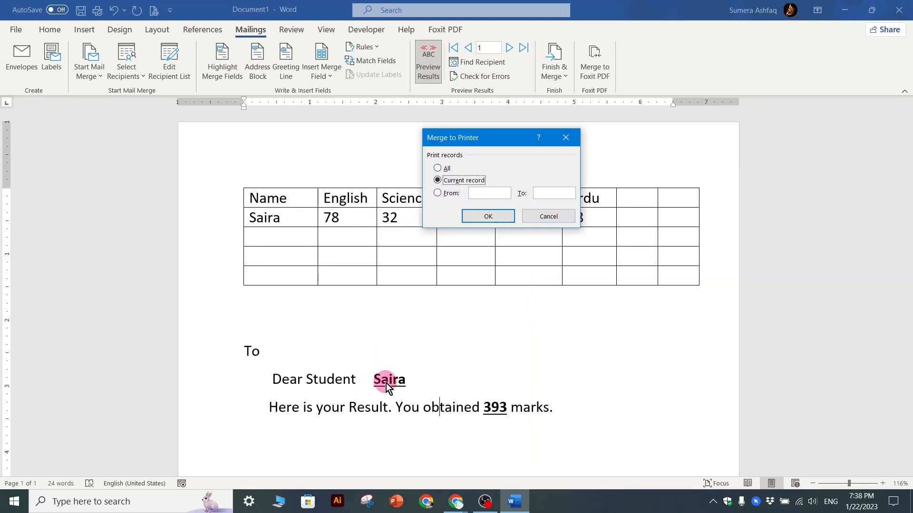
left_click(437, 168)
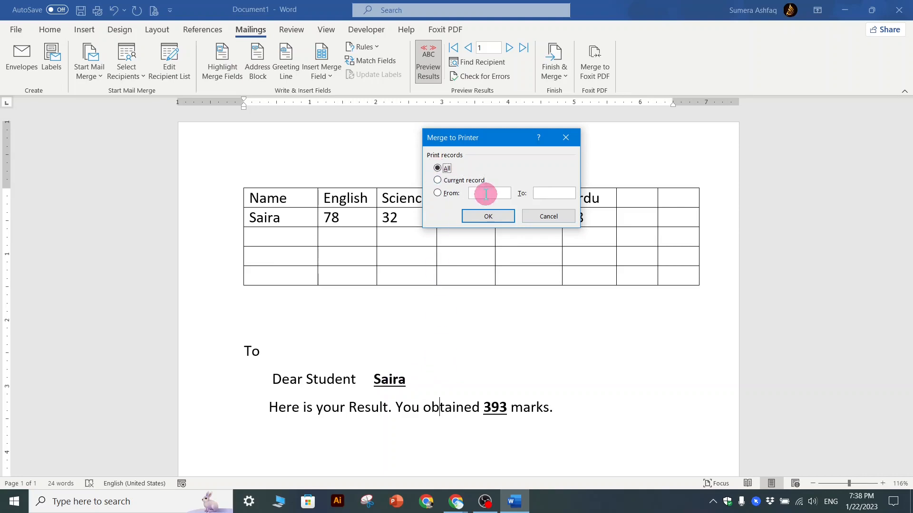
left_click(494, 223)
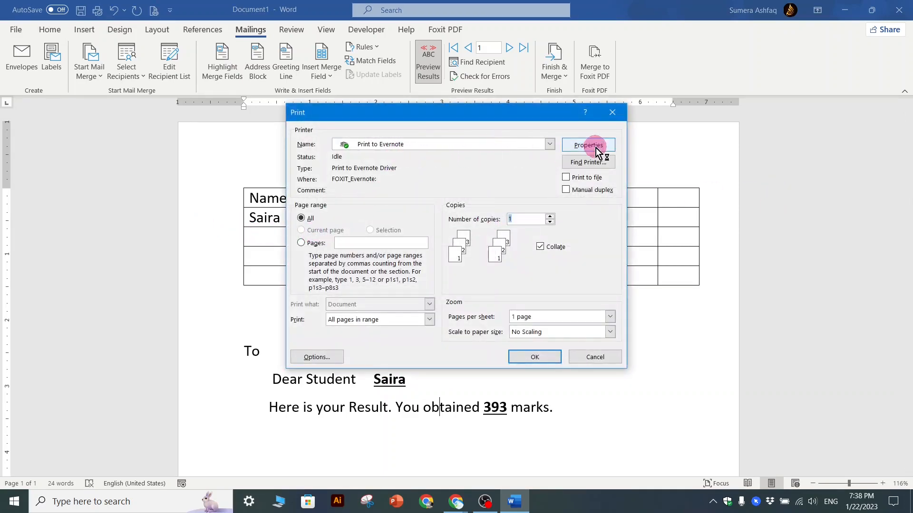
Step: Print the merged letters with Microsoft Print to PDF and save the output on the Desktop as "testing file"
left_click(550, 144)
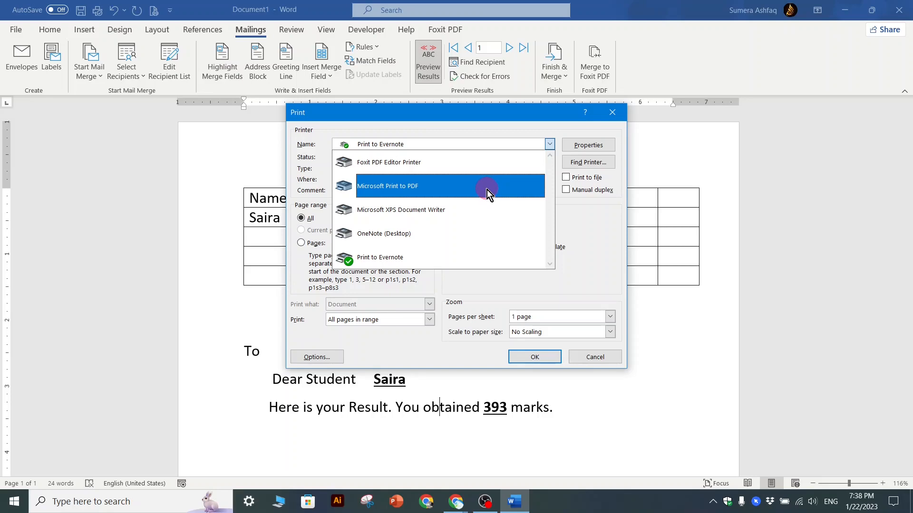
left_click(484, 188)
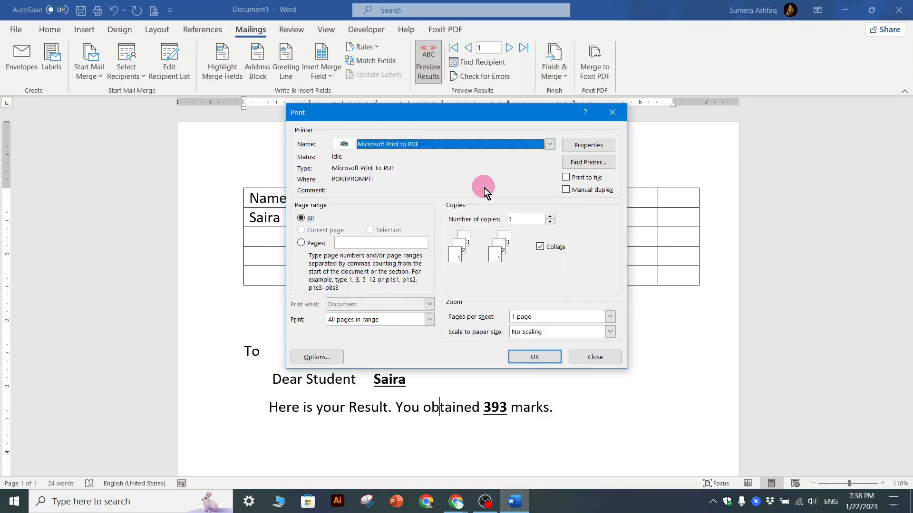
left_click(531, 358)
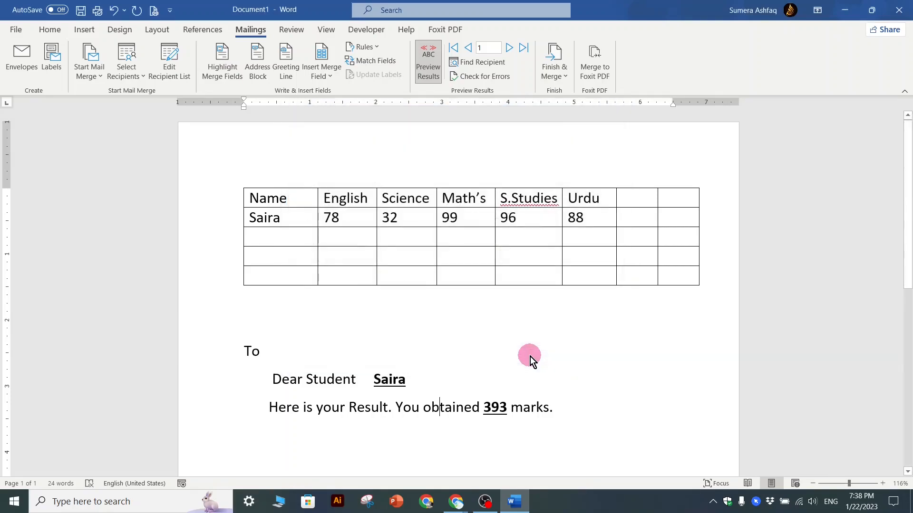
scroll(216, 205, "up", 10)
left_click(163, 177)
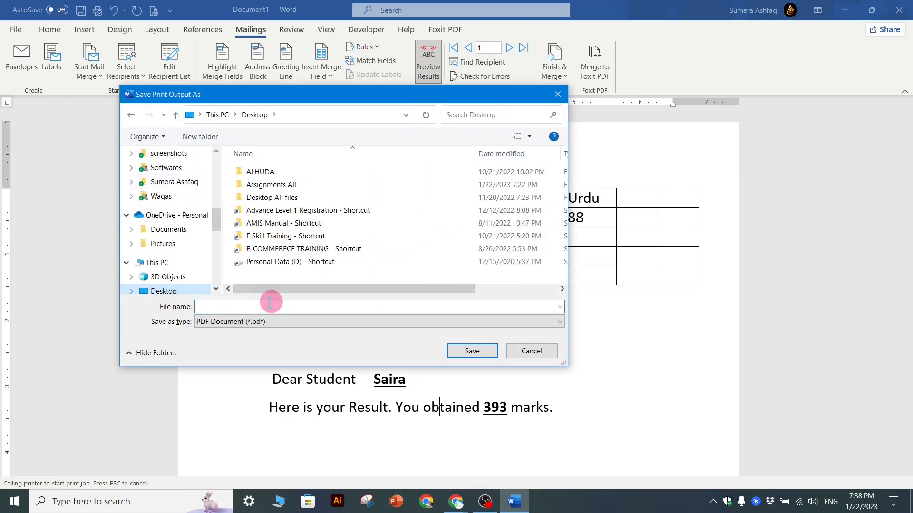
type("testing file")
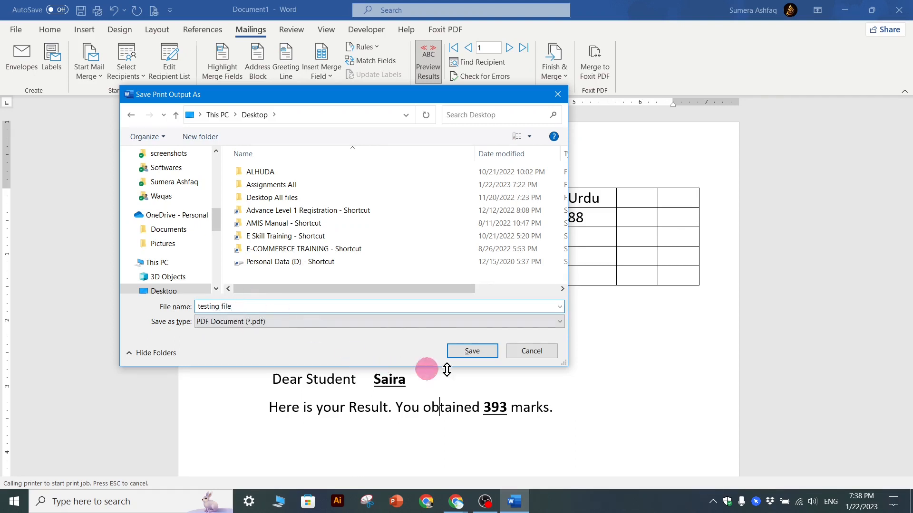
left_click(468, 351)
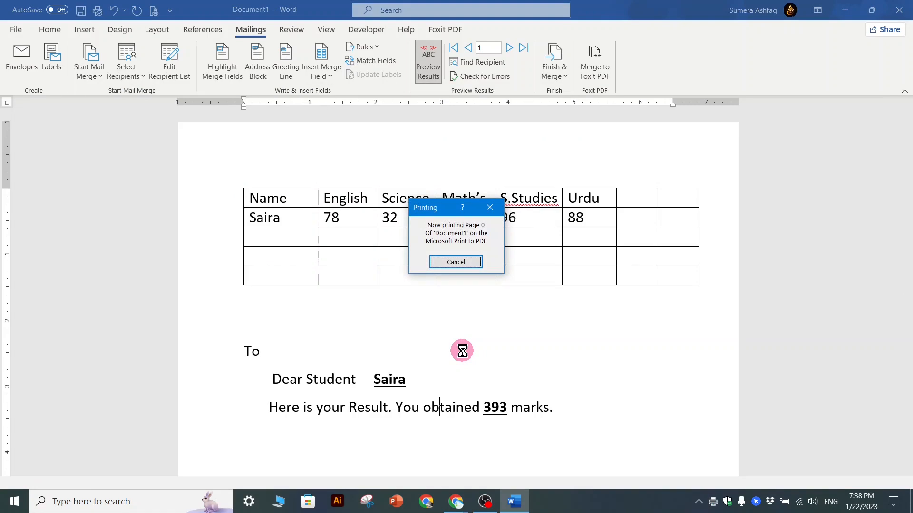
Step: Minimize the Word document, open testing file.pdf from the desktop, and zoom it out to 75%
left_click(844, 10)
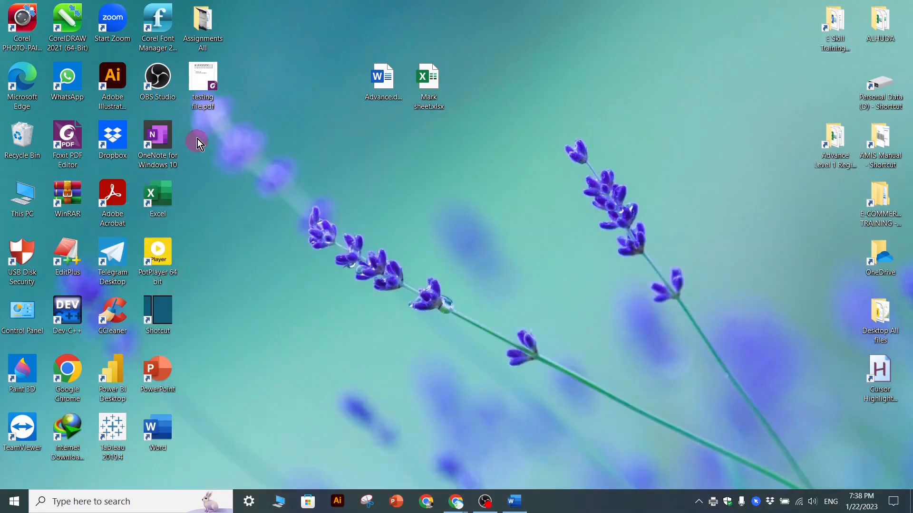
double_click(204, 93)
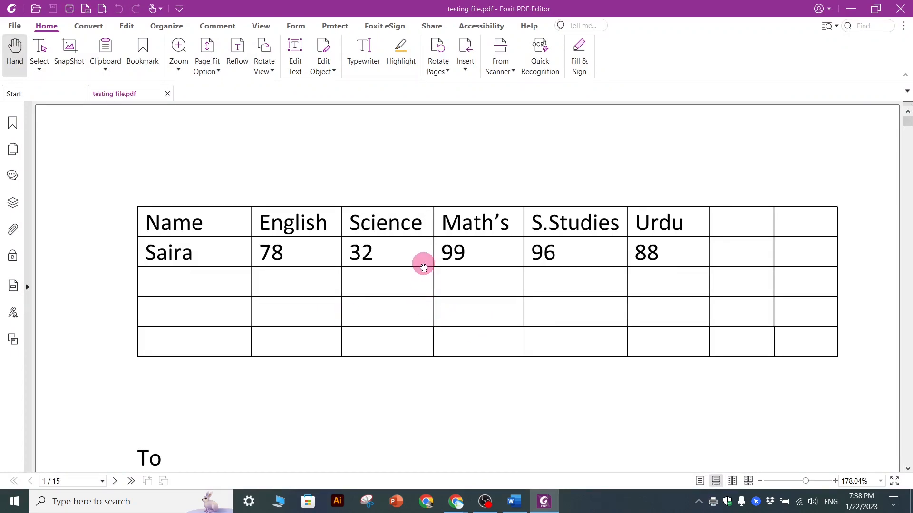
scroll(423, 264, "down", 2)
scroll(419, 342, "down", 4)
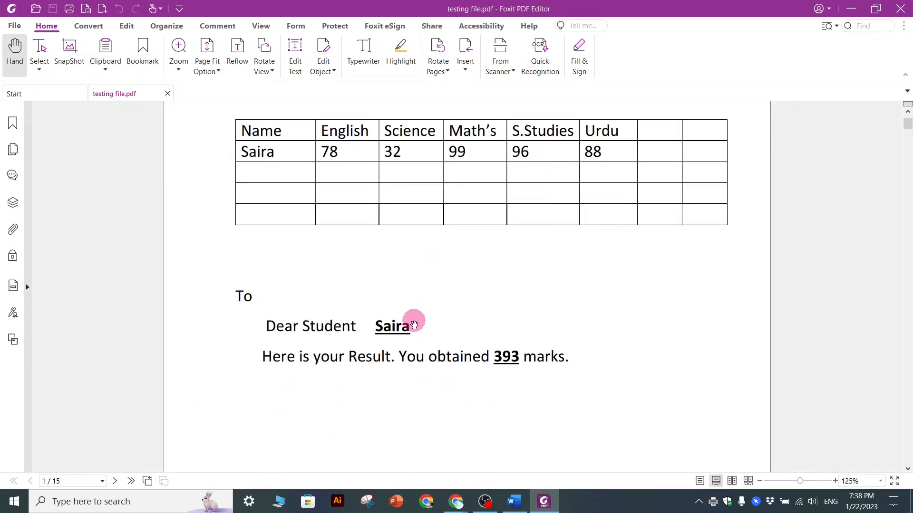
scroll(414, 316, "down", 2)
scroll(415, 318, "down", 1)
Step: Look through the individual student result pages in the PDF and return to the first page
scroll(414, 316, "down", 8)
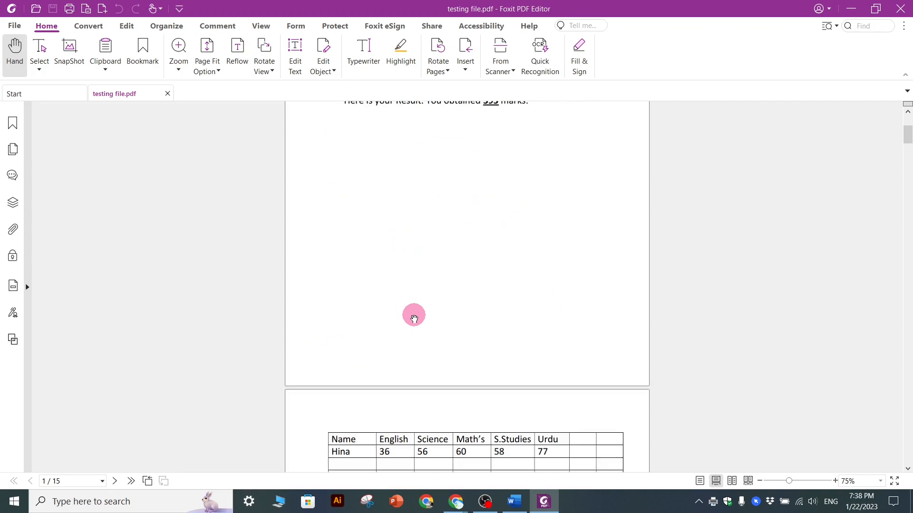
scroll(423, 311, "down", 14)
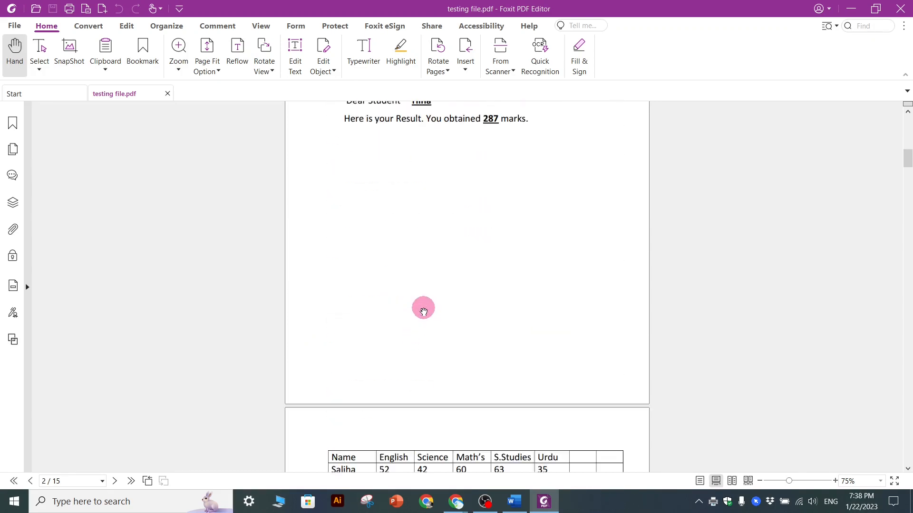
scroll(424, 307, "down", 12)
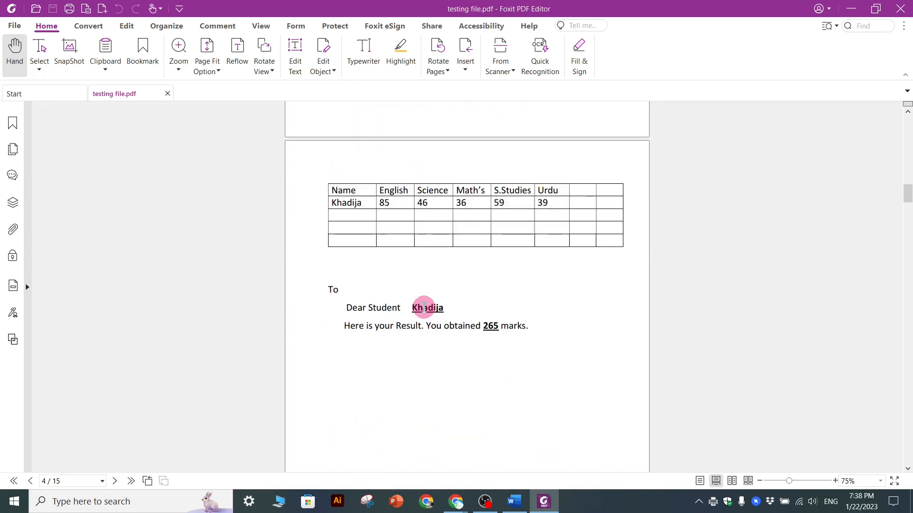
left_click_drag(906, 215, 906, 238)
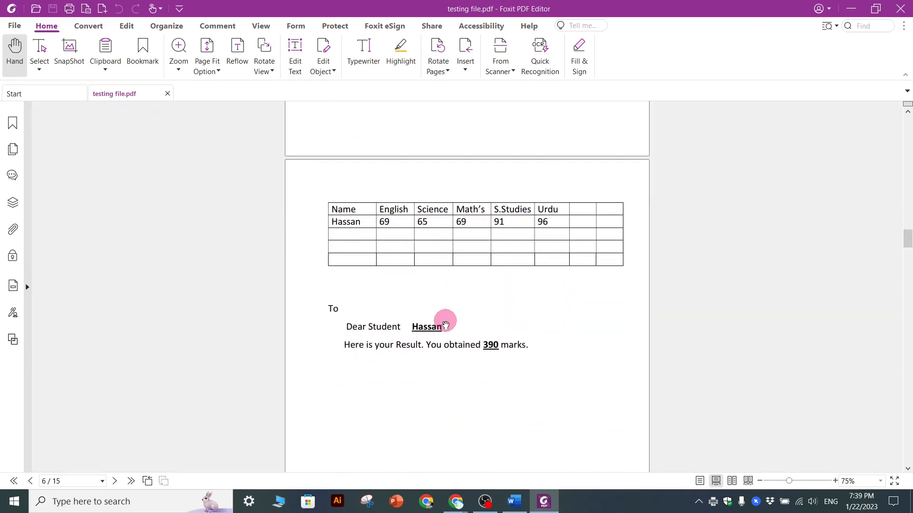
scroll(442, 327, "down", 10)
scroll(446, 329, "down", 15)
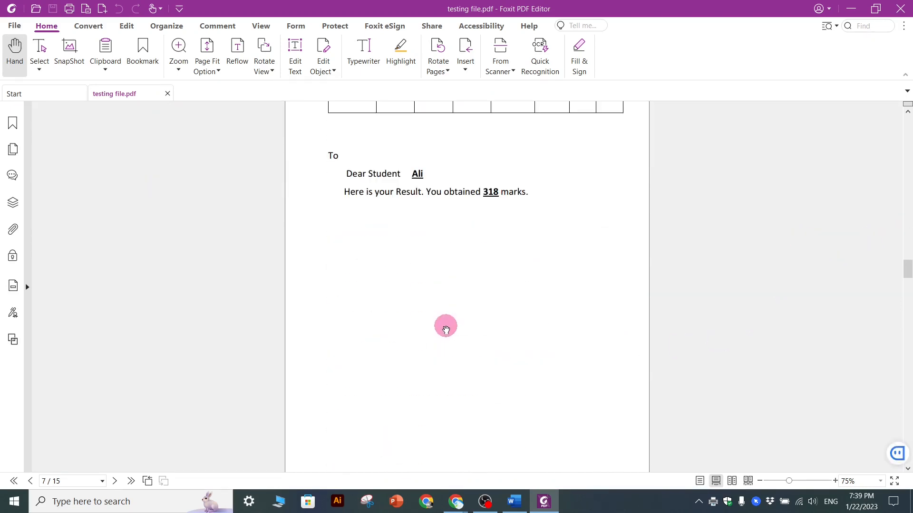
scroll(446, 332, "down", 6)
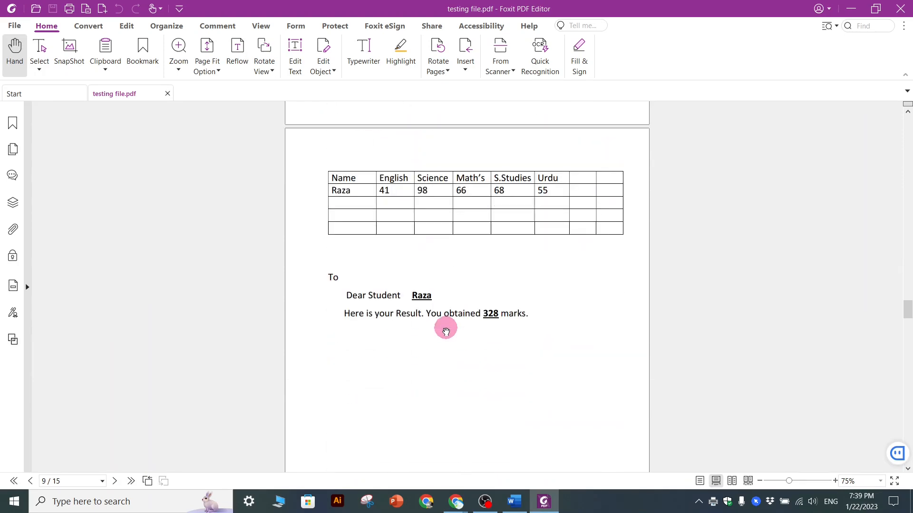
left_click_drag(908, 293, 907, 125)
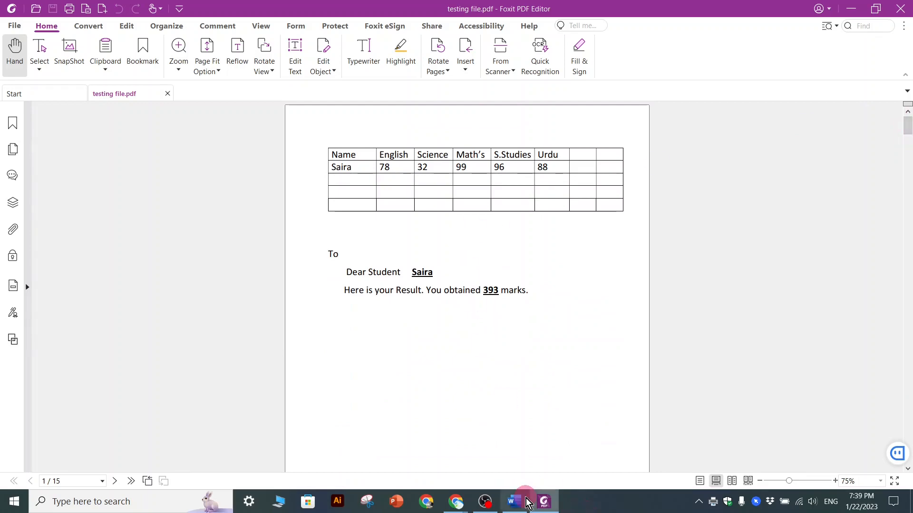
Step: Minimize the PDF and open Mark sheet.xlsx from the desktop as read-only in a maximized Excel window
left_click(852, 9)
left_click(434, 87)
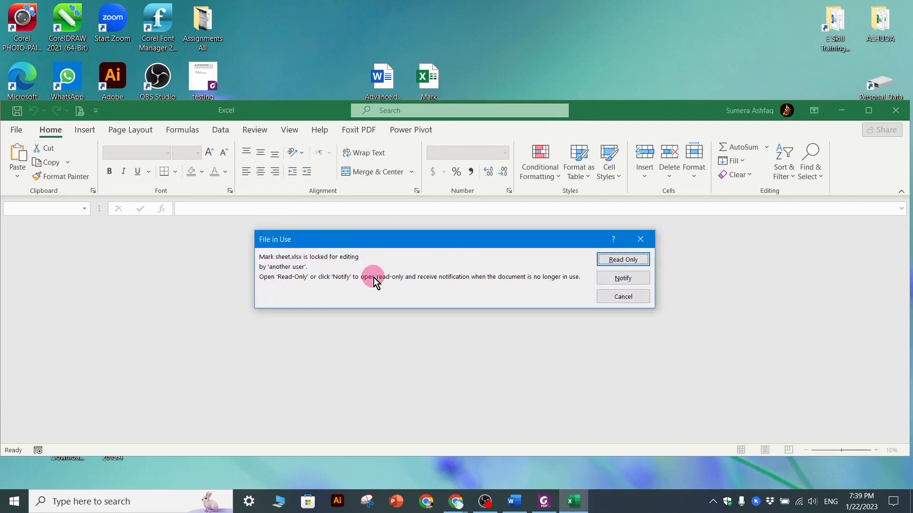
left_click(623, 259)
left_click(868, 110)
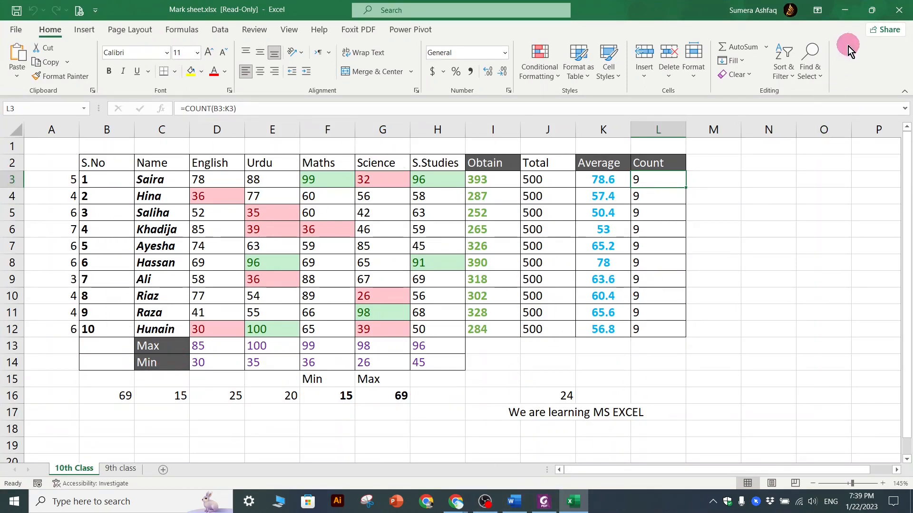
Step: Compare the first student's PDF page with the mark sheet in overlapping windows, close the workbook, and maximize the PDF
left_click(545, 504)
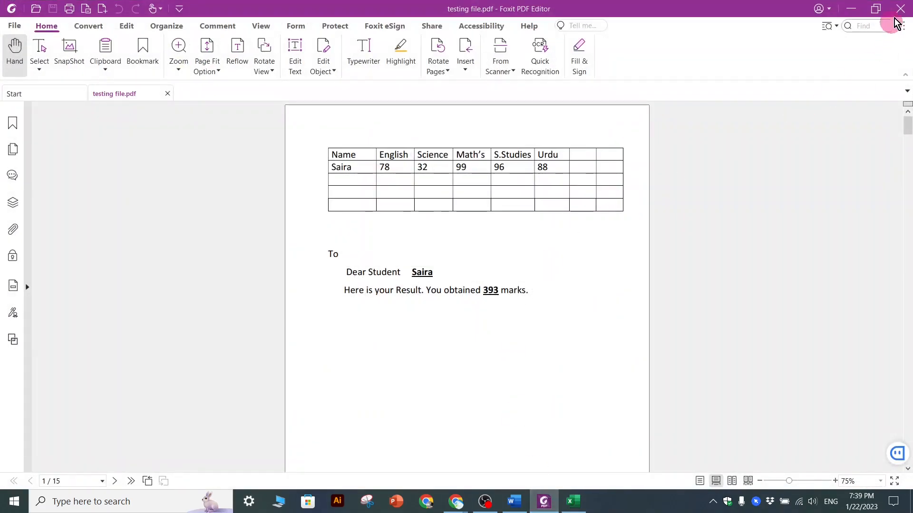
left_click(872, 8)
left_click_drag(526, 44, 583, 212)
left_click(352, 375)
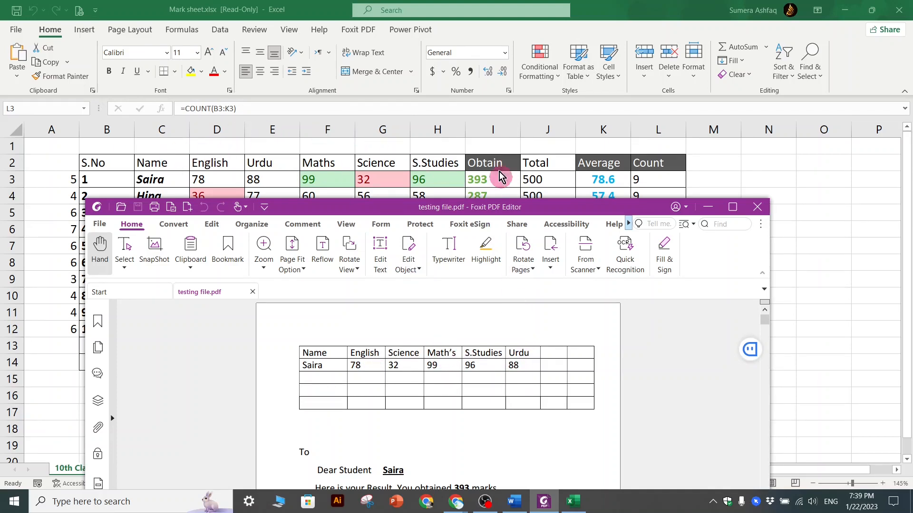
left_click_drag(472, 207, 482, 106)
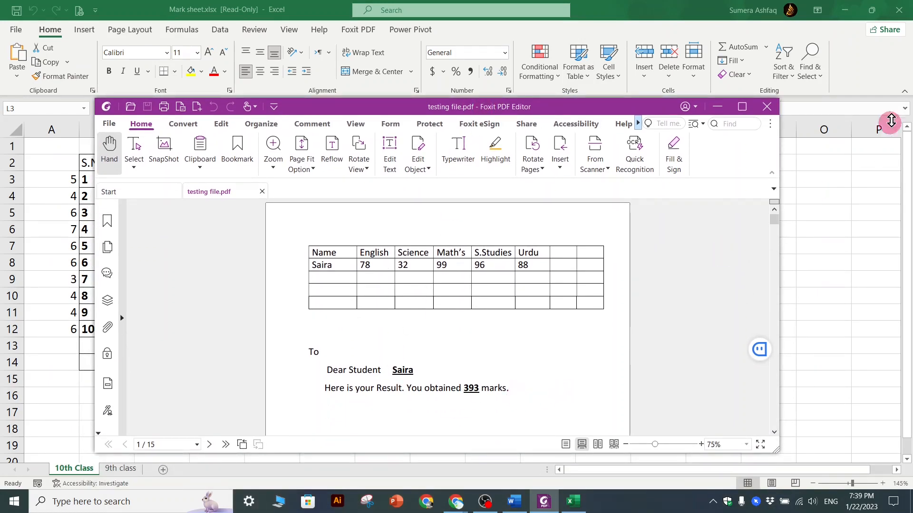
left_click(898, 10)
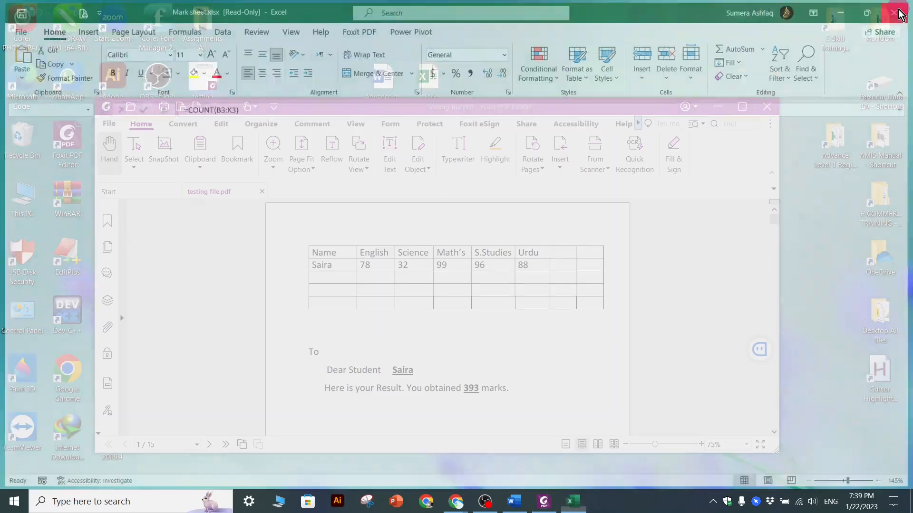
left_click(742, 107)
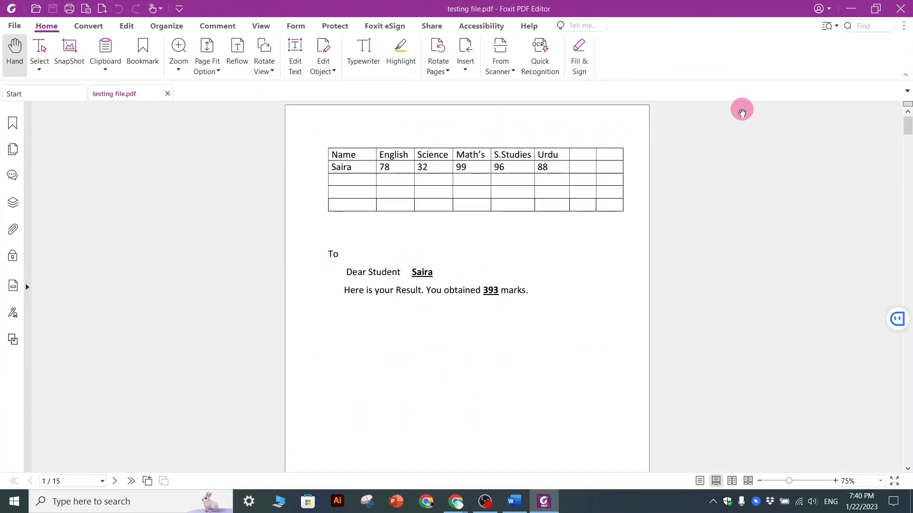